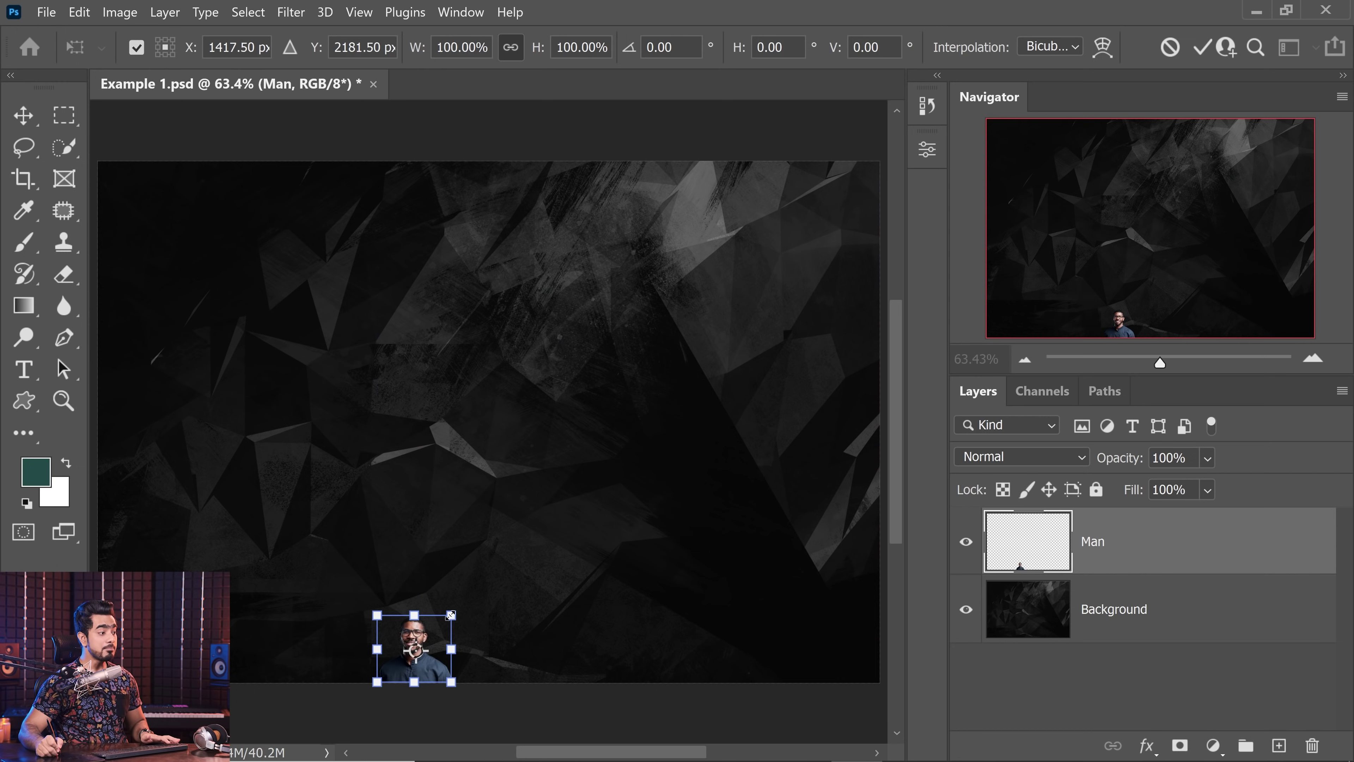
Enlarge the tiny Man layer with Free Transform until the portrait nearly fills the canvas height.
drag(450, 615, 858, 245)
key(Return)
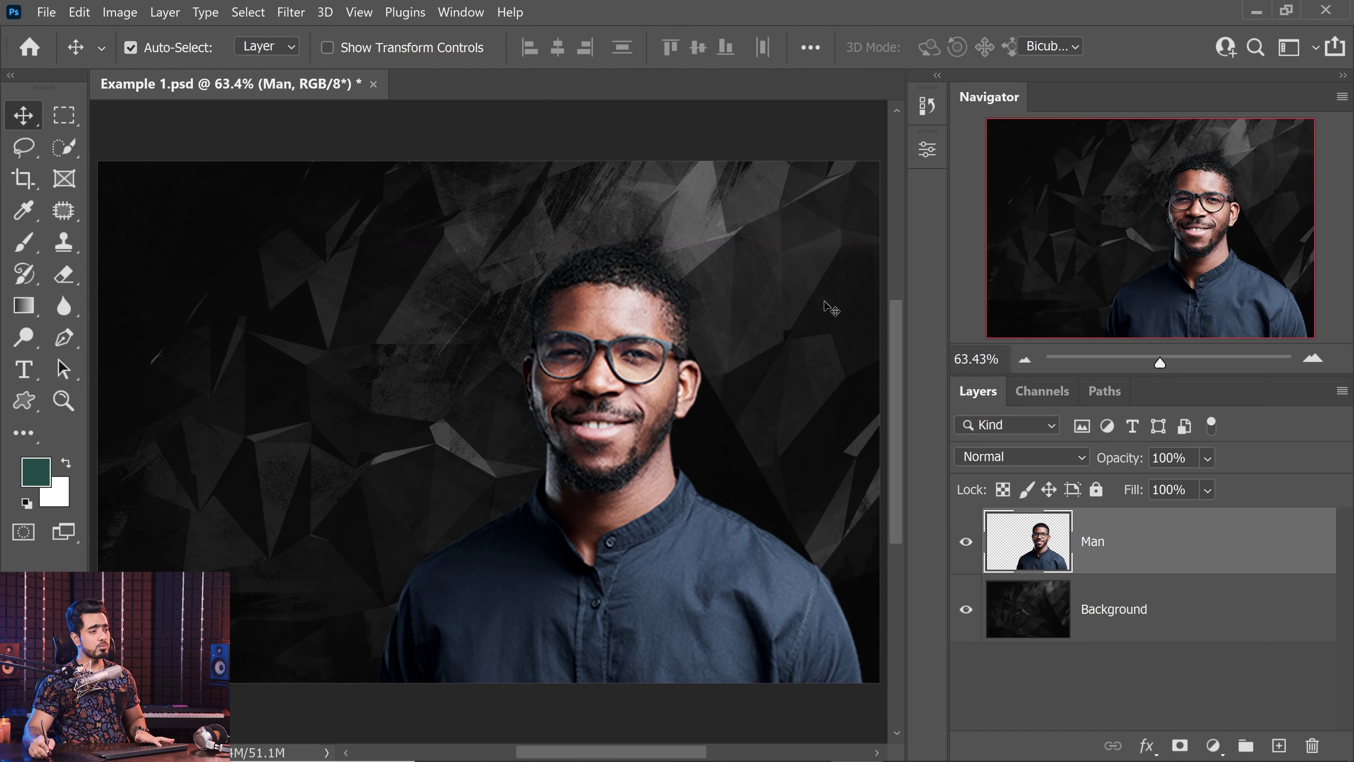
key(ctrl+t)
drag(862, 243, 886, 219)
key(Return)
key(ctrl+t)
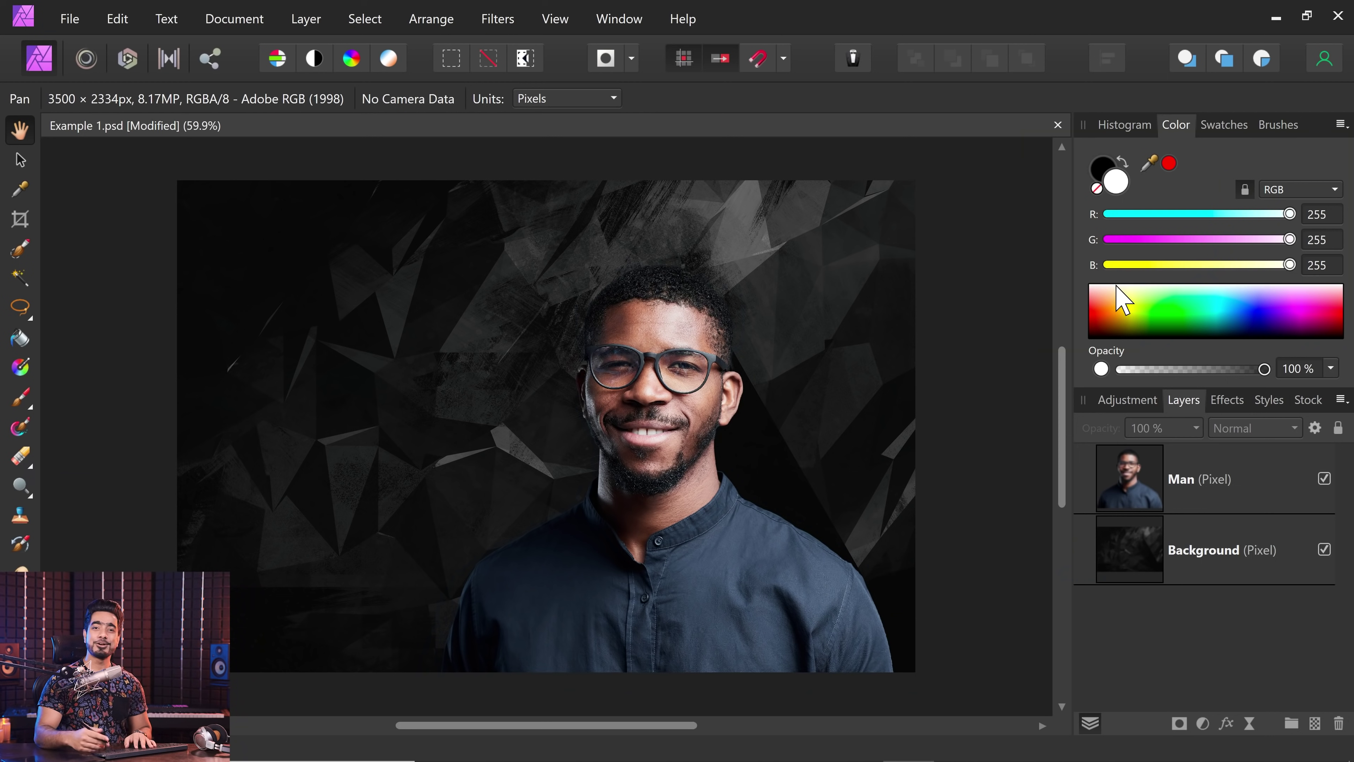
Switch to Affinity Photo, toggle the Man layer's visibility off and on, and shrink the layer to a tiny size with the Move tool.
click(1324, 480)
click(1326, 479)
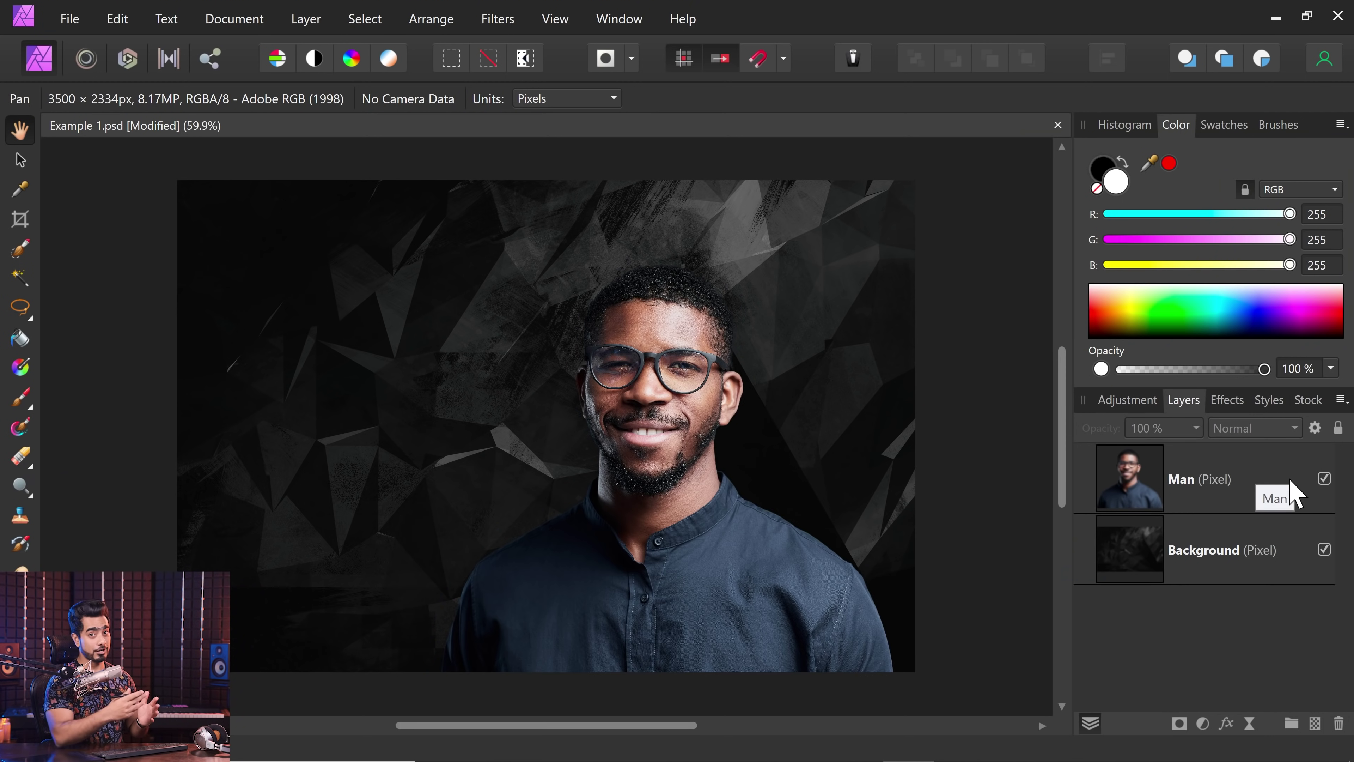
click(21, 160)
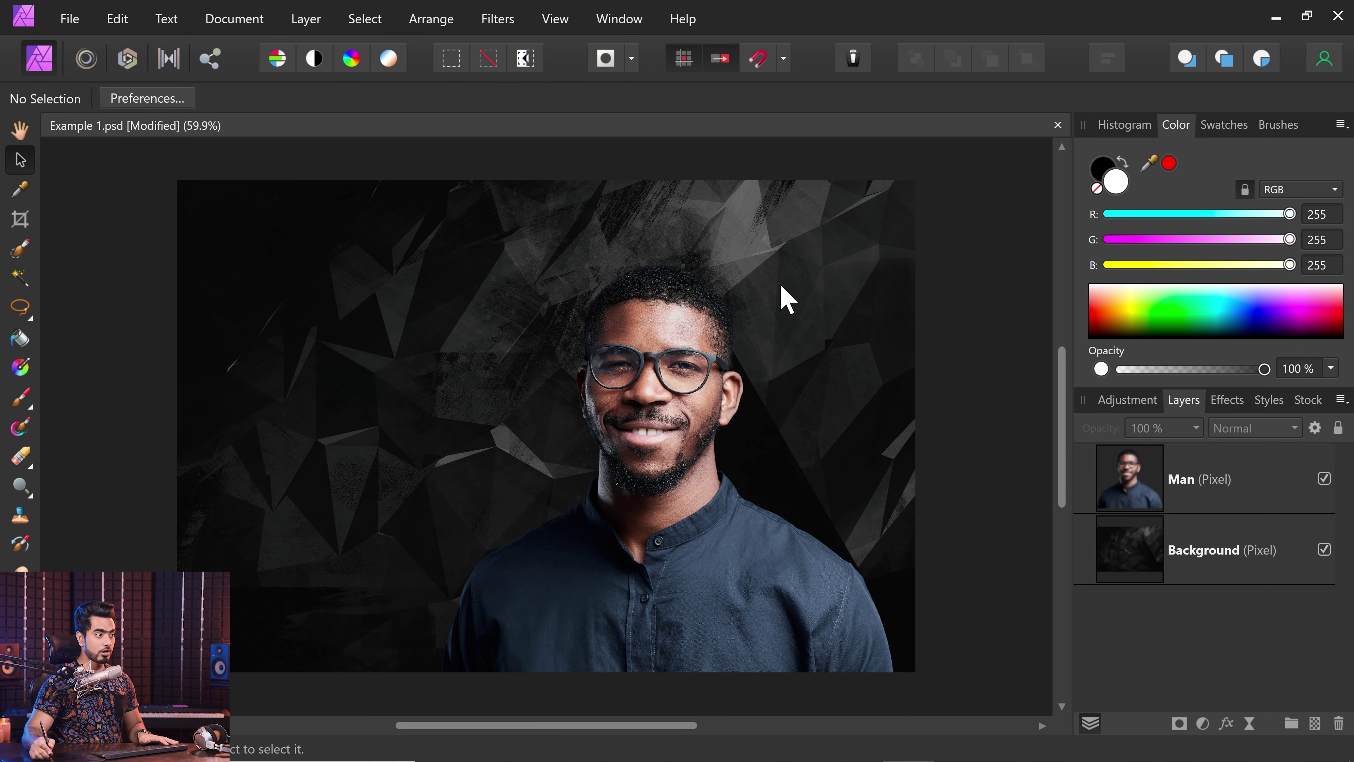
click(1261, 487)
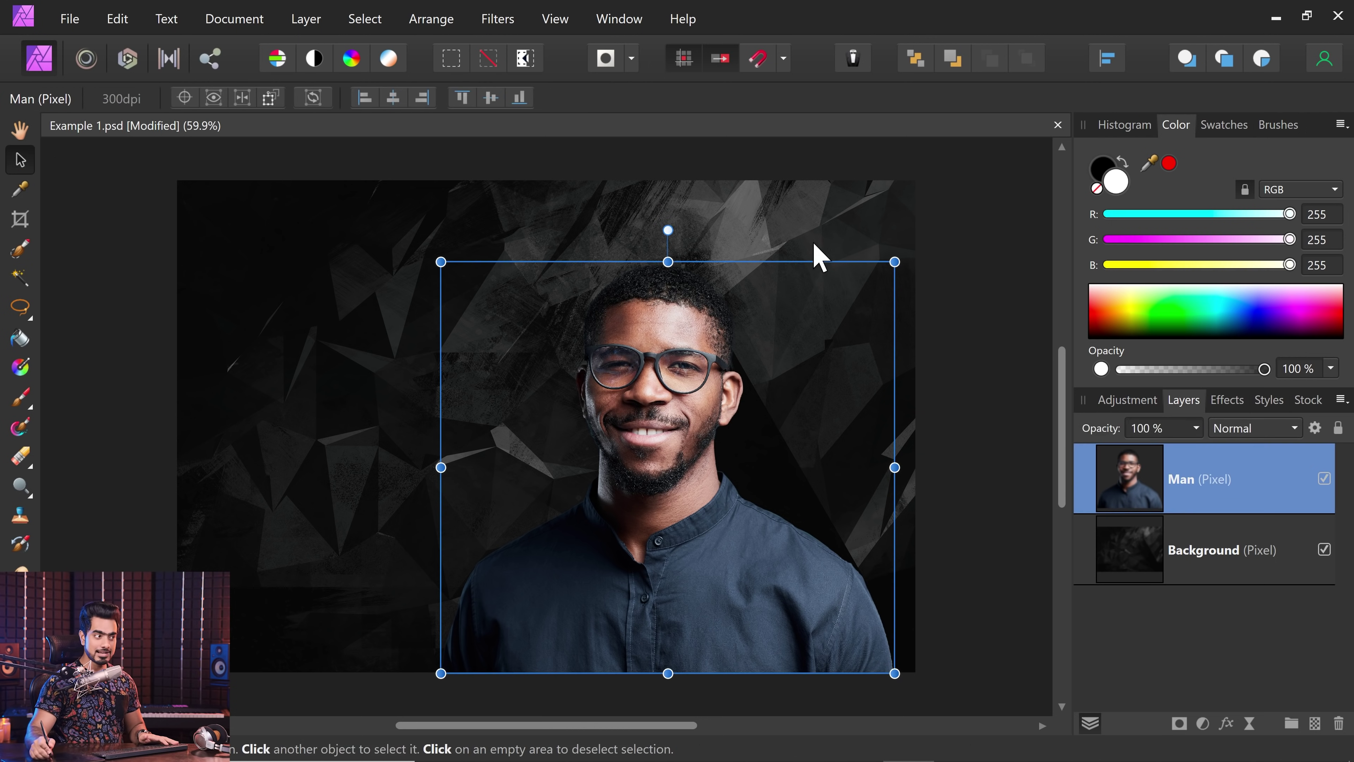
drag(894, 261, 475, 643)
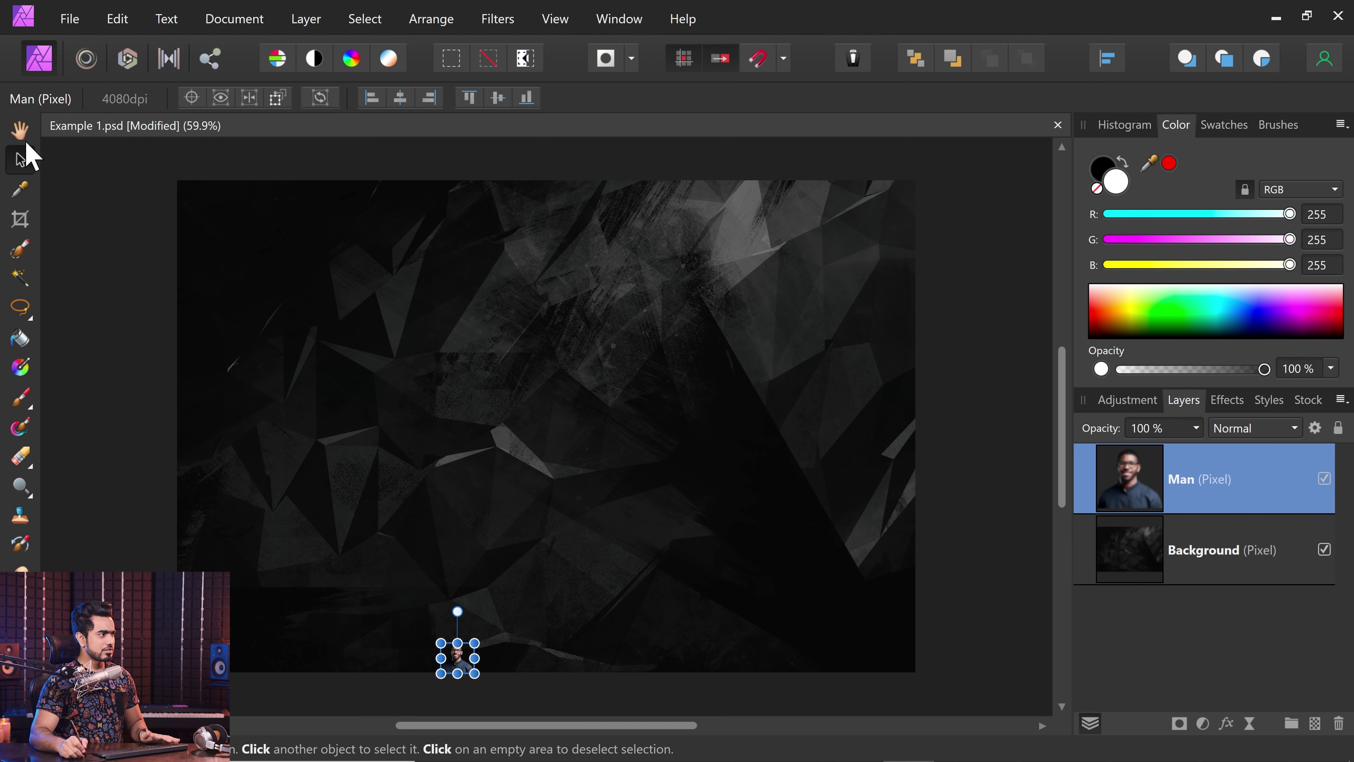
Change to the hand tool and back, then enlarge the tiny Man layer until it nearly fills the canvas height.
key(h)
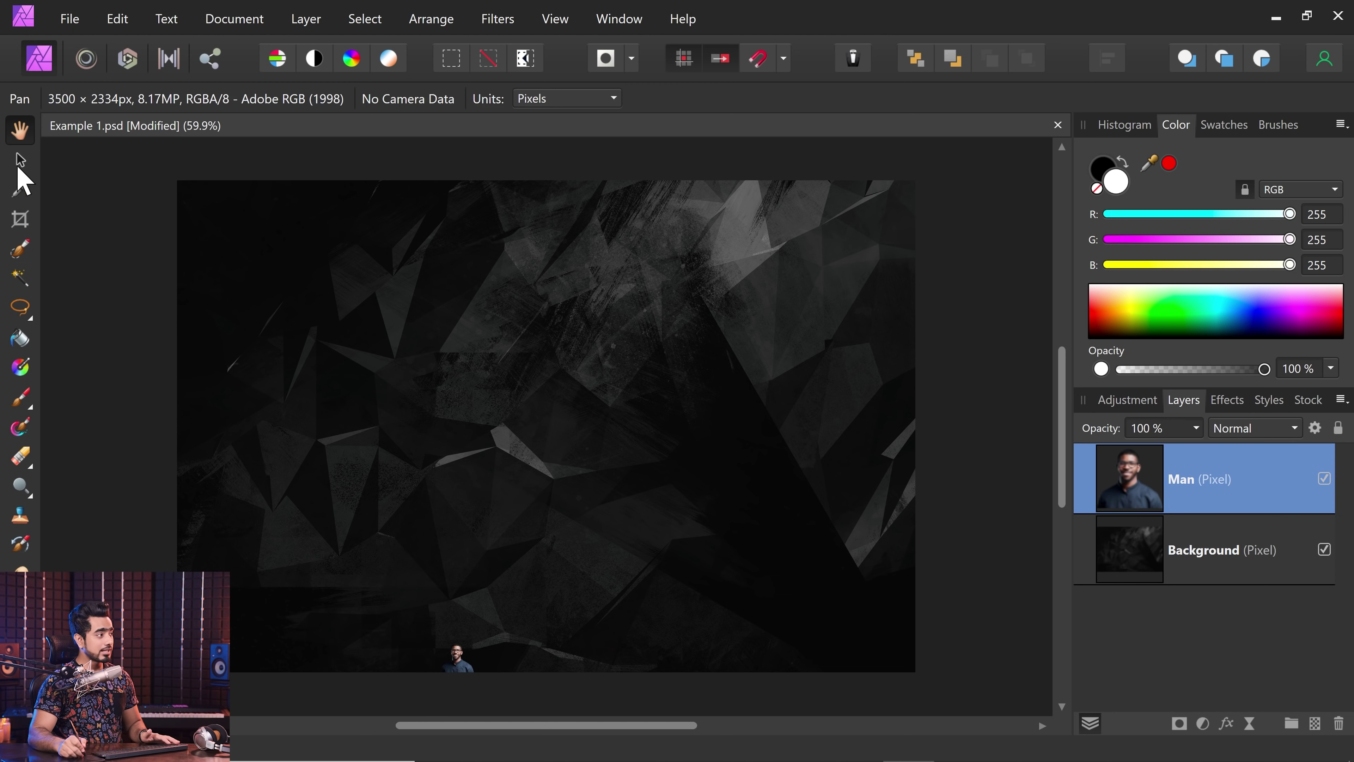
click(20, 164)
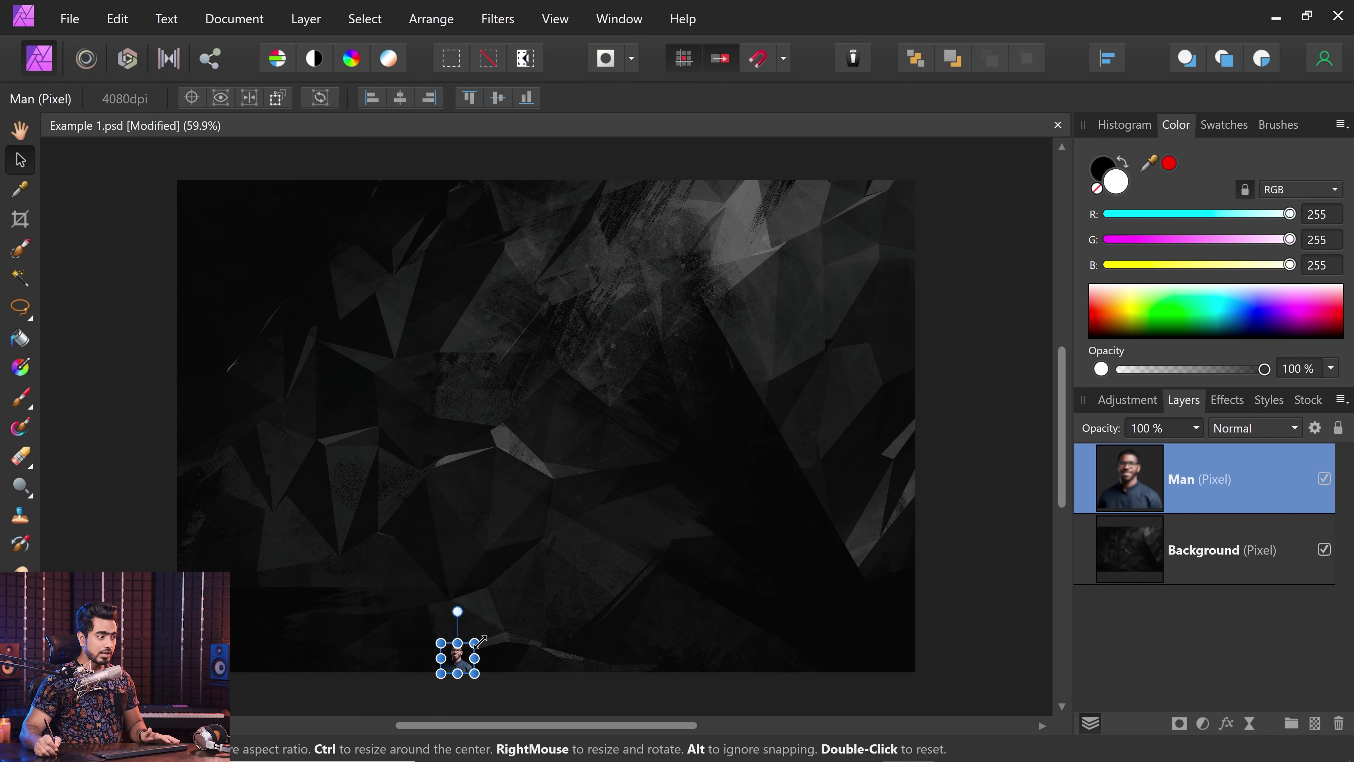
drag(480, 641, 913, 244)
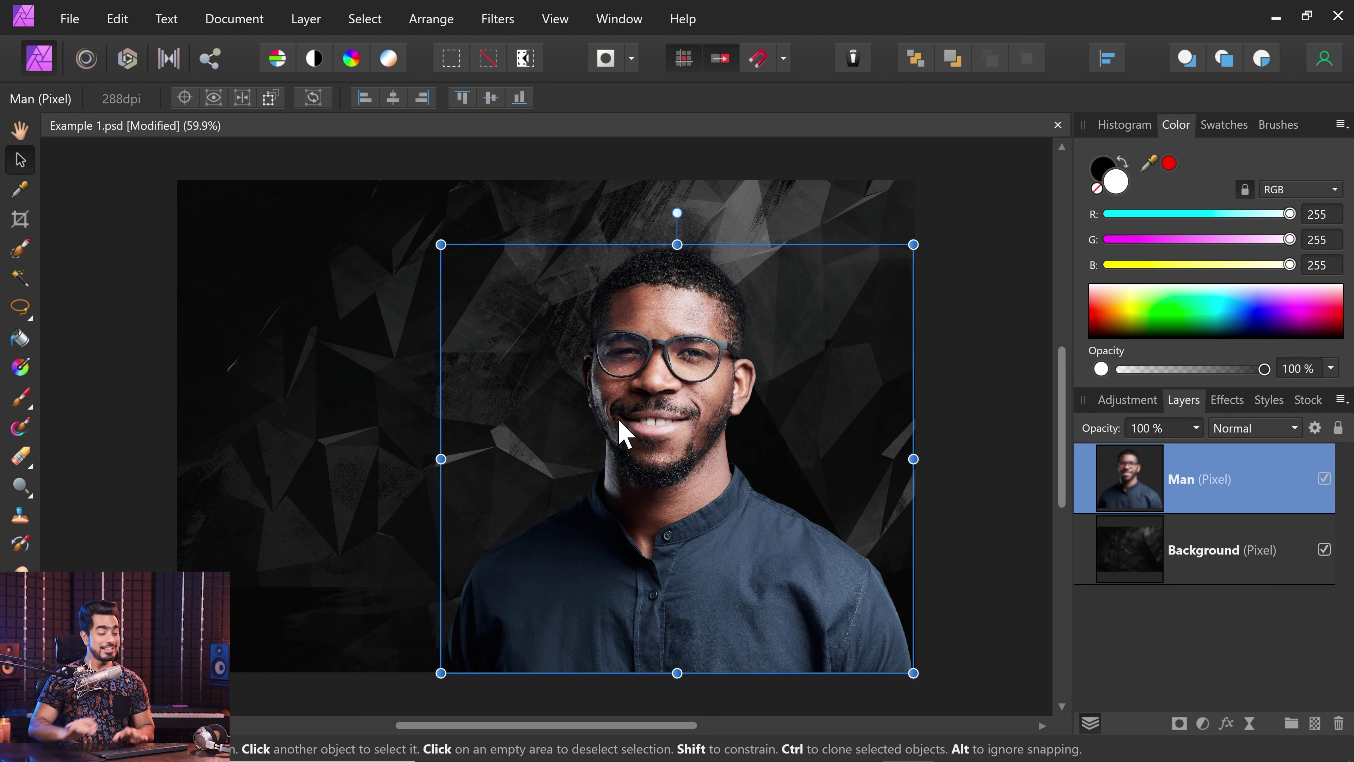
Shrink the Man layer to a speck, add an empty pixel layer above it, and scale the Man layer back up.
drag(913, 244, 440, 654)
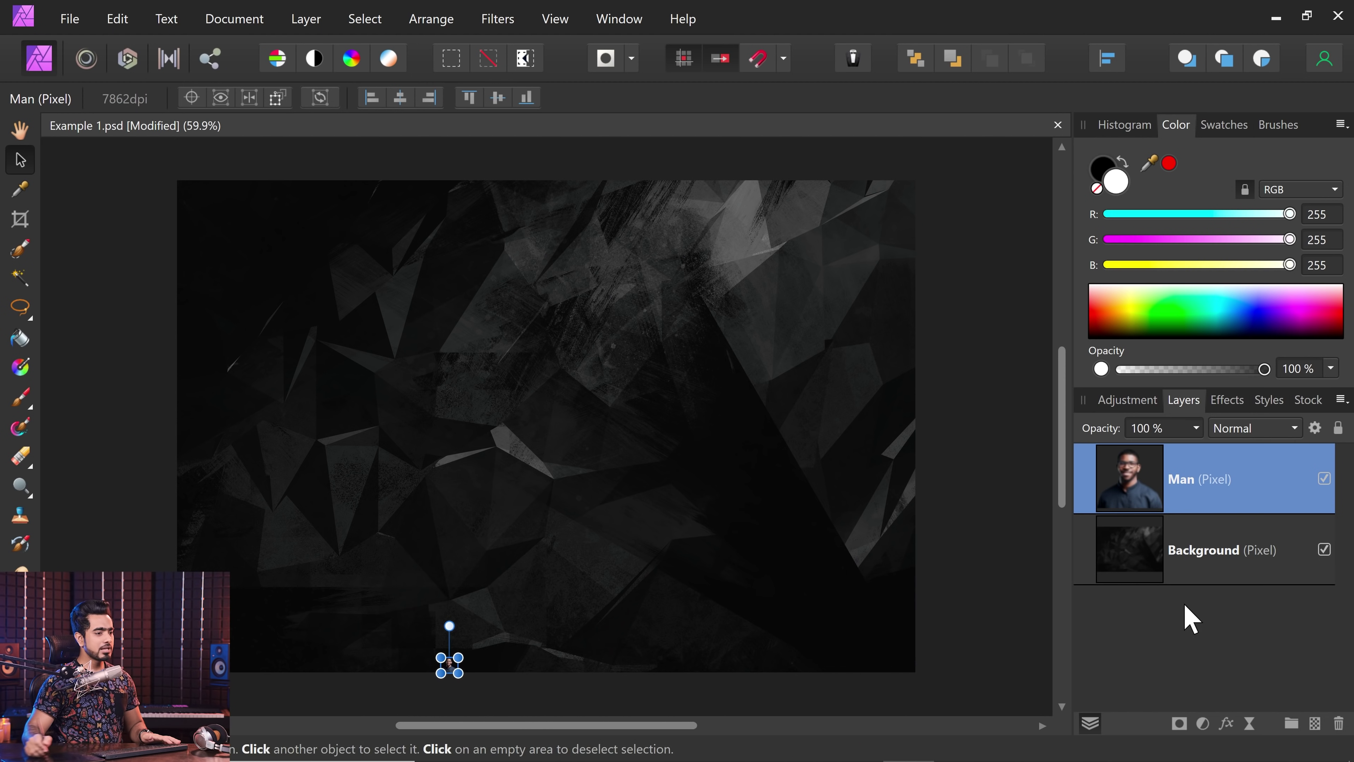
click(1314, 724)
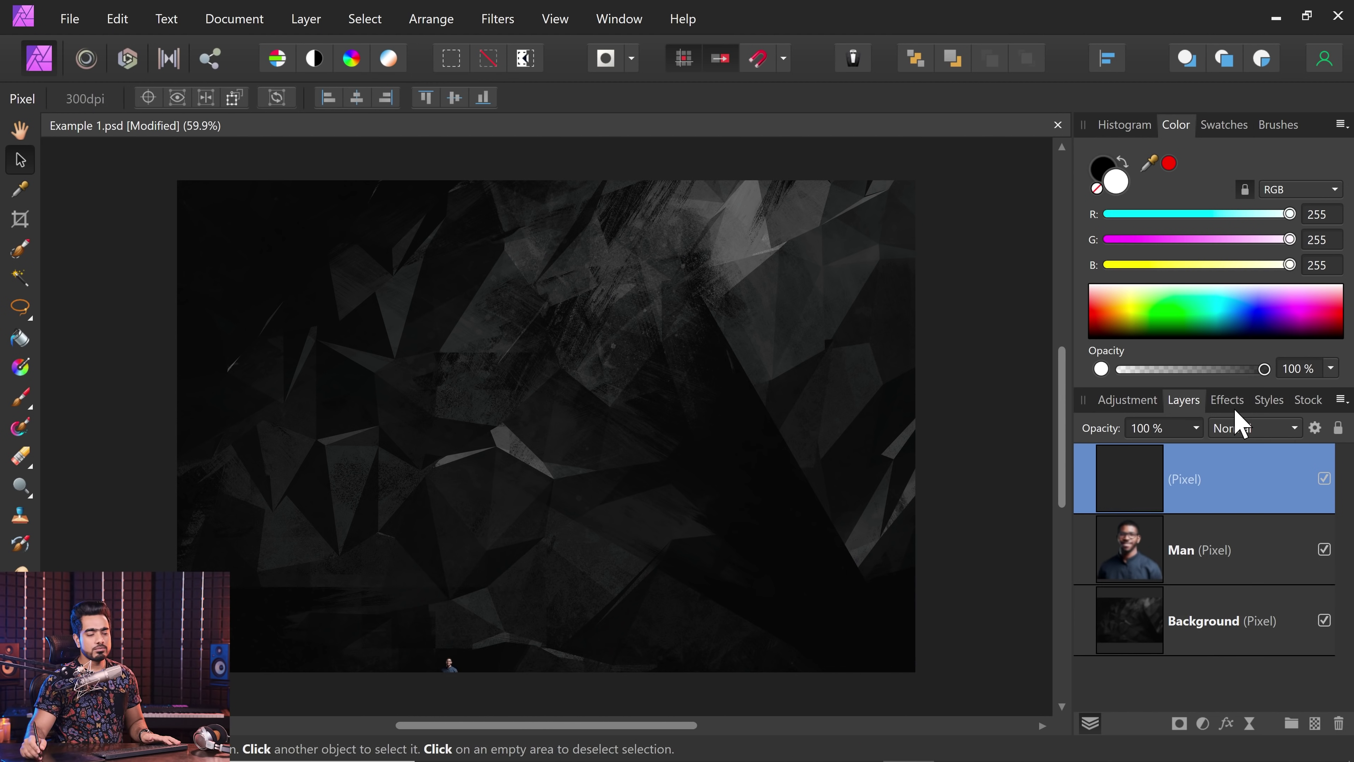
click(1216, 569)
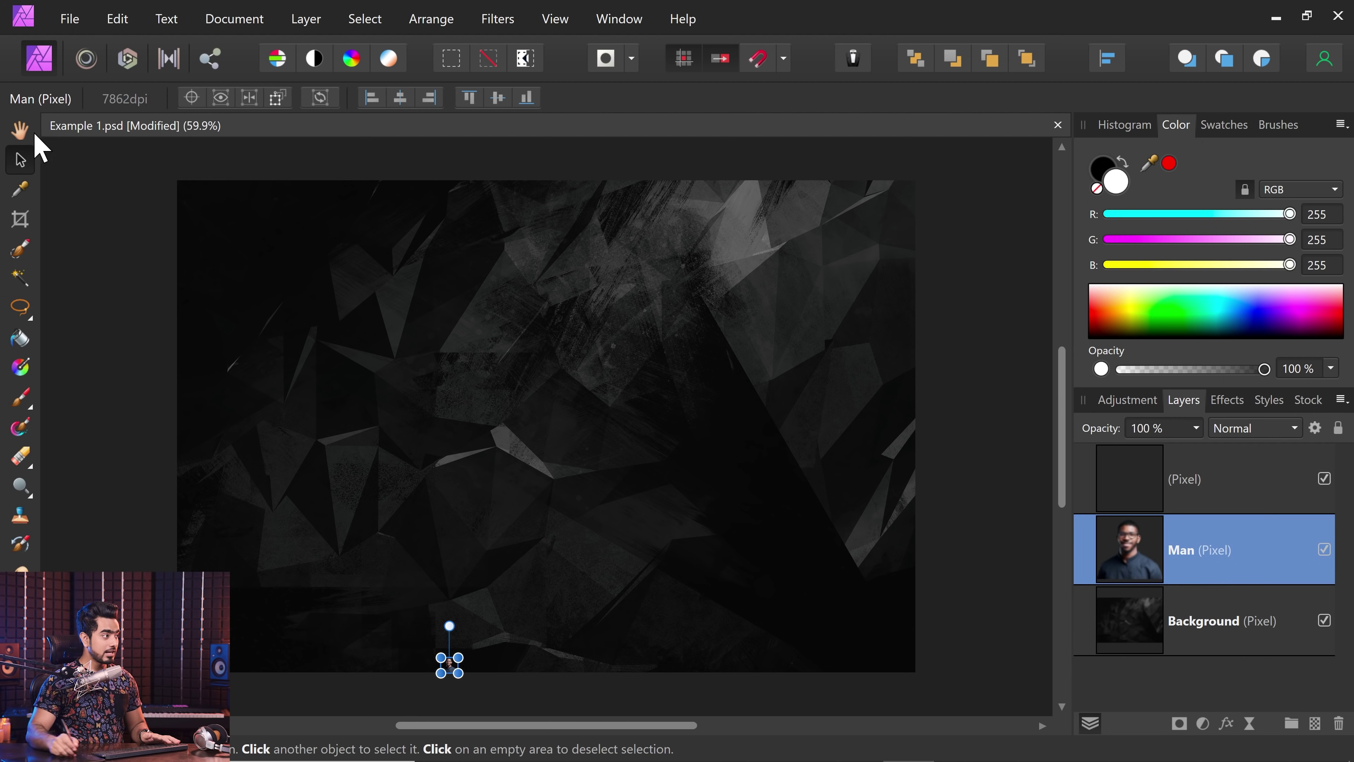
drag(458, 656, 906, 243)
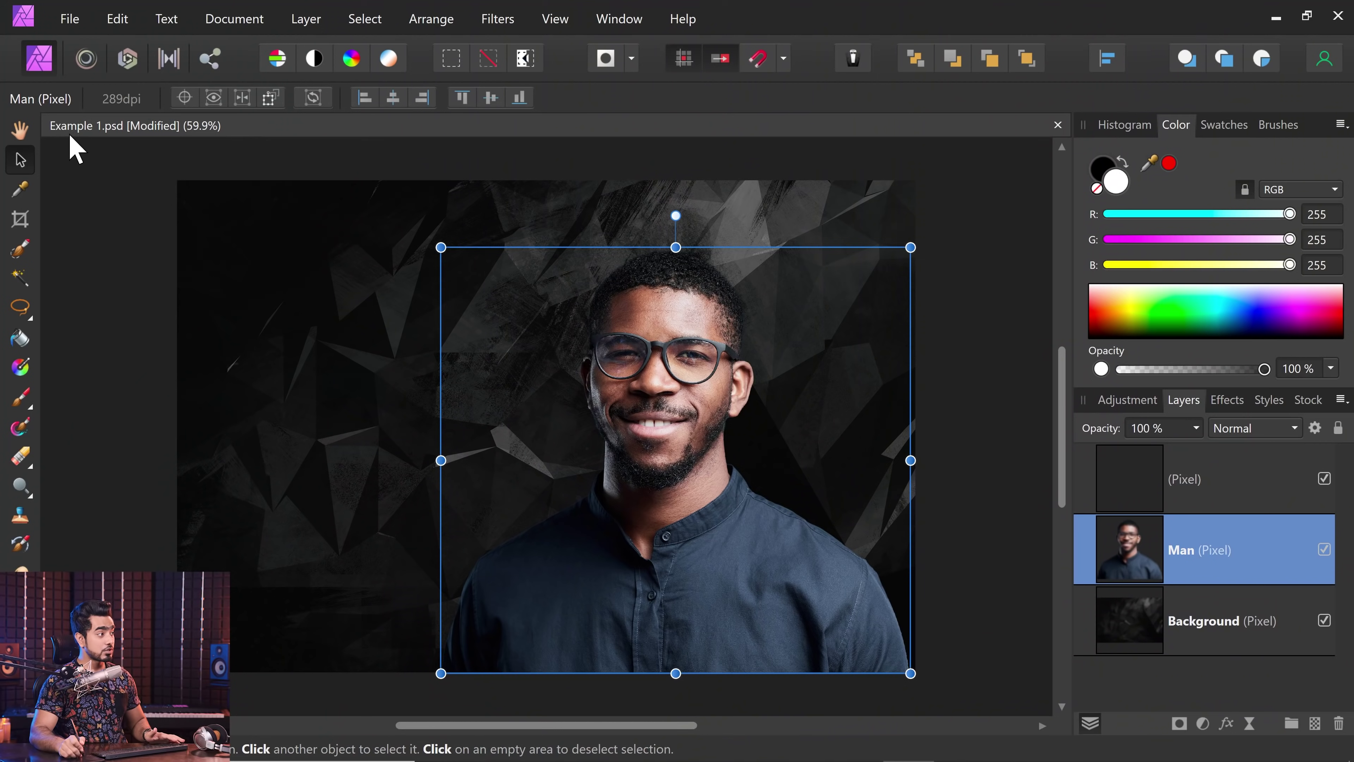
Switch to Photoshop and convert the Man layer to a Smart Object.
mouse_move(799, 757)
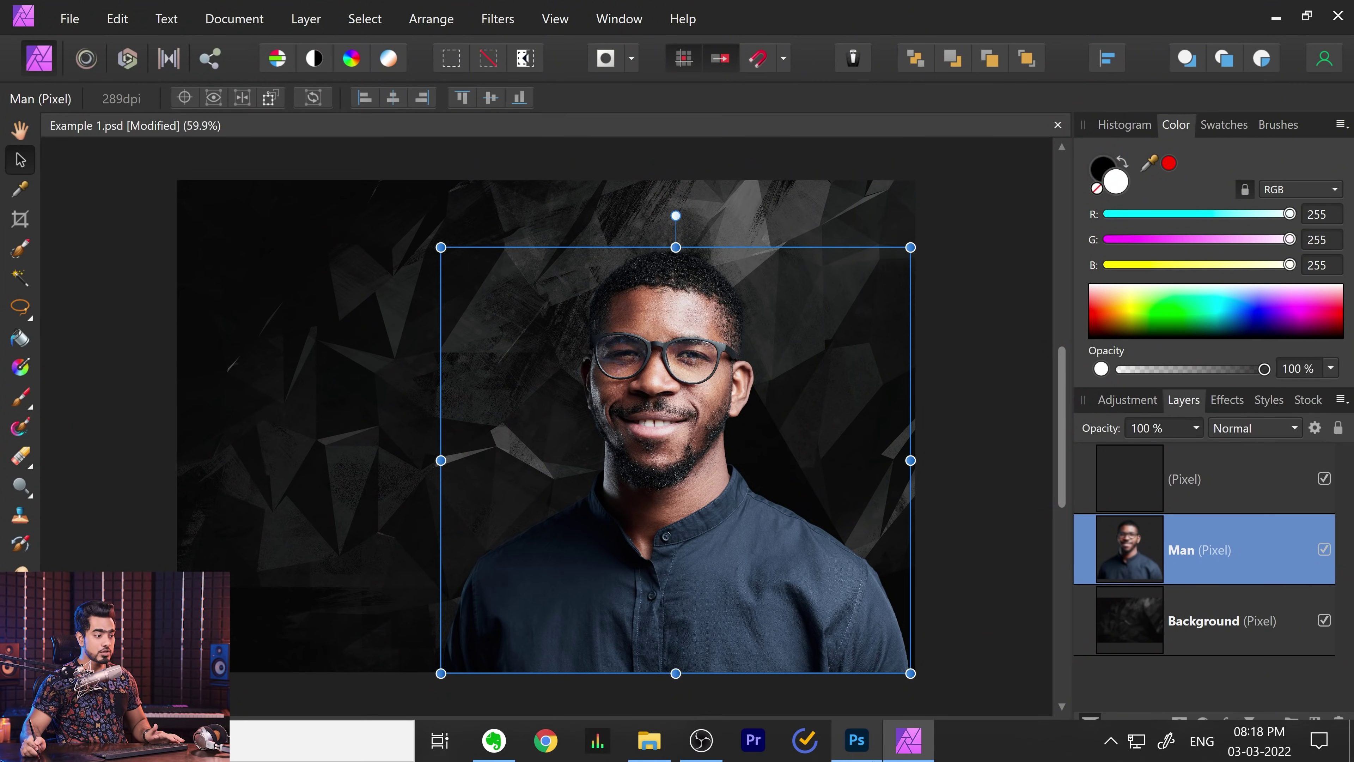
click(856, 742)
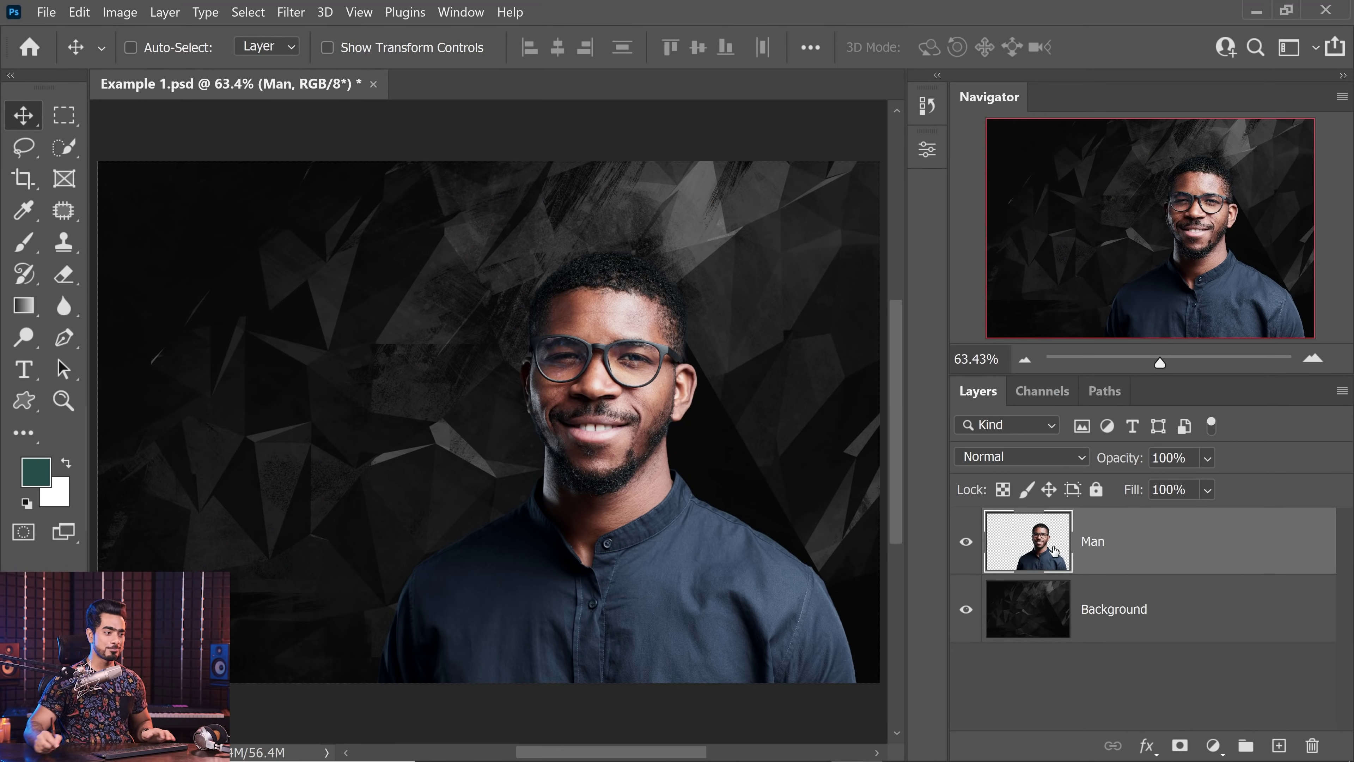
right_click(1163, 534)
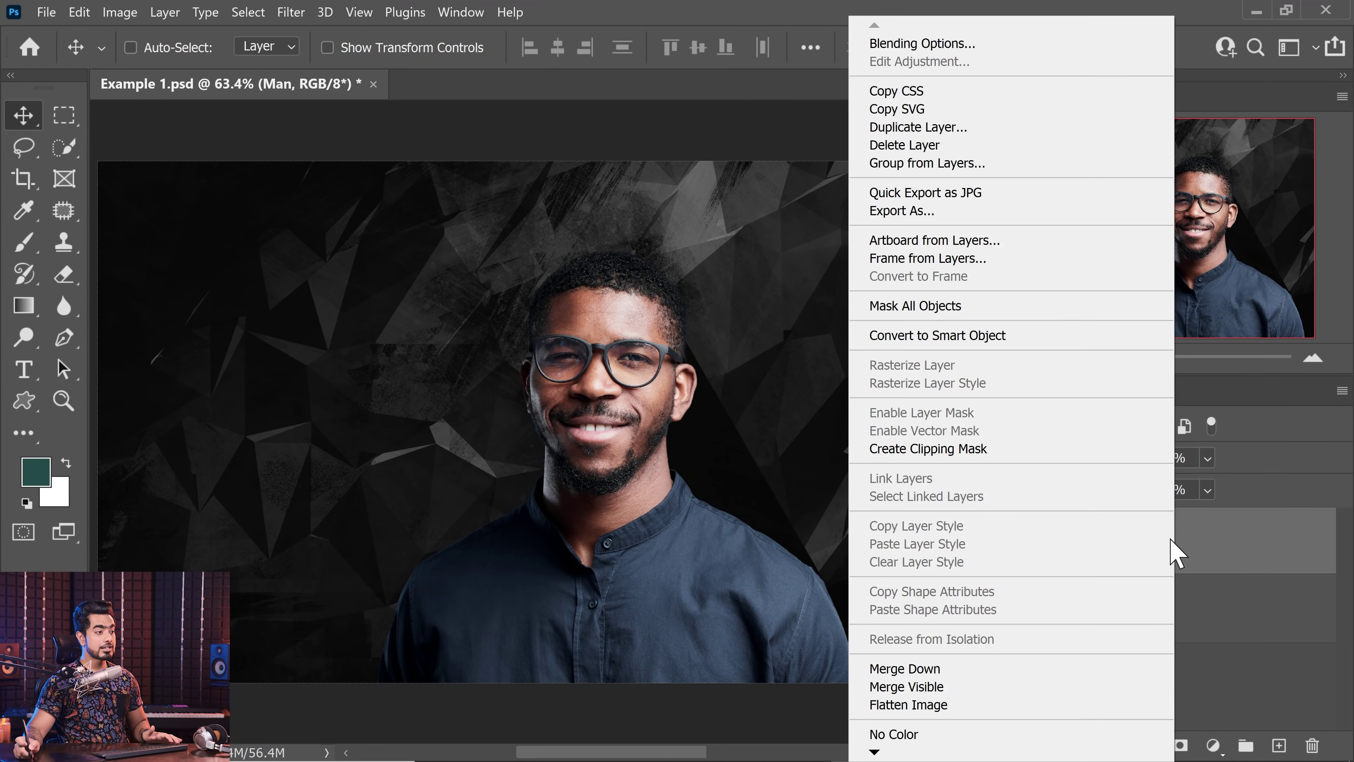
click(976, 342)
Rescale the Man Smart Object with Free Transform so the portrait is slightly larger on the canvas.
key(ctrl)
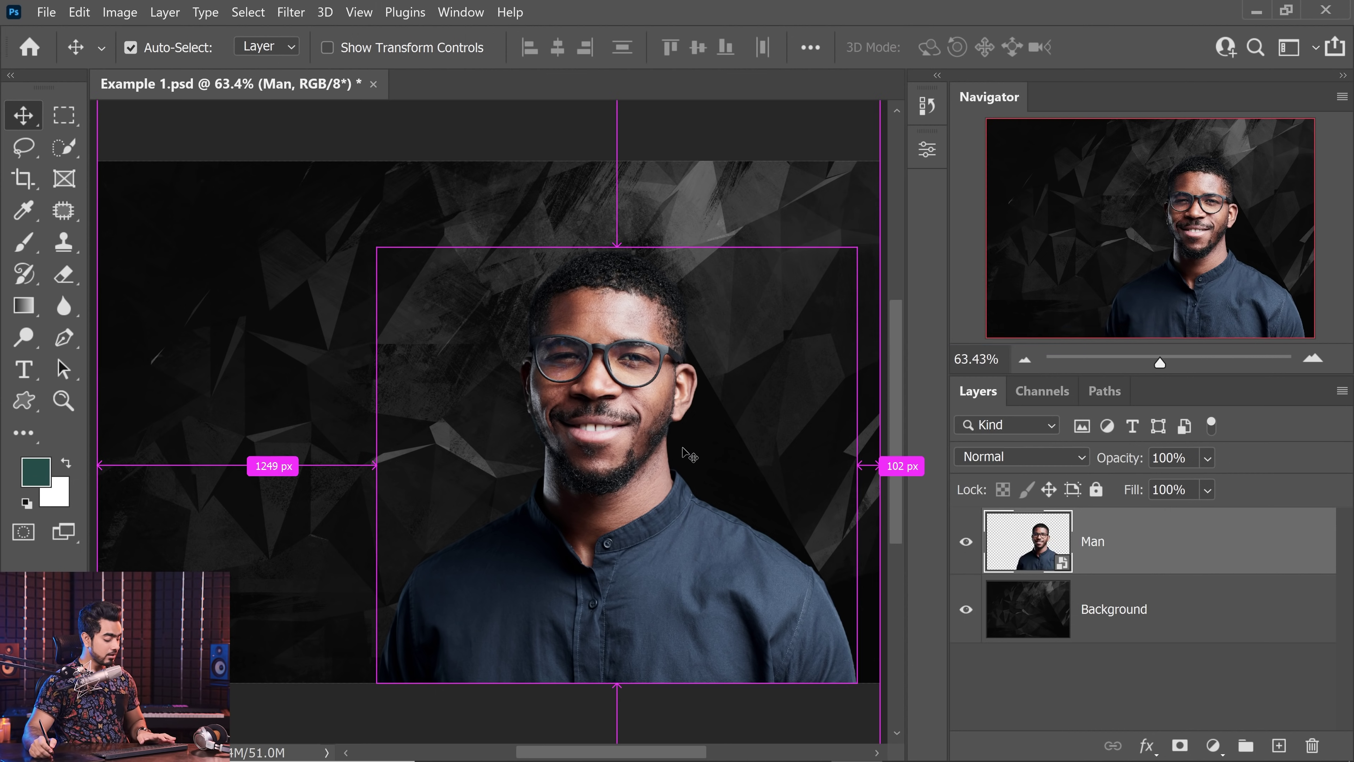
key(ctrl+t)
drag(858, 246, 894, 233)
key(Return)
key(ctrl+t)
key(Return)
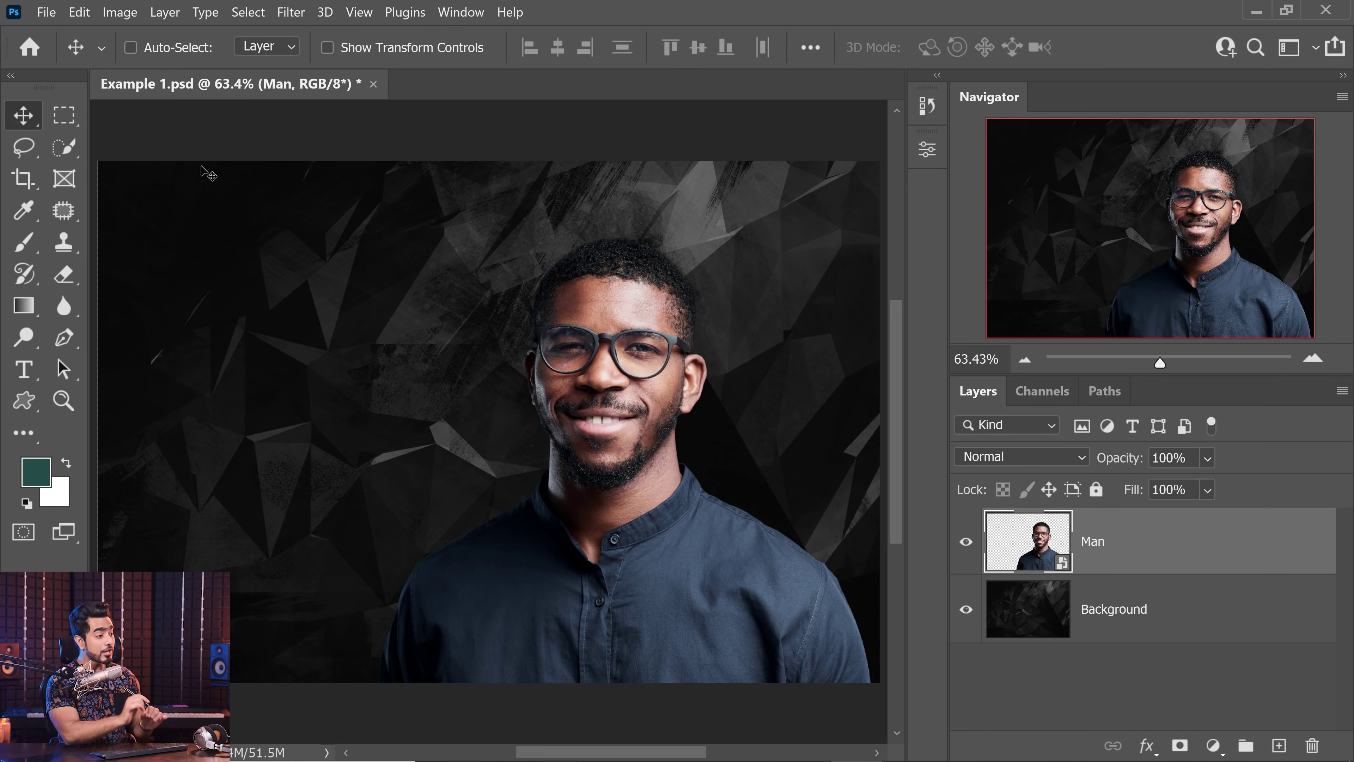
Try to paint on the man's shirt with the Brush tool while the Man Smart Object is selected.
click(24, 242)
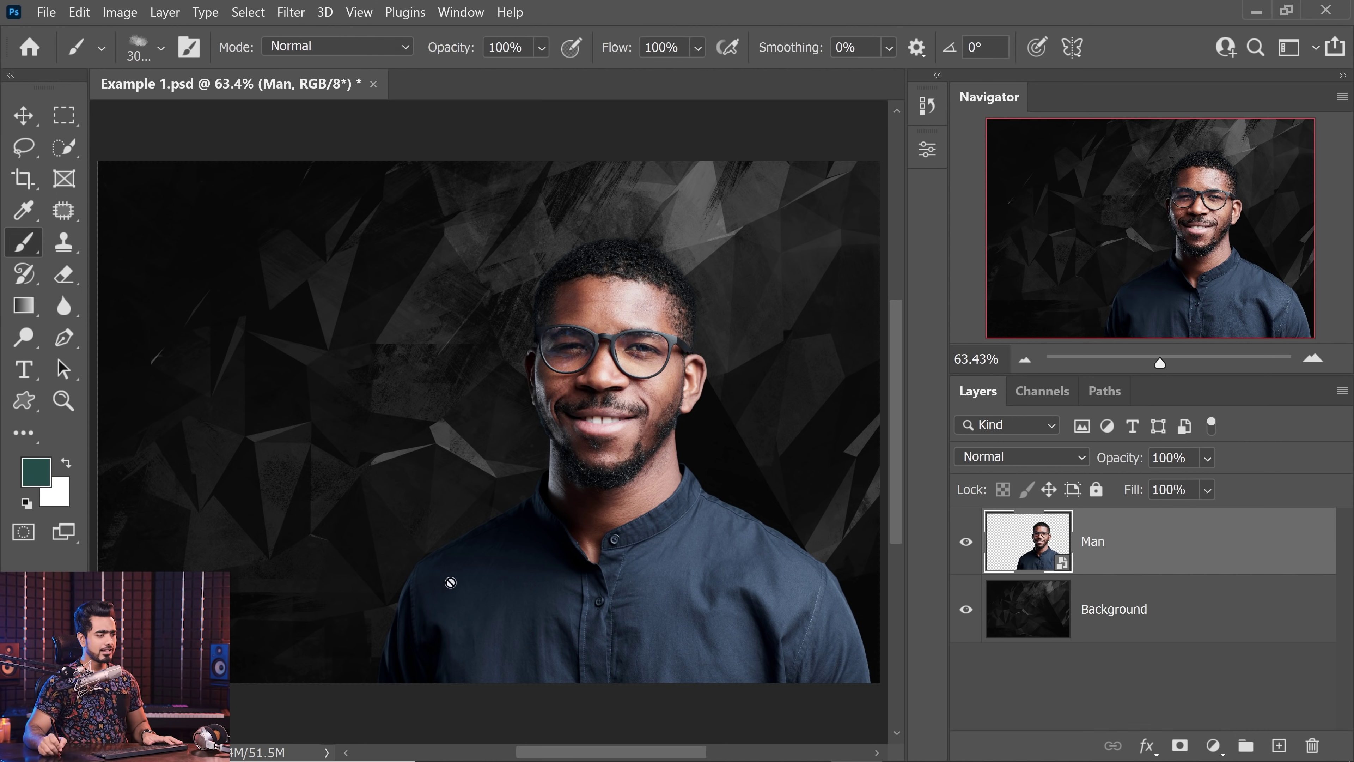
click(475, 595)
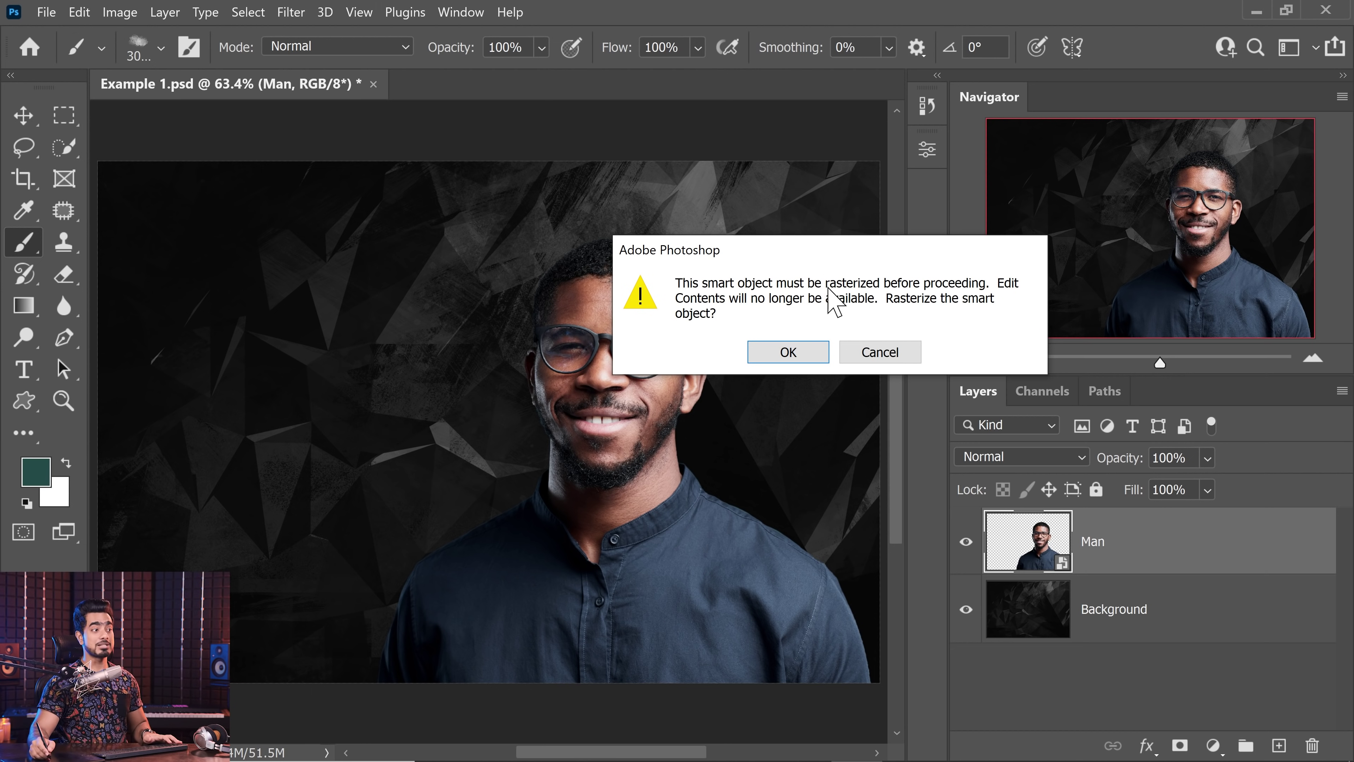
click(788, 352)
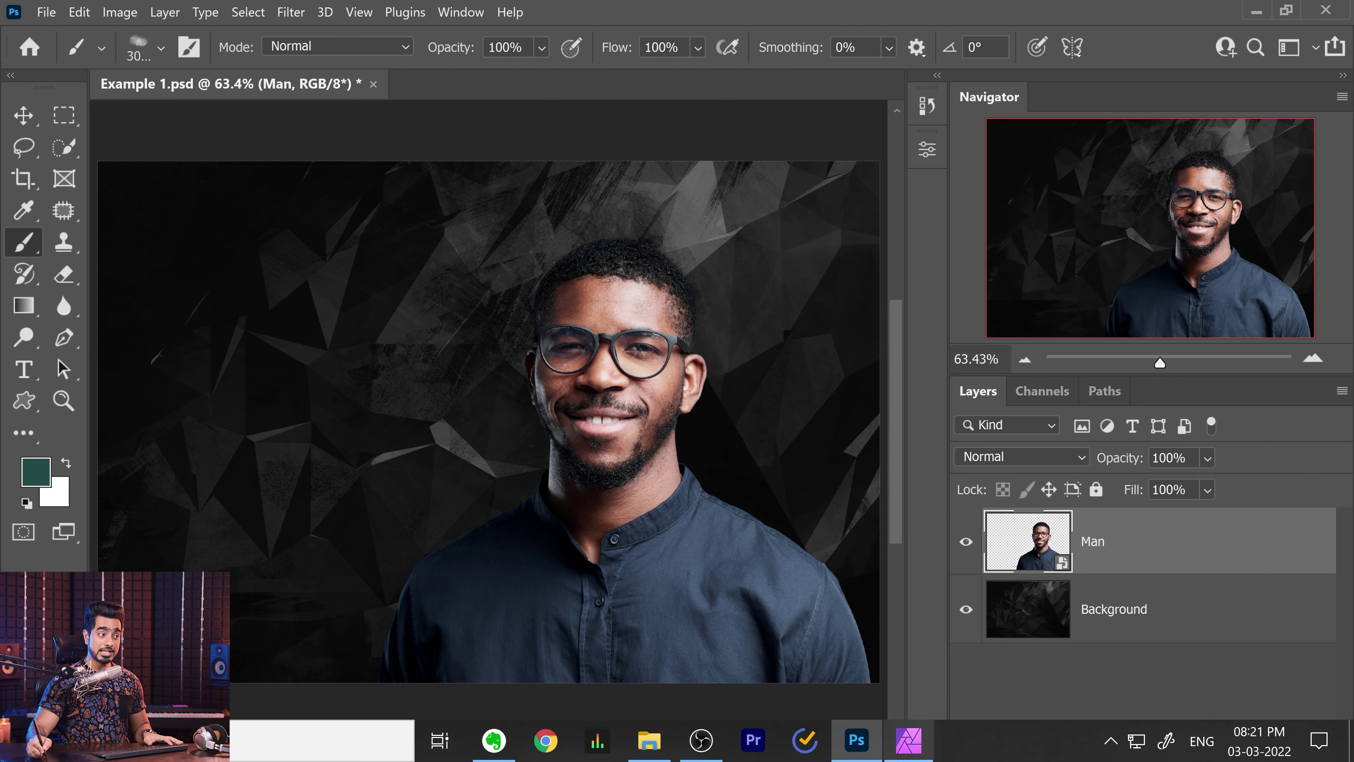
Switch to Affinity Photo and paint a wavy black 16 px brush stroke across the man's shirt on the Man layer.
click(906, 735)
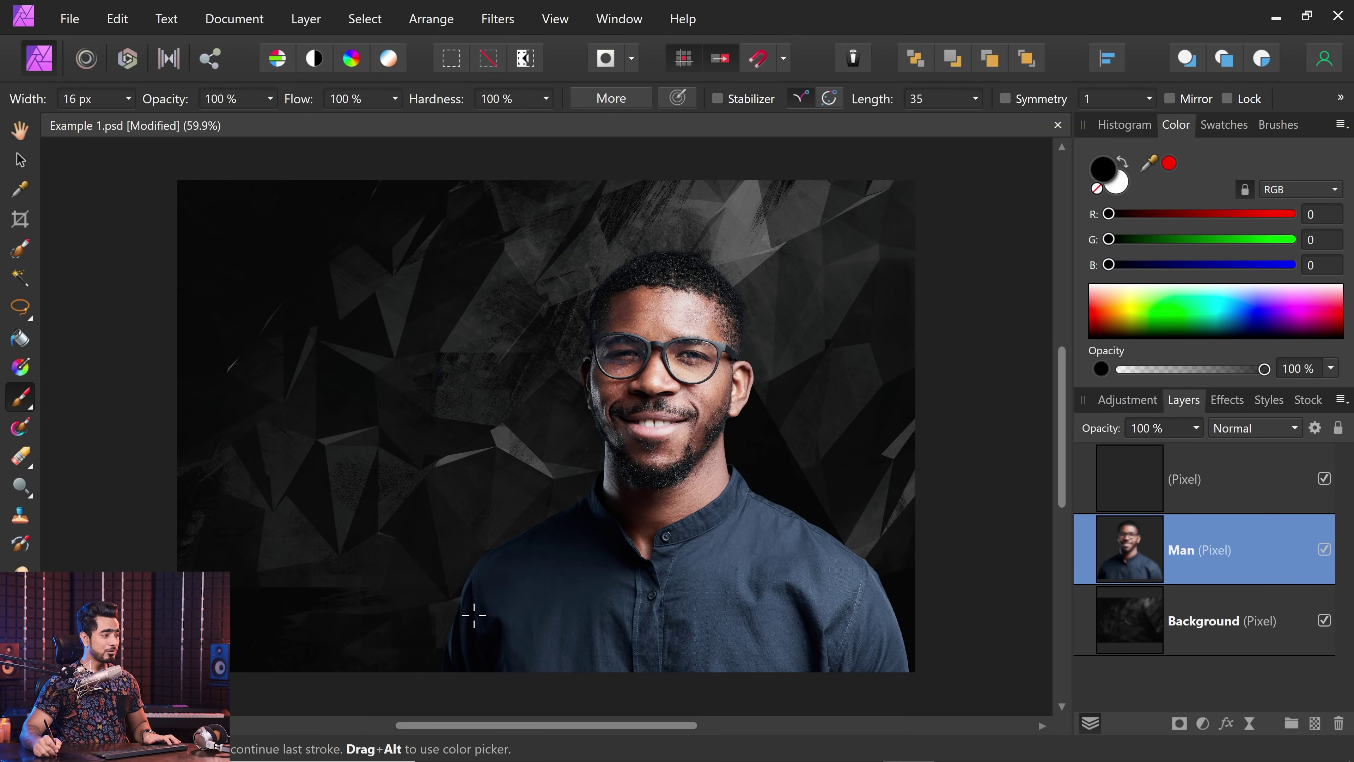
mouse_move(474, 615)
mouse_down()
mouse_move(804, 608)
mouse_move(910, 639)
mouse_up()
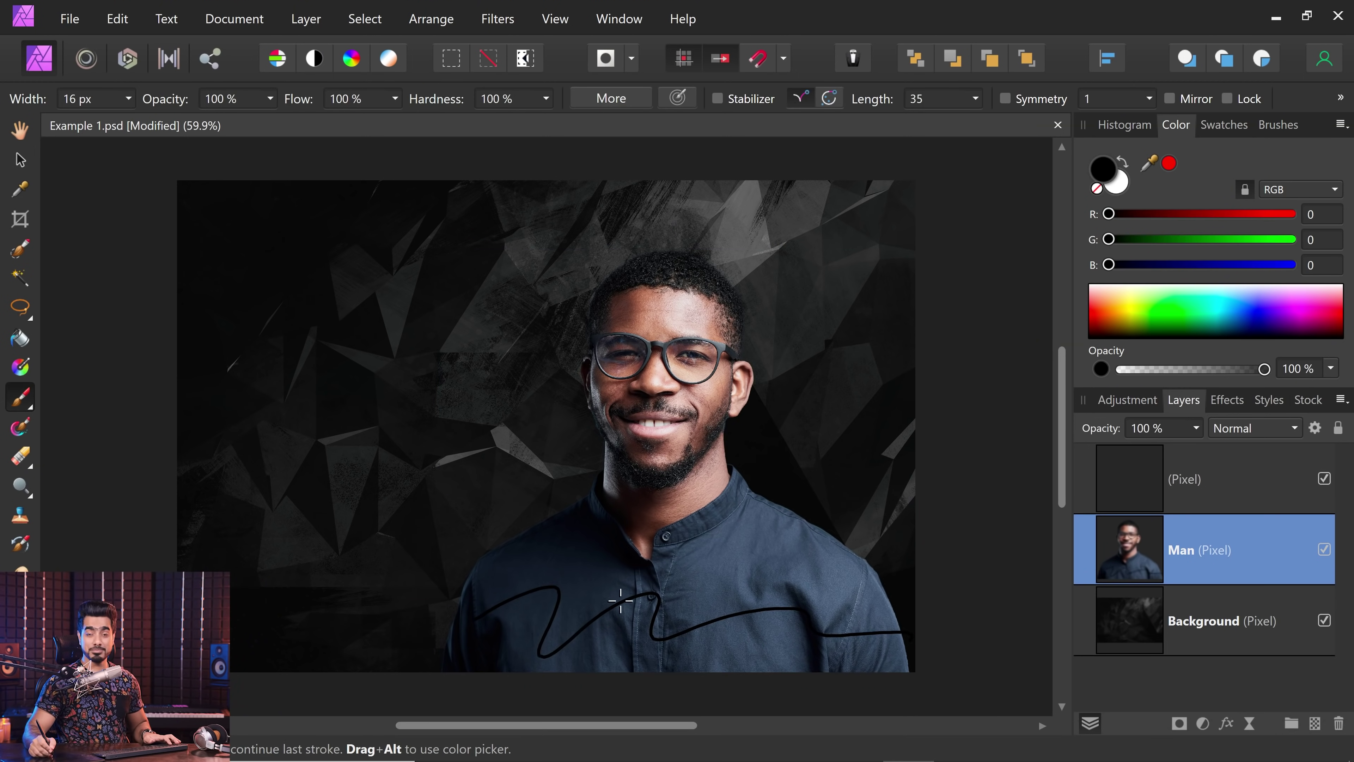
Scale the painted Man layer down slightly and paint another brush stroke across the shirt.
click(25, 162)
drag(910, 248, 890, 268)
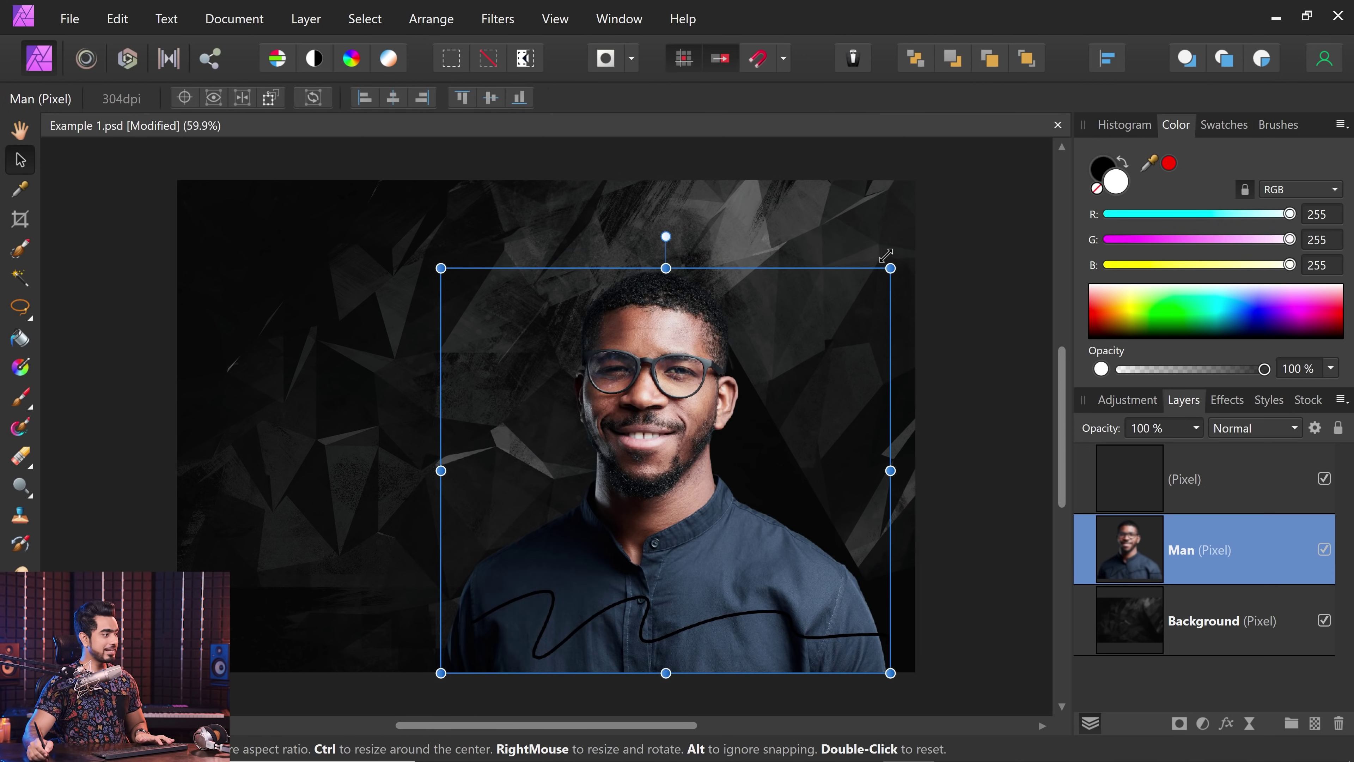
click(18, 400)
mouse_move(480, 621)
mouse_down()
mouse_move(645, 632)
mouse_move(821, 607)
mouse_up()
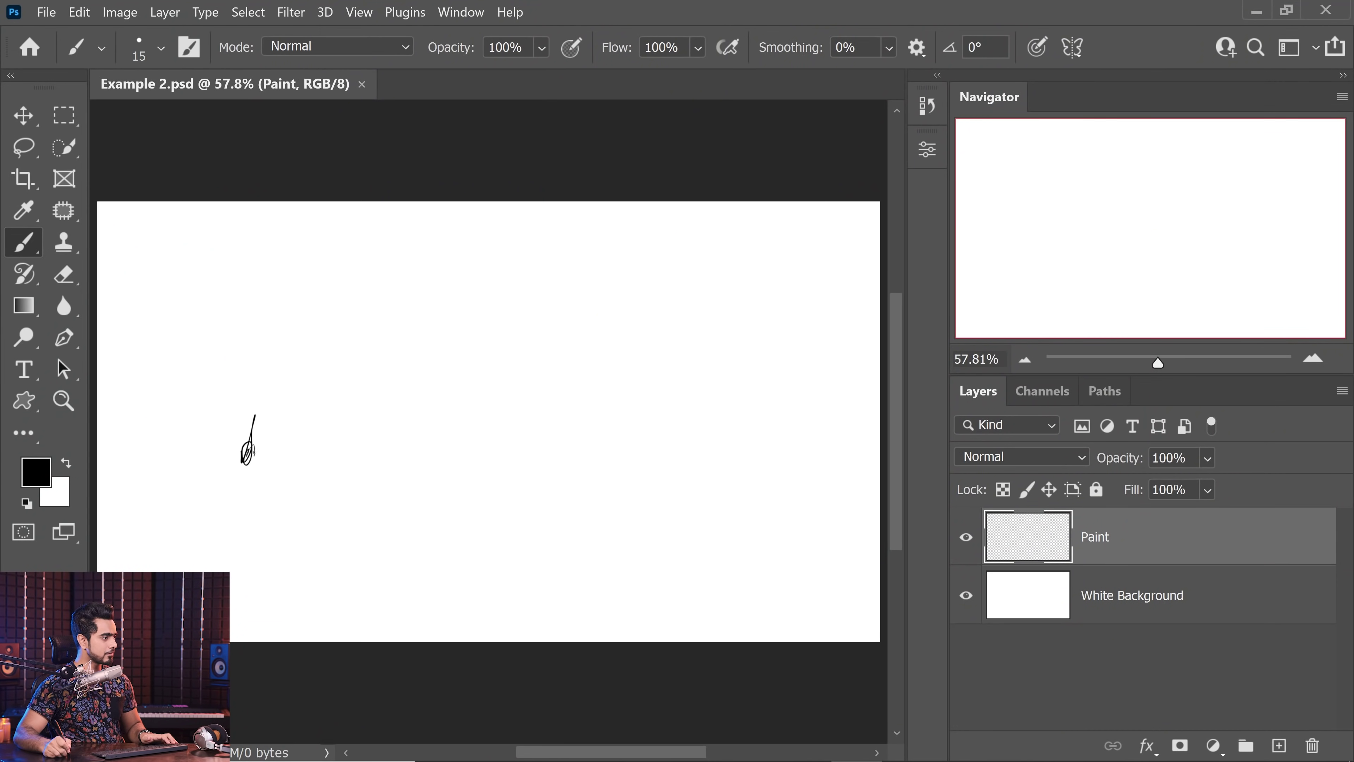
Handwrite a tiny "Small" on the Paint layer of Example 2.psd with a 15 px brush and convert the layer to a Smart Object.
drag(272, 430, 281, 426)
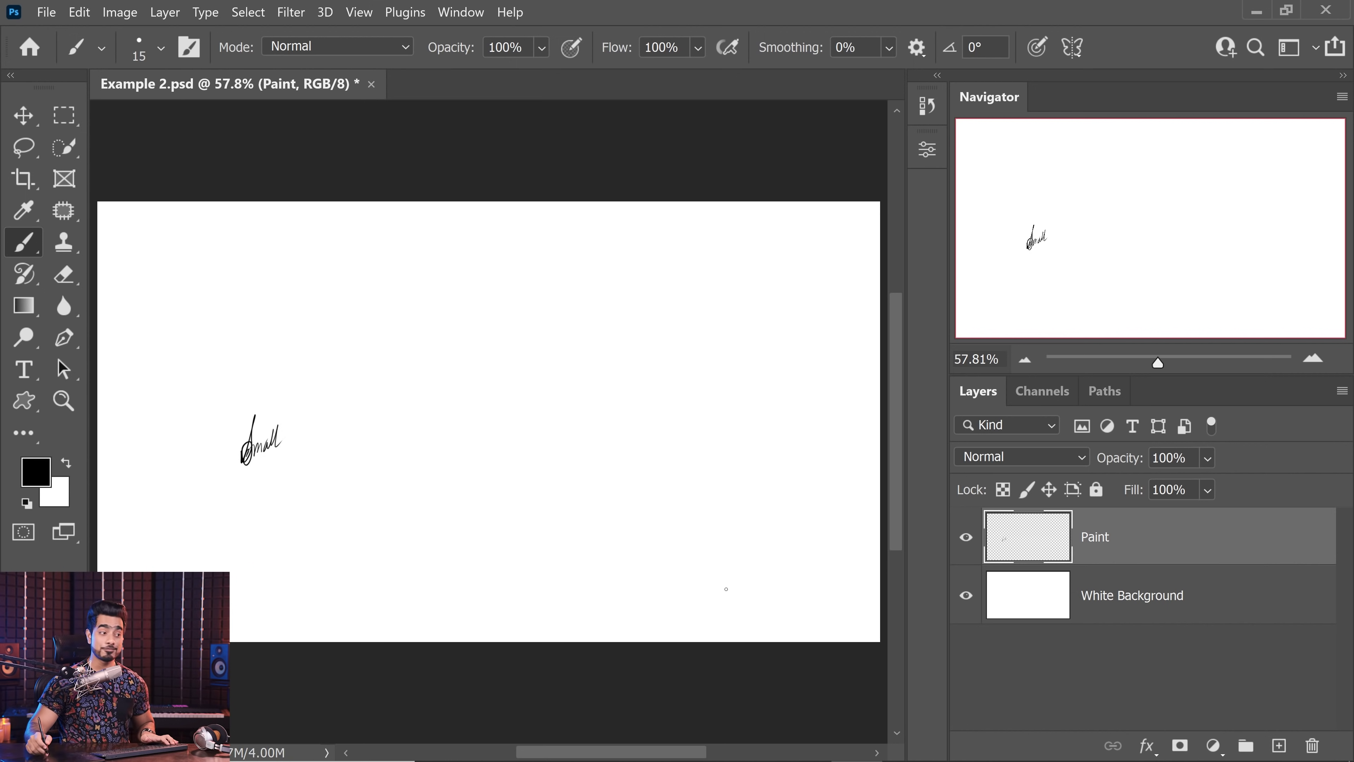
right_click(1162, 552)
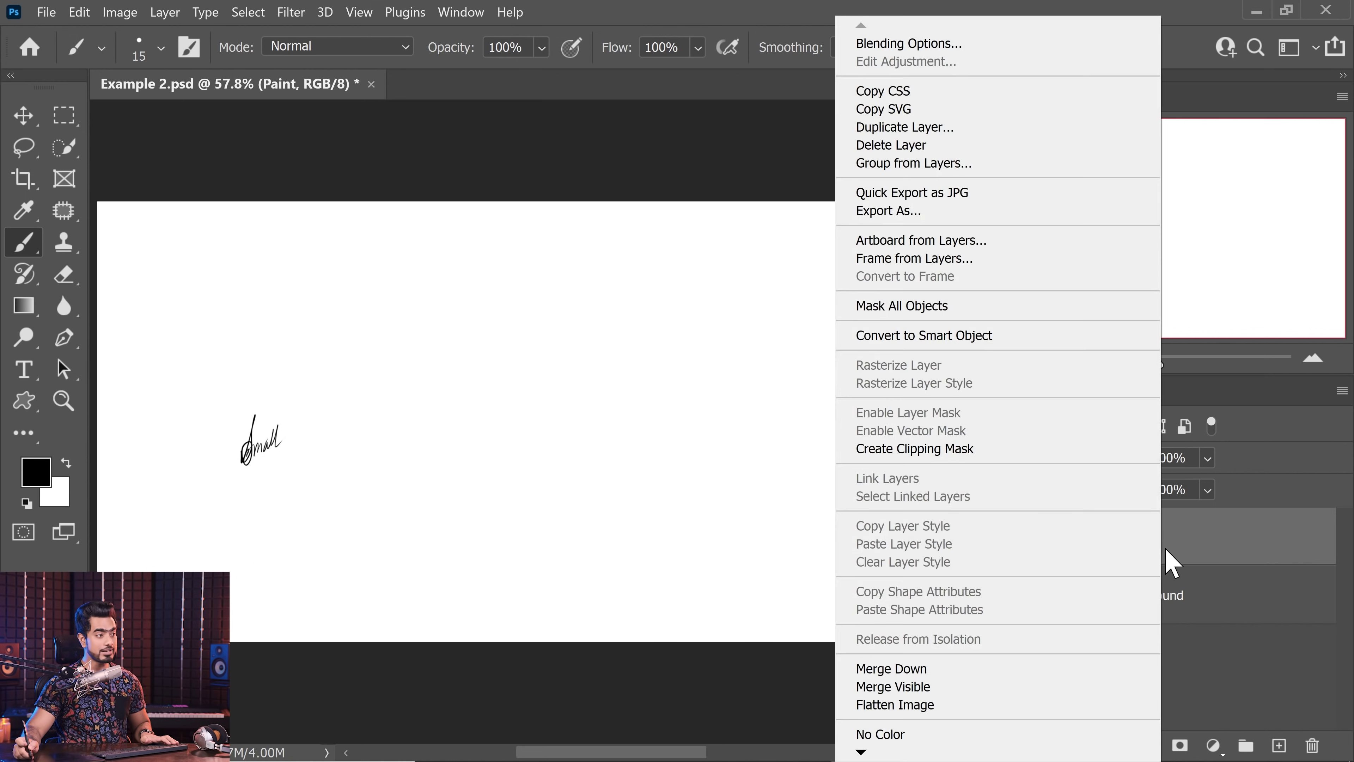
click(967, 336)
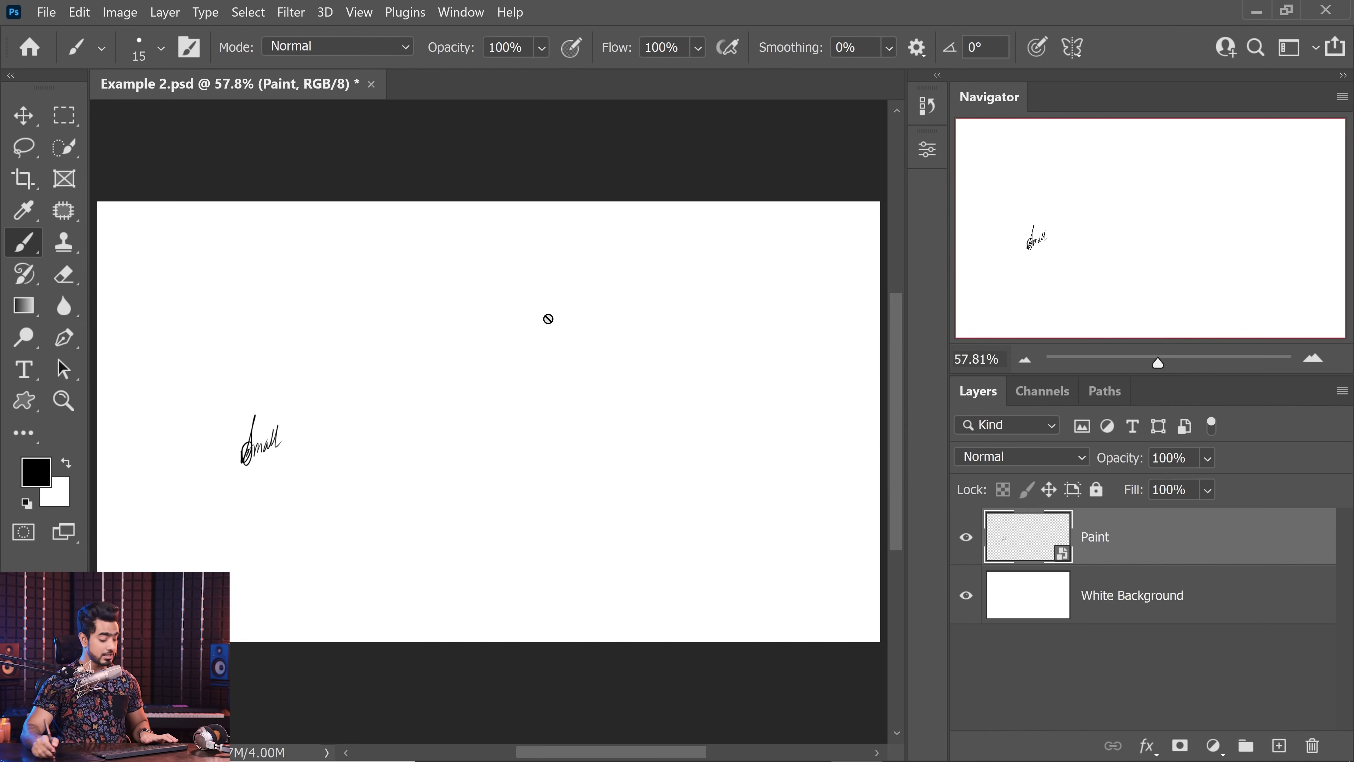
Enlarge the Paint Smart Object to about 1151% with Free Transform so the handwriting fills the canvas.
key(ctrl+t)
mouse_move(286, 411)
mouse_down()
mouse_move(343, 320)
mouse_move(730, 59)
mouse_move(600, 102)
mouse_up()
mouse_move(600, 464)
mouse_down()
mouse_move(666, 559)
mouse_move(763, 644)
mouse_up()
key(Return)
key(b)
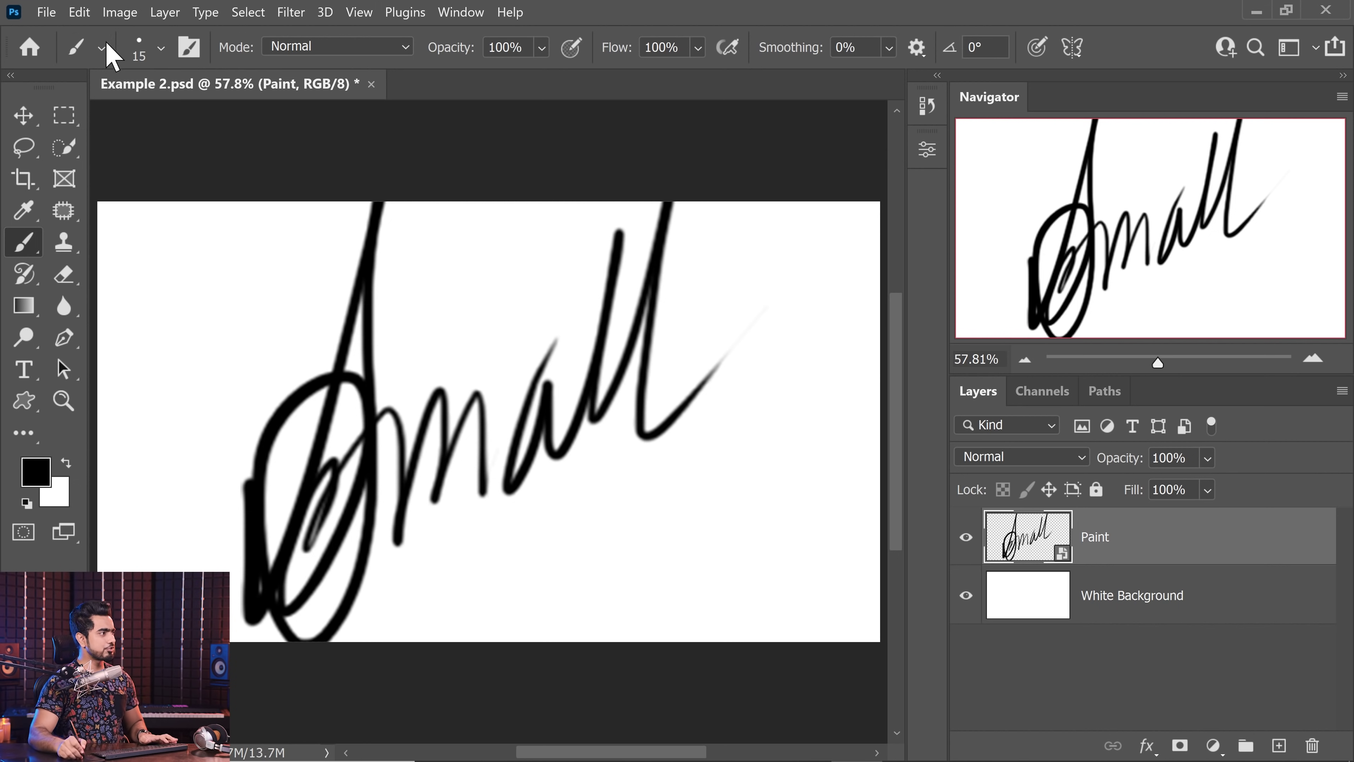
Set Image Interpolation in the general preferences to Nearest Neighbor (preserve hard edges).
click(80, 11)
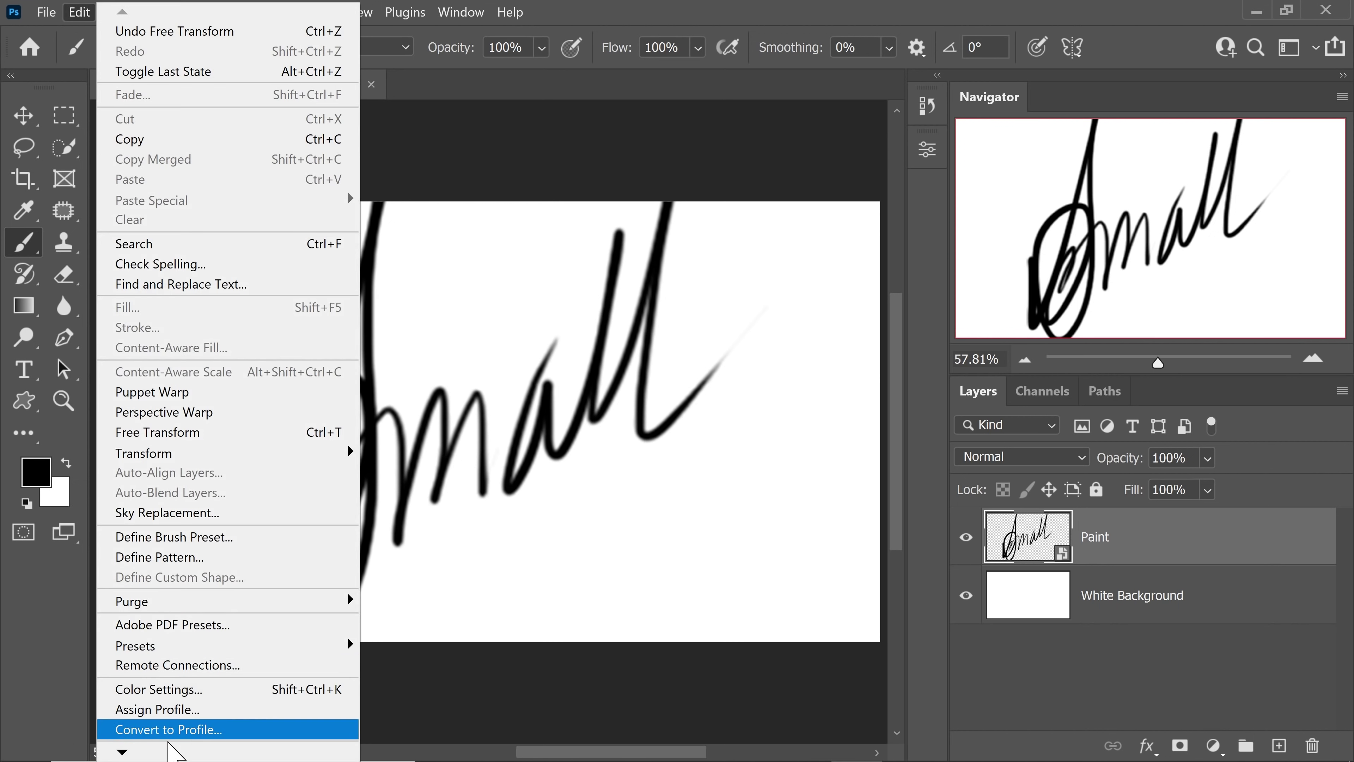
mouse_move(342, 729)
click(438, 342)
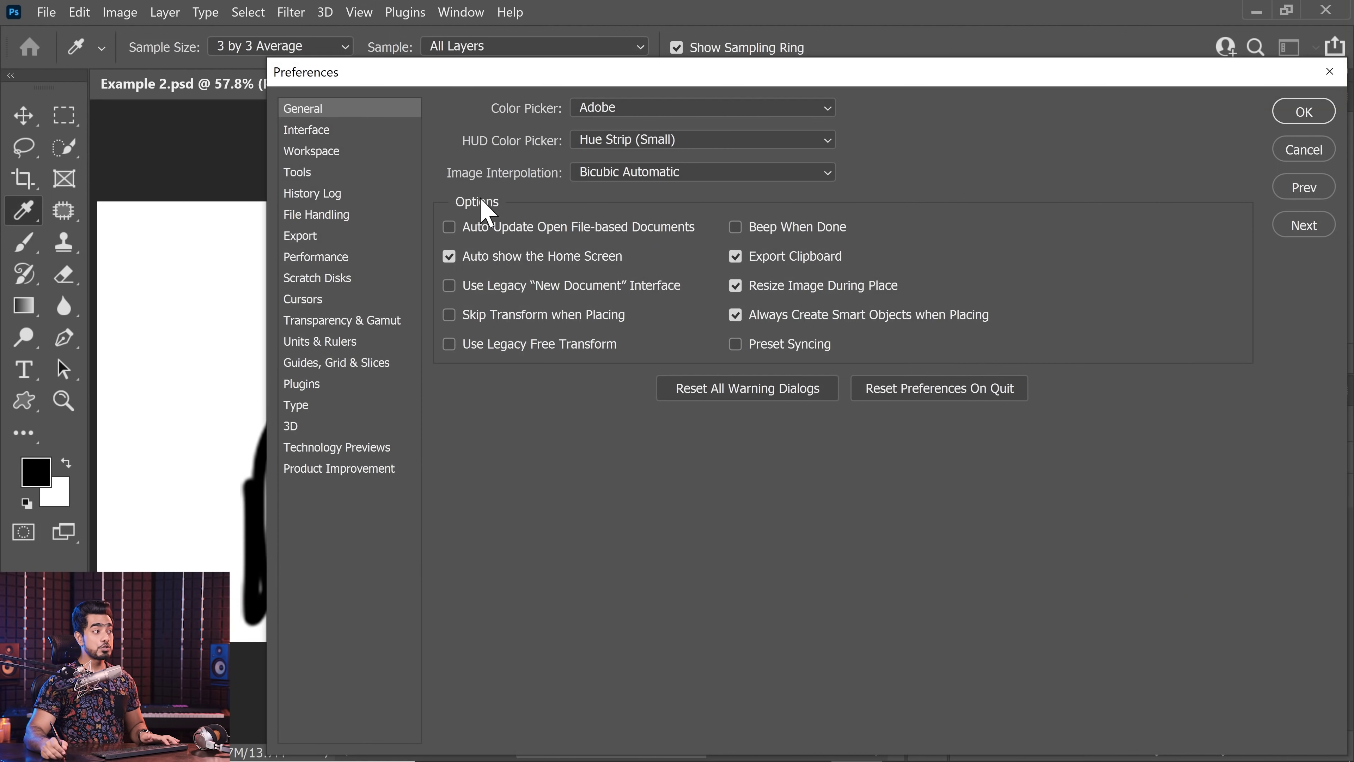
click(647, 172)
click(660, 193)
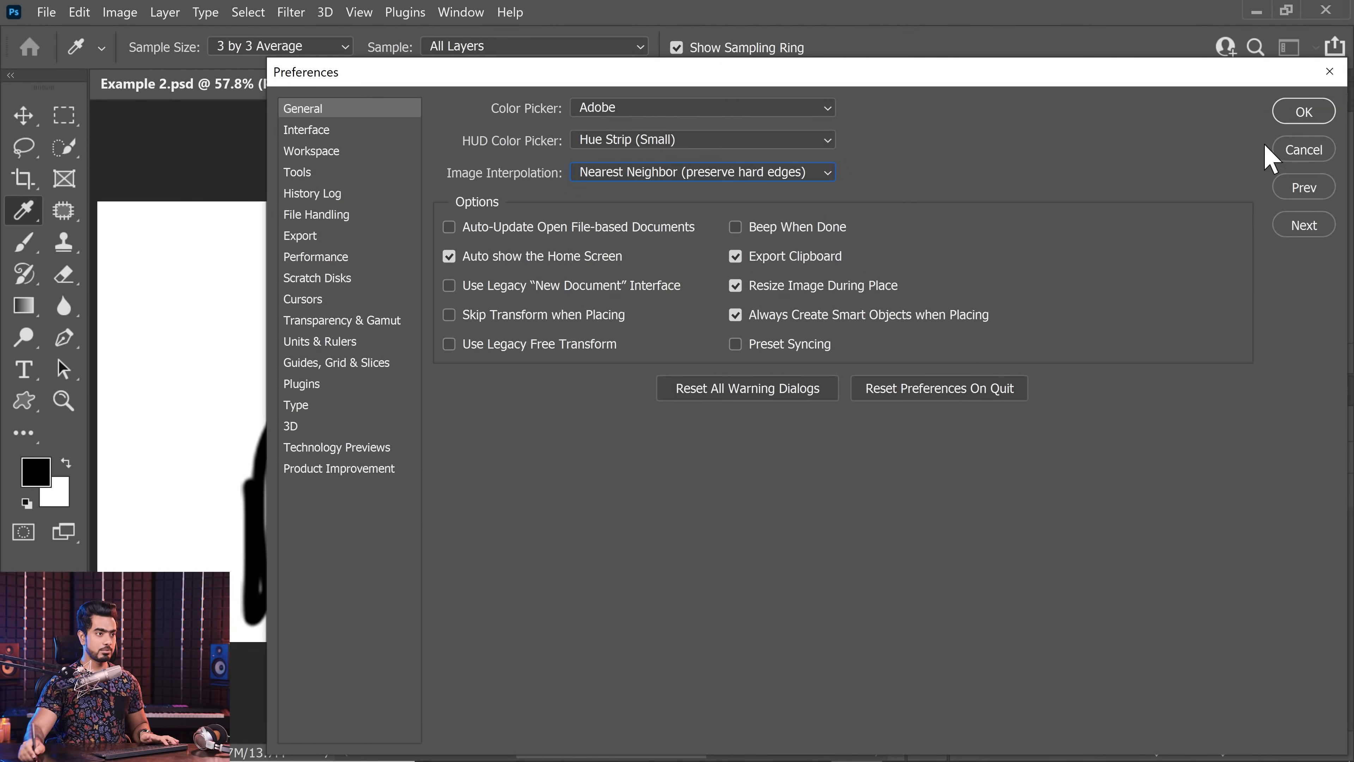
click(1303, 111)
Inspect the enlarged Paint handwriting in Free Transform under the new interpolation, then cancel the transform.
key(b)
key(ctrl+t)
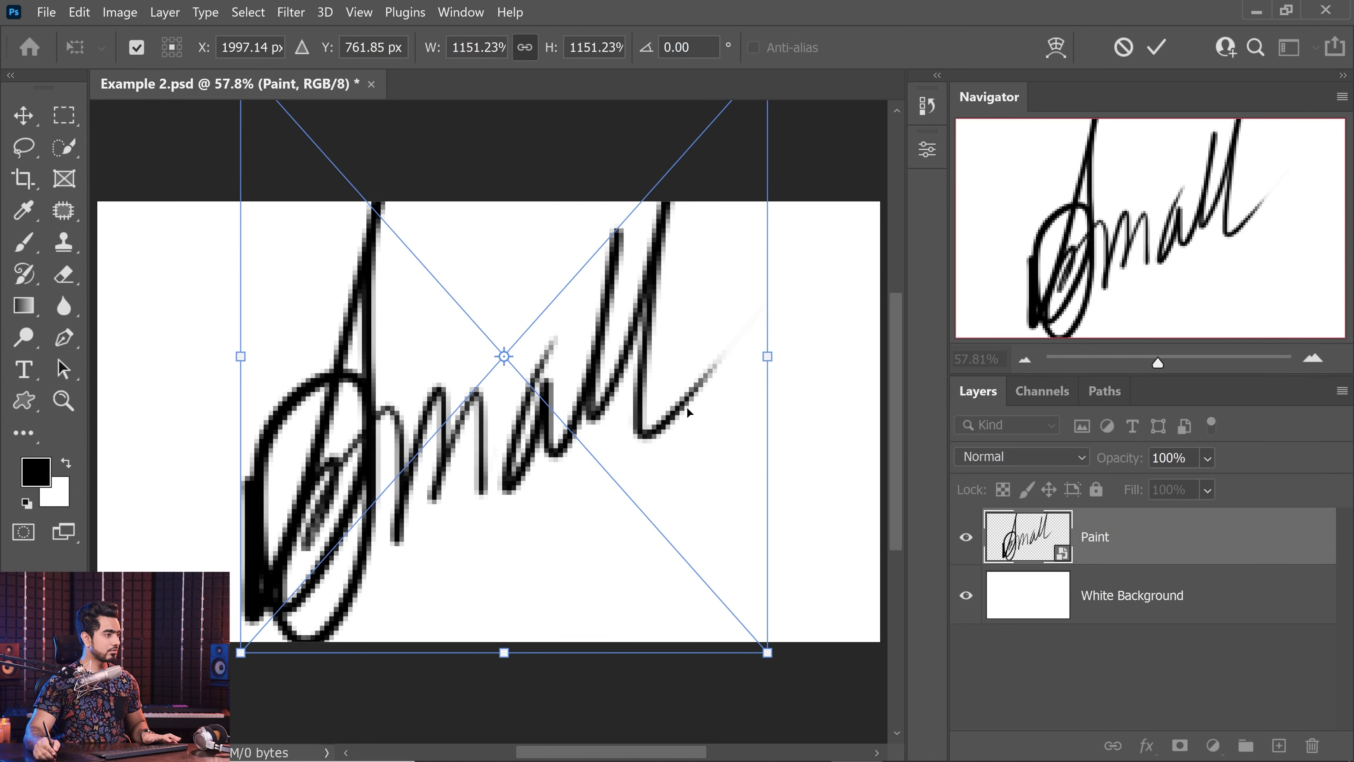
key(Escape)
drag(521, 468, 574, 485)
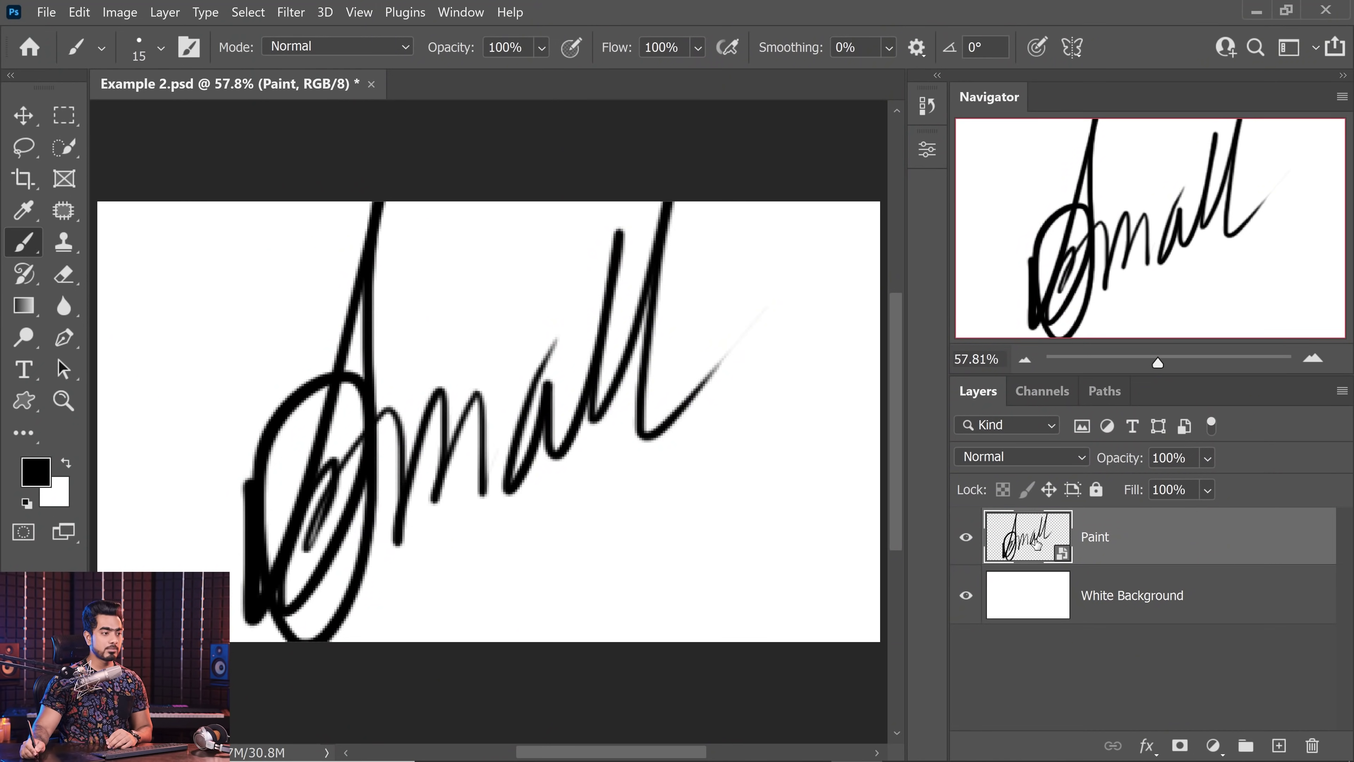
Open the contents of the Paint Smart Object.
double_click(1036, 543)
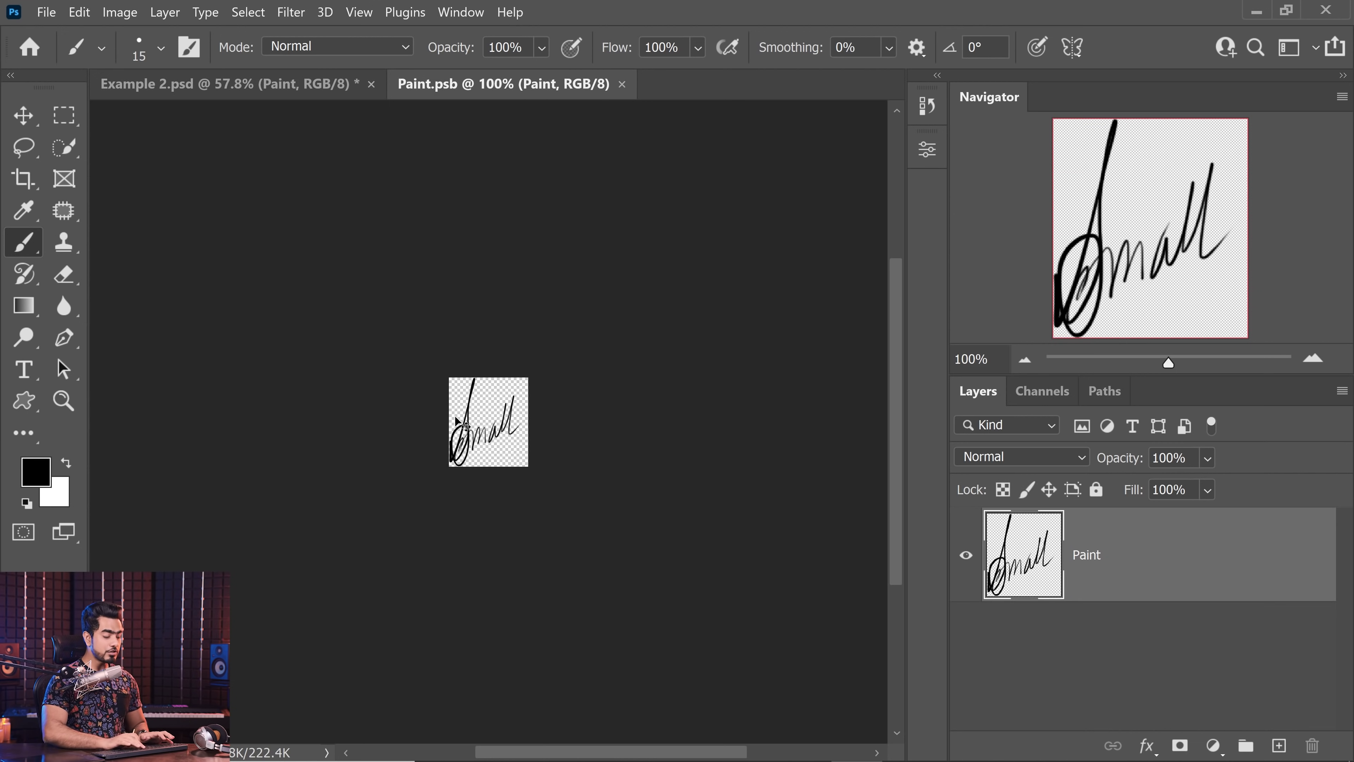
Paint a small smiley face below the handwriting in the Smart Object contents and save them.
scroll(456, 418, down, 1)
scroll(455, 418, up, 6)
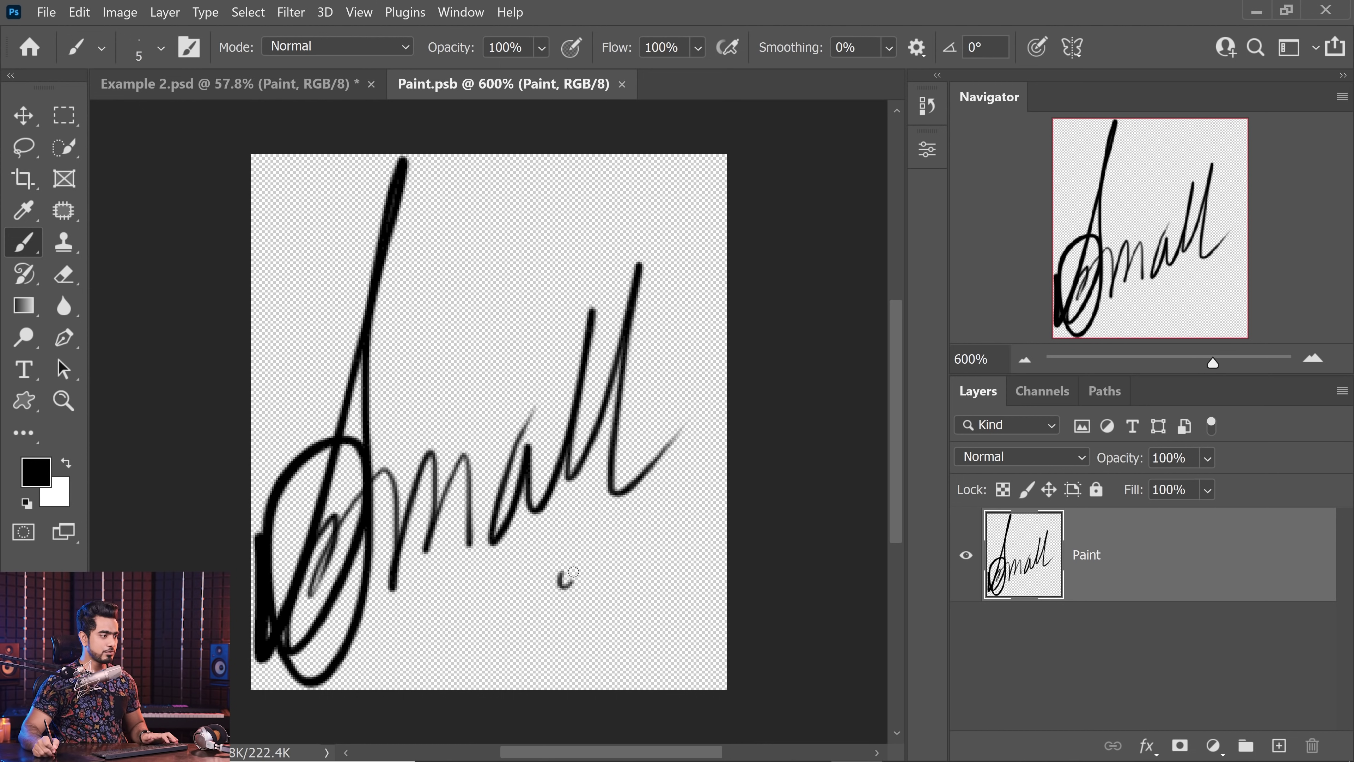
drag(573, 572, 570, 567)
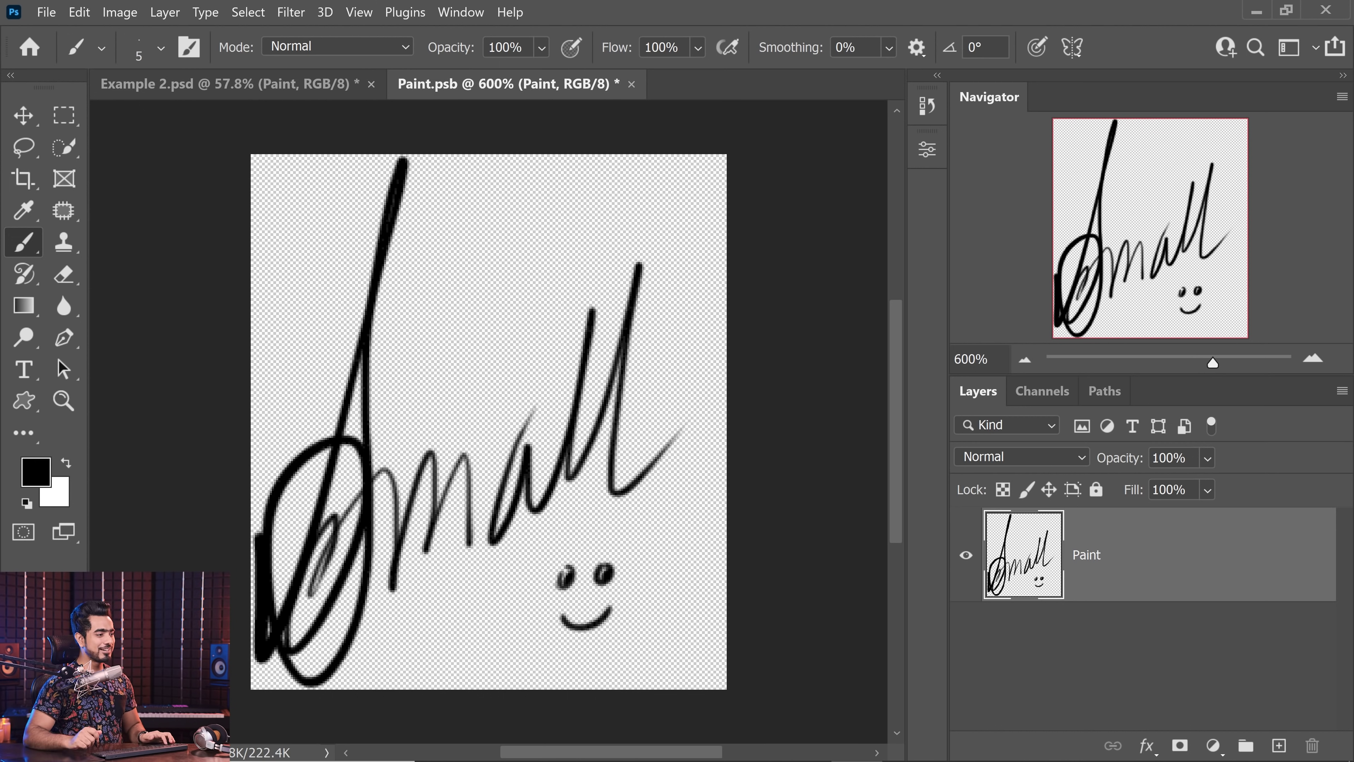
key(ctrl+s)
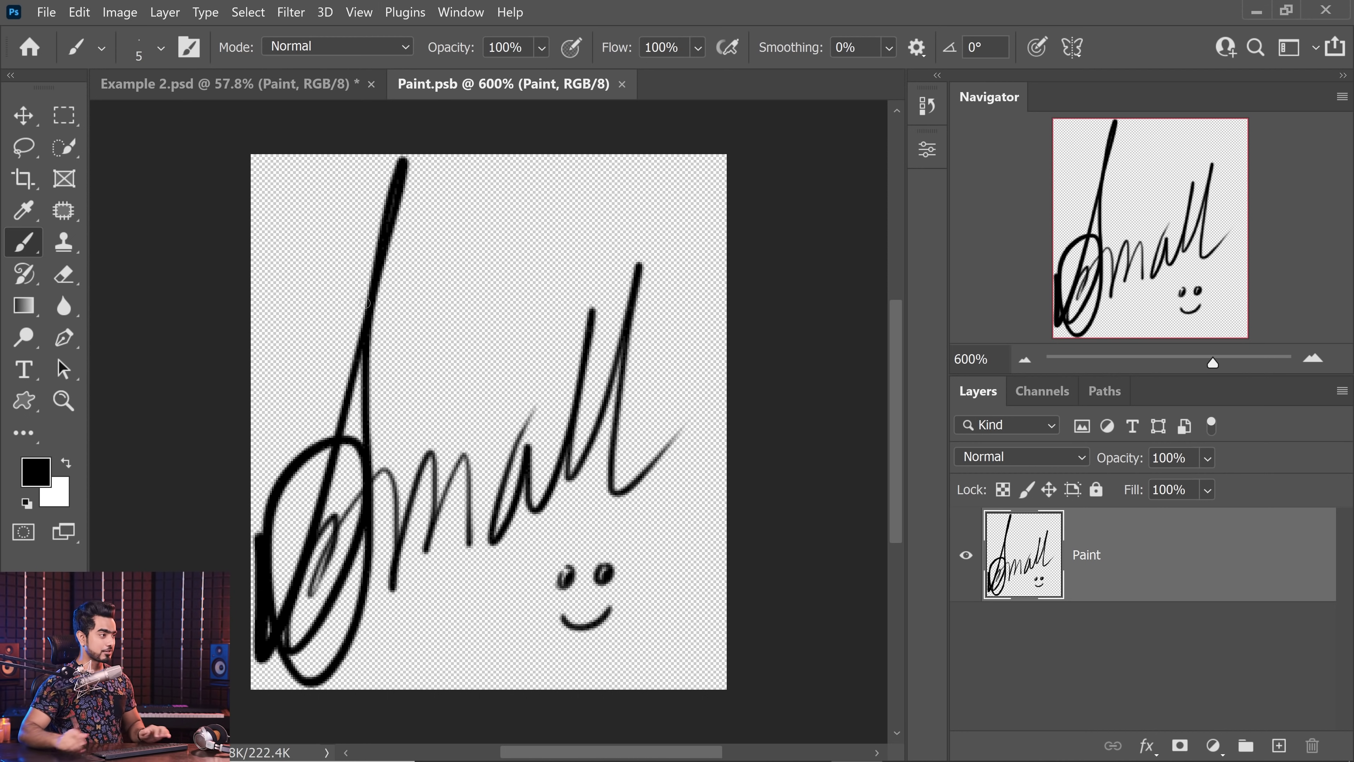
Return to Example 2.psd and examine the edges of the smiley face and handwriting up close.
click(309, 89)
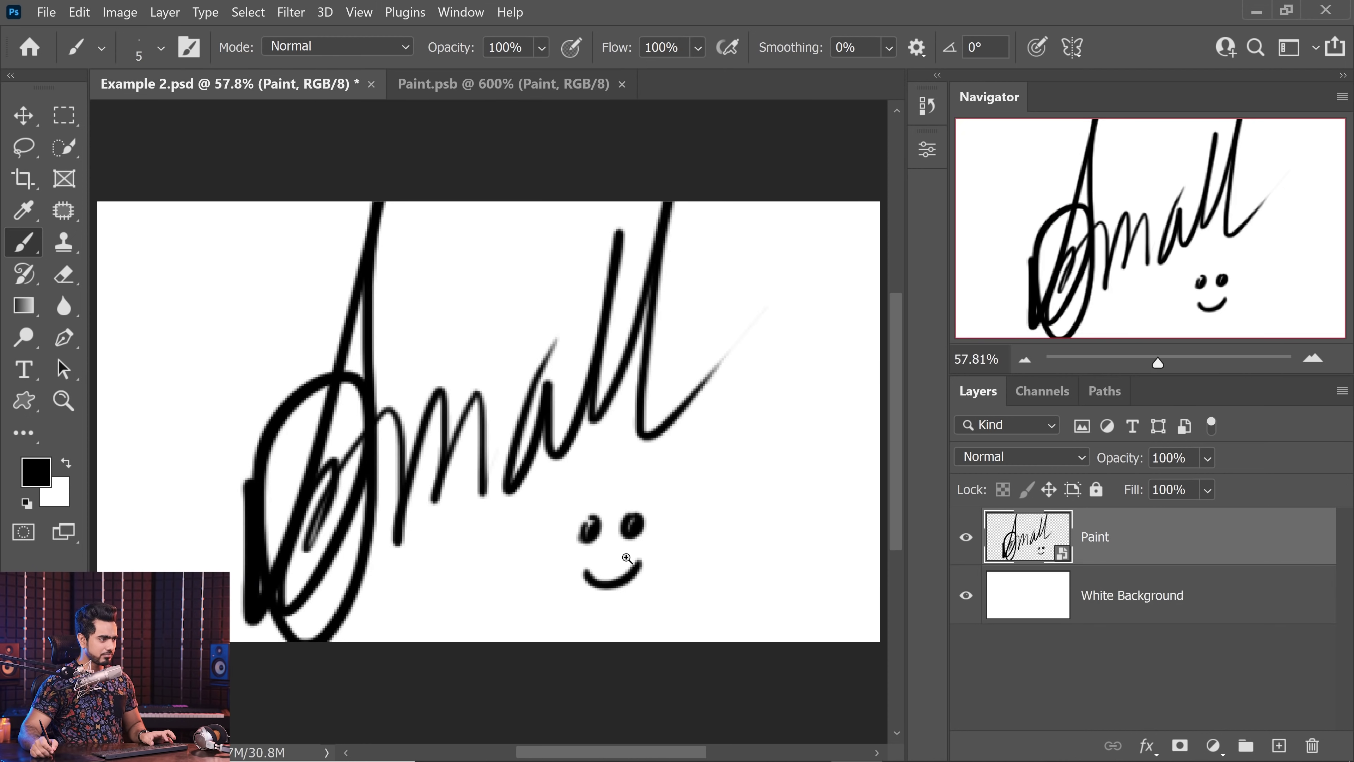
scroll(627, 558, up, 5)
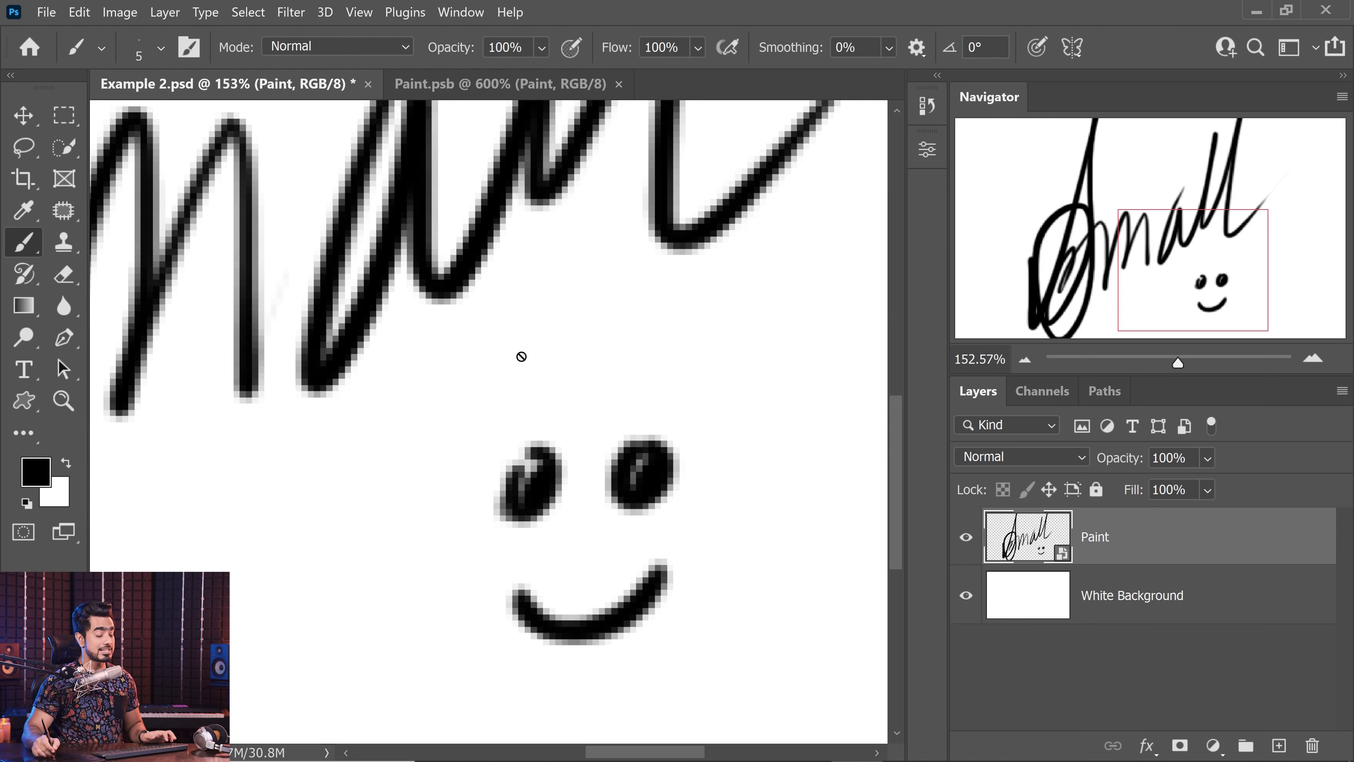
scroll(528, 363, down, 5)
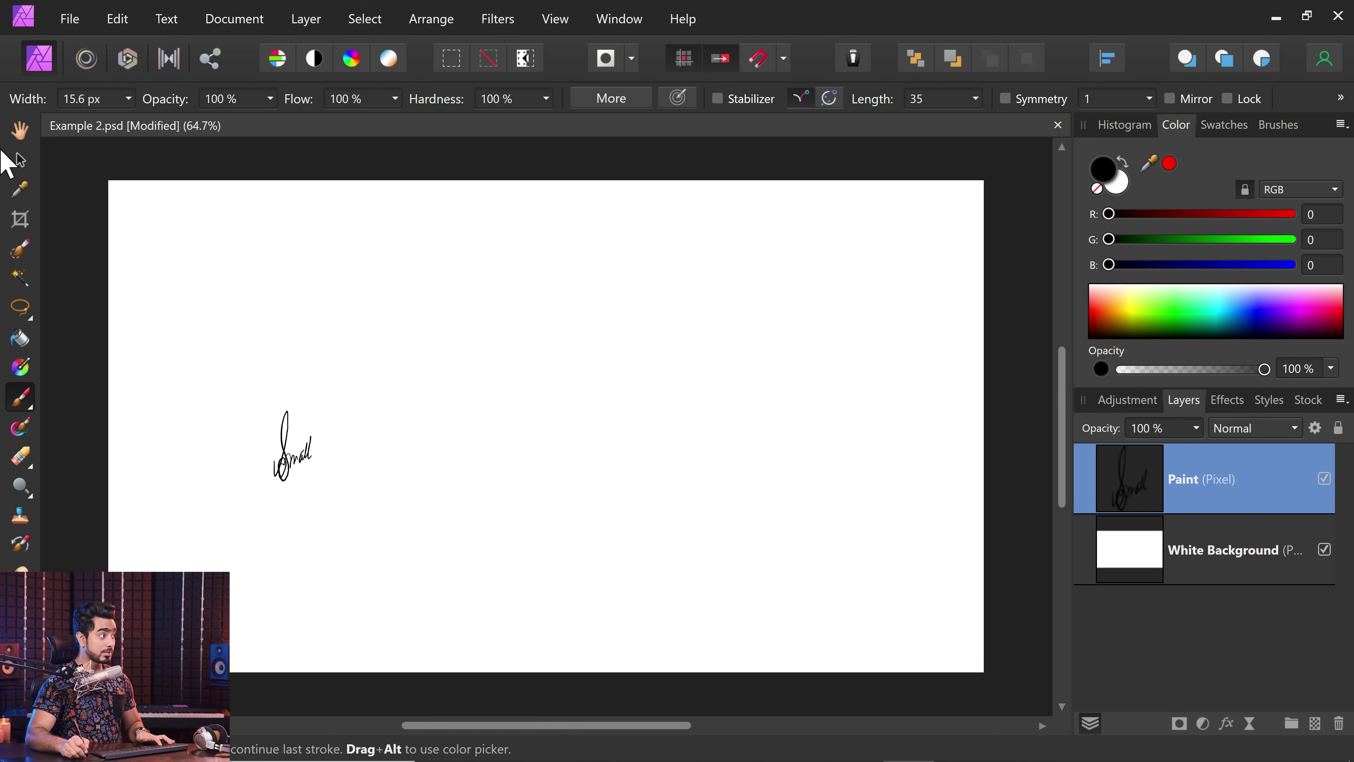
Switch to Affinity Photo and enlarge the Paint layer until the handwriting extends past the canvas's upper edge.
click(20, 160)
drag(311, 406, 447, 157)
drag(447, 477, 602, 664)
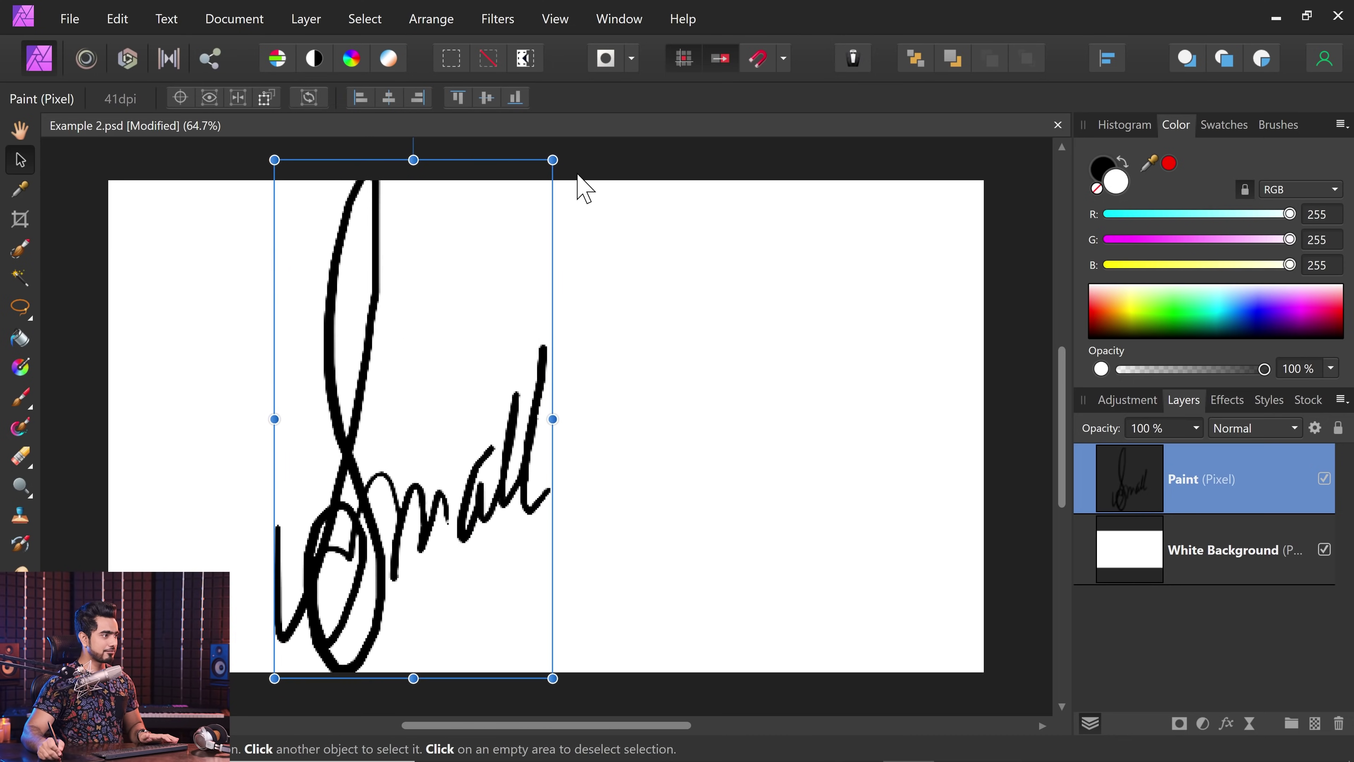
mouse_move(553, 161)
mouse_down()
mouse_move(589, 114)
mouse_move(650, 123)
mouse_move(634, 160)
mouse_up()
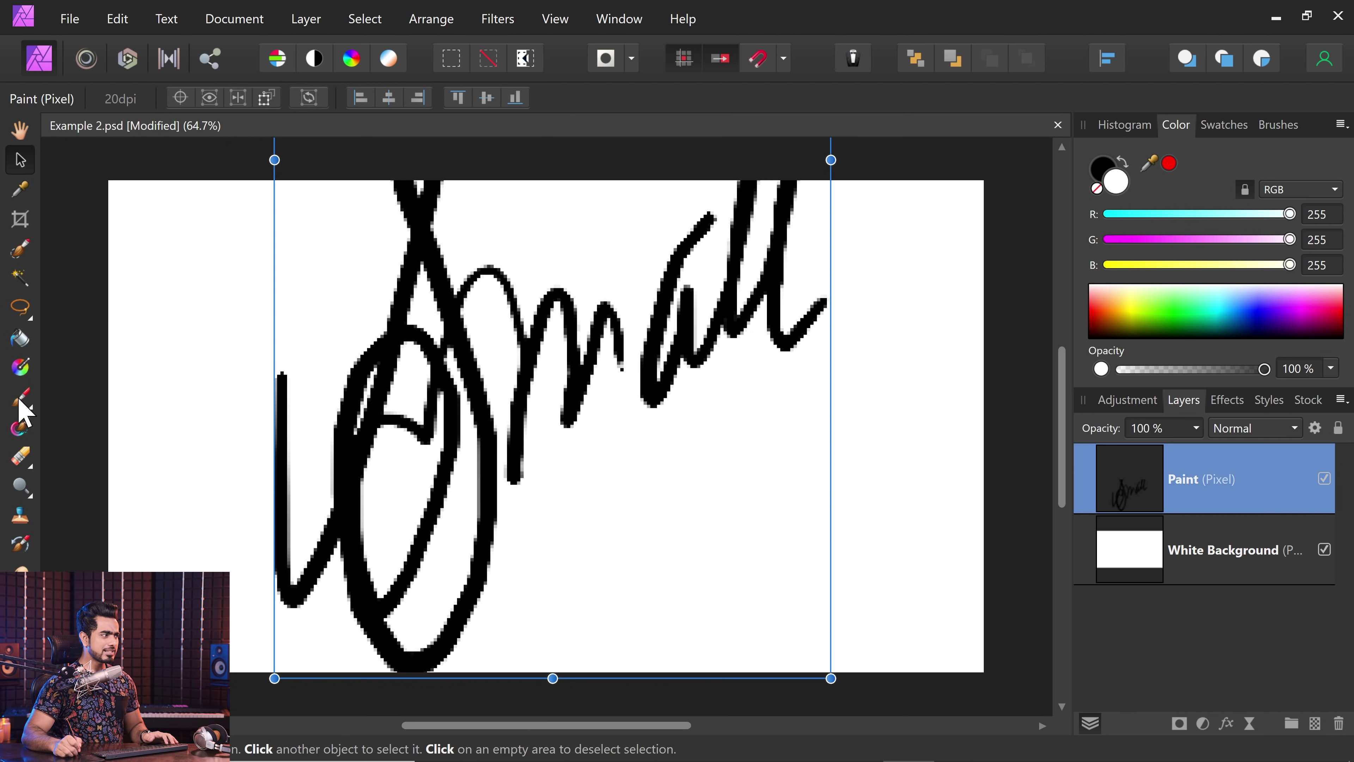
Paint a smiley face below the enlarged handwriting on the Paint layer with the 15.6 px brush.
key(b)
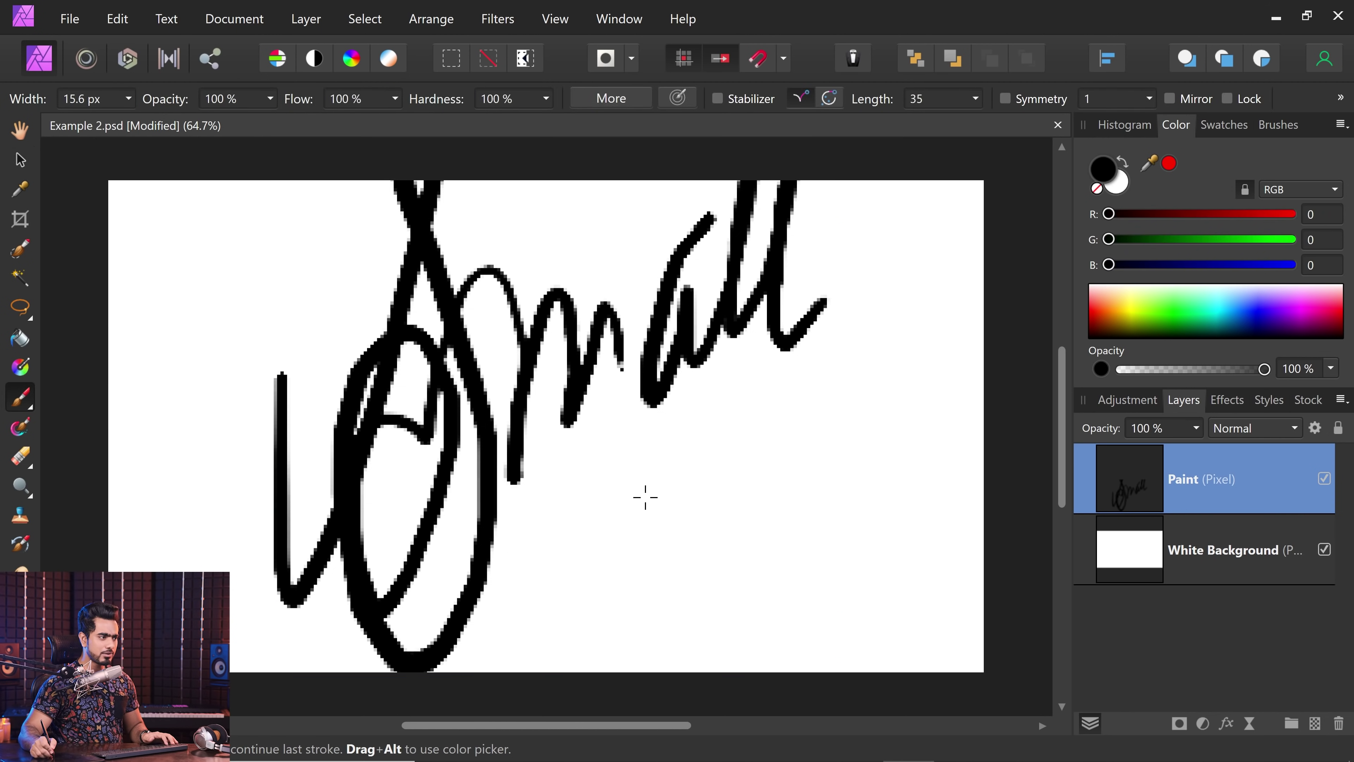
mouse_move(645, 497)
mouse_down()
mouse_move(644, 513)
mouse_move(709, 506)
mouse_up()
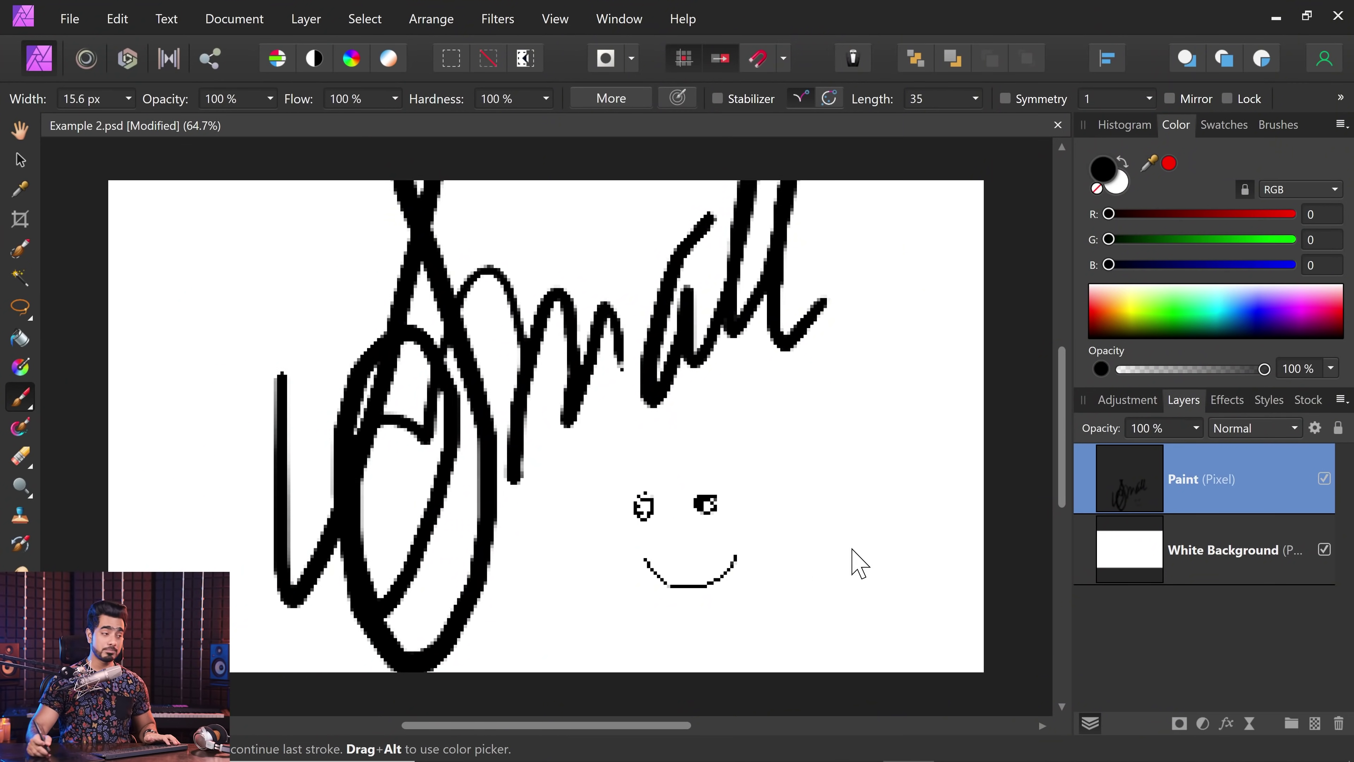
Rasterize the Paint layer and handwrite the word Paint above the smiley face.
right_click(1279, 485)
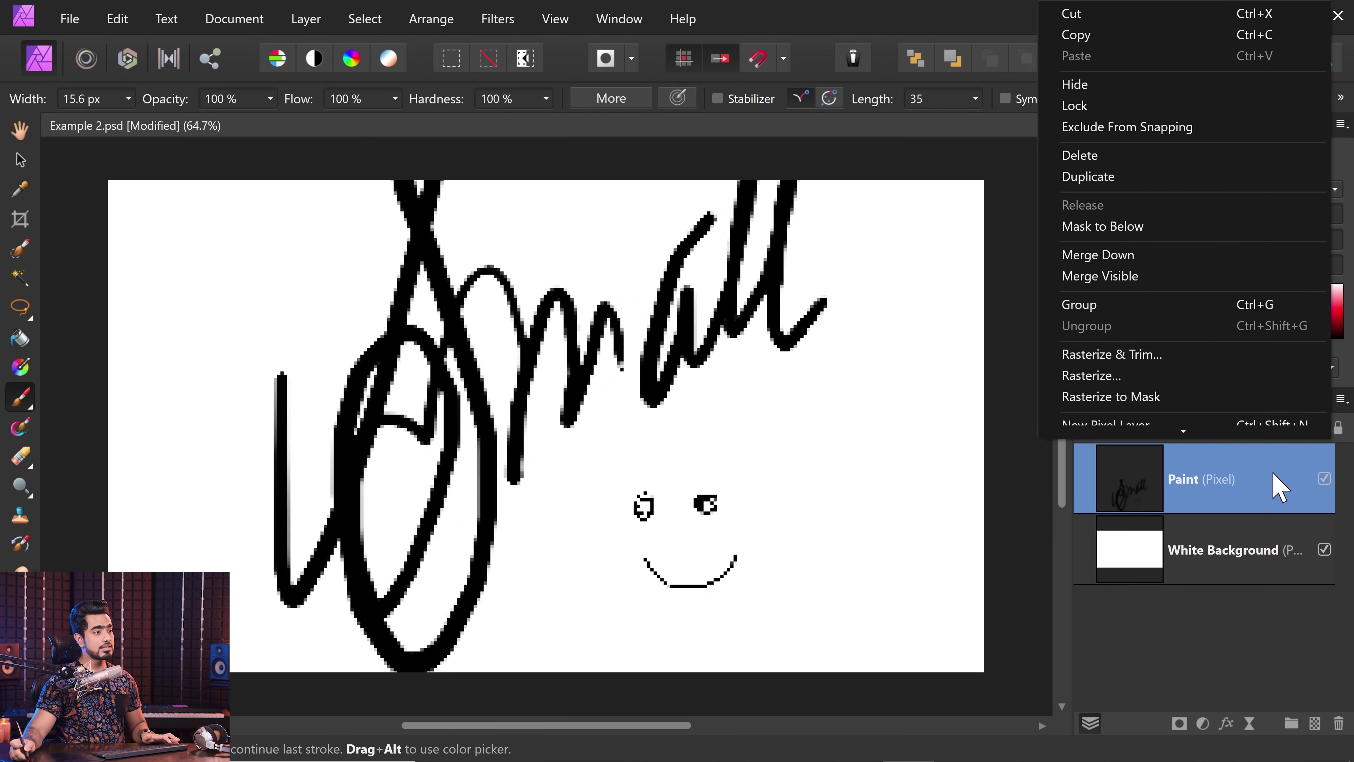
click(1106, 396)
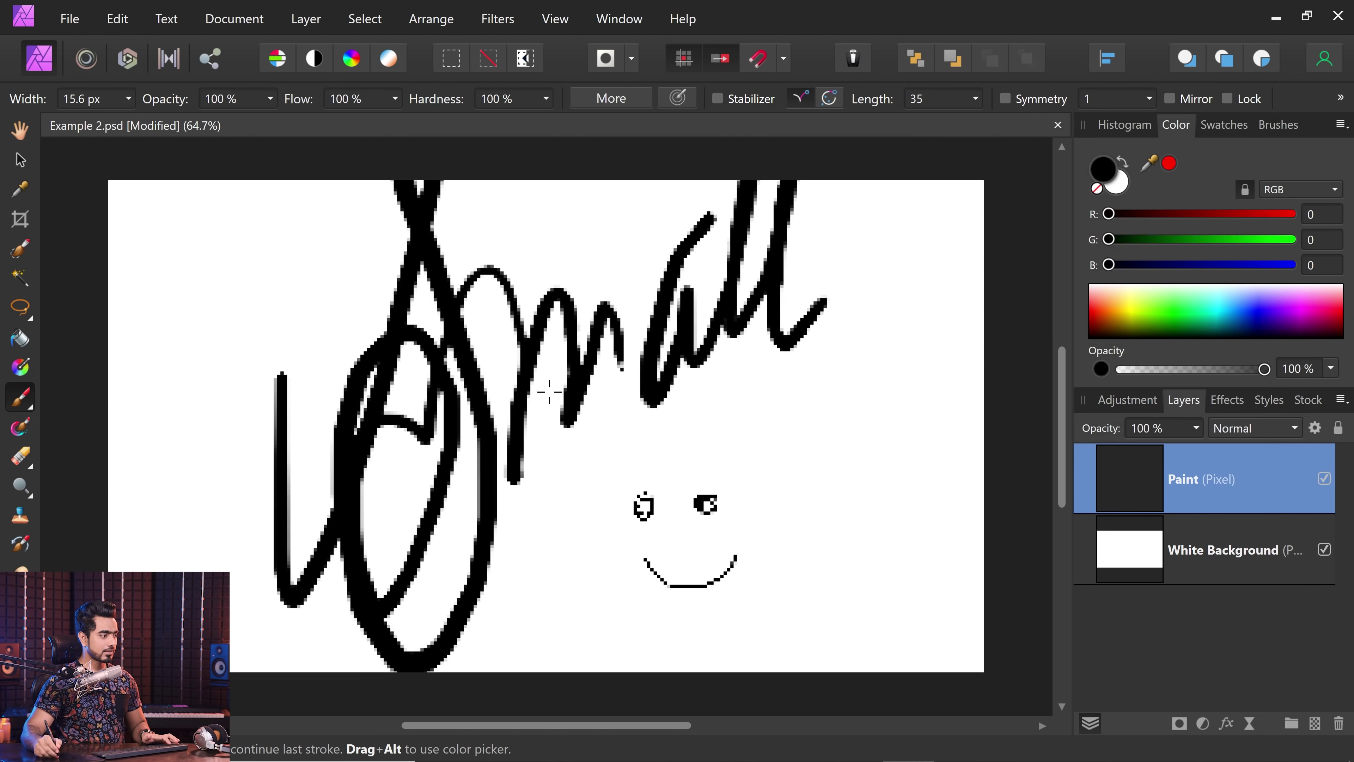
mouse_move(605, 493)
mouse_down()
mouse_move(698, 416)
mouse_move(619, 506)
mouse_up()
drag(706, 431, 640, 456)
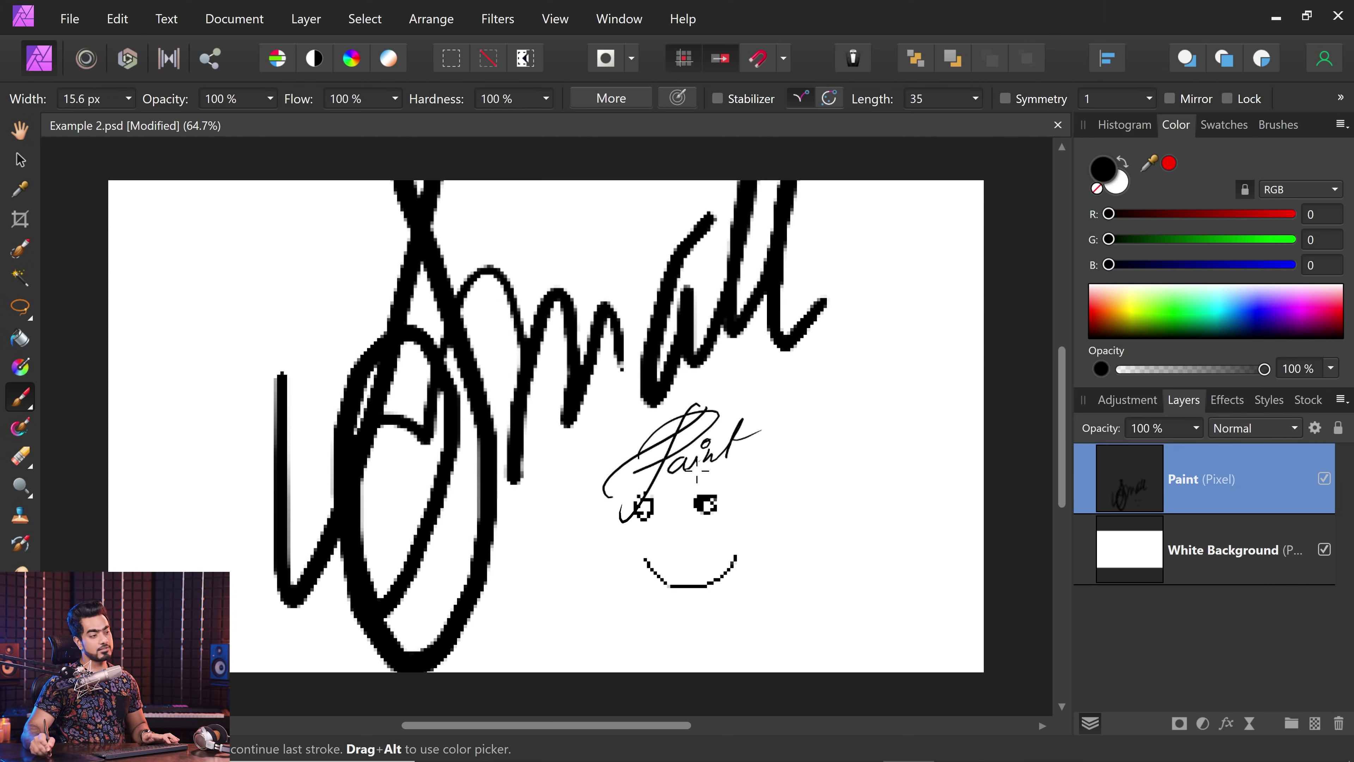
Switch to Photoshop and rasterize the Paint Smart Object into a regular pixel layer.
click(856, 740)
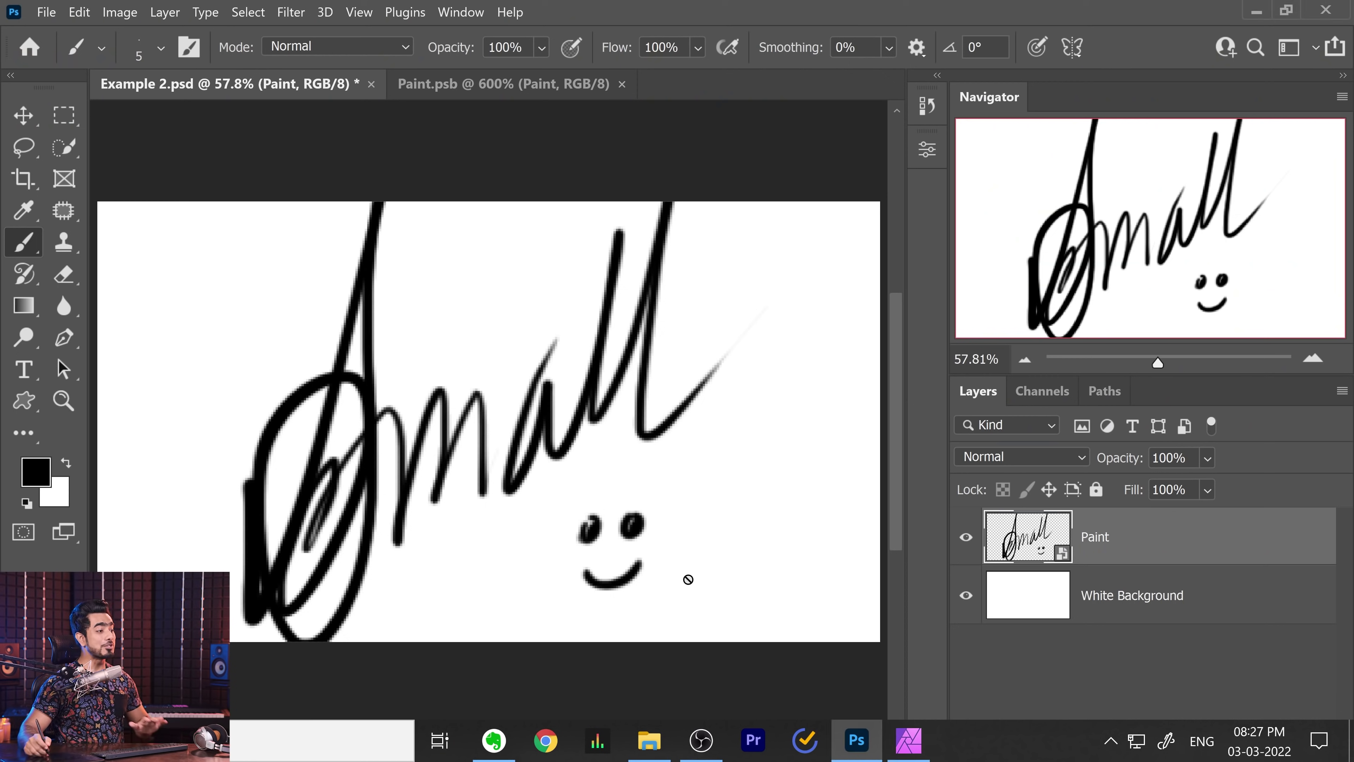
right_click(1207, 538)
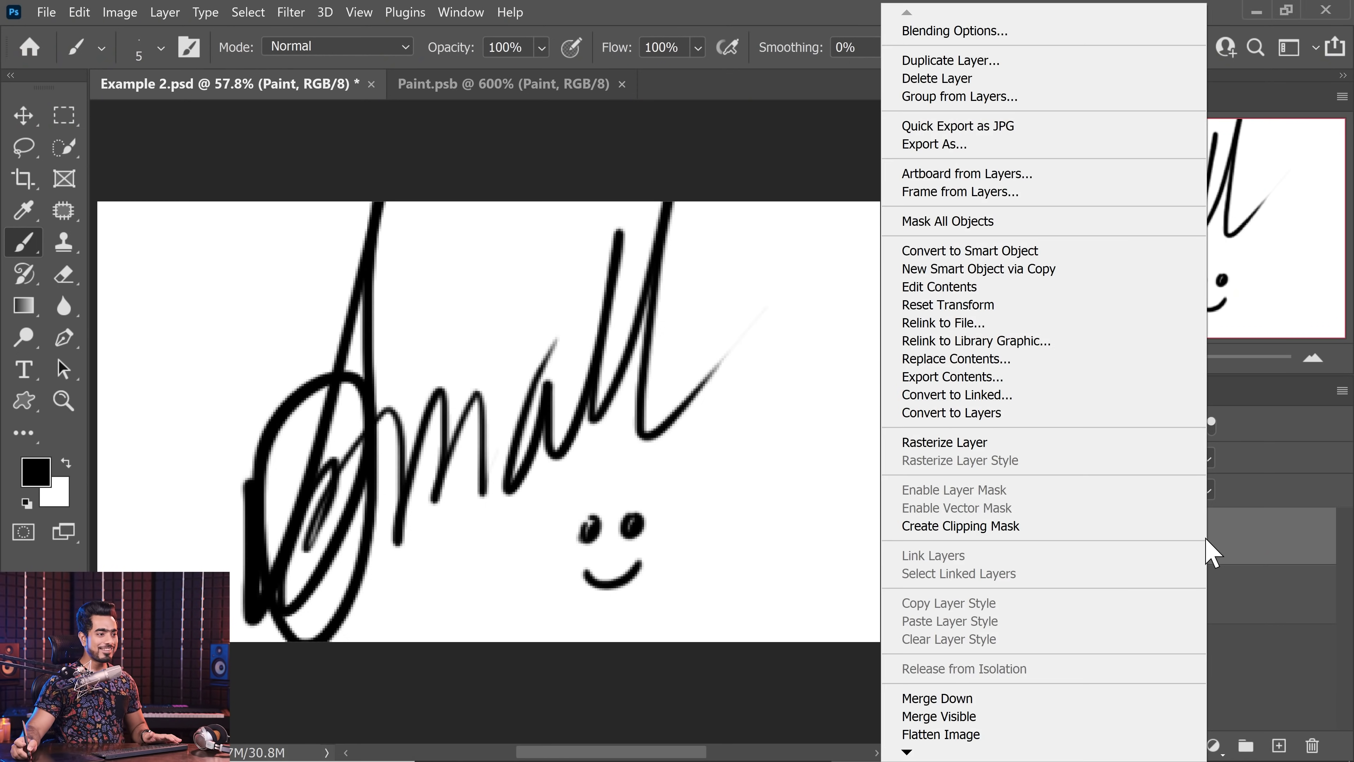
click(984, 442)
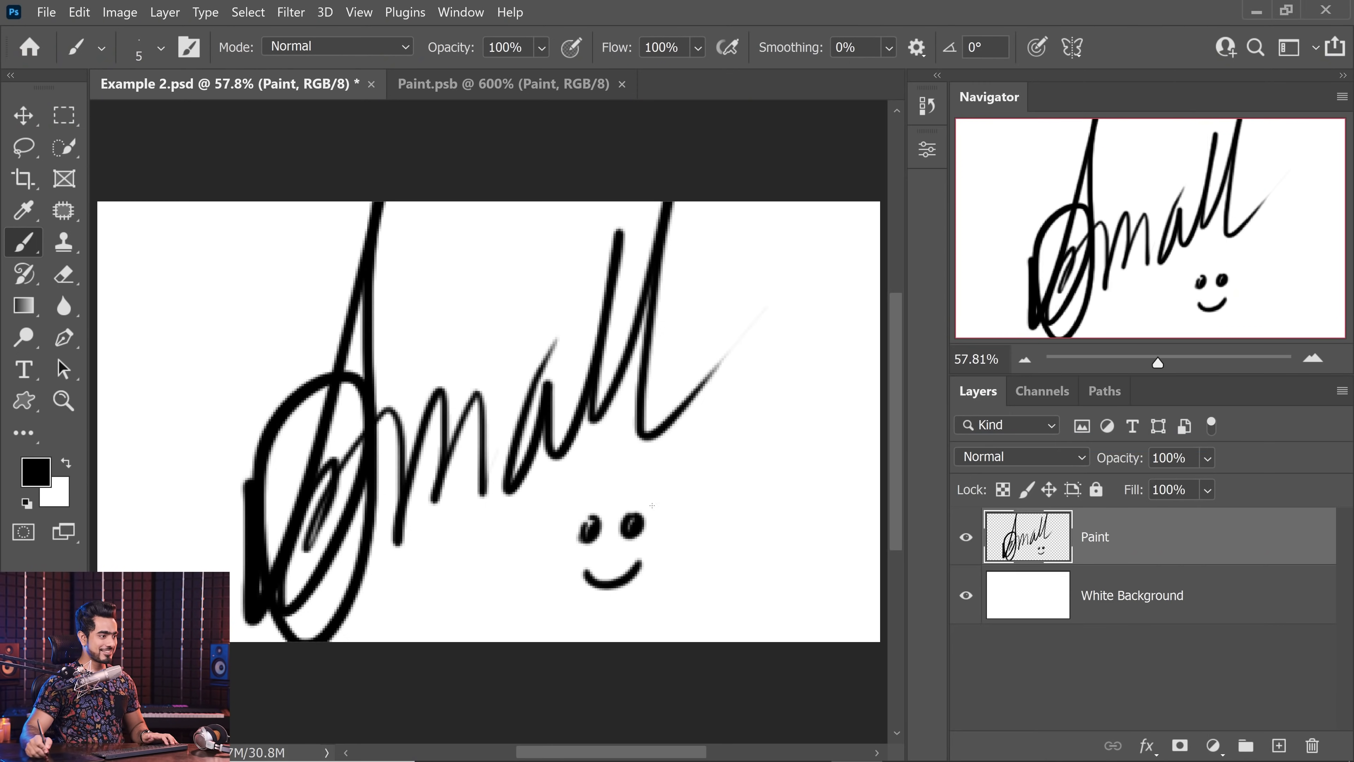
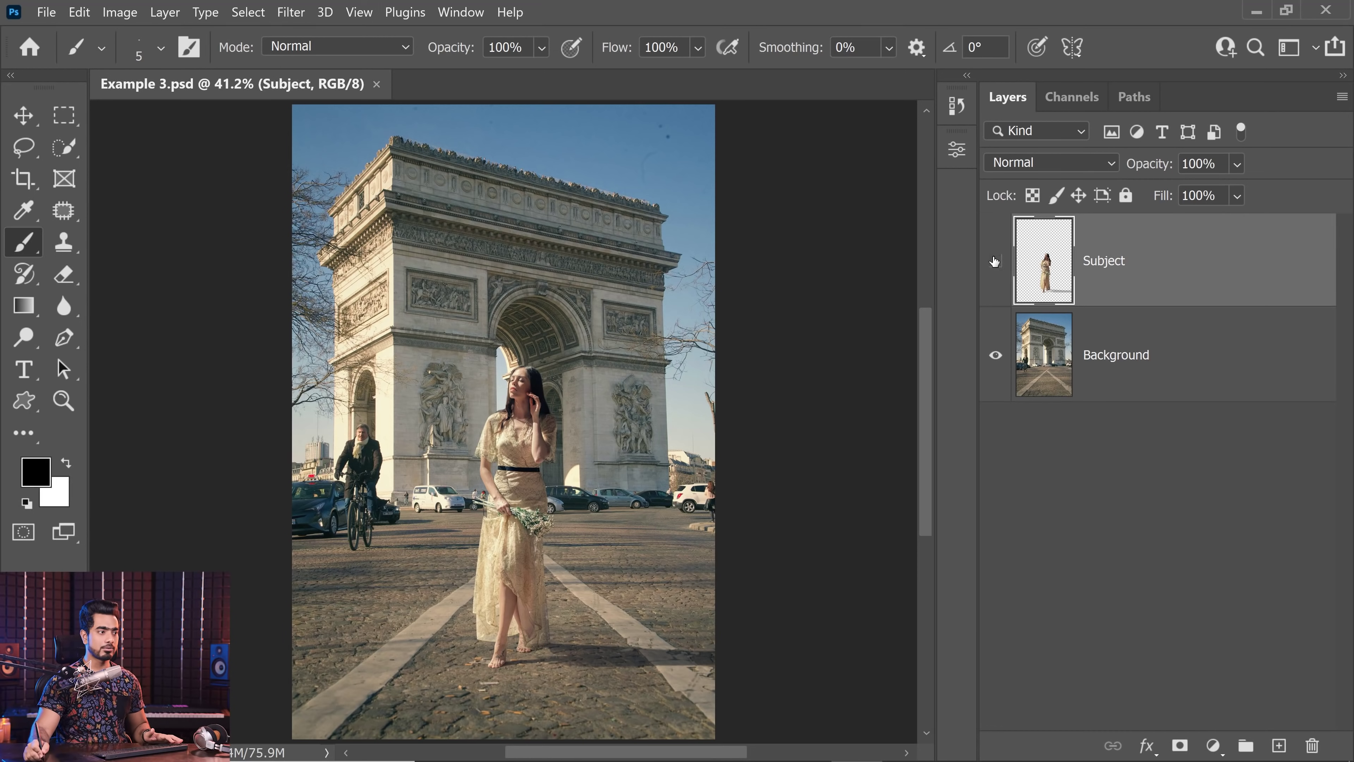
Stamp the visible Subject and Background layers of Example 3.psd into a new layer and convert it to a Smart Object.
click(994, 261)
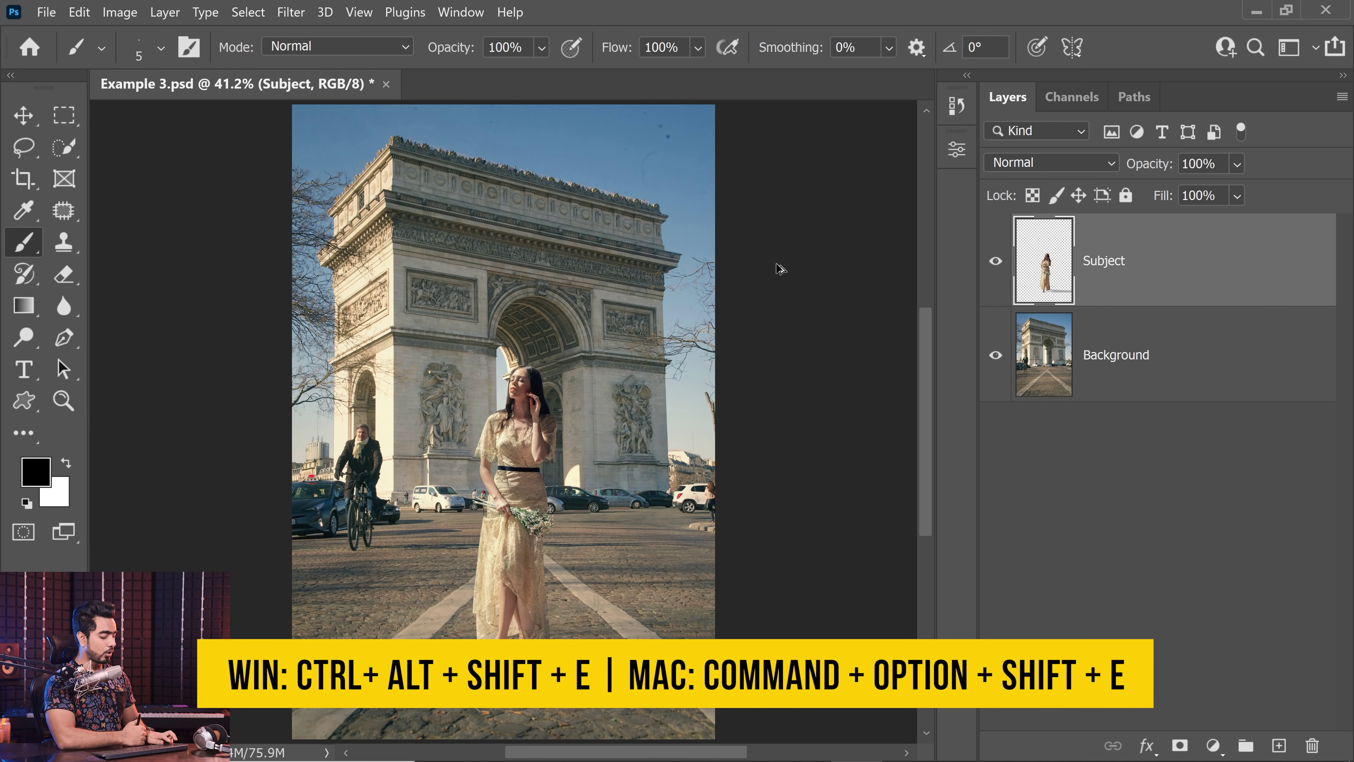
key(ctrl+alt+shift+e)
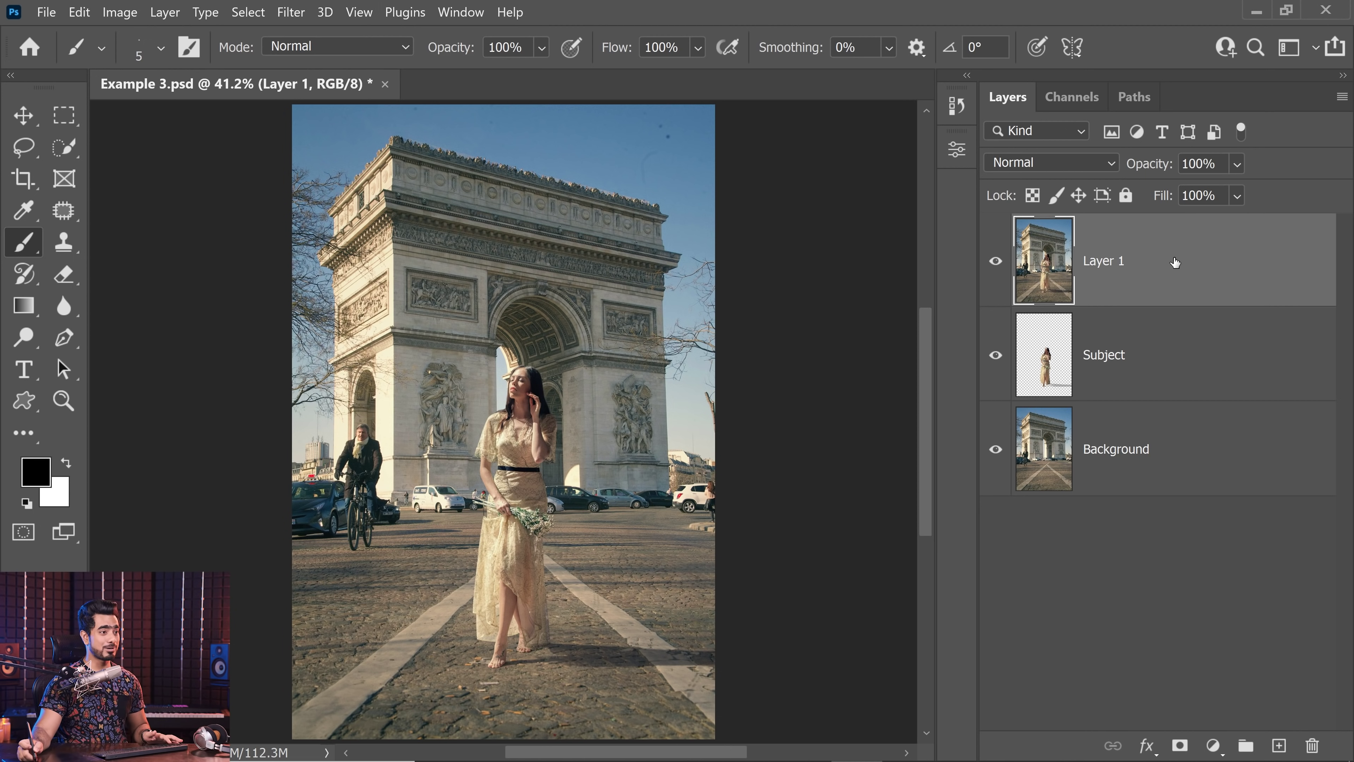
right_click(1174, 262)
click(1094, 348)
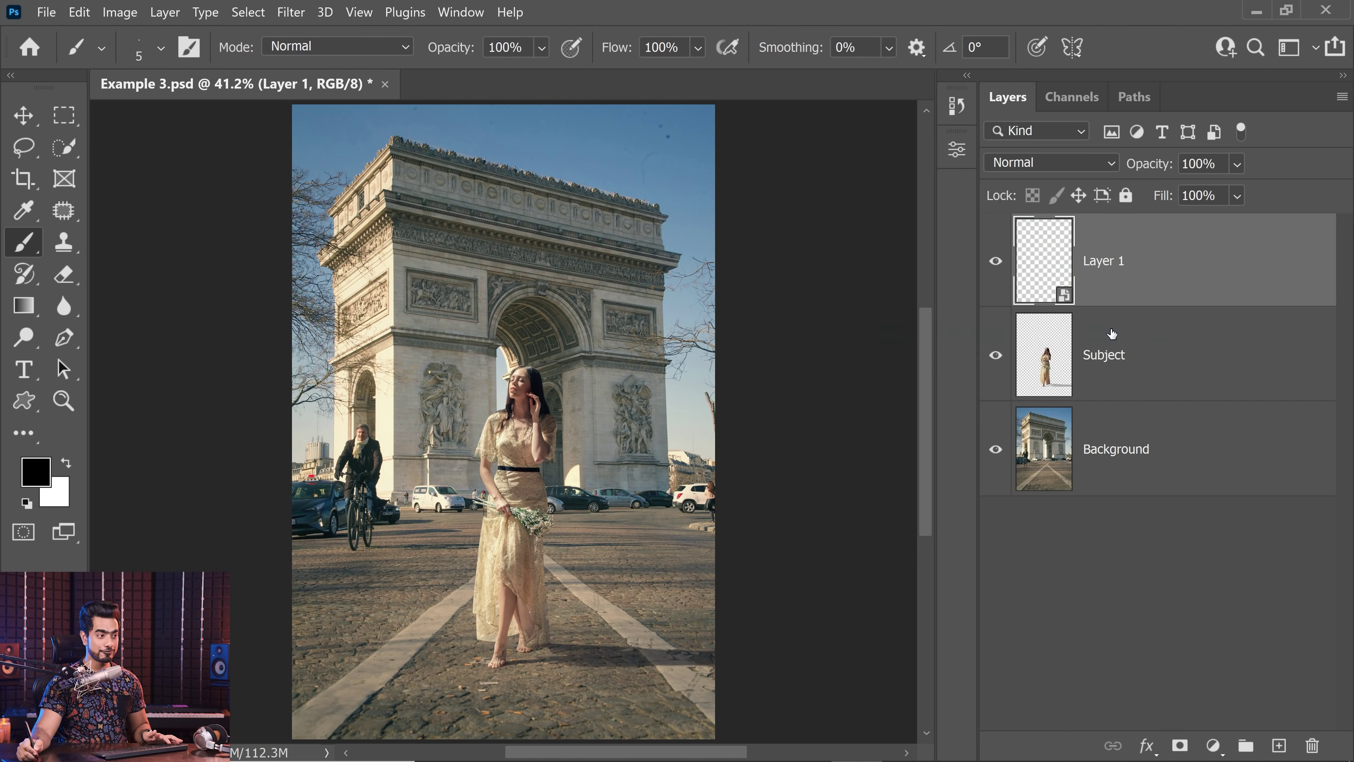
Apply Smart Sharpen to the merged Smart Object with an Amount of 259% and a Radius of 2.0 px.
click(290, 11)
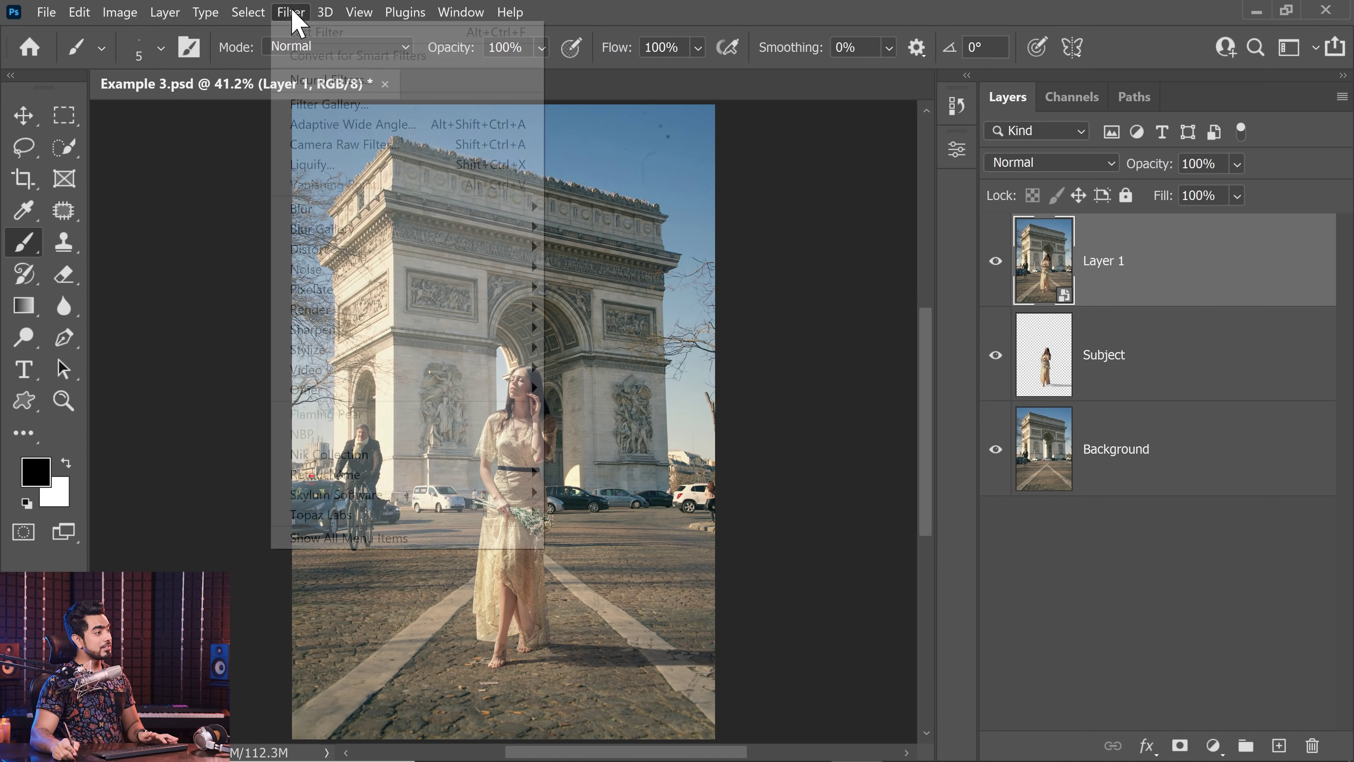
mouse_move(452, 277)
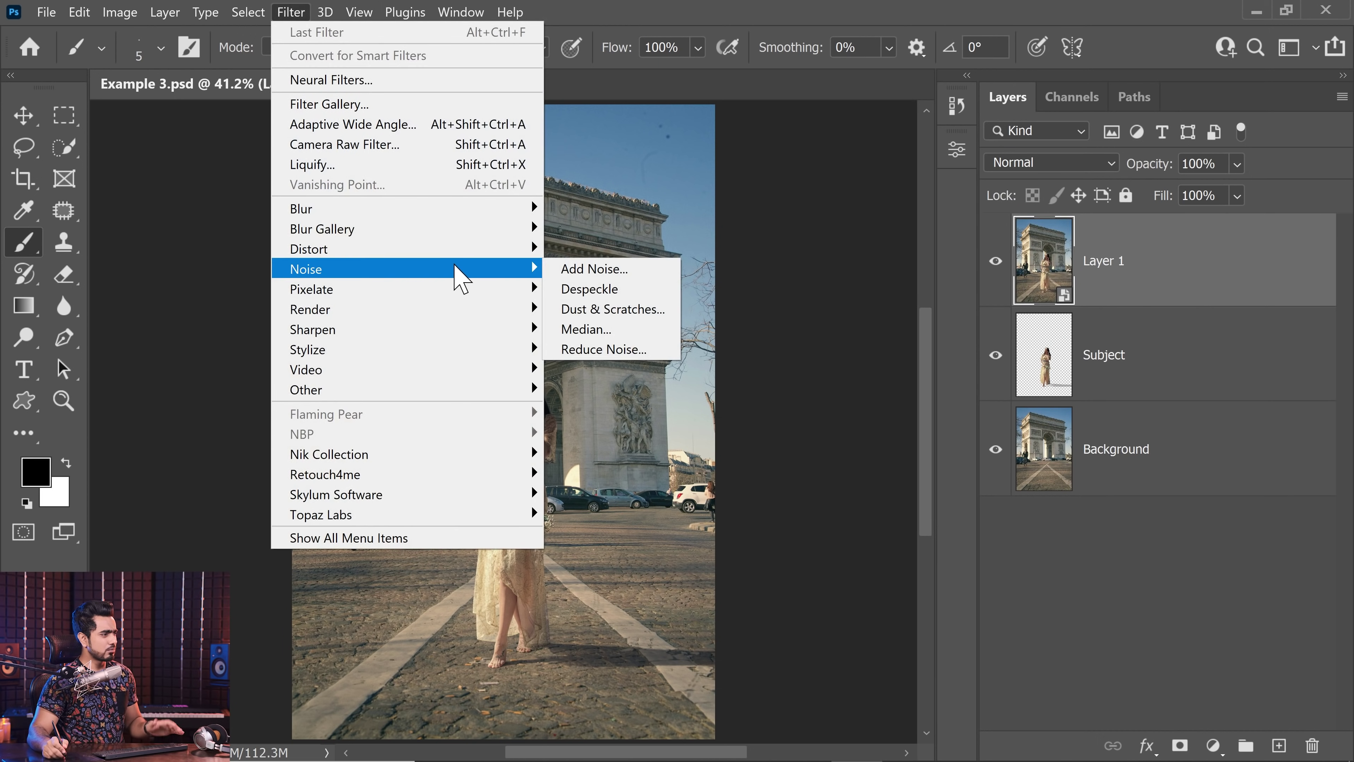
mouse_move(469, 337)
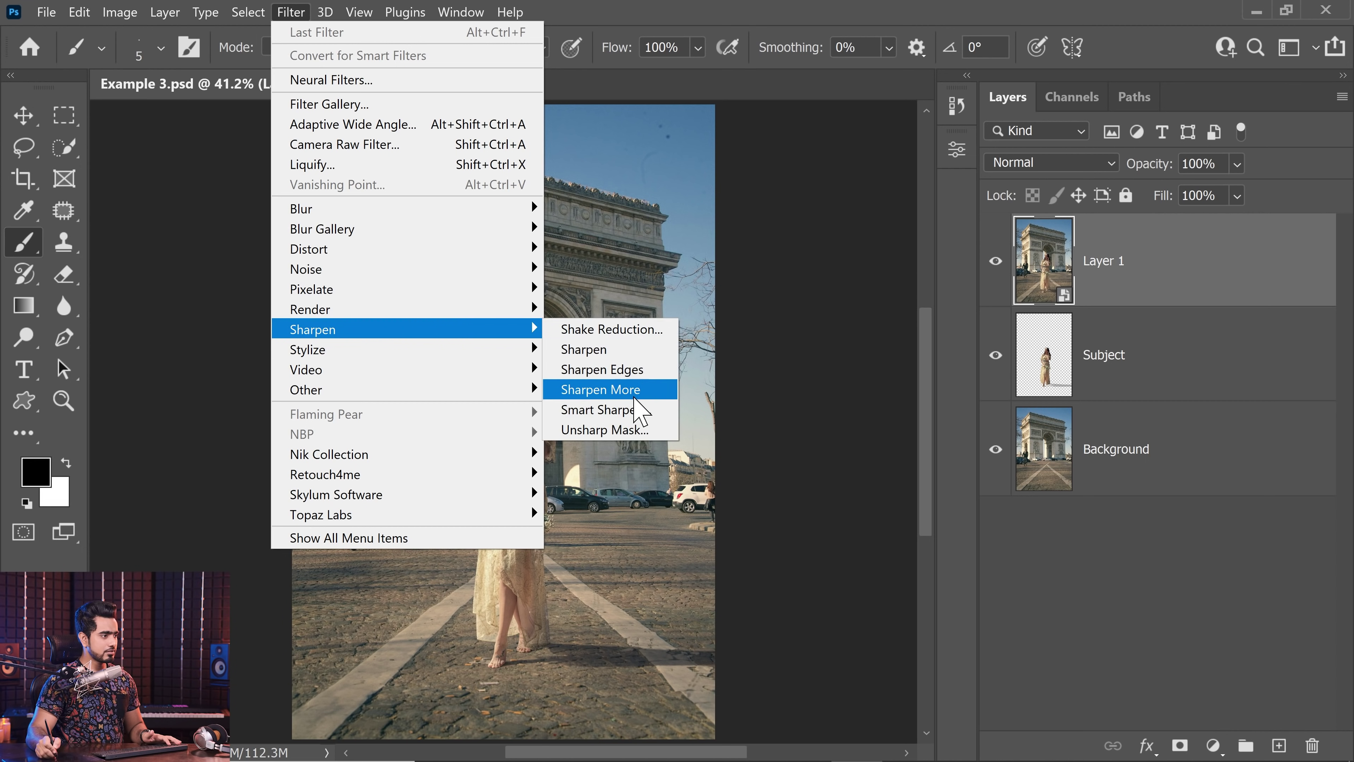
click(634, 409)
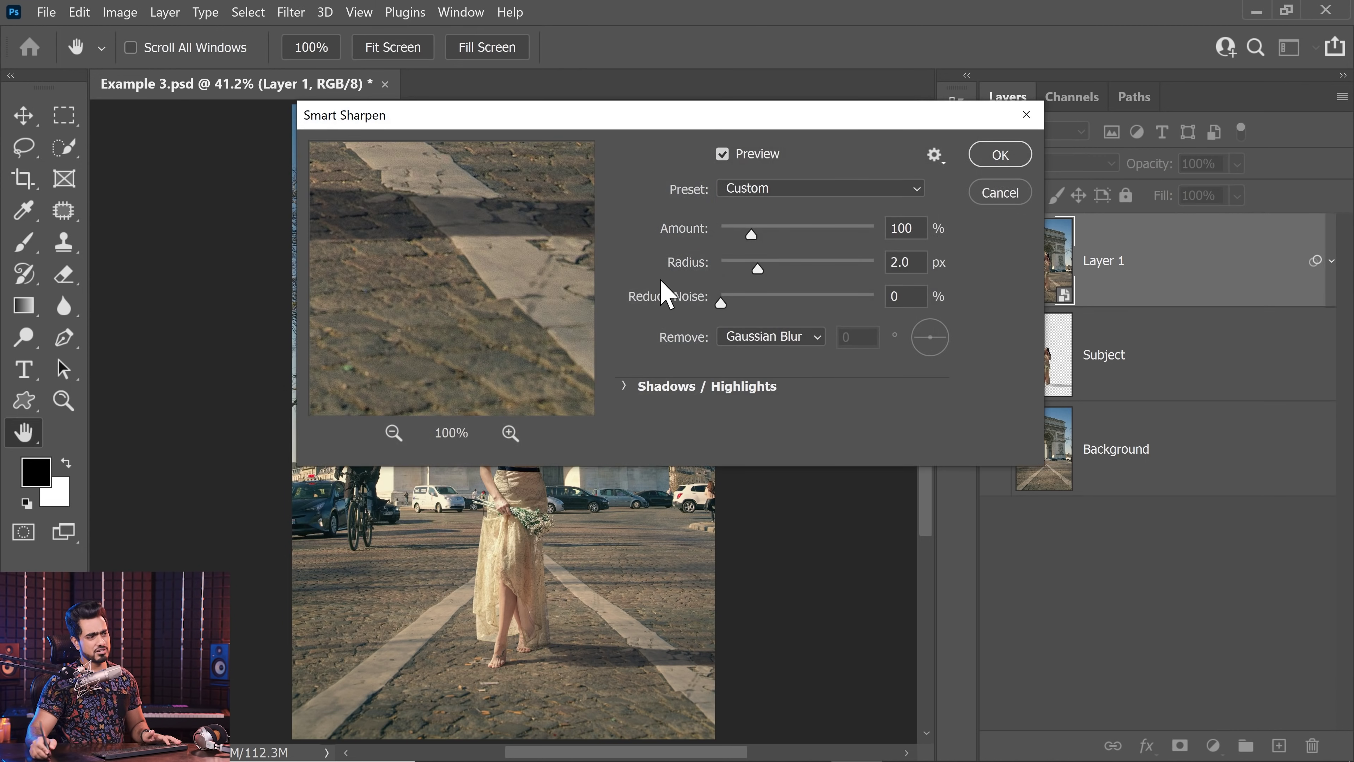
drag(449, 264, 471, 331)
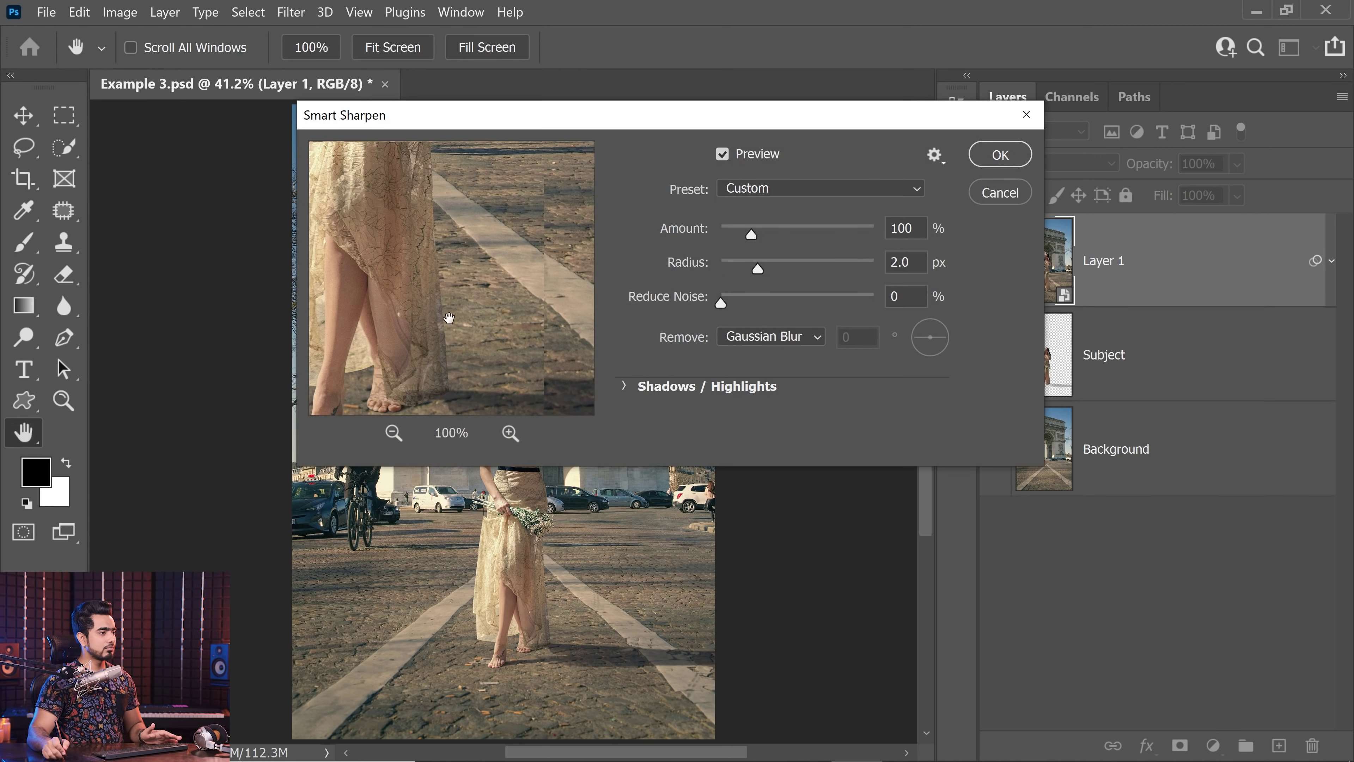
drag(752, 236, 800, 247)
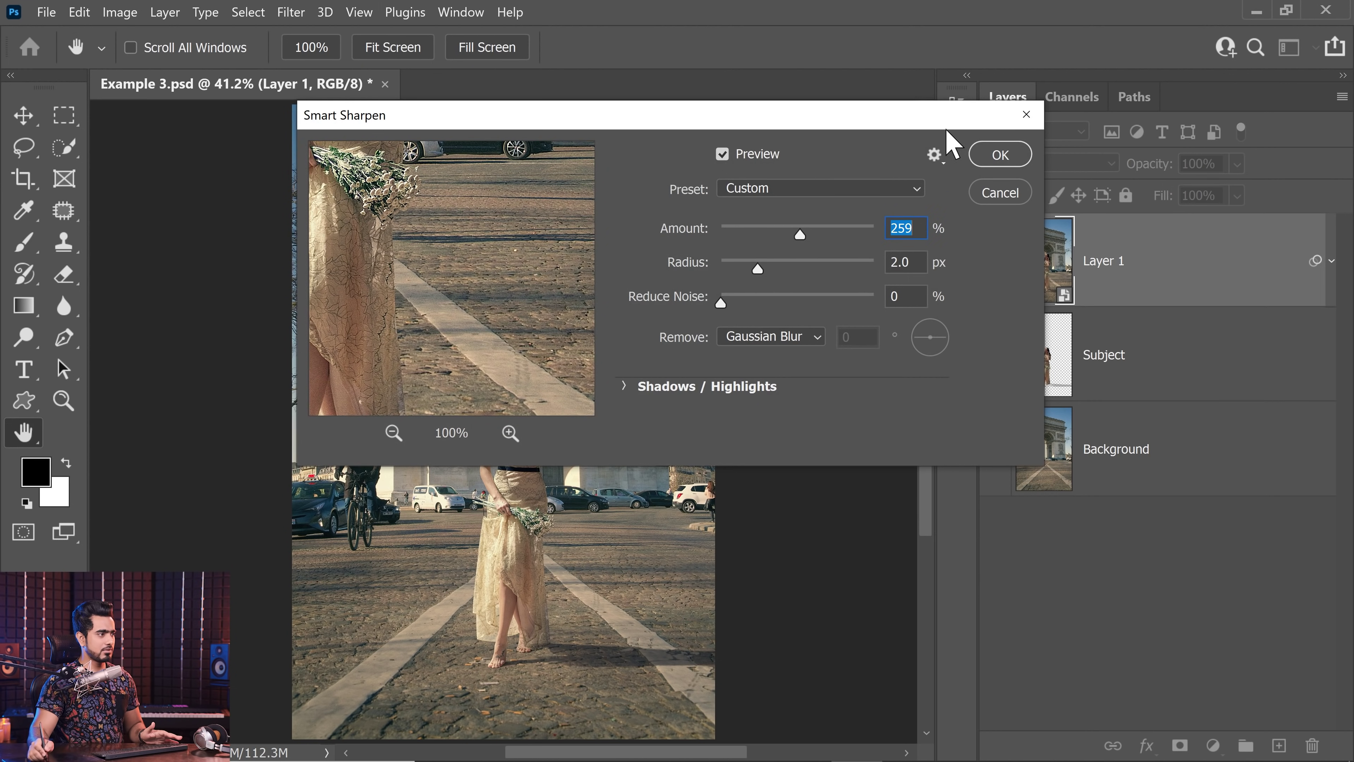
click(989, 165)
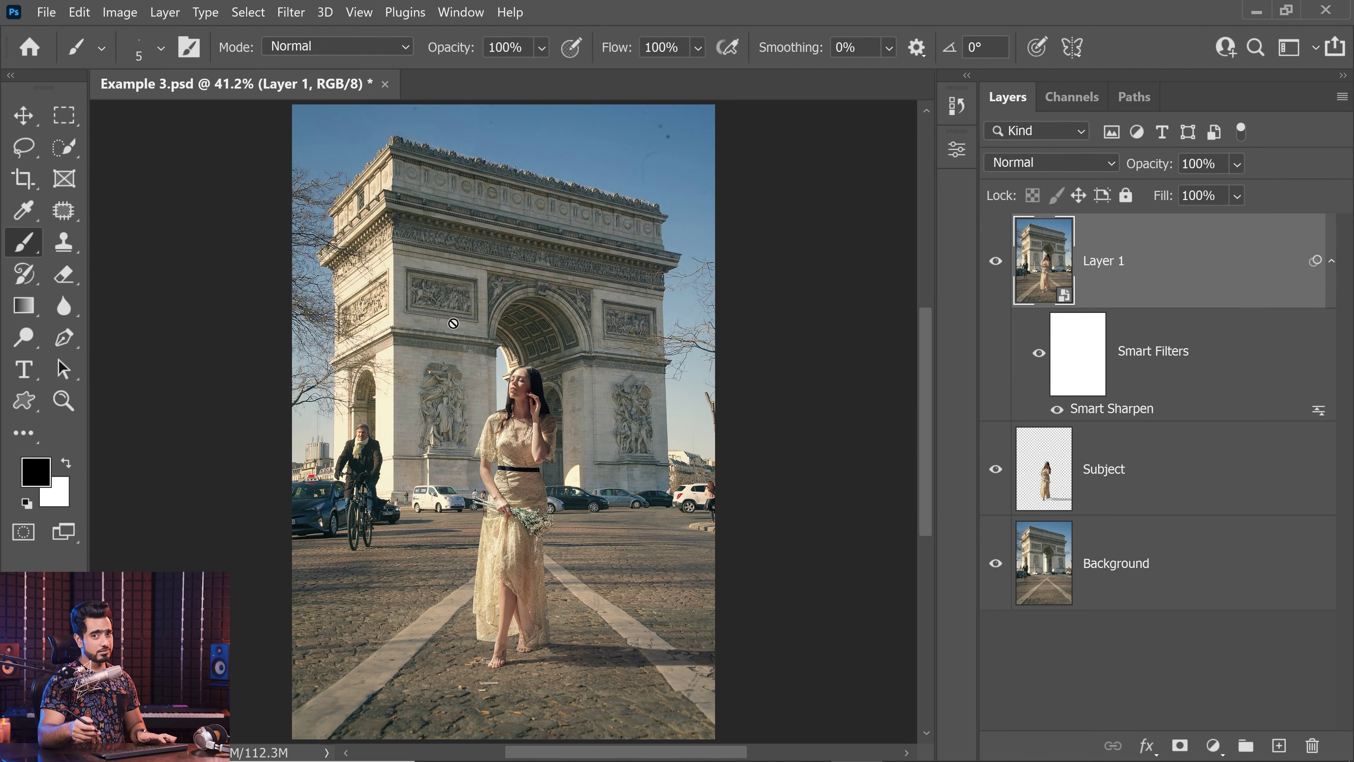
Compare the woman's face with and without the sharpened layer by toggling Layer 1's visibility.
drag(547, 393, 656, 365)
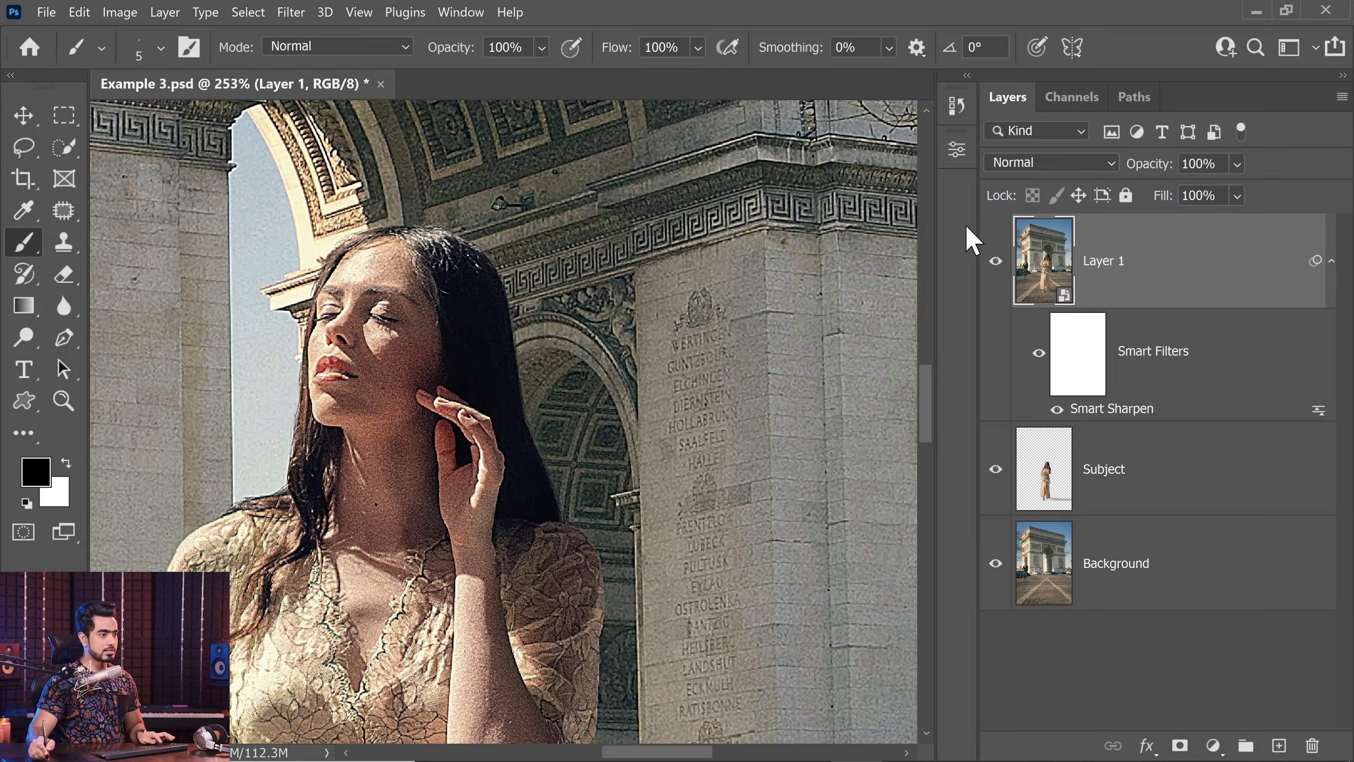
click(995, 267)
click(995, 267)
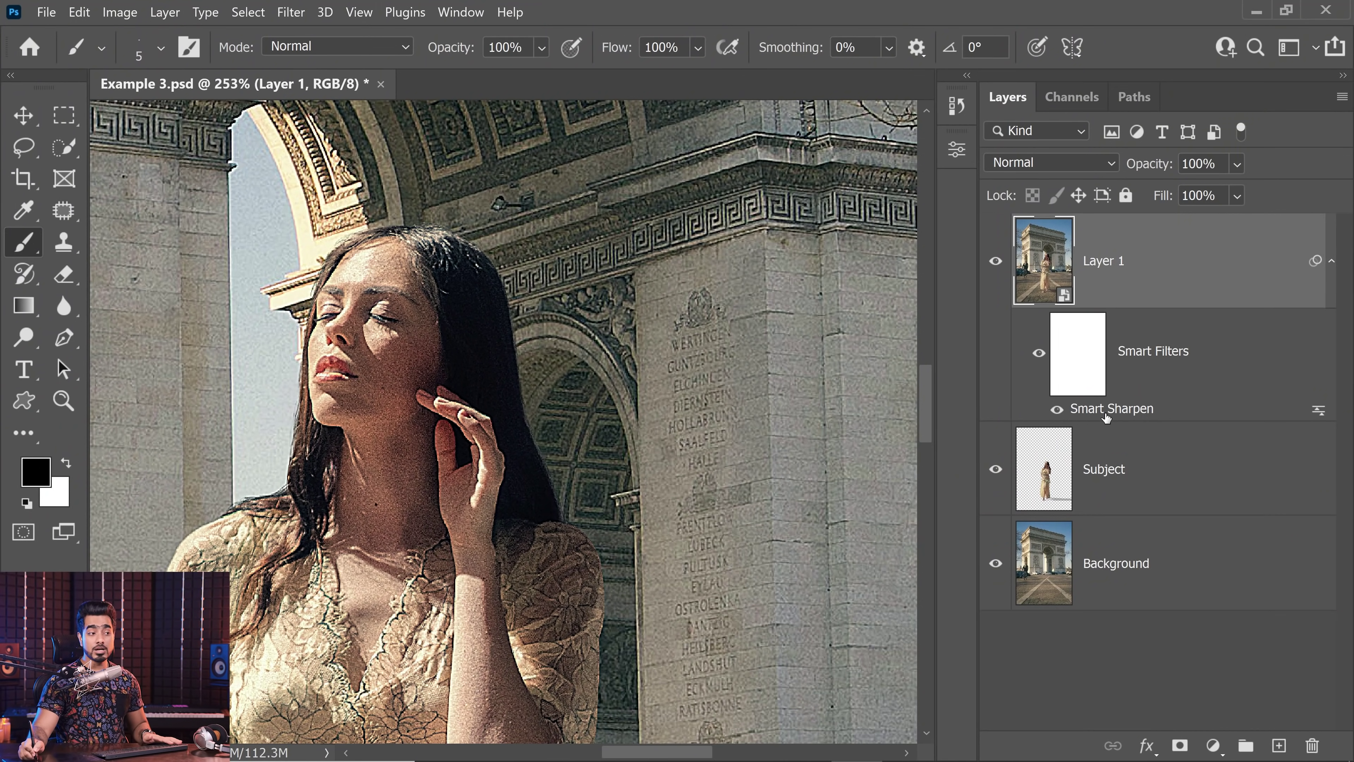
Set the Amount of Layer 1's Smart Sharpen filter to 190%.
double_click(1106, 416)
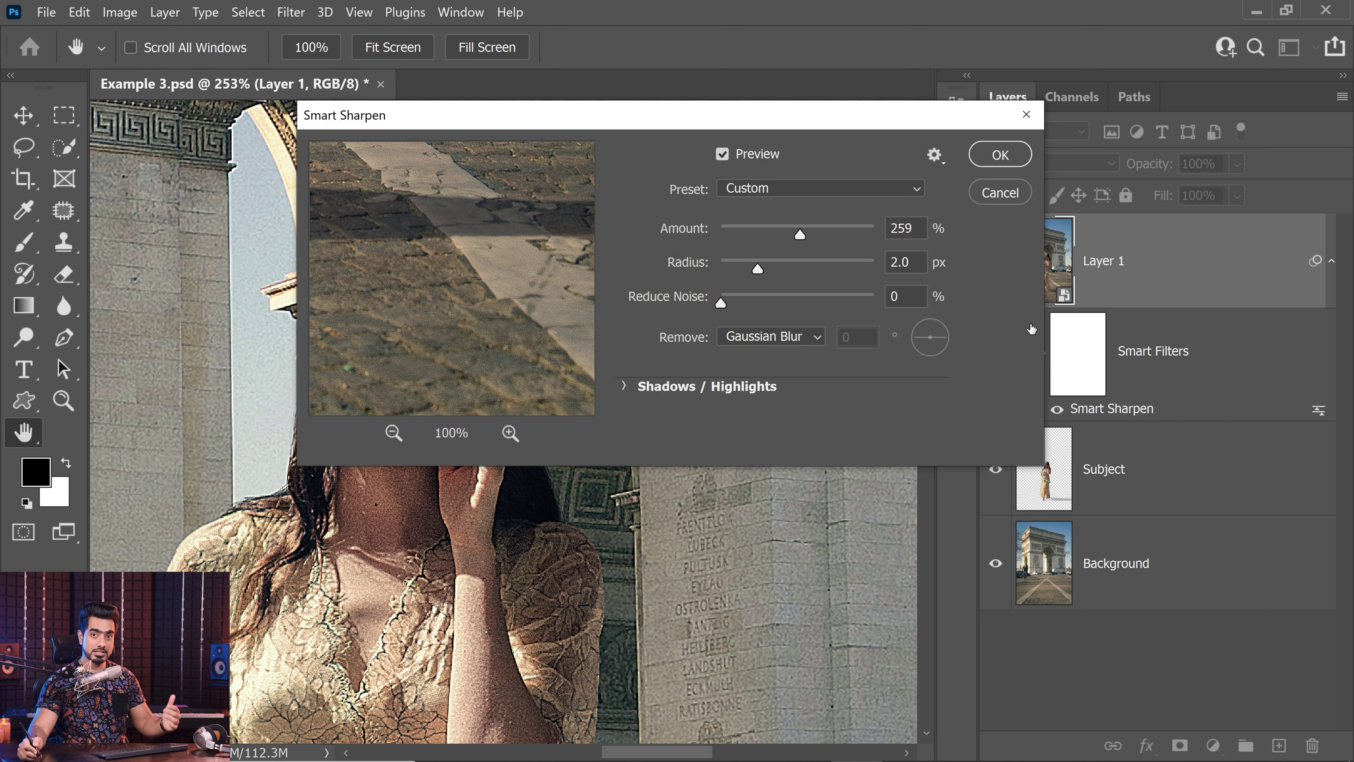
drag(797, 234, 778, 234)
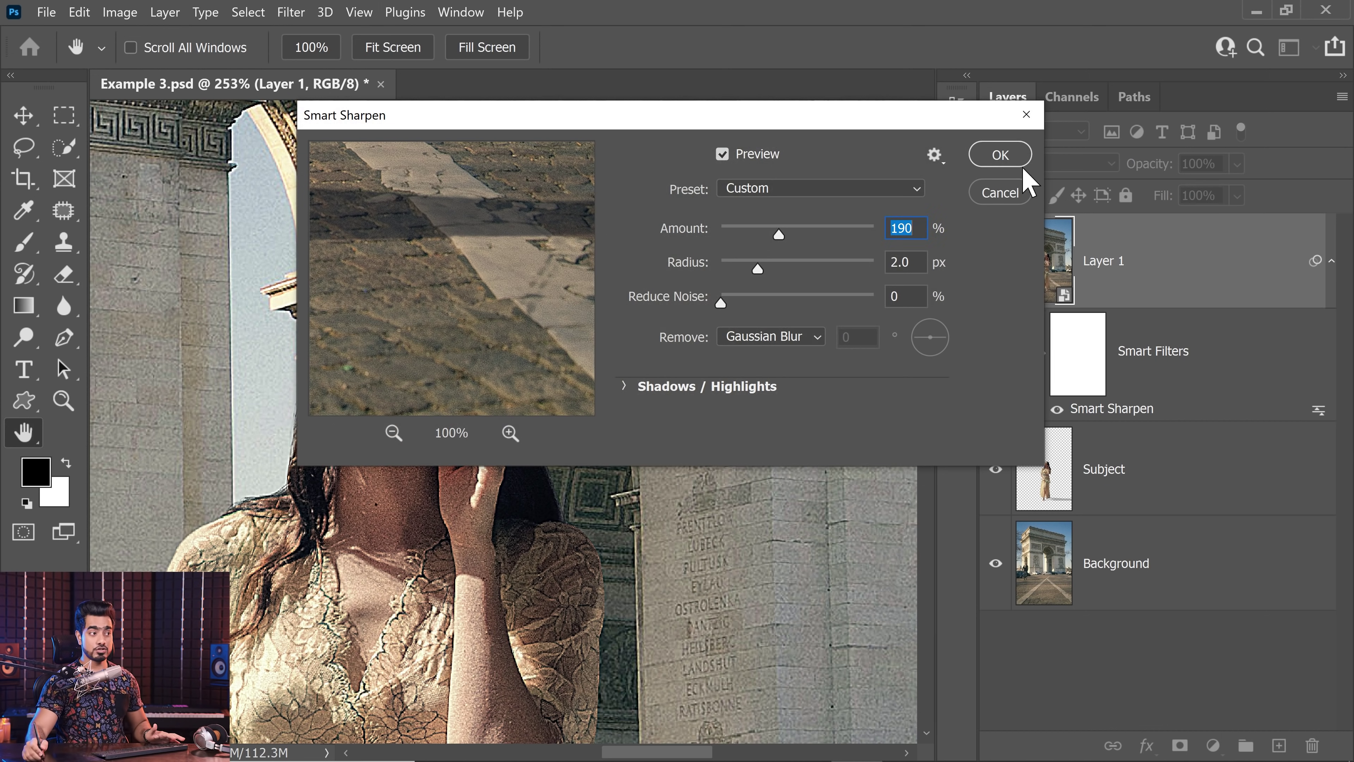
click(997, 154)
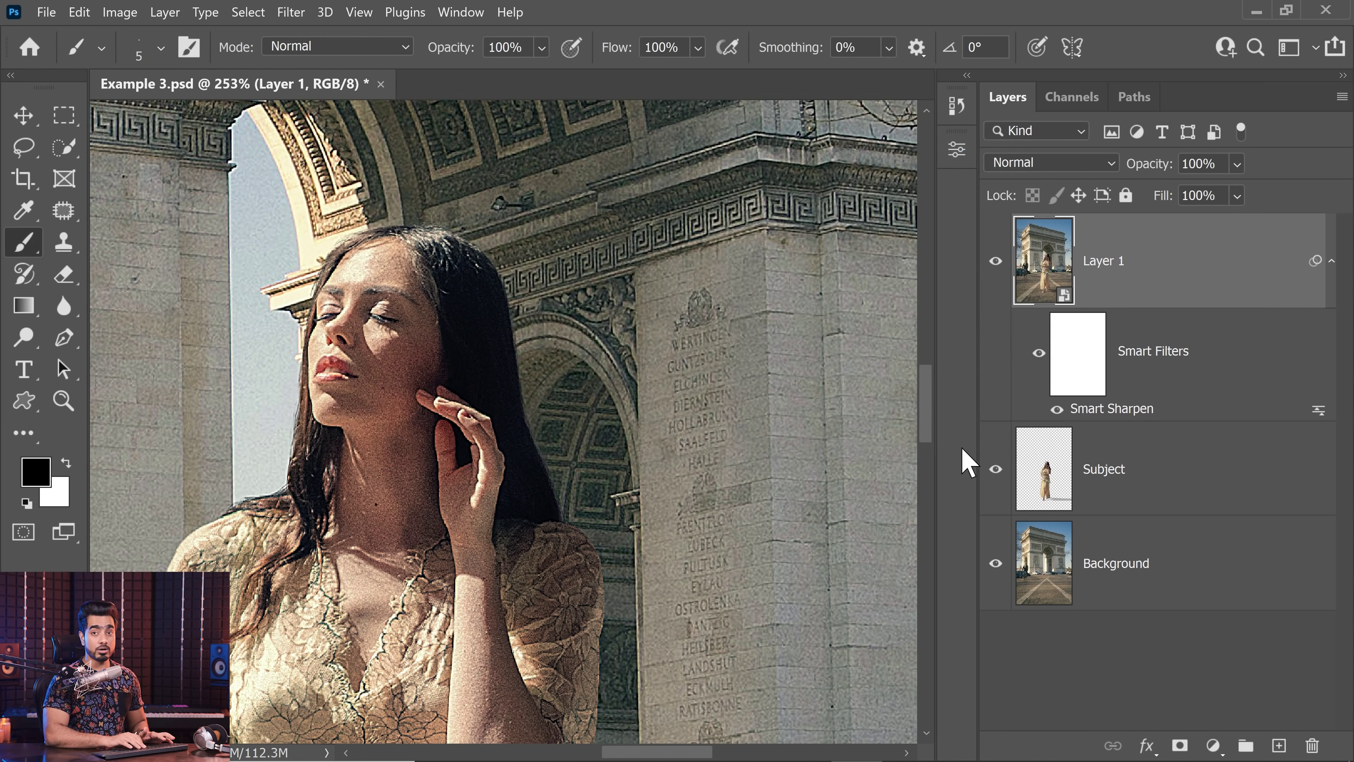
Hide Layer 1 and move the woman on the Subject layer slightly toward the cyclist with Free Transform.
key(ctrl+0)
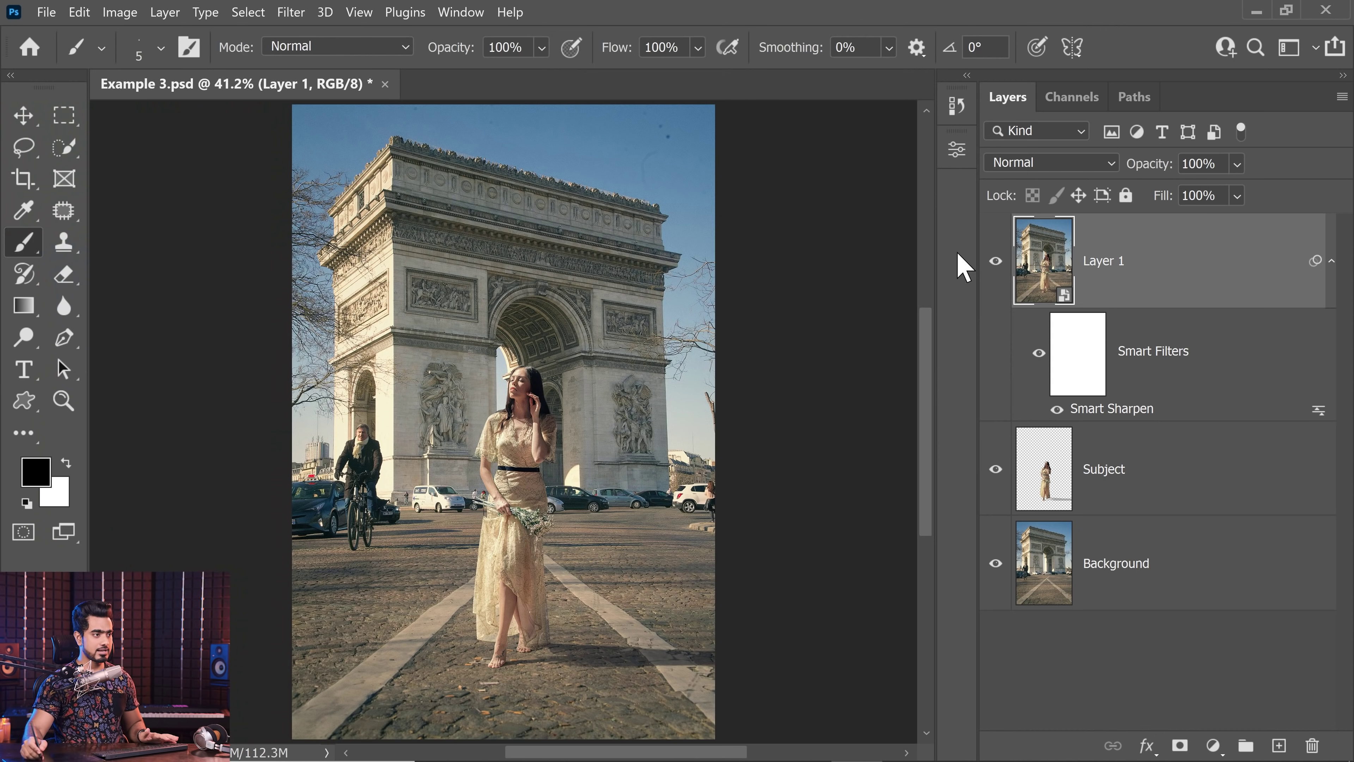
click(995, 261)
click(1118, 486)
key(ctrl+t)
drag(682, 485, 649, 494)
key(Return)
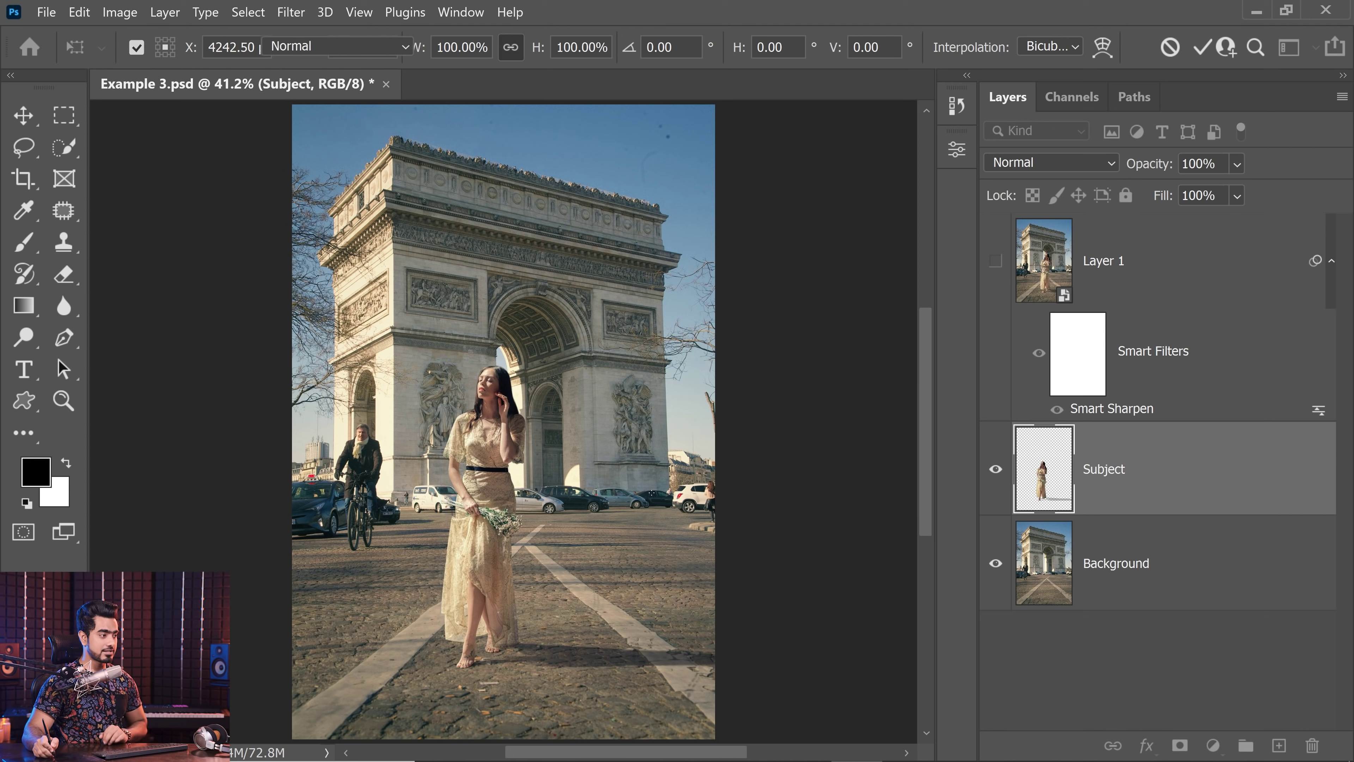
key(b)
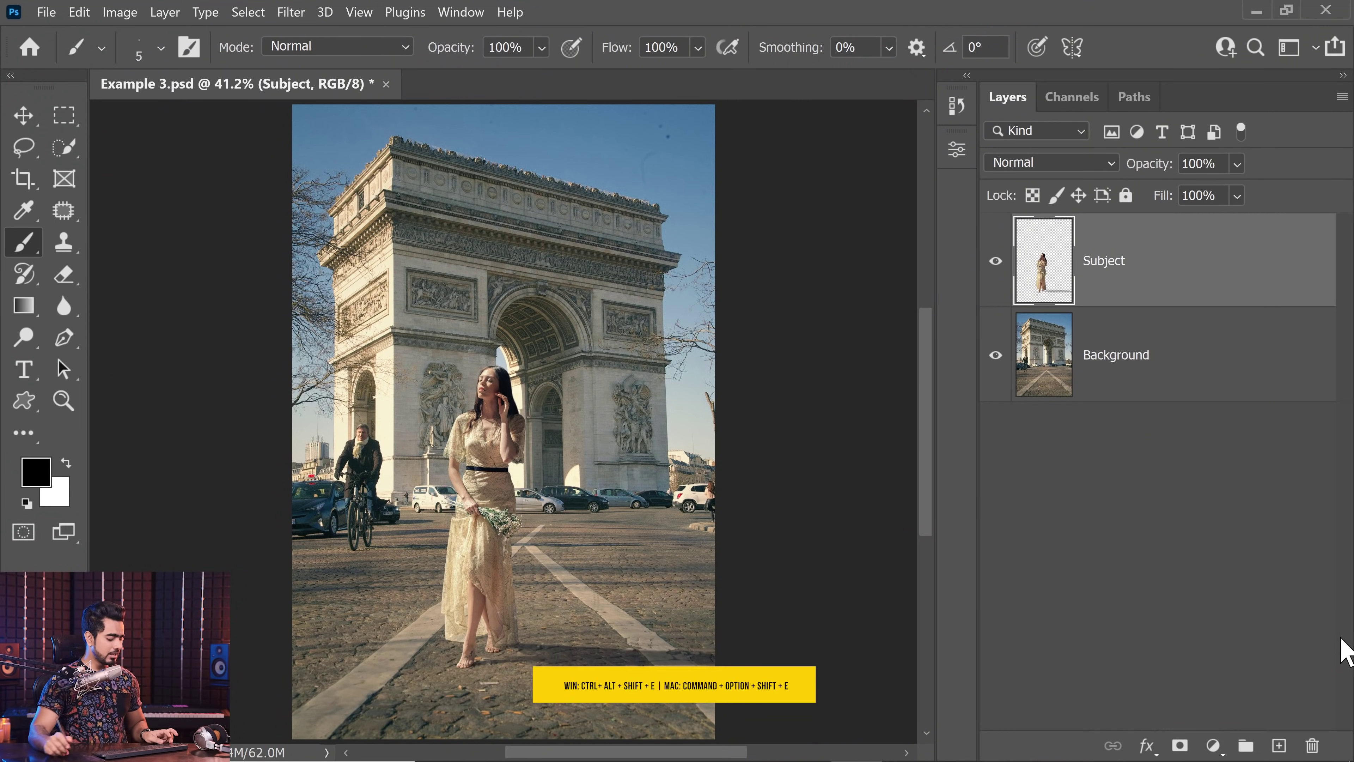
Stamp all visible layers into a new layer and apply a High Pass filter with a 2.0 px radius.
key(ctrl+alt+shift+e)
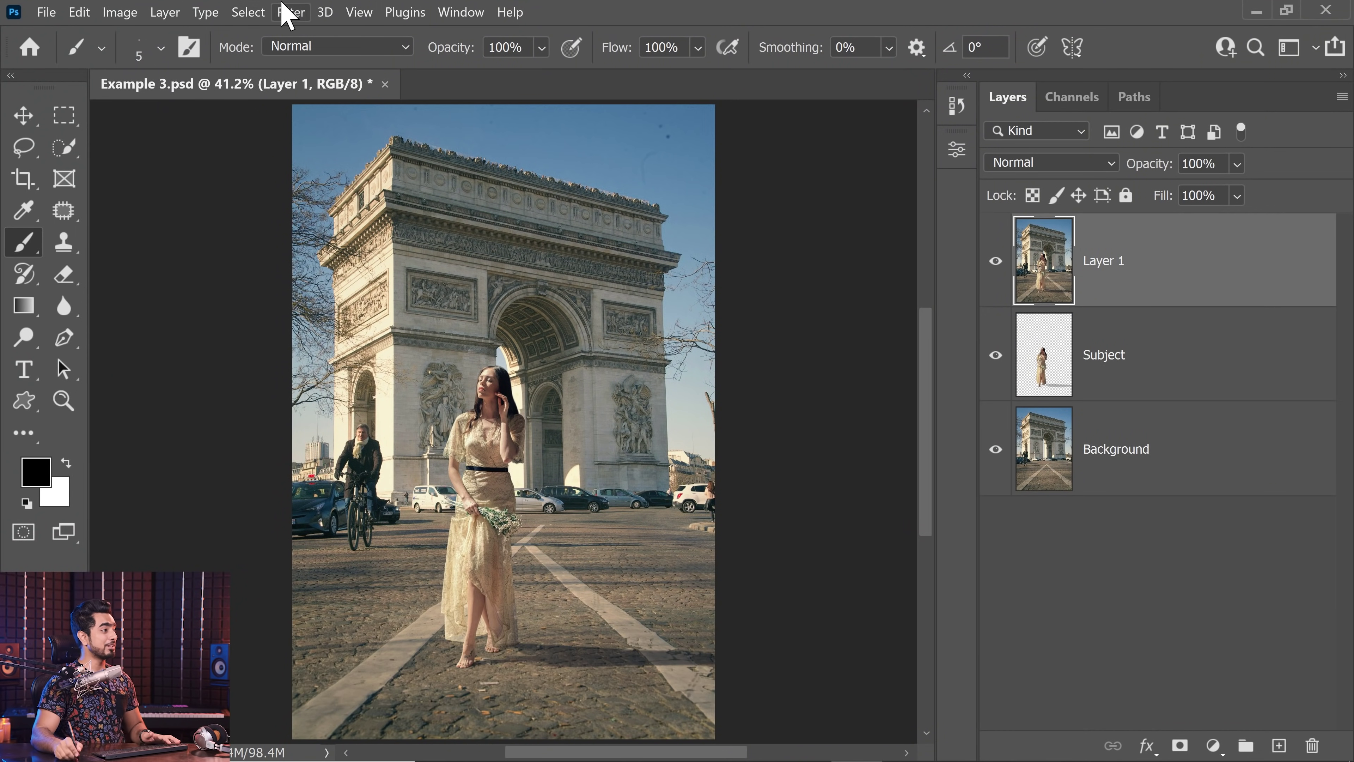
click(297, 13)
mouse_move(415, 388)
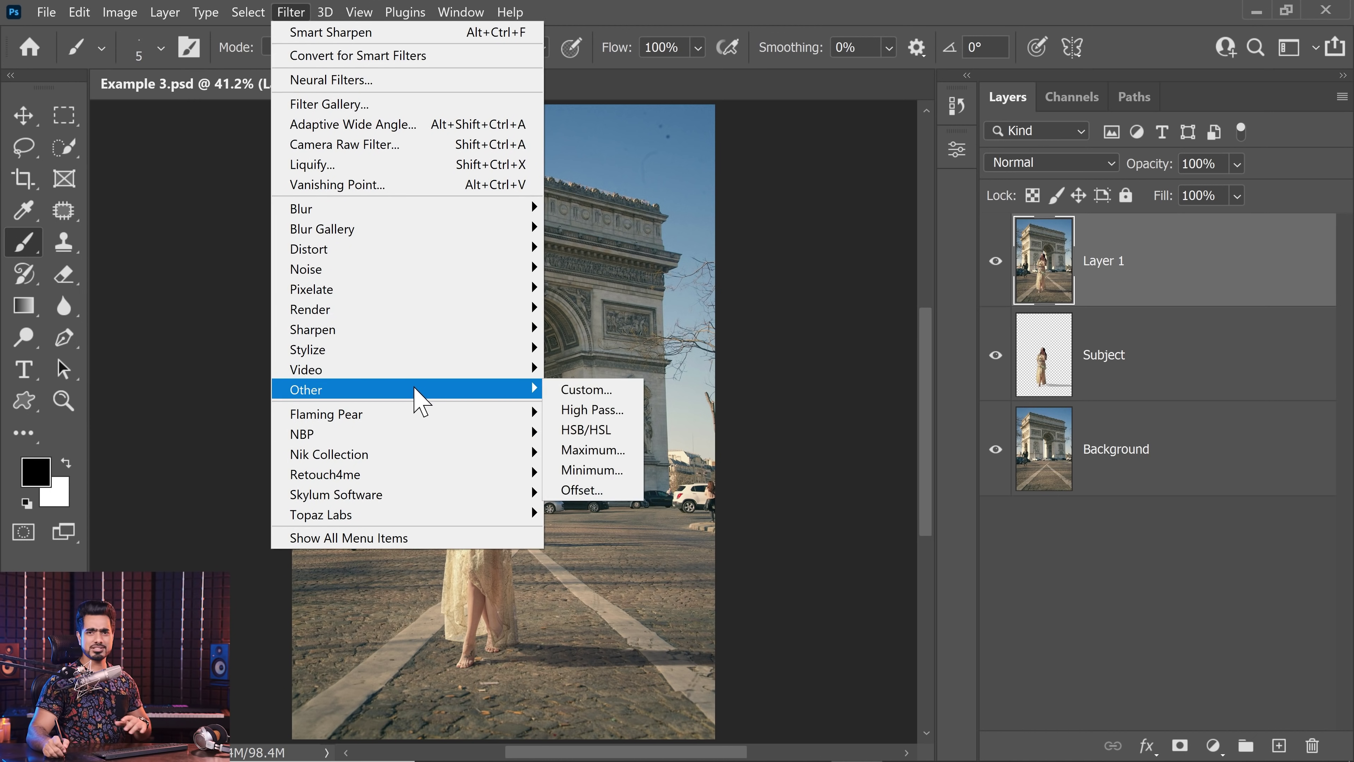
click(581, 410)
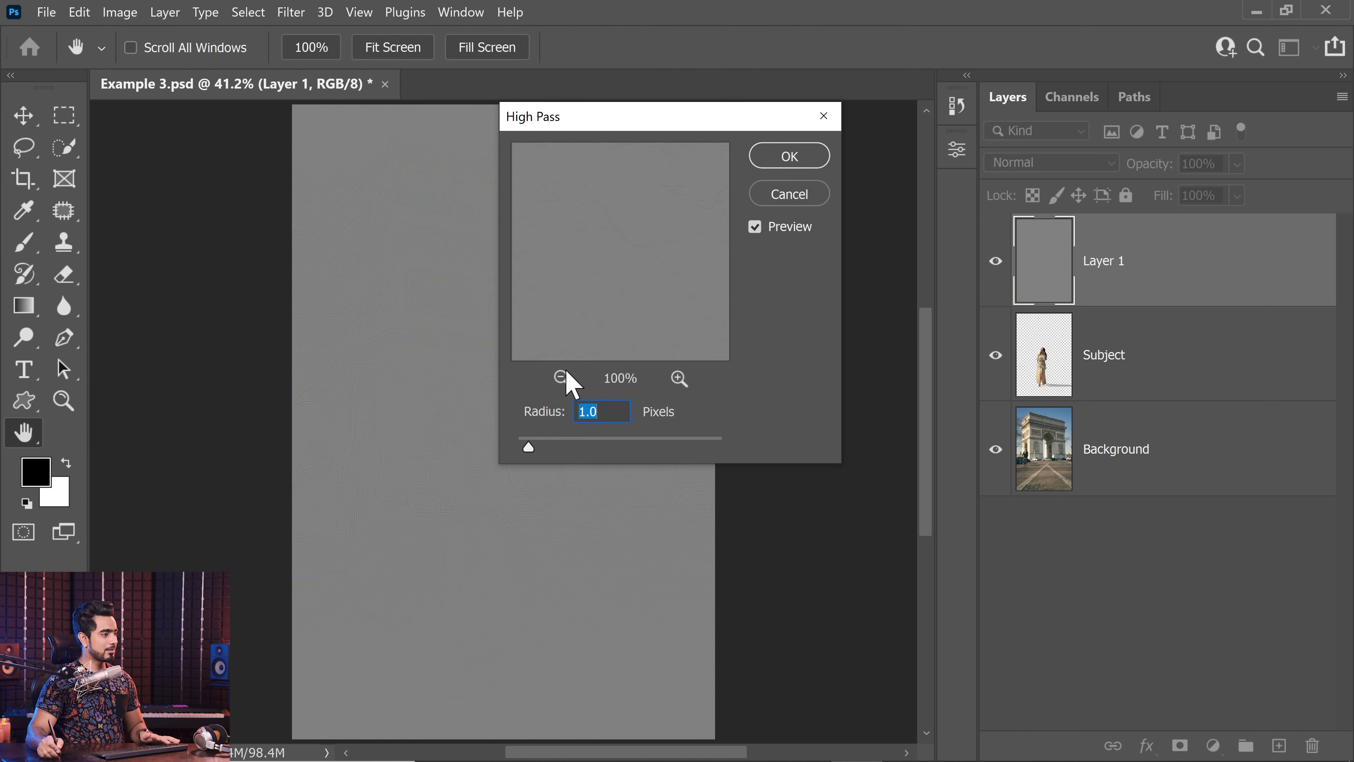
drag(542, 443, 536, 449)
click(788, 156)
key(b)
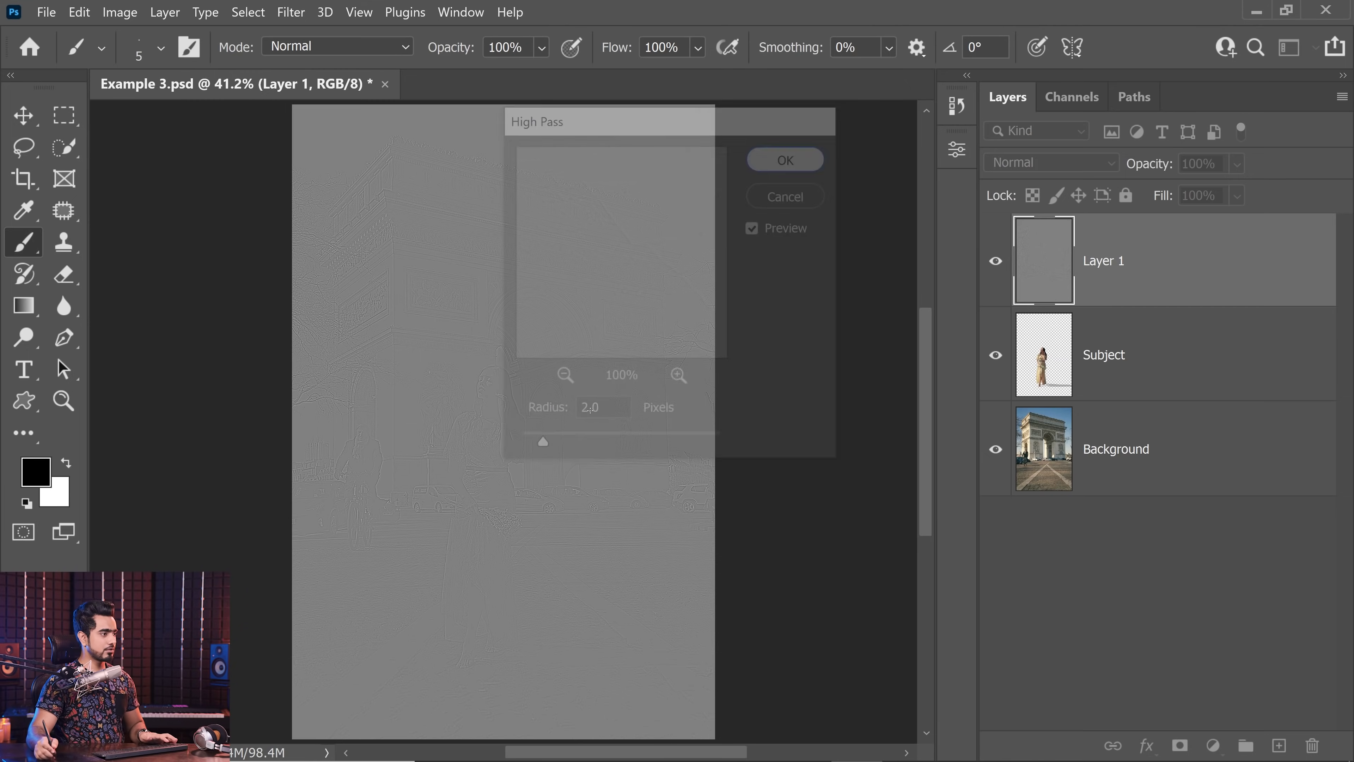
Set the High Pass layer's blend mode to Overlay to sharpen the composite.
scroll(507, 408, up, 5)
click(1030, 170)
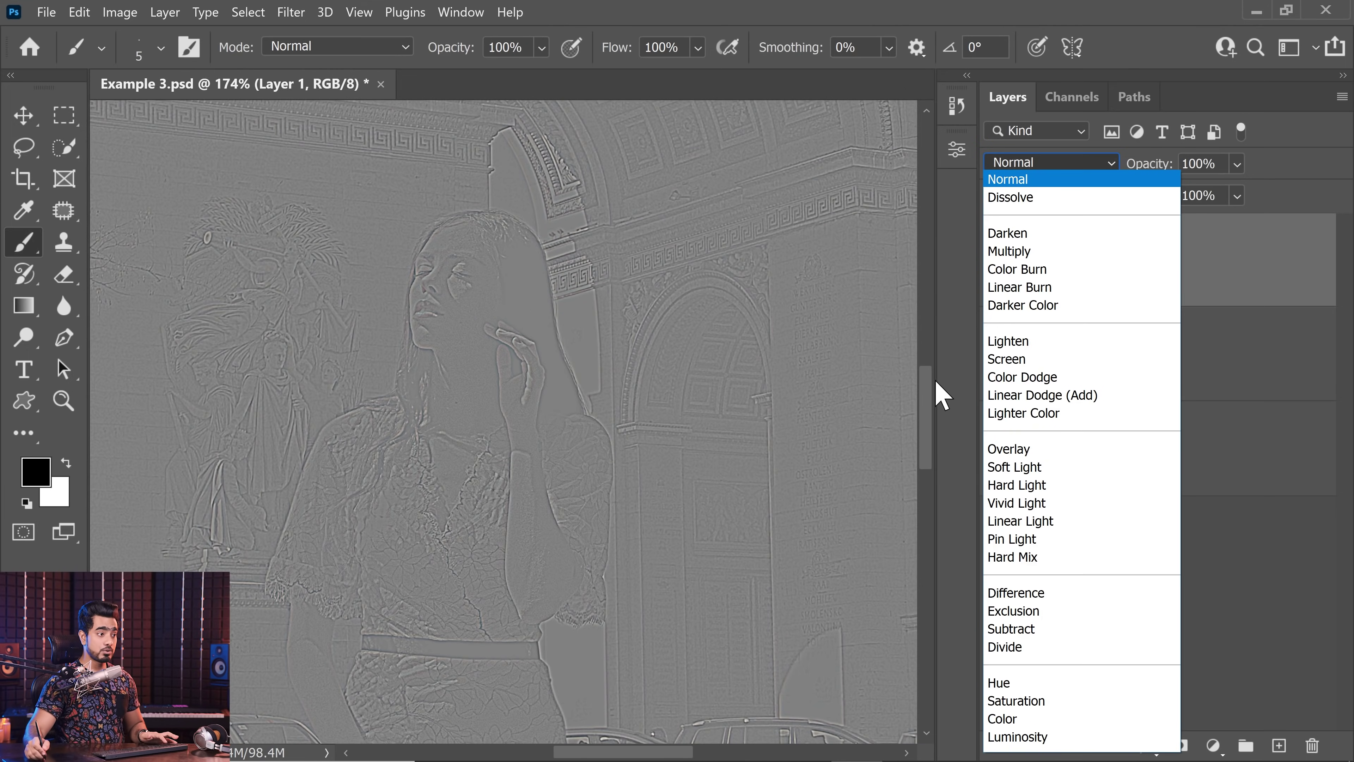
click(989, 443)
scroll(522, 314, up, 5)
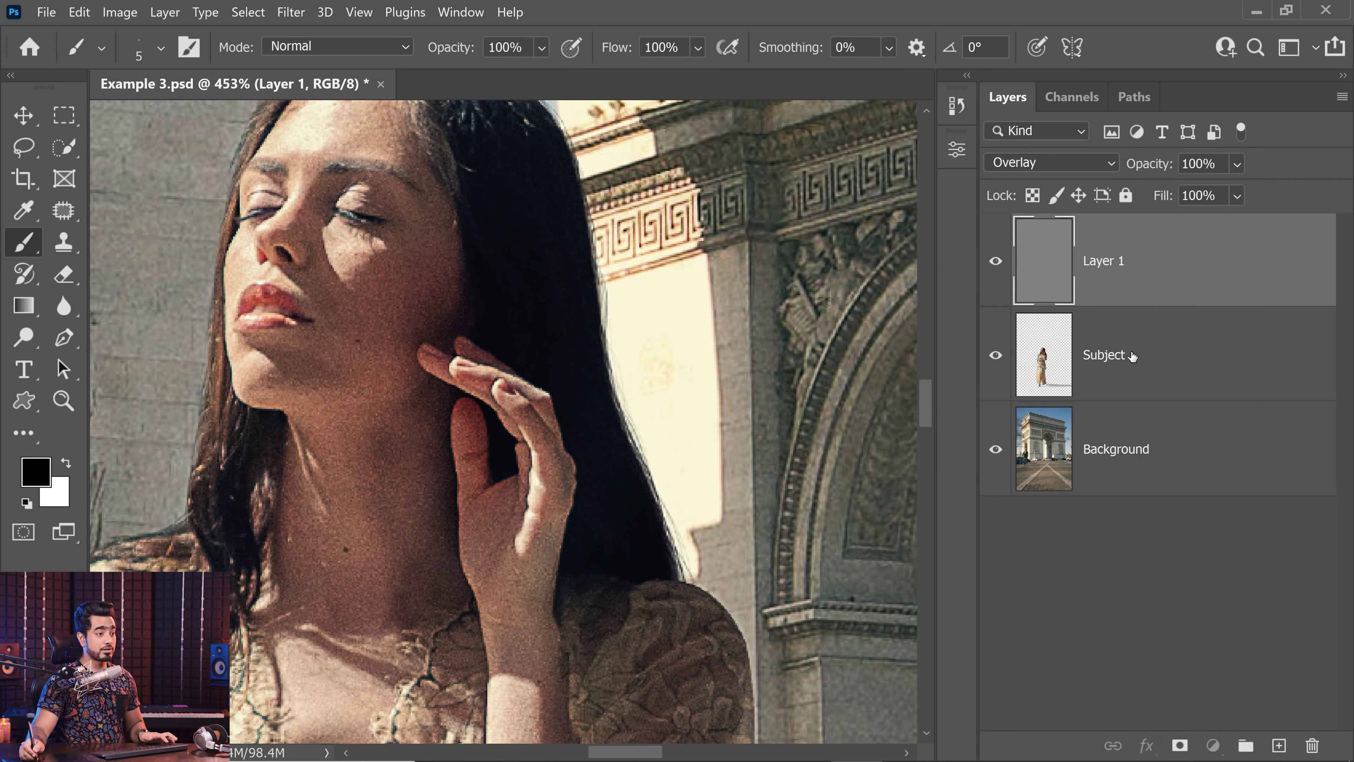
Move the woman on the Subject layer slightly away from the cyclist with Free Transform, beneath the sharpening layer.
click(1130, 359)
key(ctrl+t)
scroll(576, 388, down, 5)
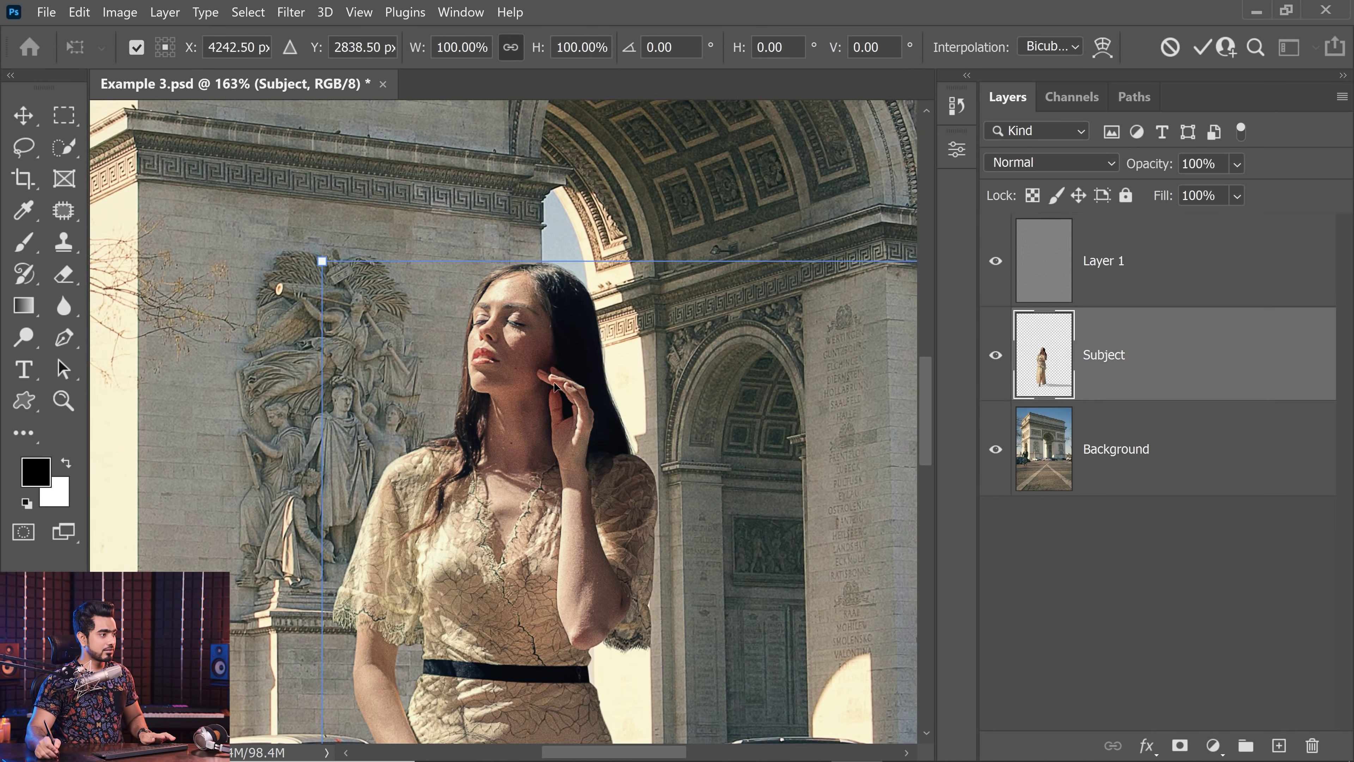
drag(538, 384, 603, 386)
key(Return)
key(b)
scroll(480, 346, up, 5)
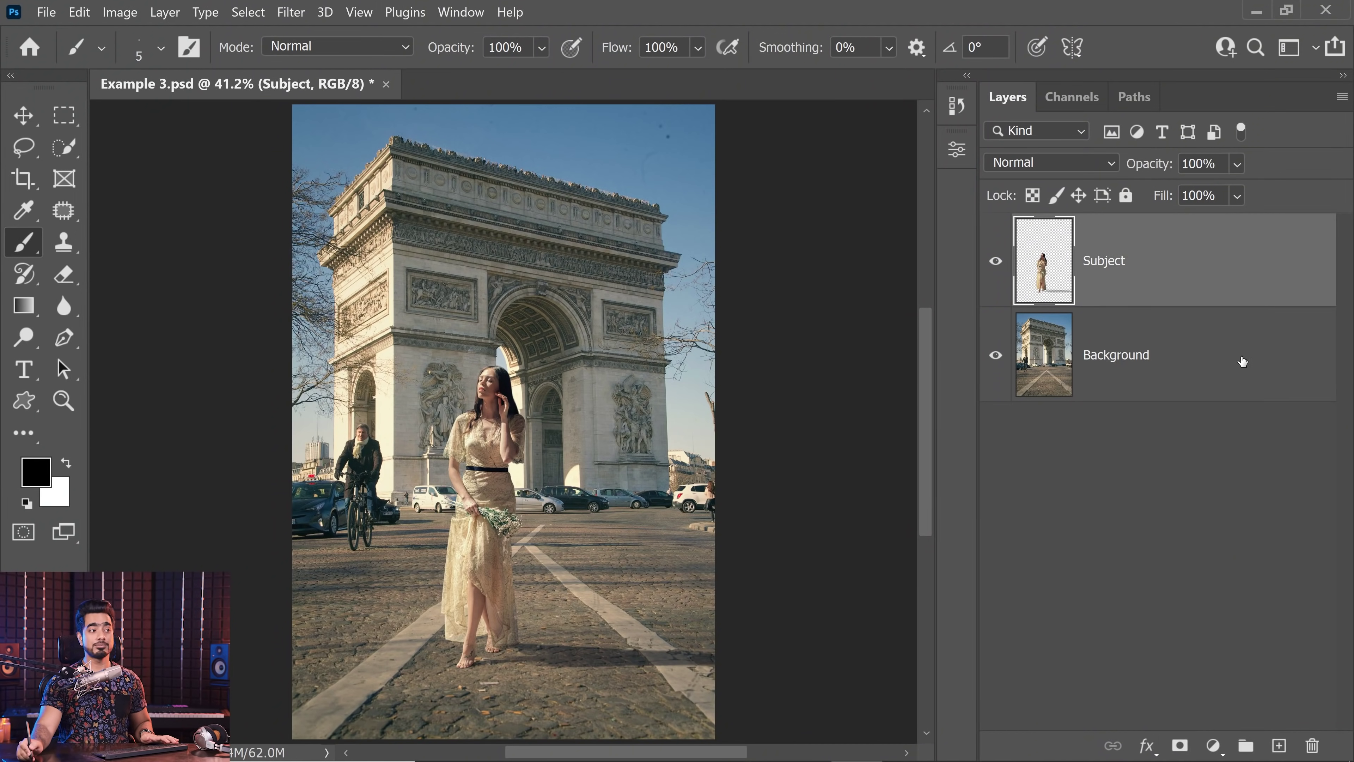
Switch to Affinity Photo and add a live Unsharp Mask filter to the Subject layer.
click(1194, 378)
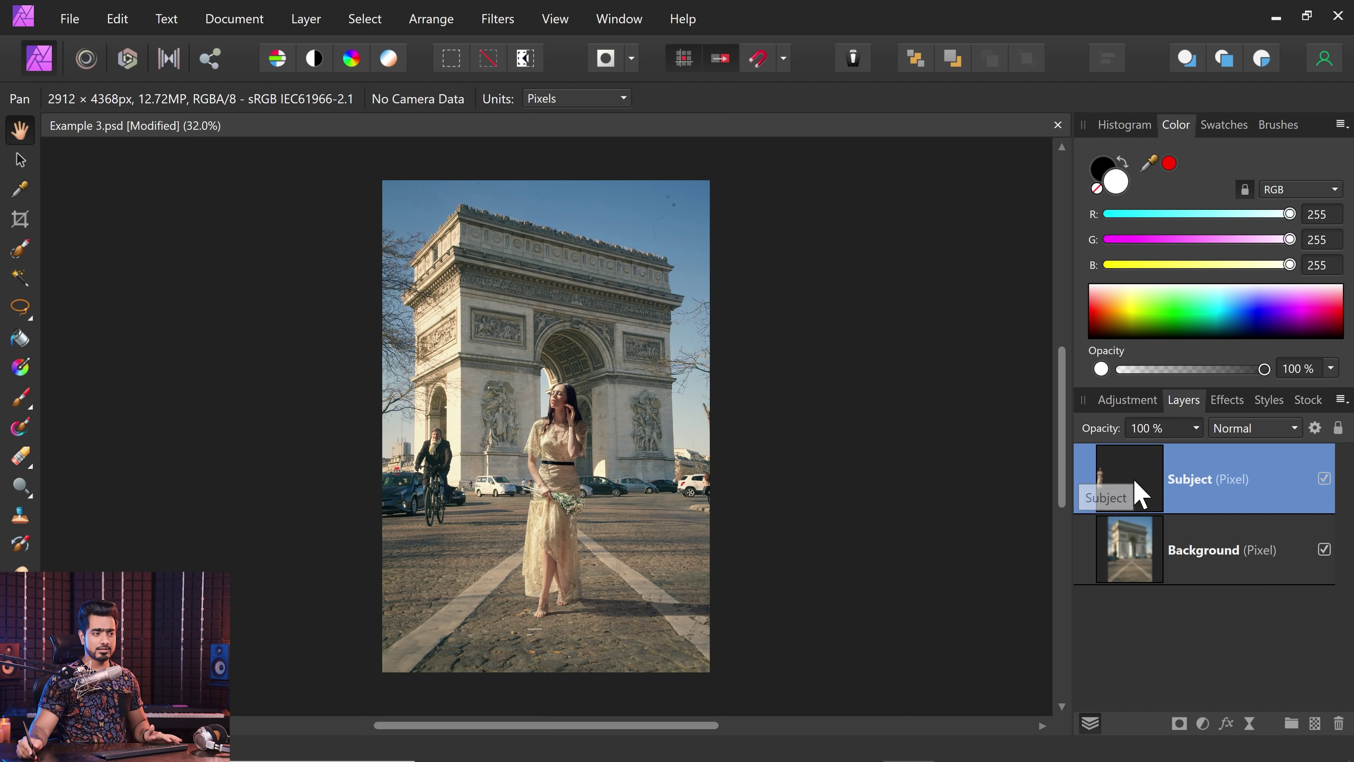
click(1248, 723)
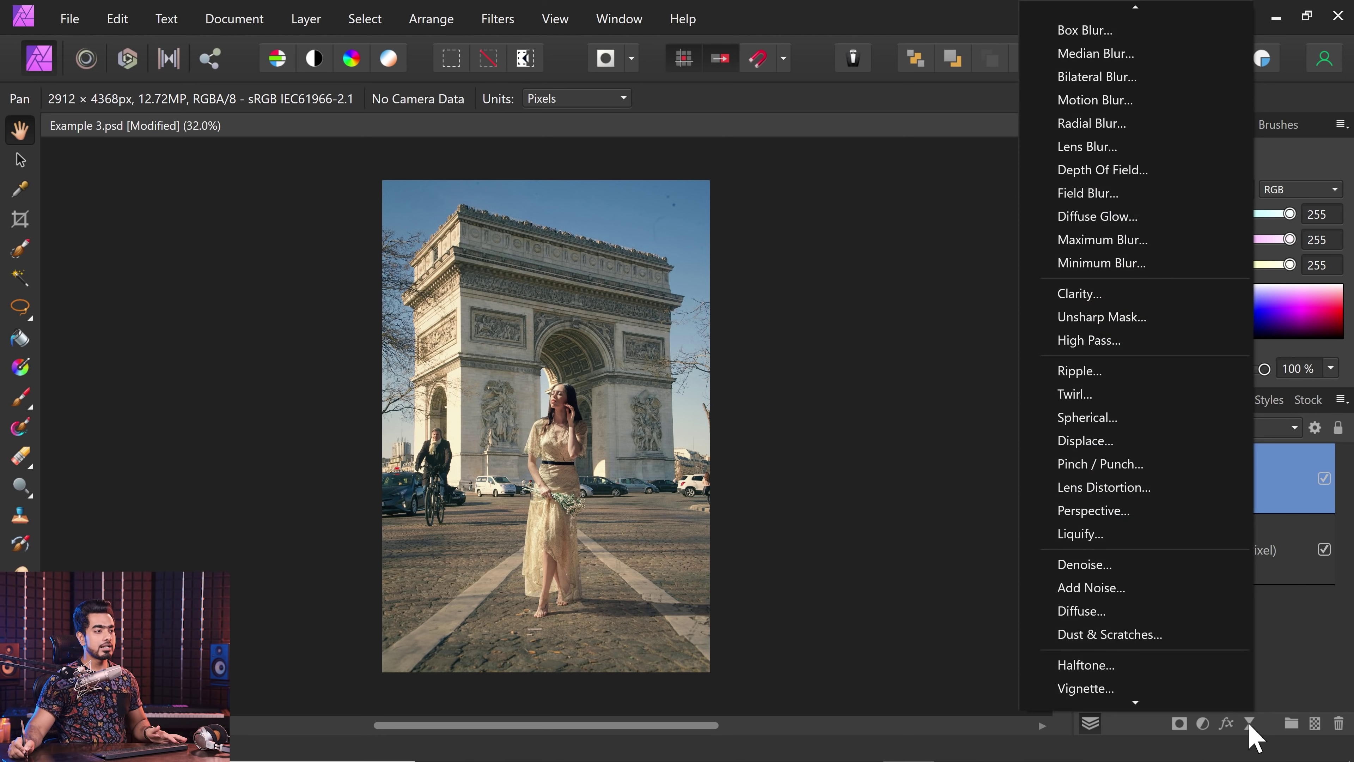
click(1133, 318)
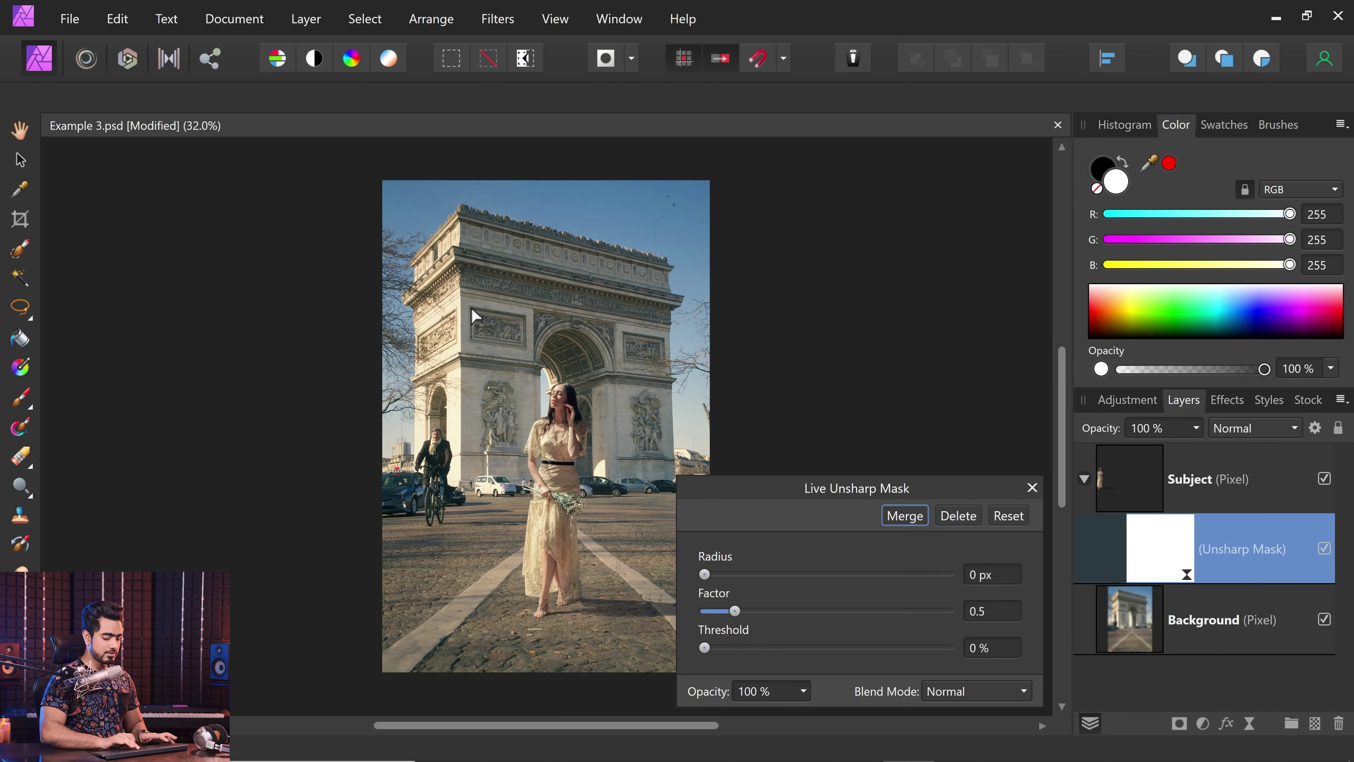
scroll(471, 309, up, 5)
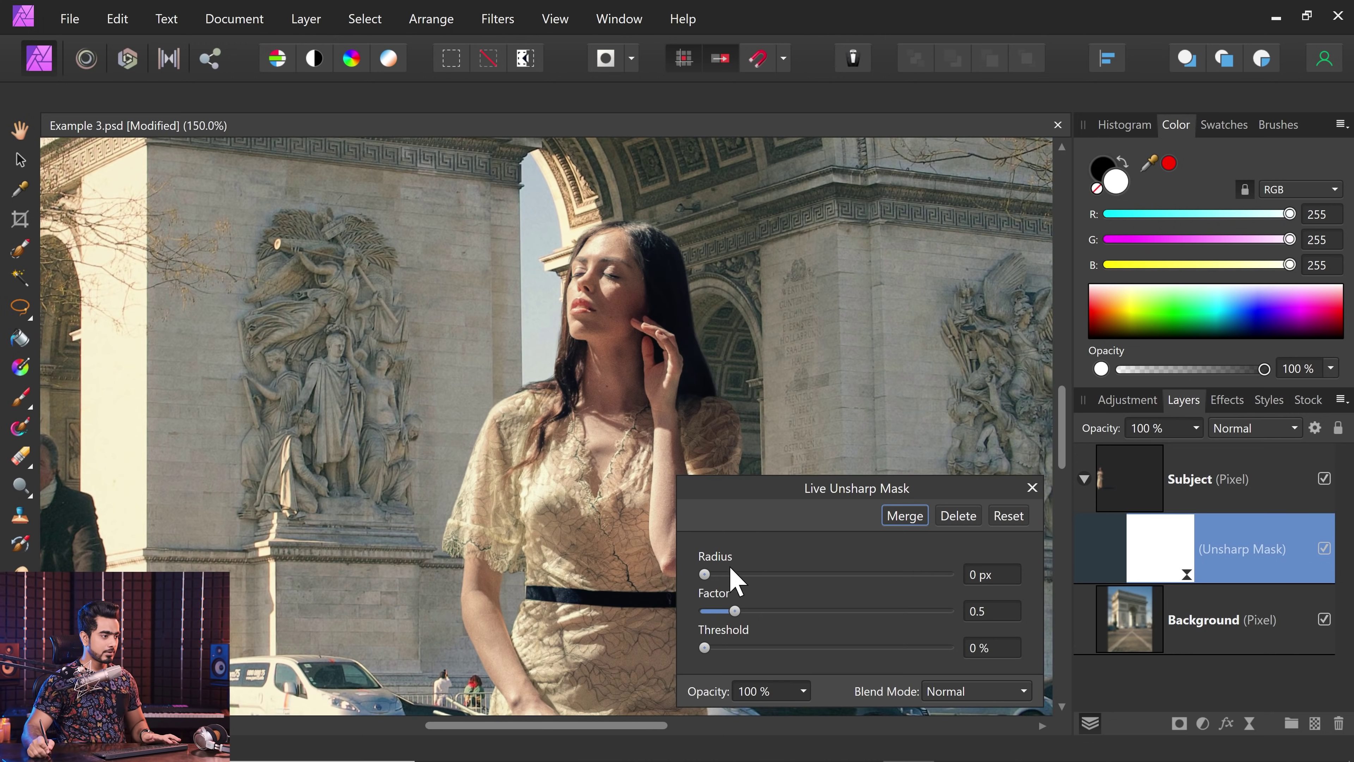
Set the Subject's live Unsharp Mask to a Radius of 1.6 px and a Factor of 3.206.
drag(704, 574, 815, 576)
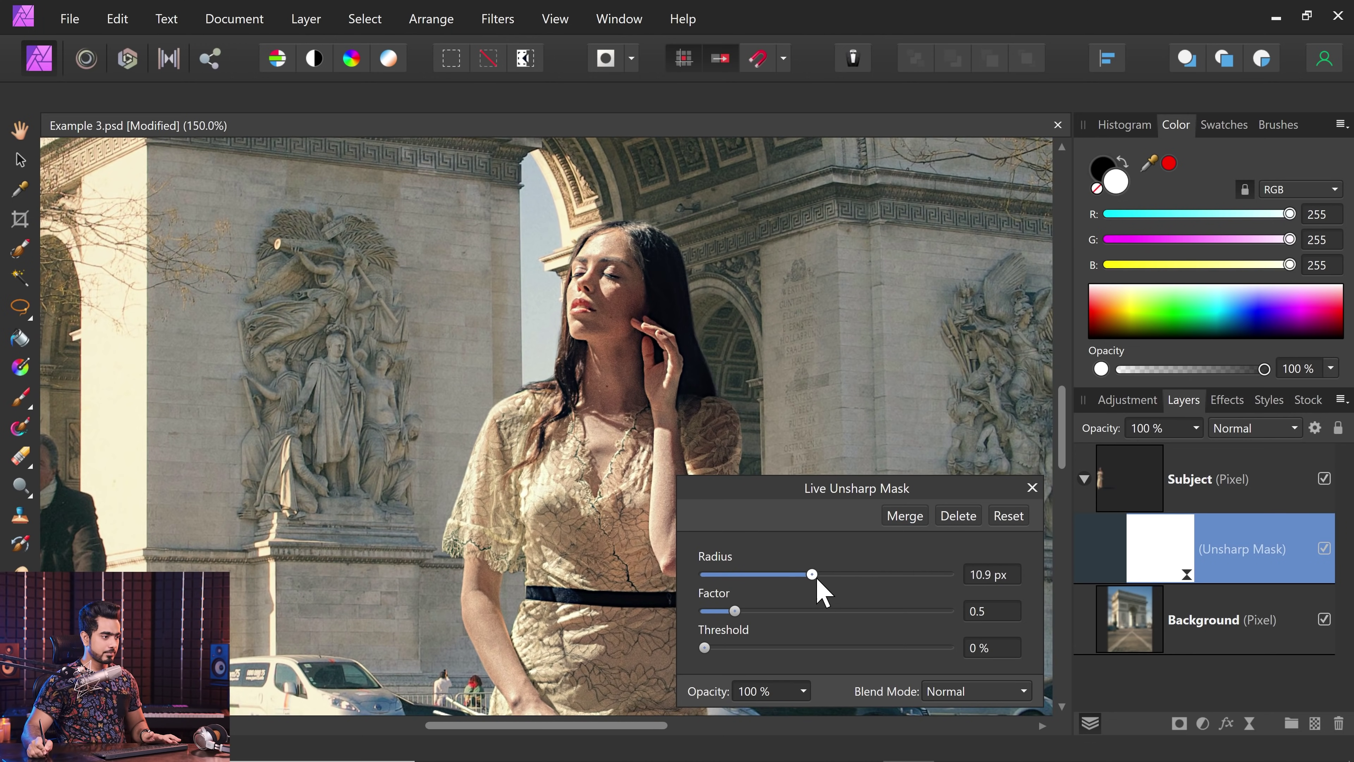
drag(735, 611, 845, 620)
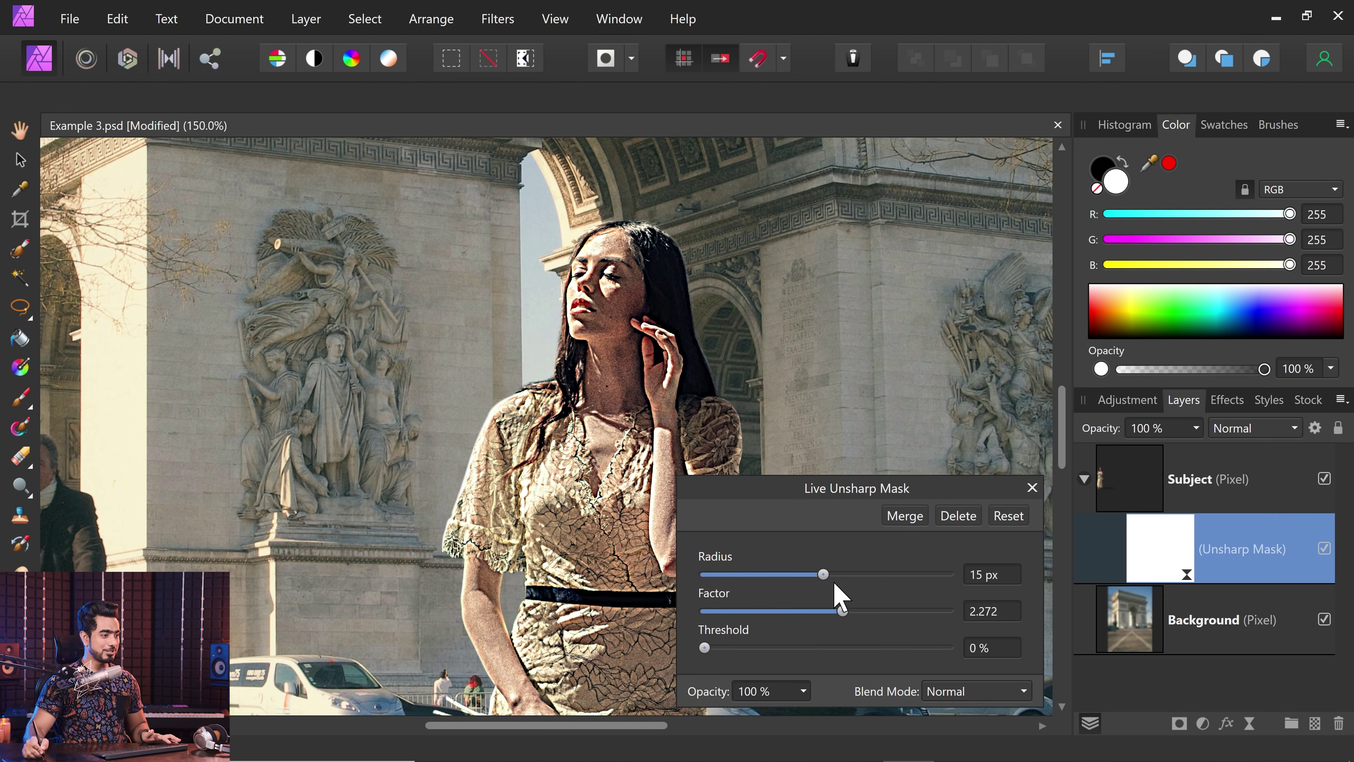
drag(824, 574, 764, 576)
drag(844, 611, 899, 613)
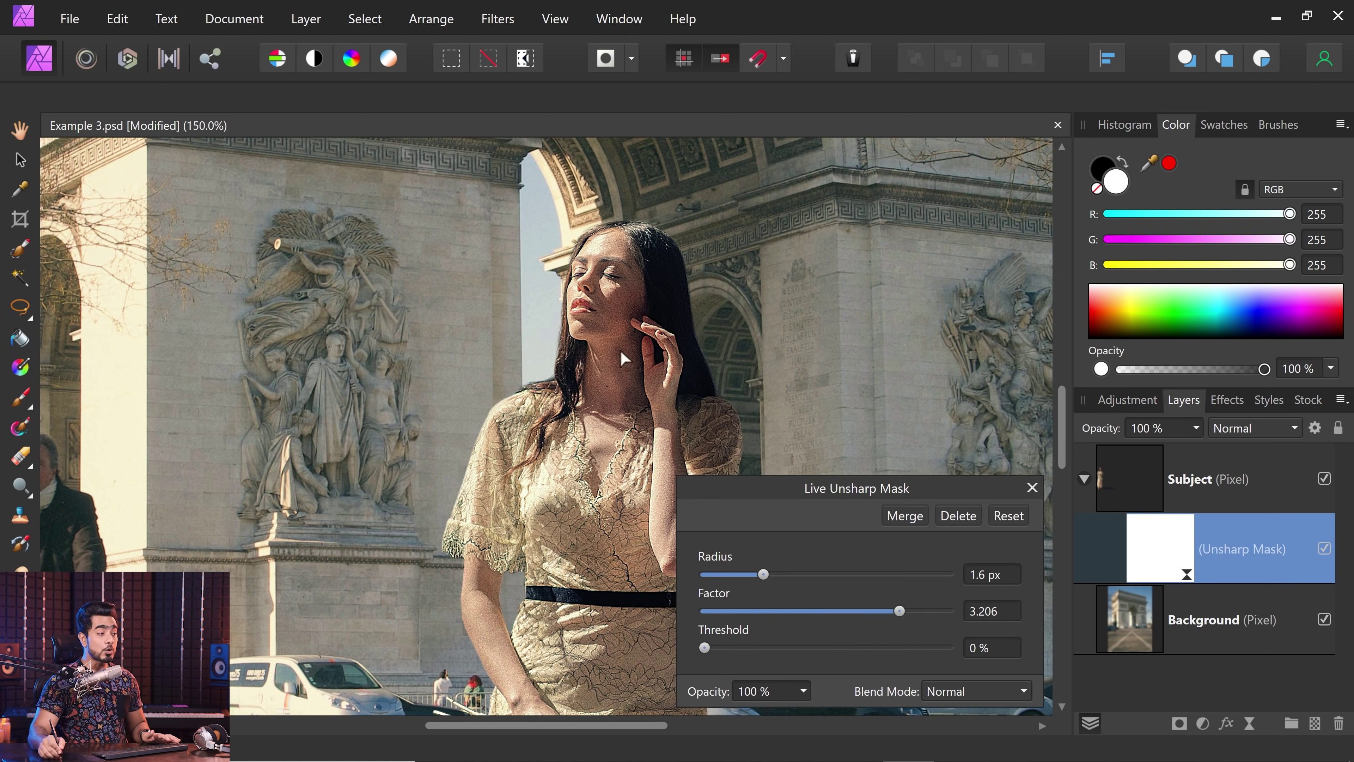
Inspect the sharpened woman up close and delete the live Unsharp Mask from the Subject layer.
key(ctrl+plus)
key(ctrl+plus)
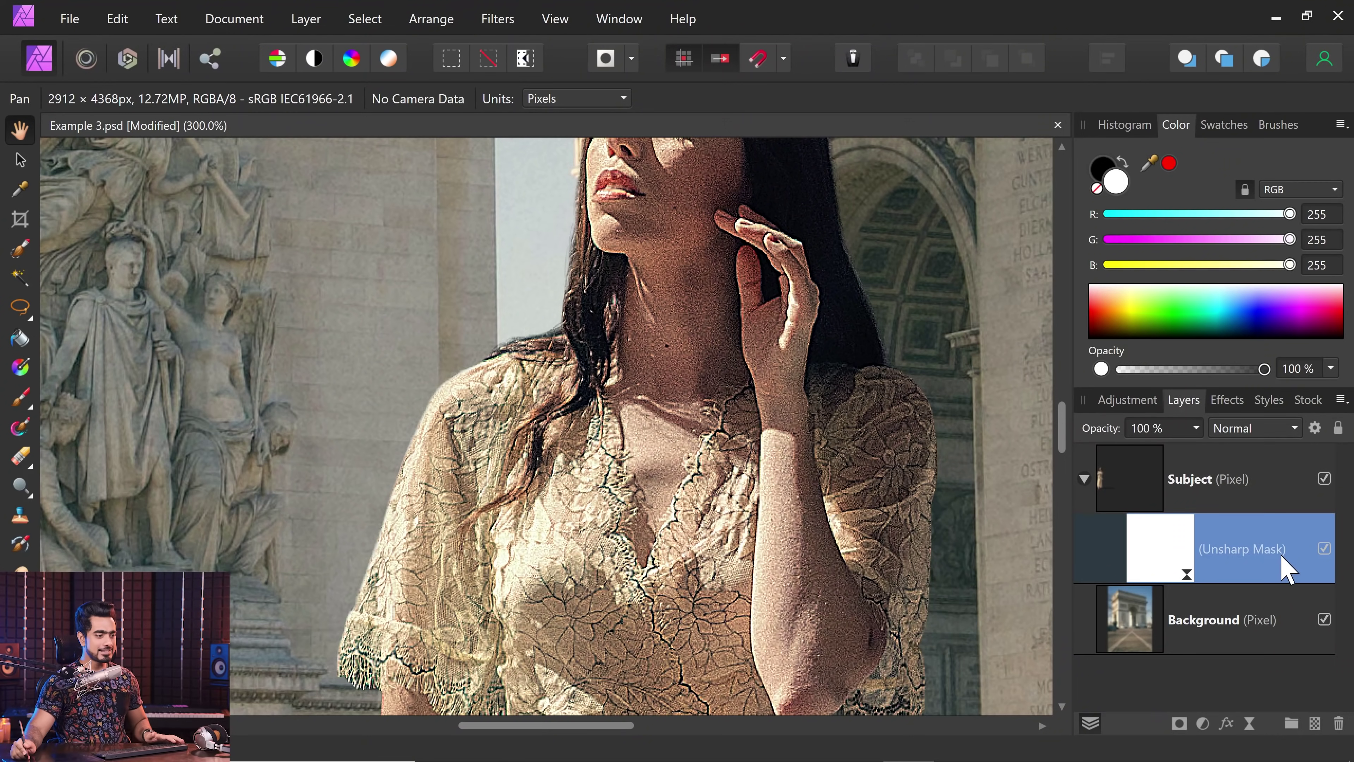
key(Delete)
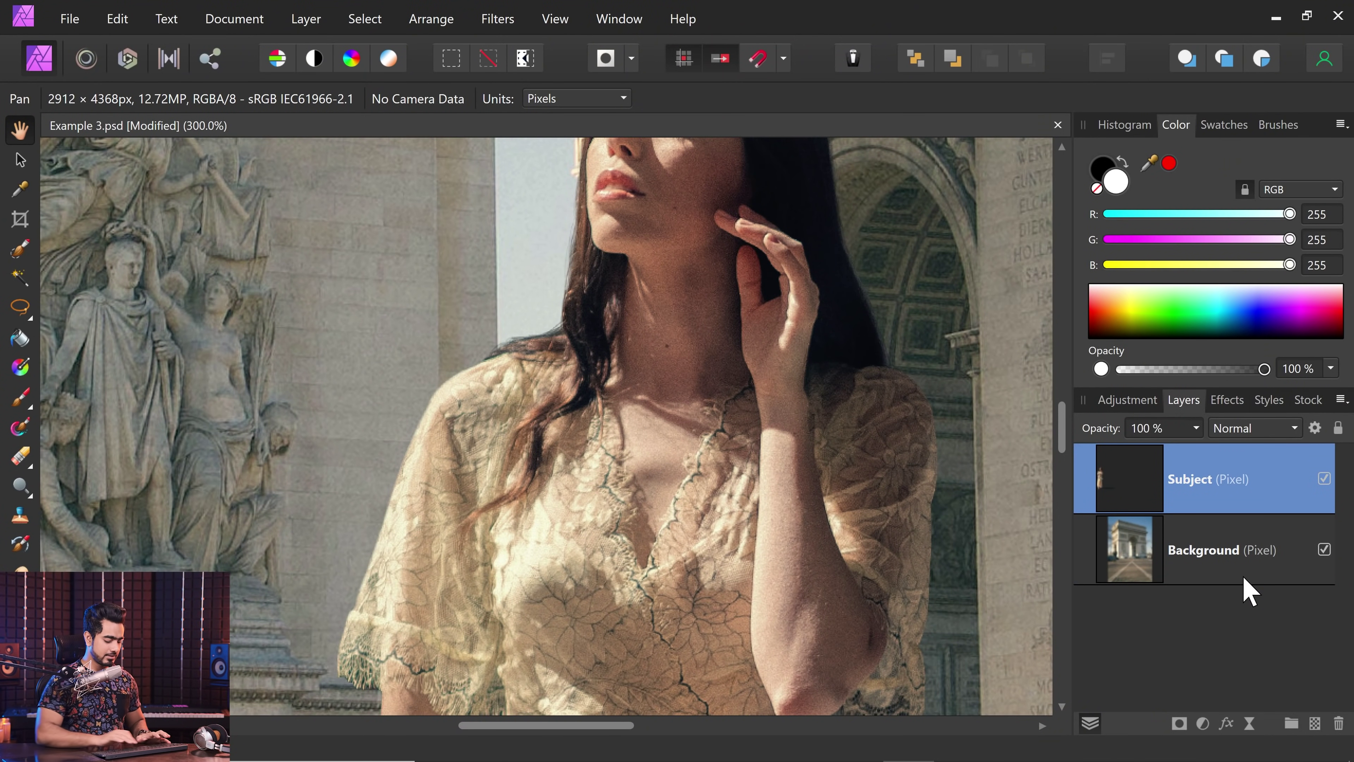
key(ctrl+0)
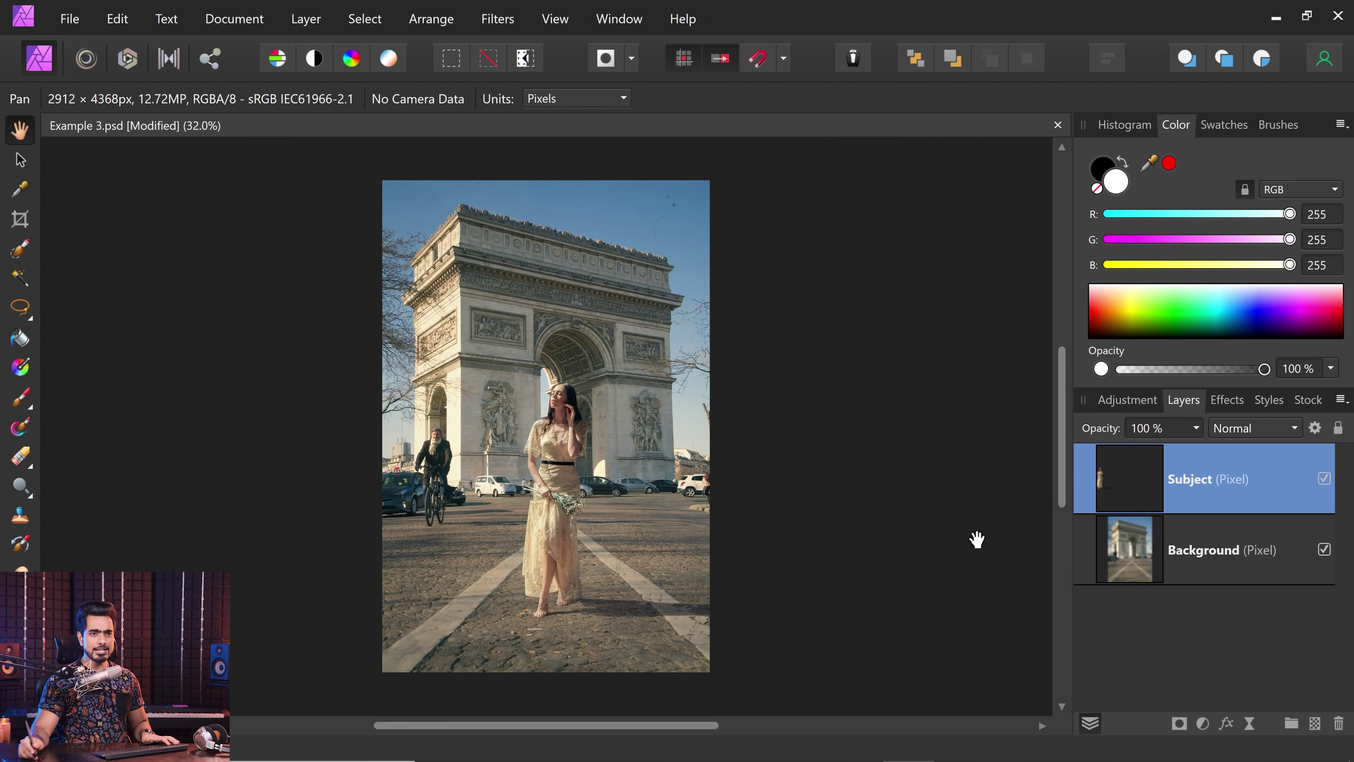
Configure the Assistant to add filter layers to a selection as new layers.
click(854, 59)
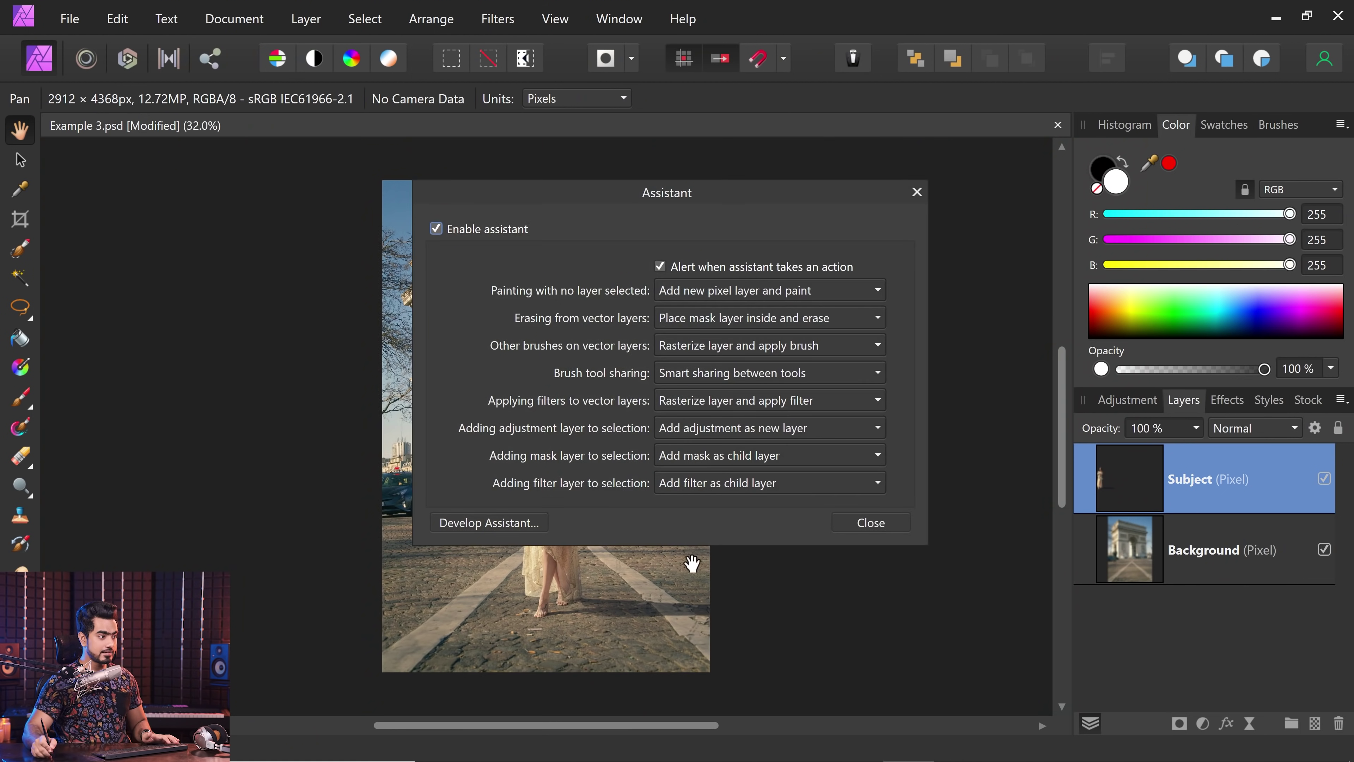
click(781, 486)
click(774, 533)
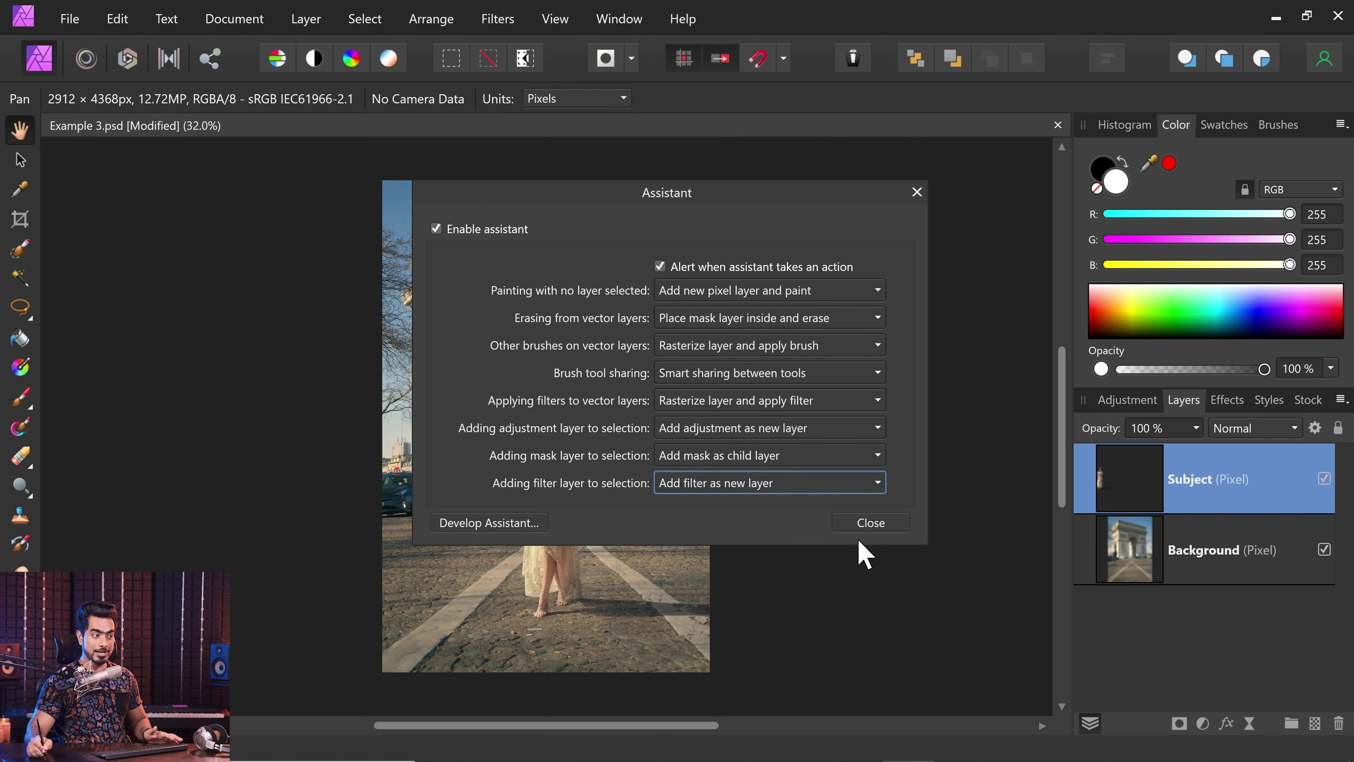
click(866, 526)
Add a live Unsharp Mask as a separate layer above the Subject with a Radius of 2.9 px.
click(1248, 725)
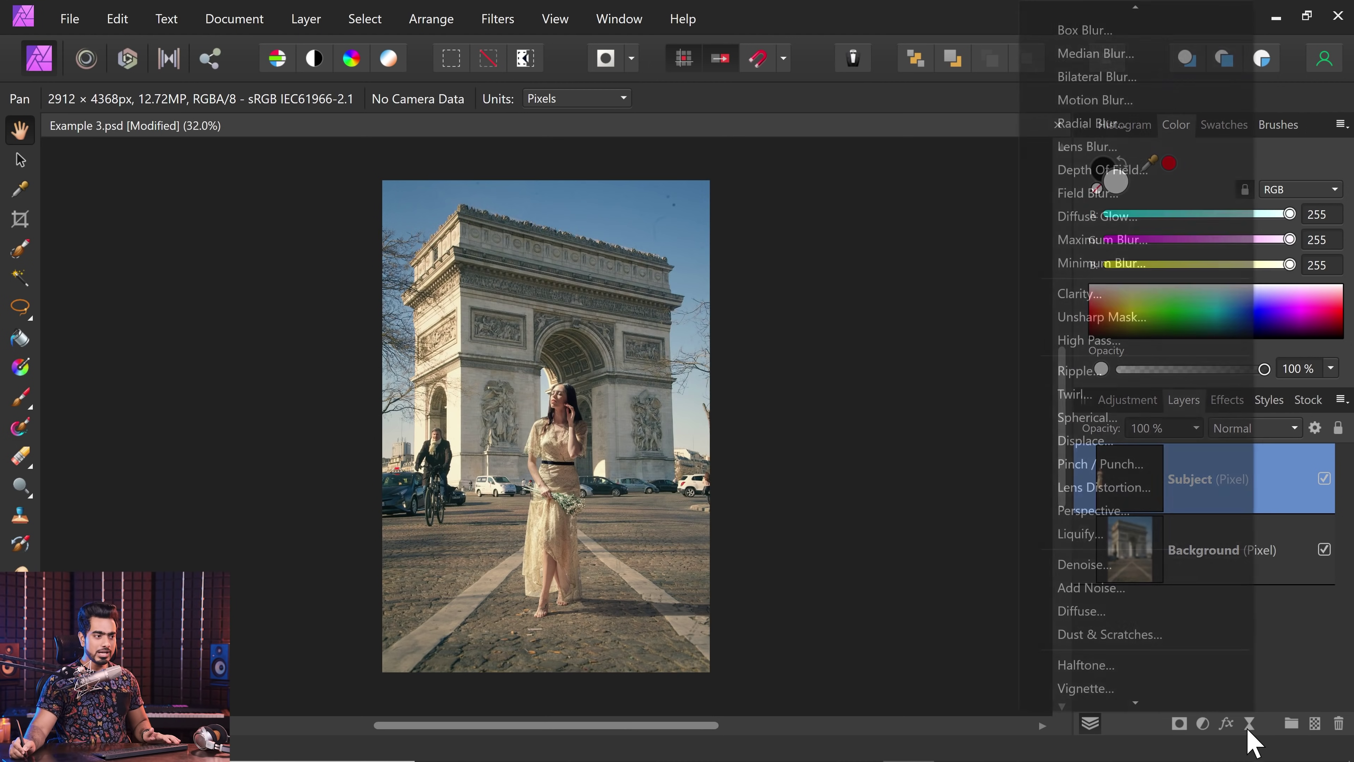
click(1135, 318)
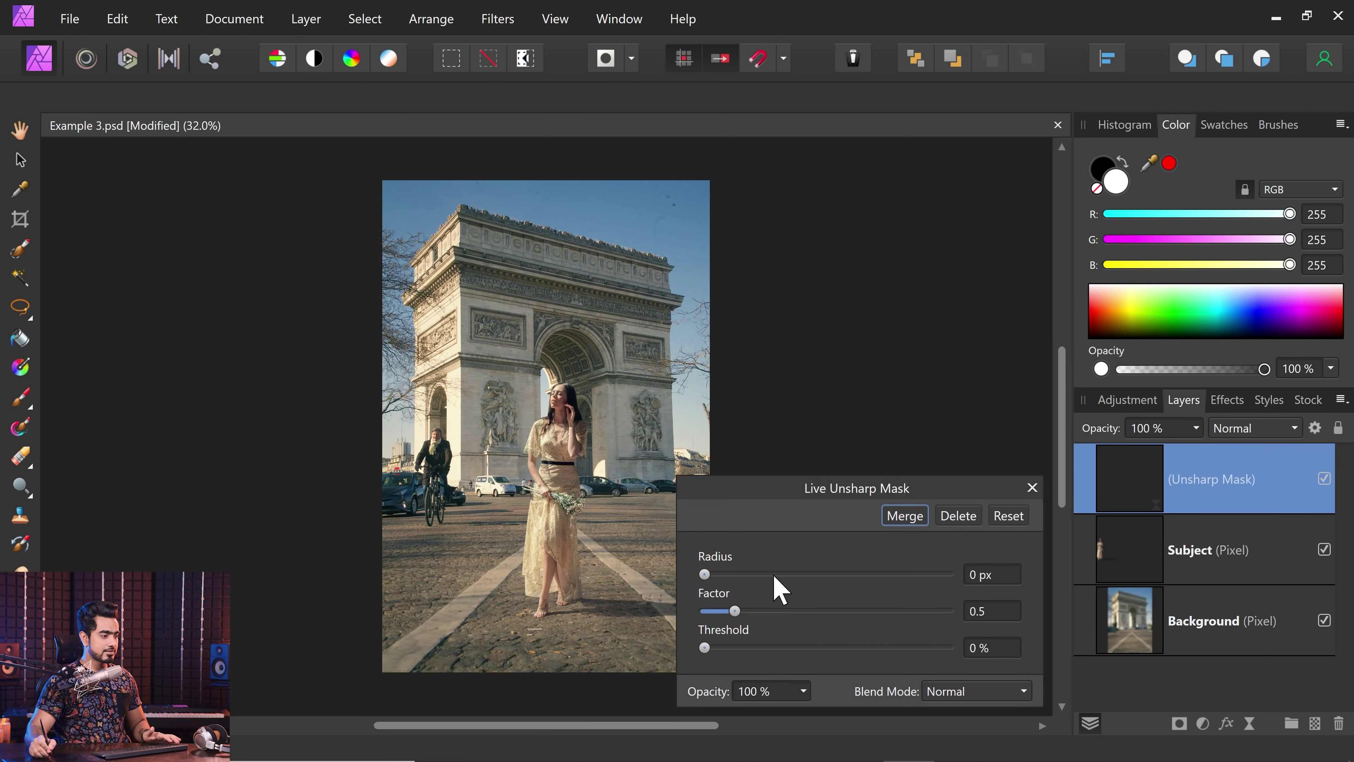
drag(712, 576, 770, 582)
key(ctrl+plus)
key(ctrl+plus)
key(ctrl+plus)
key(ctrl+plus)
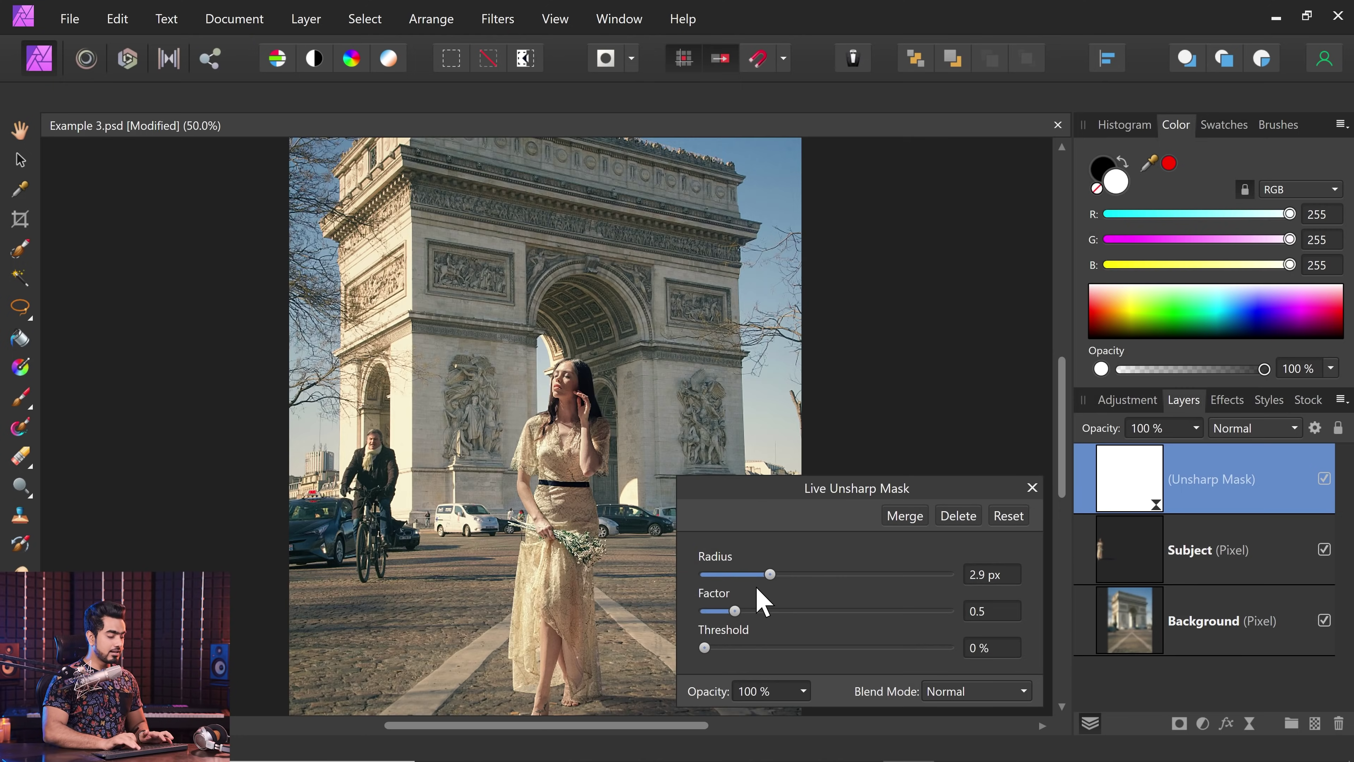
Set the live Unsharp Mask's Radius to 8.7 px and raise its Factor to about 3.
drag(734, 611, 845, 611)
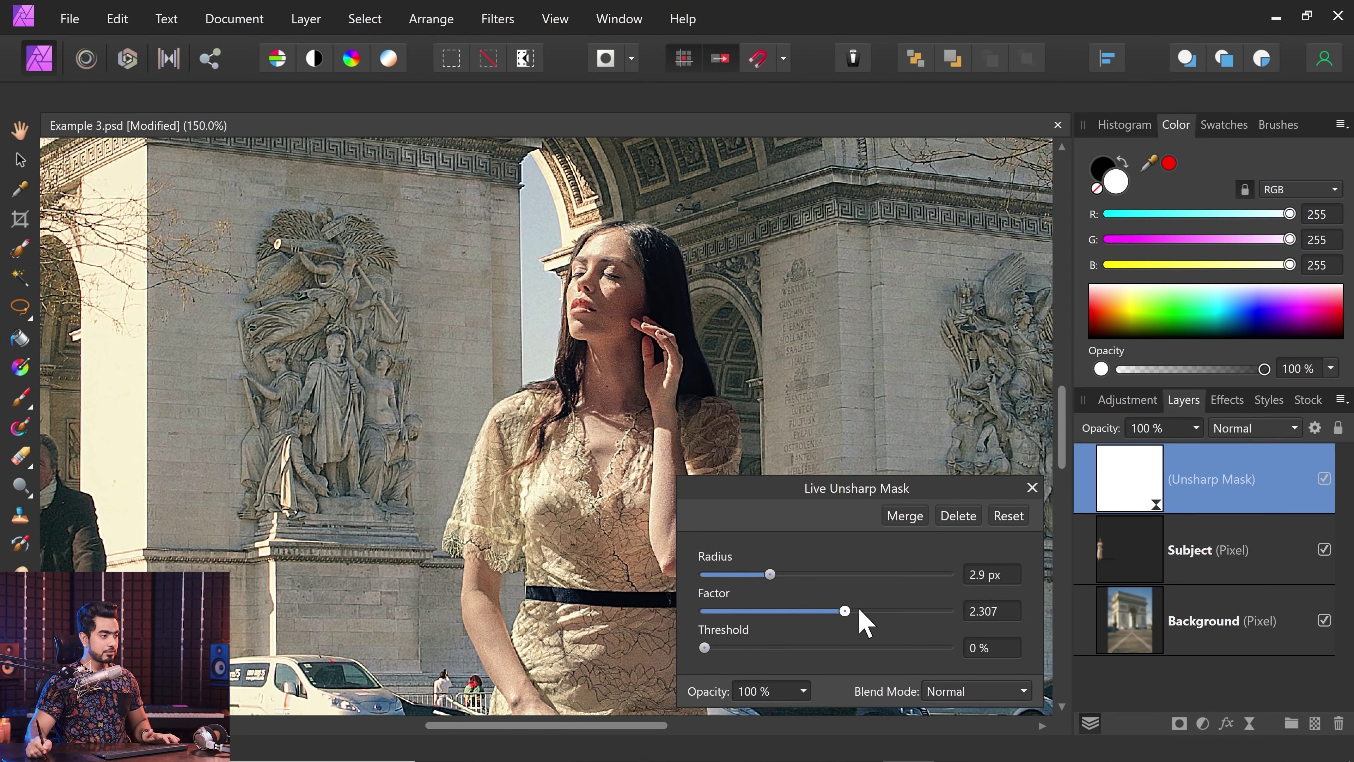
drag(769, 574, 802, 574)
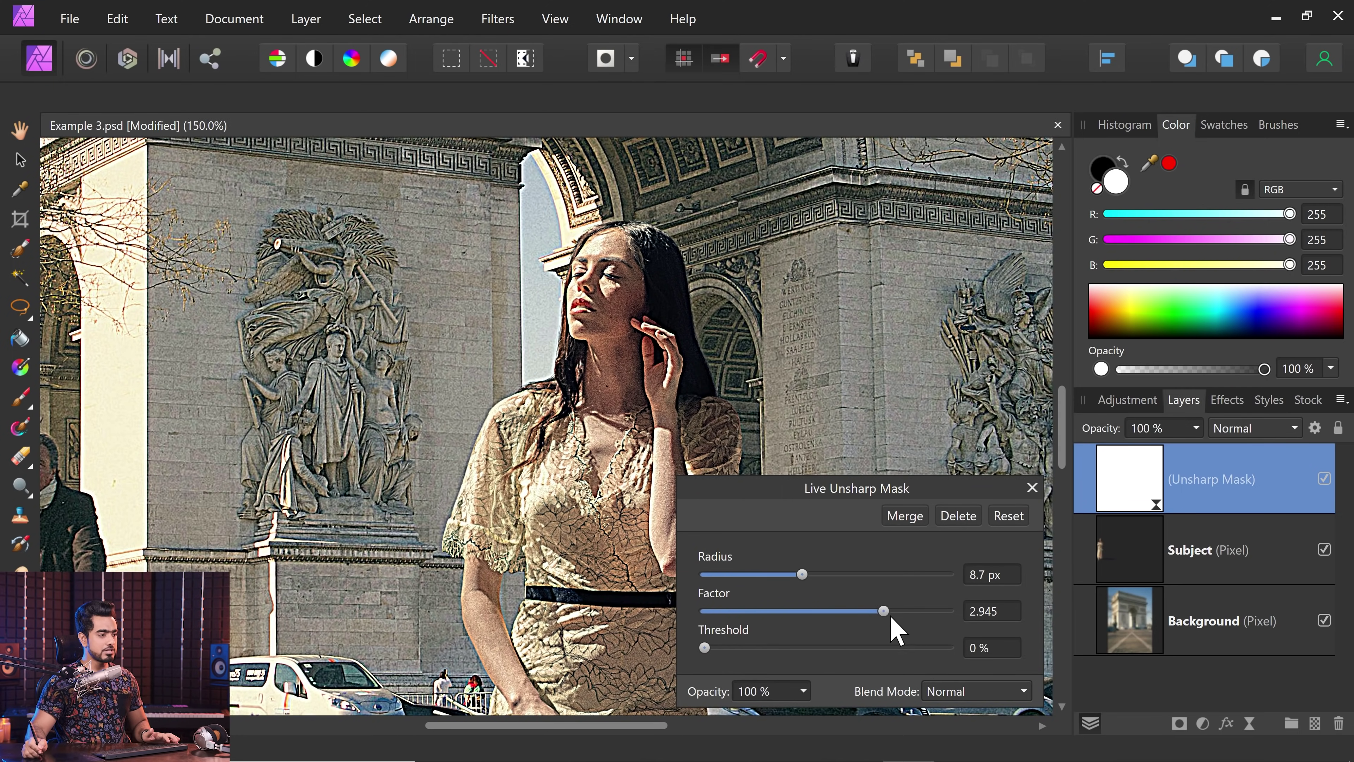
drag(884, 611, 898, 611)
click(1032, 488)
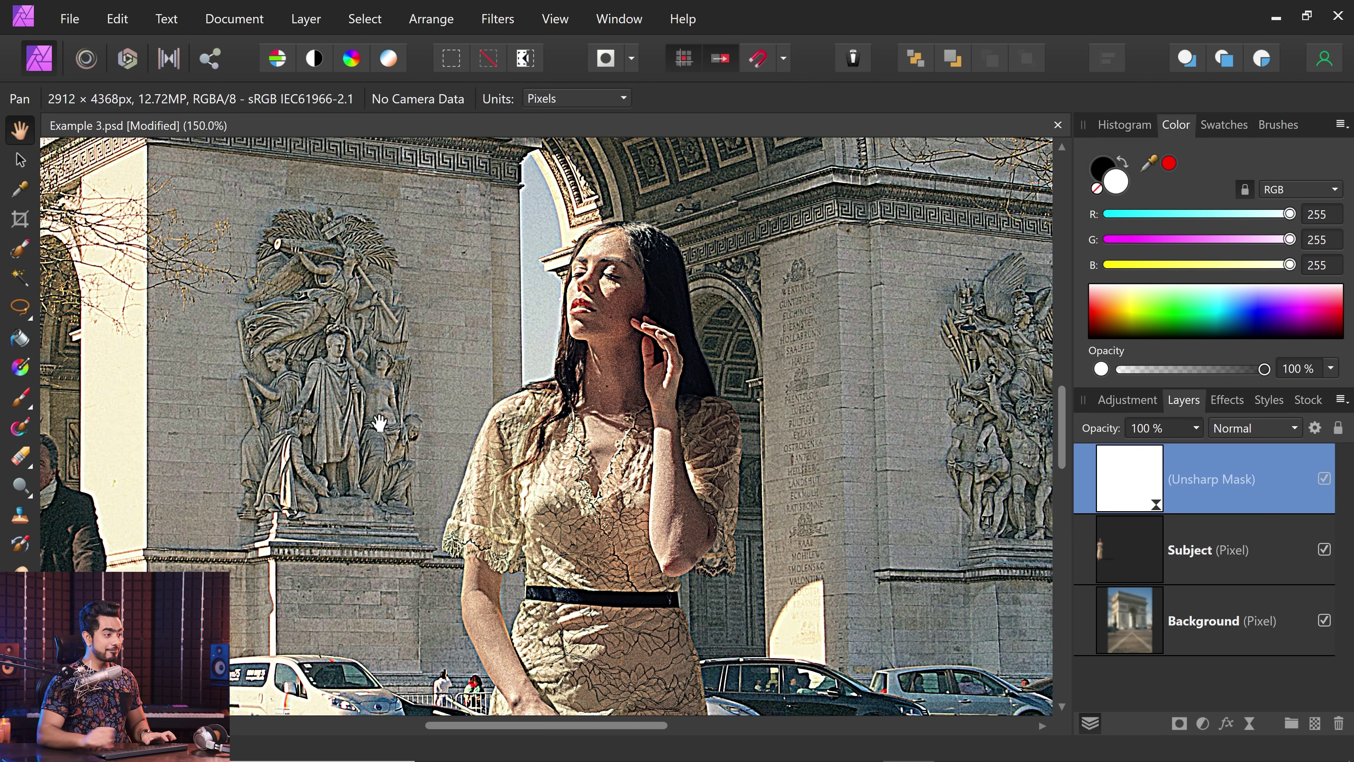
Move the woman on the Subject layer around the arch and scale her down beneath the live Unsharp Mask.
drag(379, 423, 320, 443)
click(1229, 567)
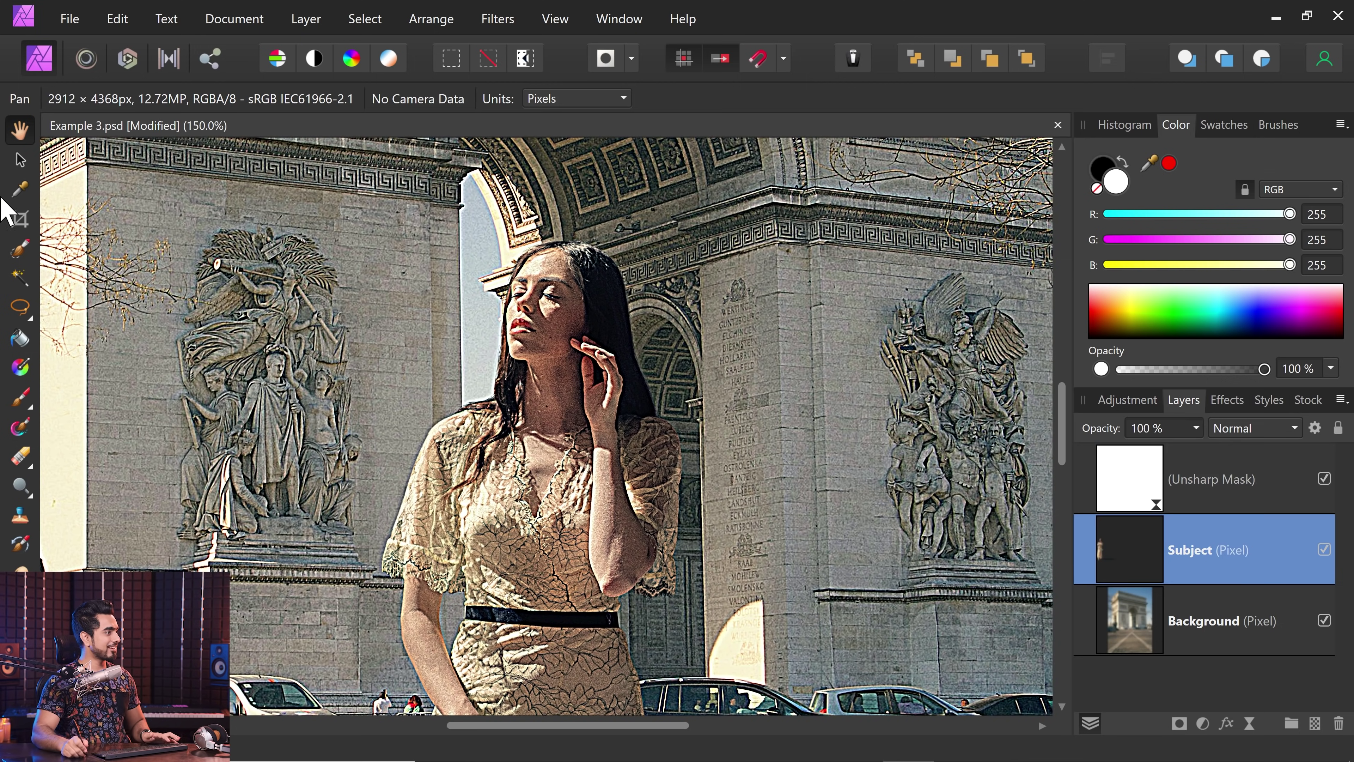
click(19, 160)
drag(457, 320, 281, 428)
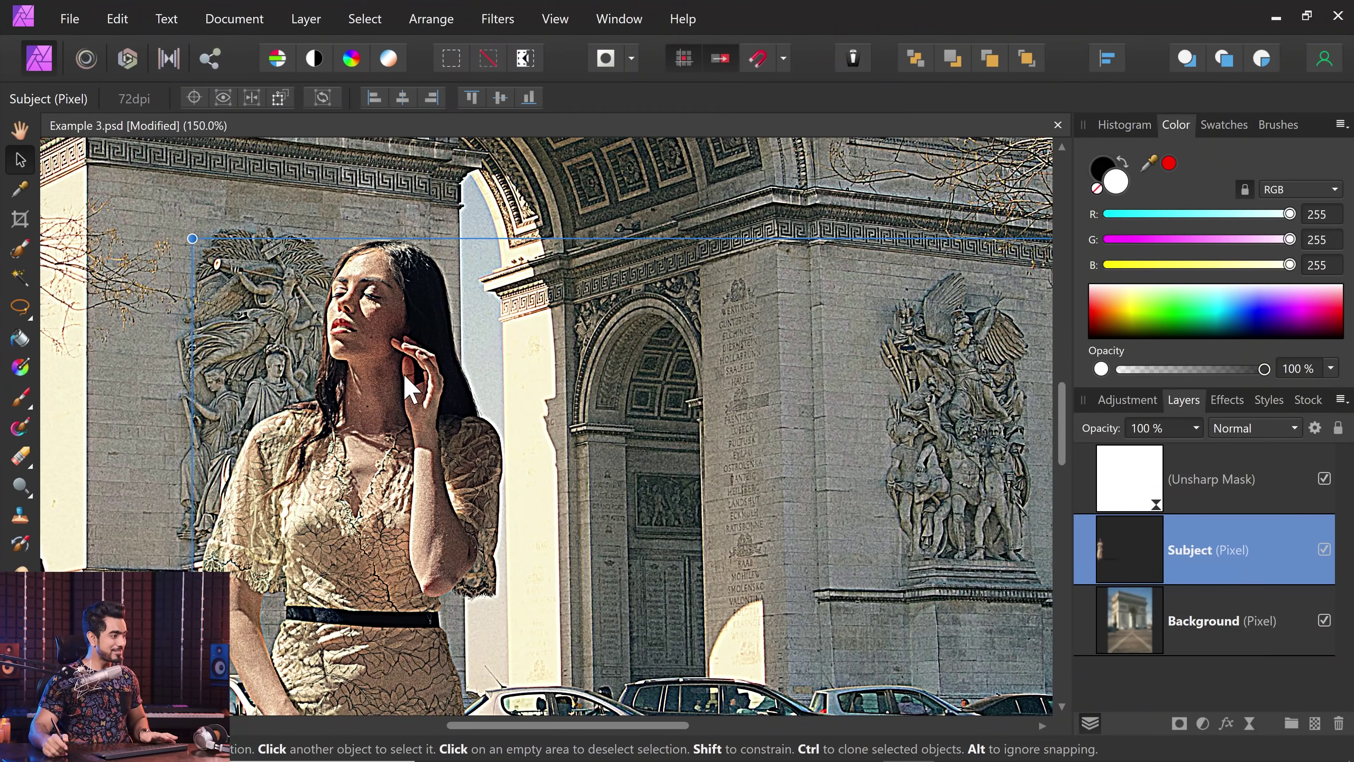
drag(234, 223, 509, 451)
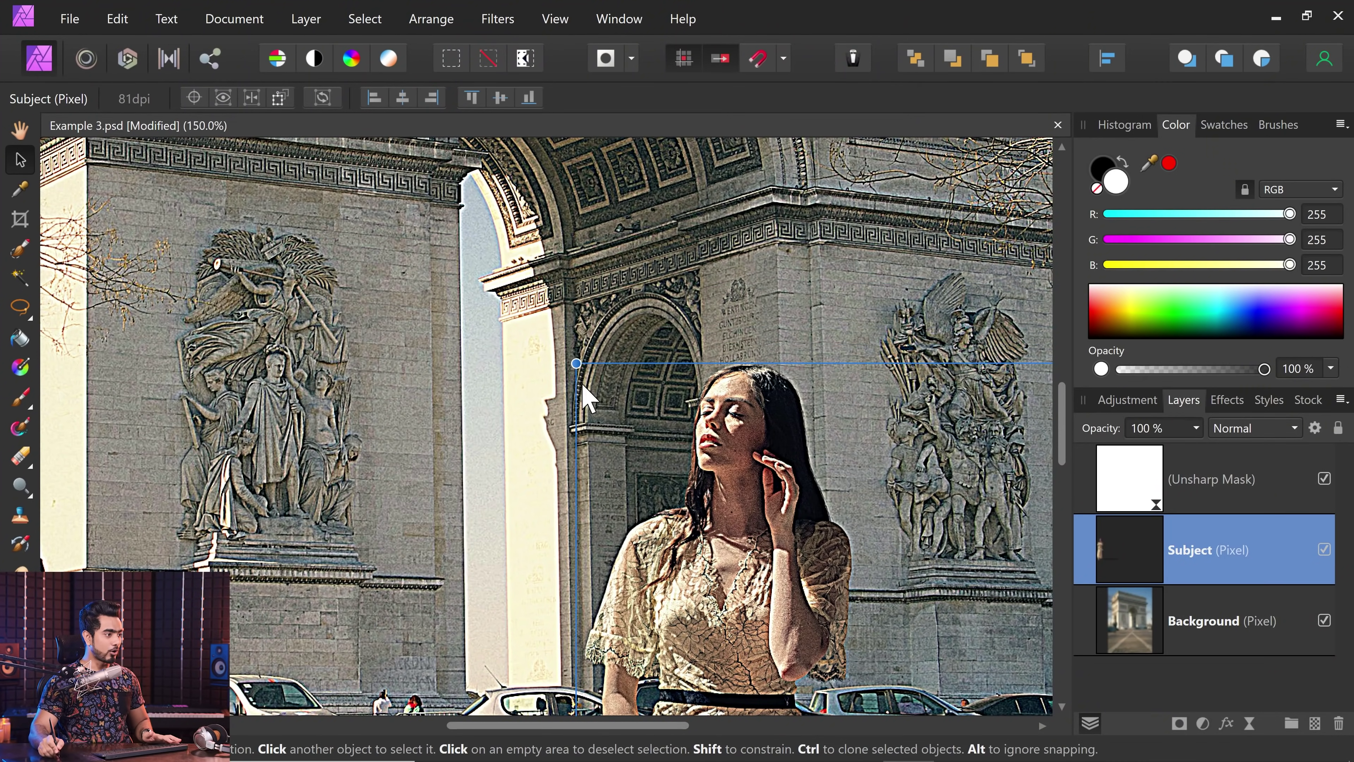
drag(518, 345, 175, 234)
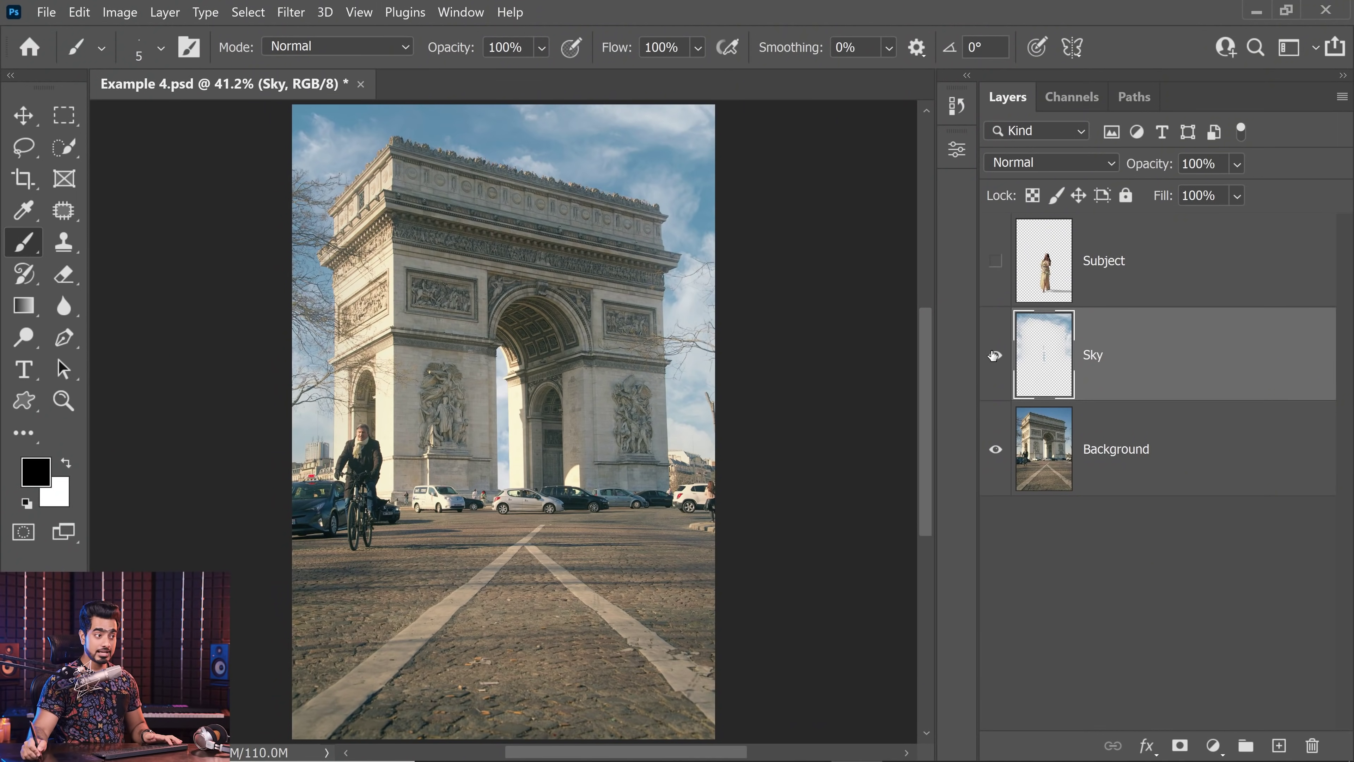
Toggle the Sky layer in Photoshop's Example 4.psd to compare the skies and show the Subject layer.
click(994, 355)
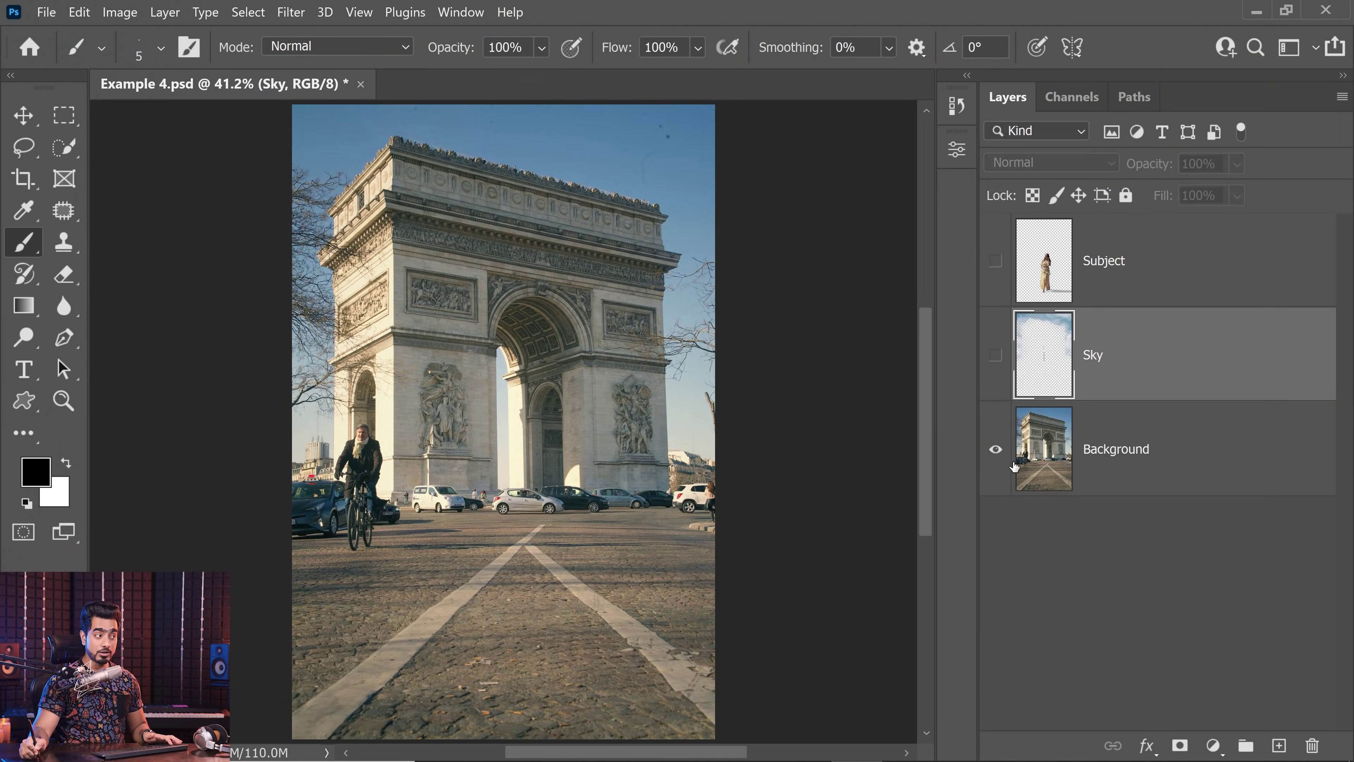
click(995, 355)
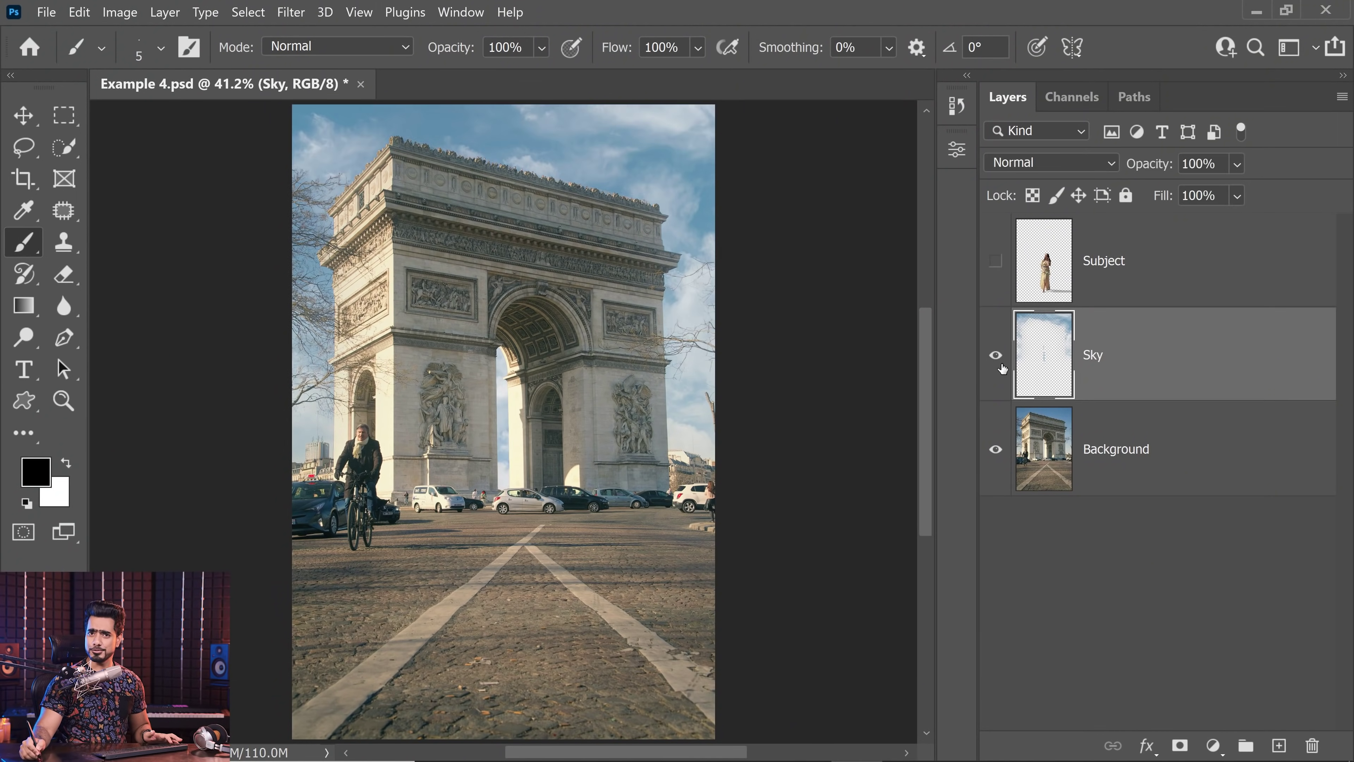
click(995, 261)
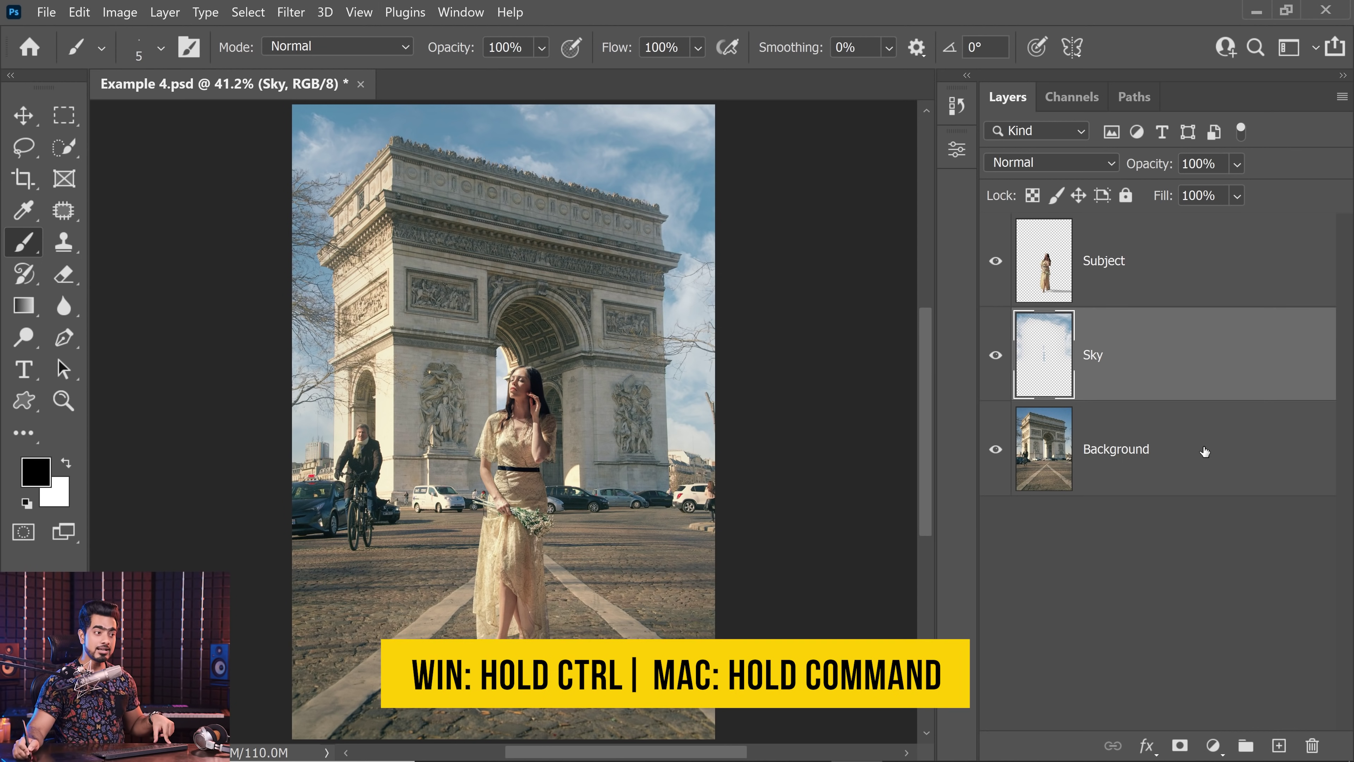
Convert the Sky and Background layers together into one Smart Object.
ctrl+click(1204, 451)
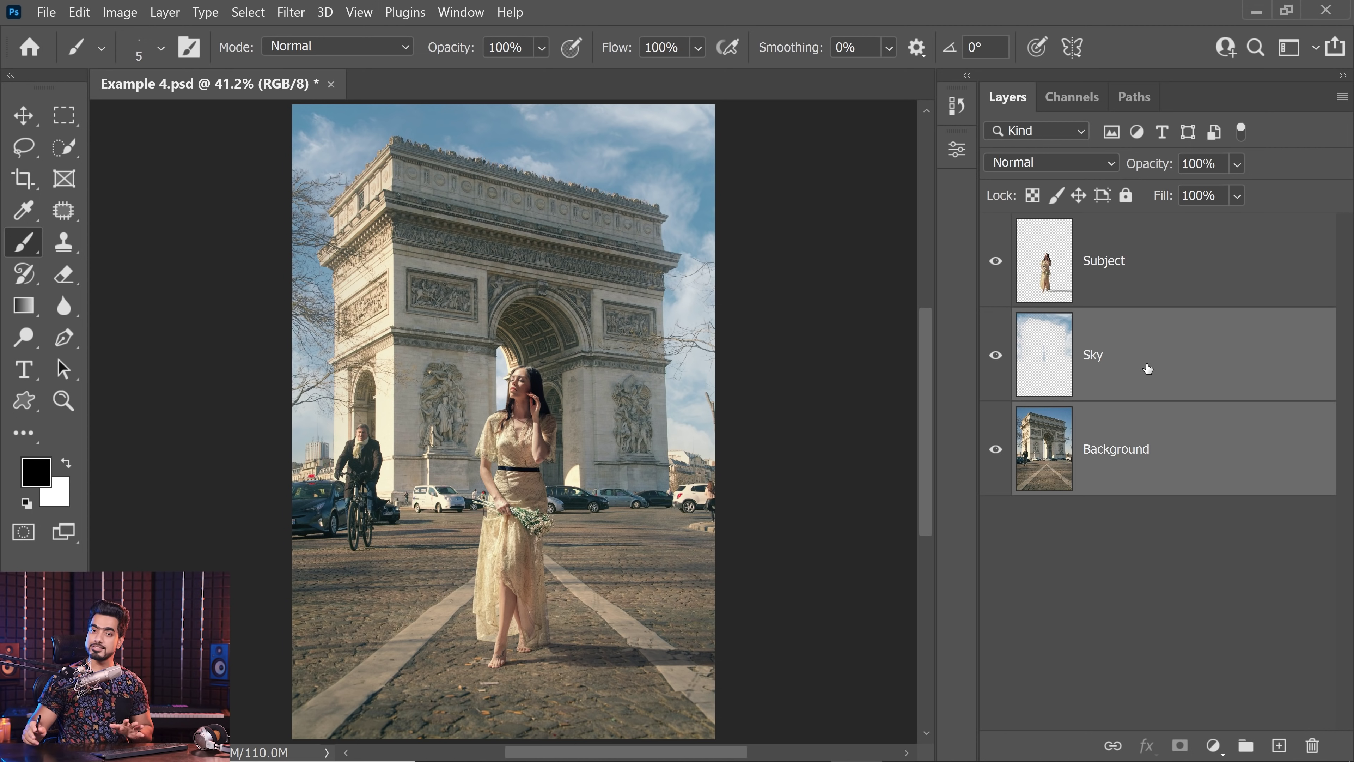
right_click(1158, 356)
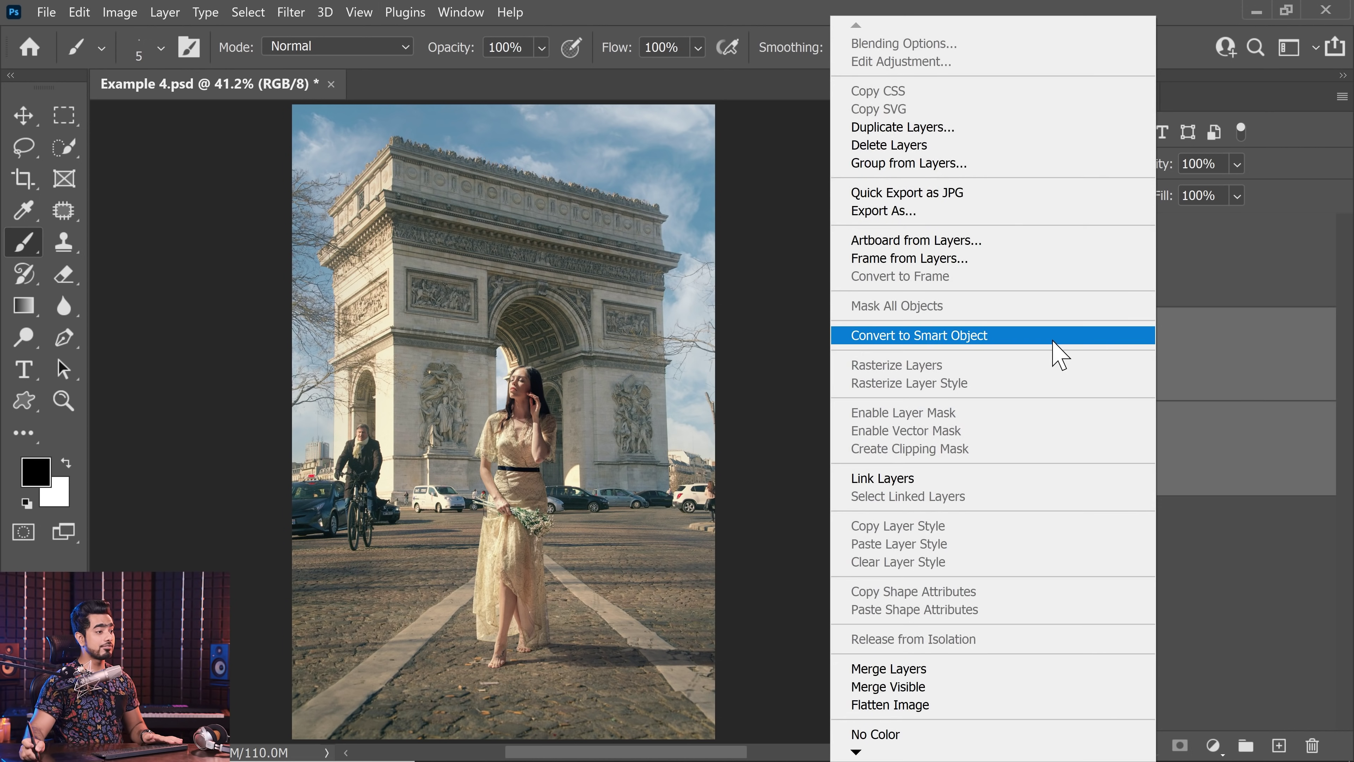
click(1054, 341)
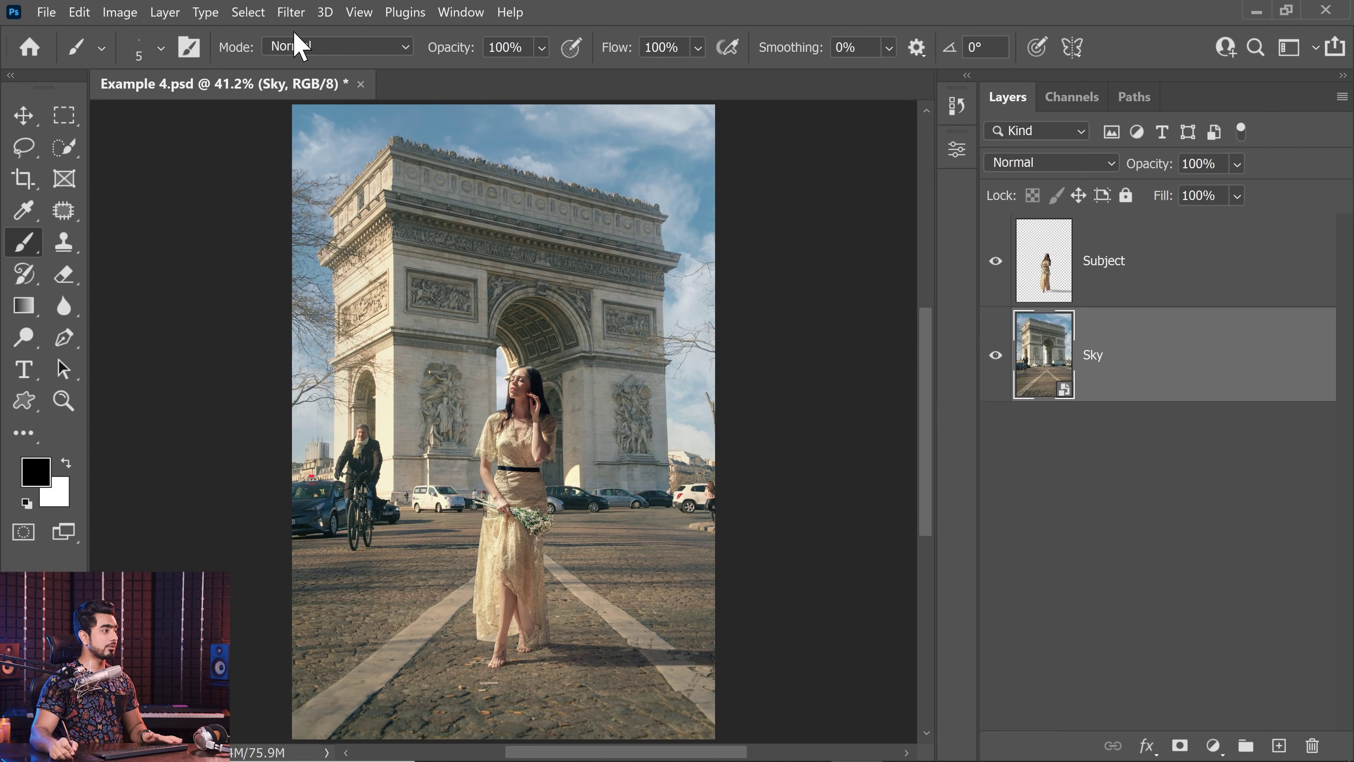
Apply a Tilt-Shift blur of 43 px to the Smart Object, with the focus area centred on the ground below the woman's feet.
click(296, 12)
mouse_move(501, 231)
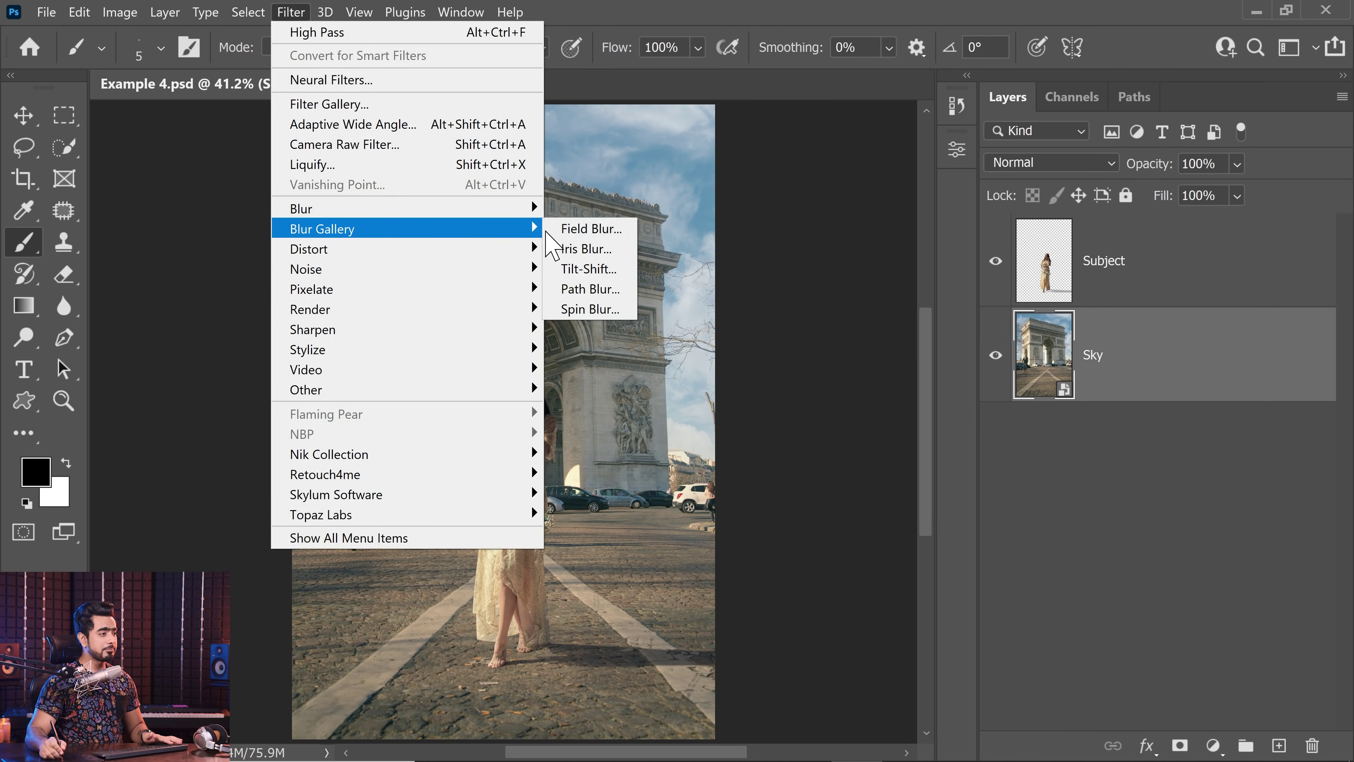
click(587, 264)
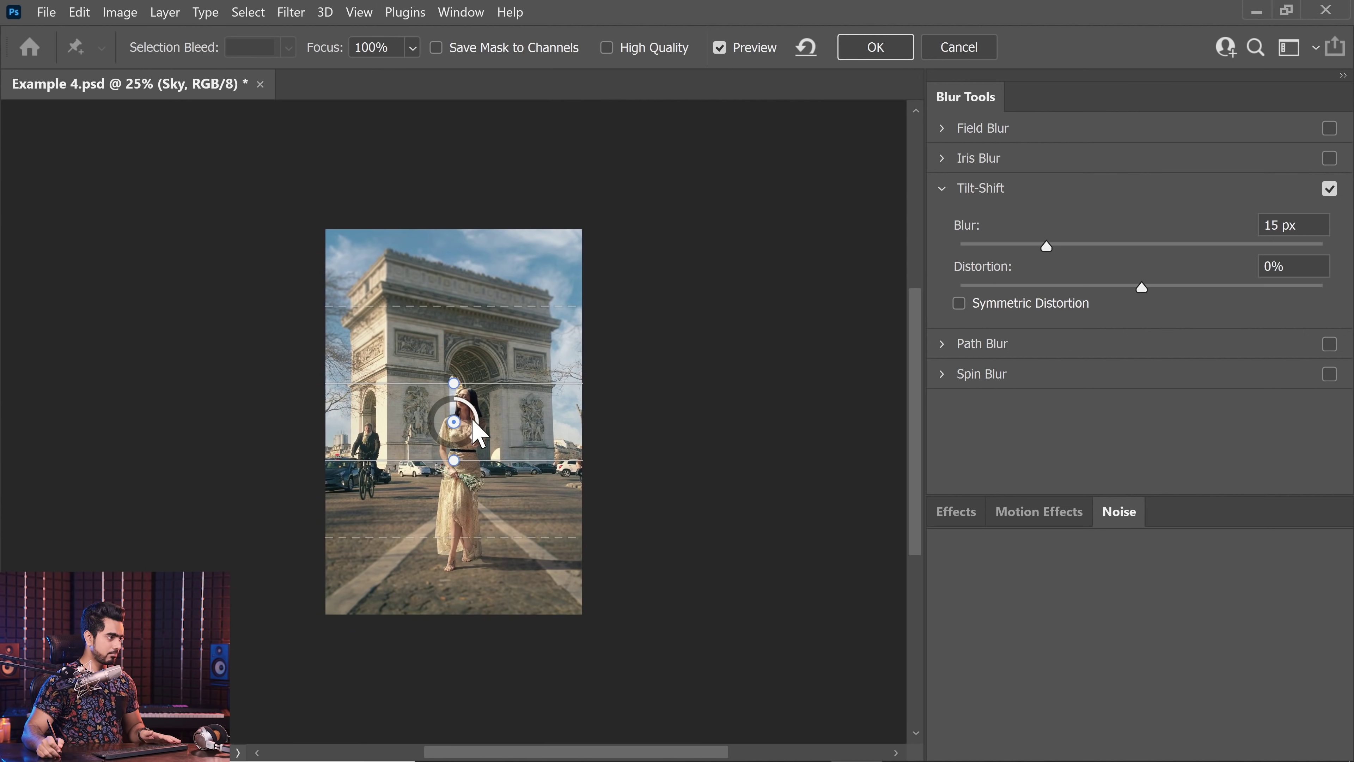
drag(453, 421, 472, 601)
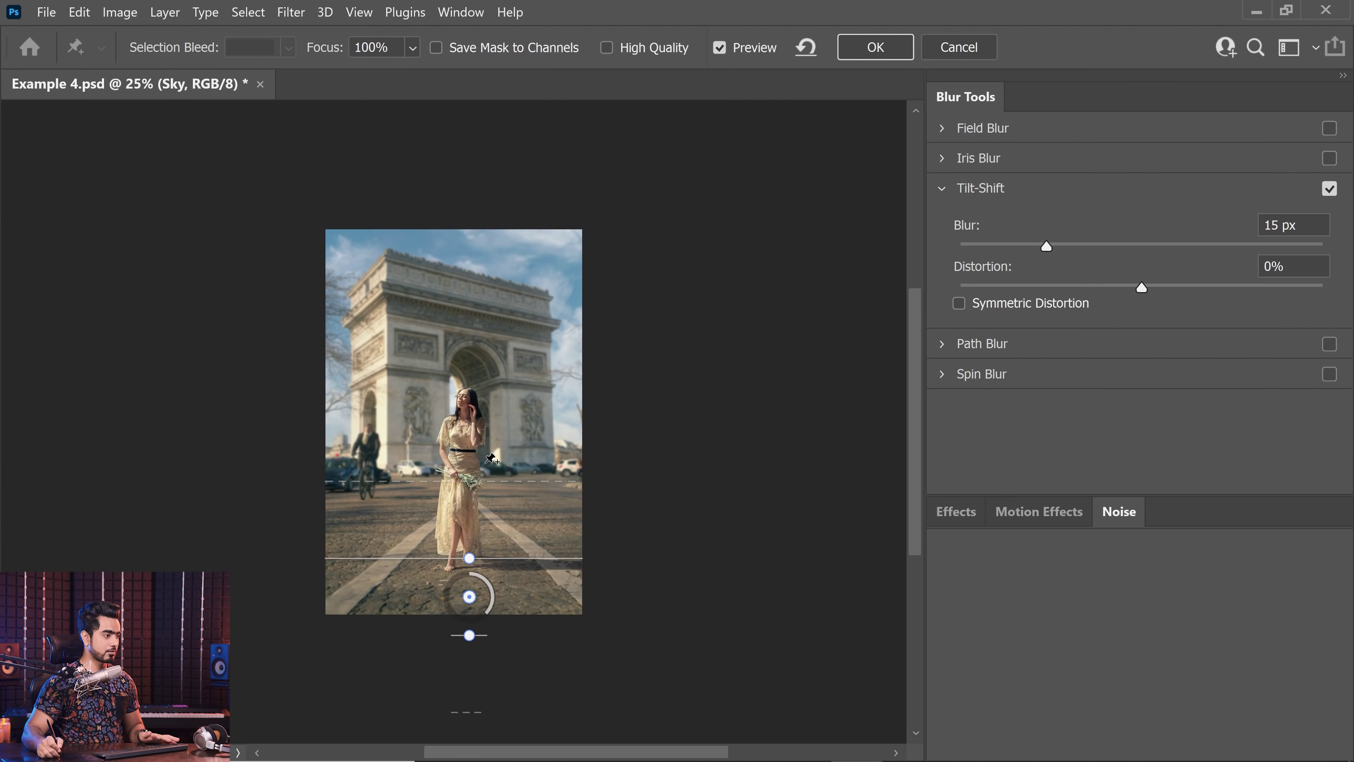
drag(1046, 245, 1115, 259)
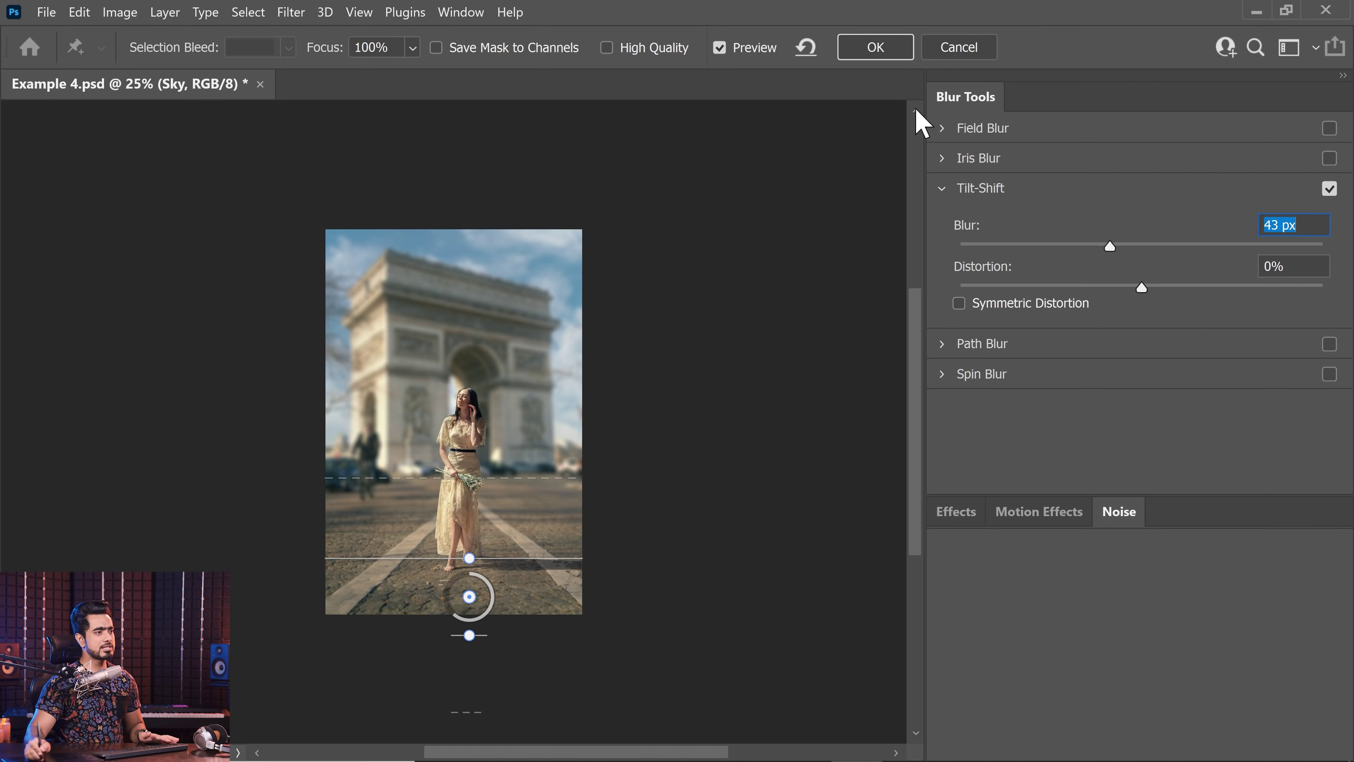
click(840, 49)
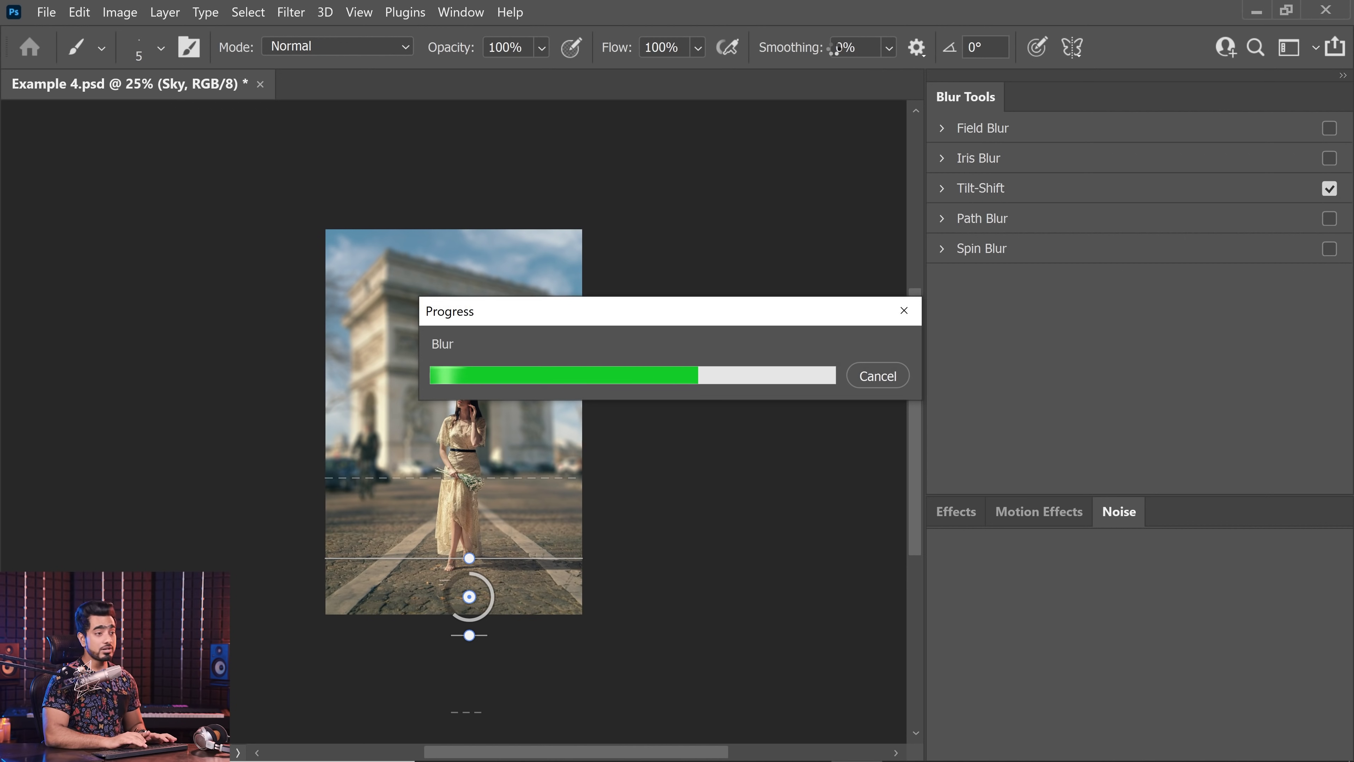
key(ctrl+0)
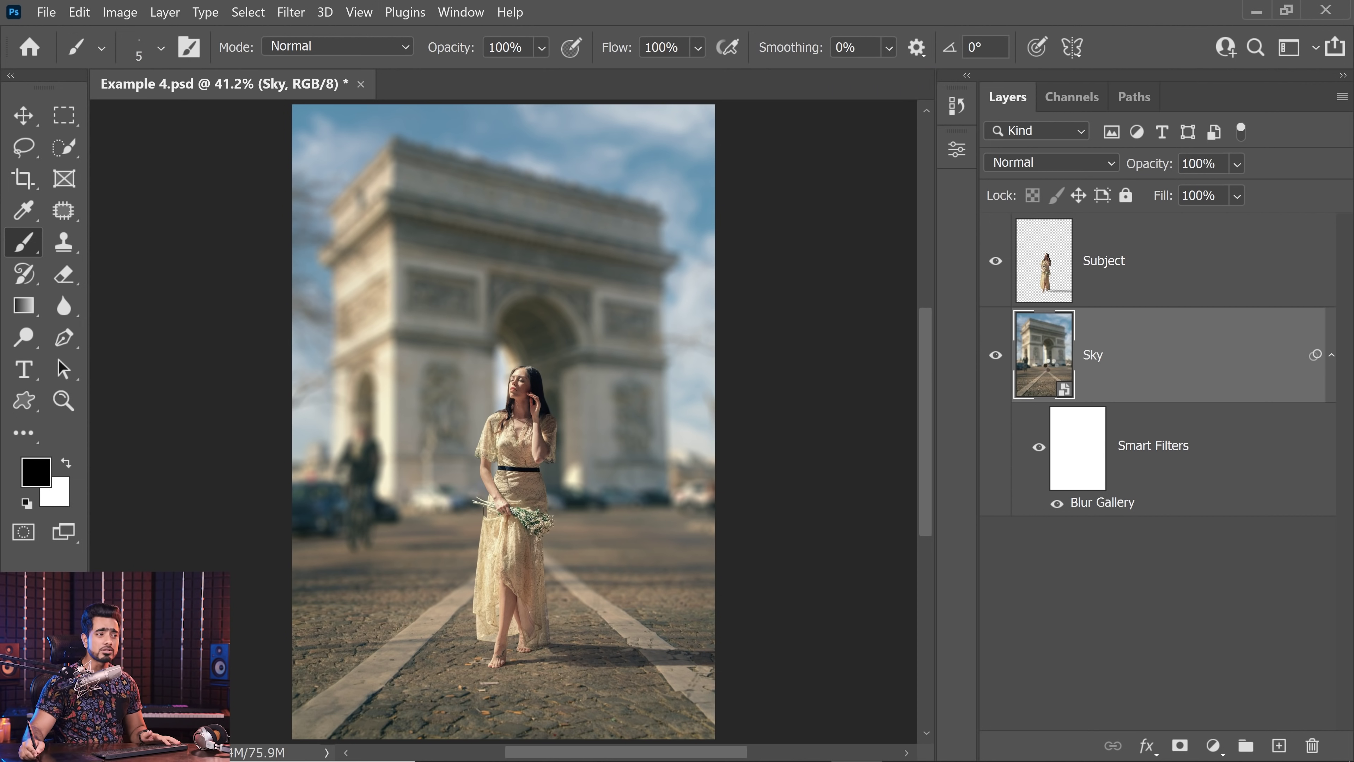
Open the Smart Object's contents, hide the Sky layer inside it and save the embedded file.
double_click(1050, 374)
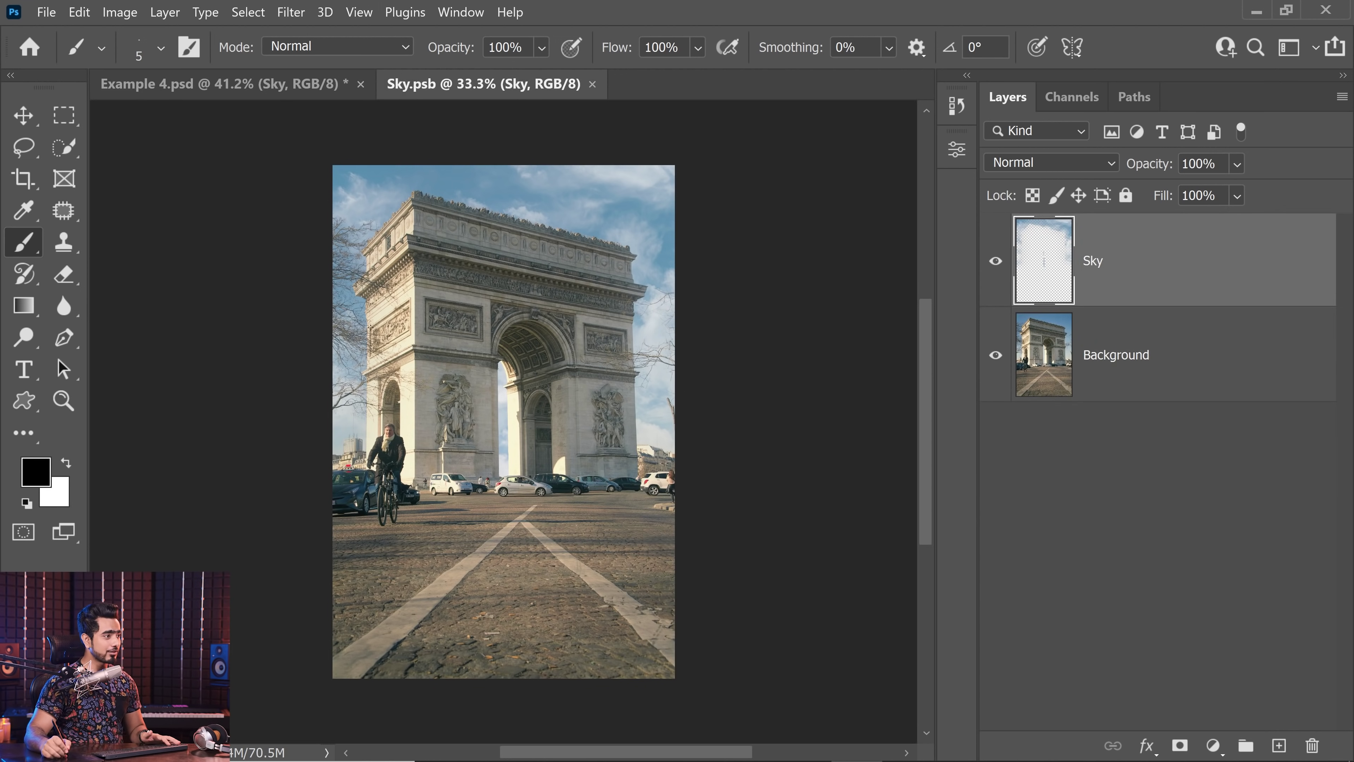
click(995, 261)
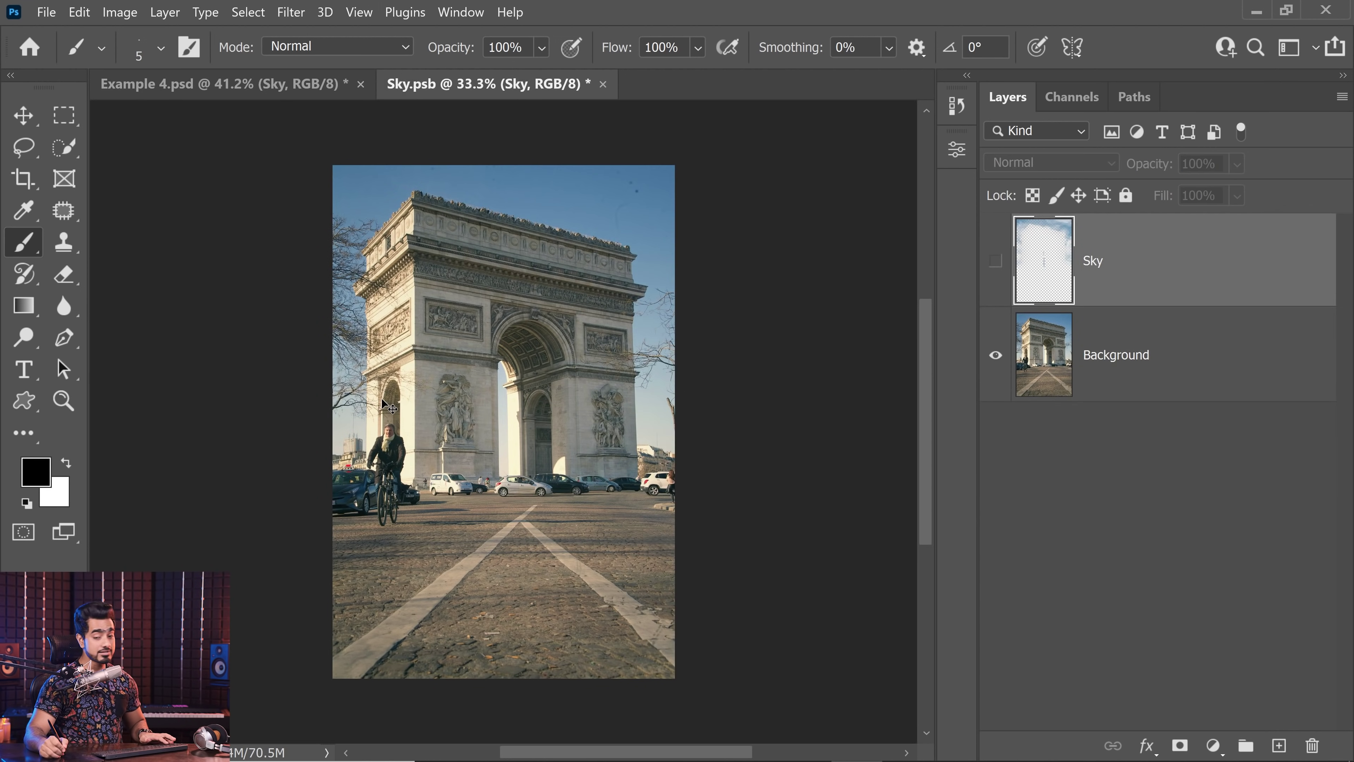
key(ctrl+s)
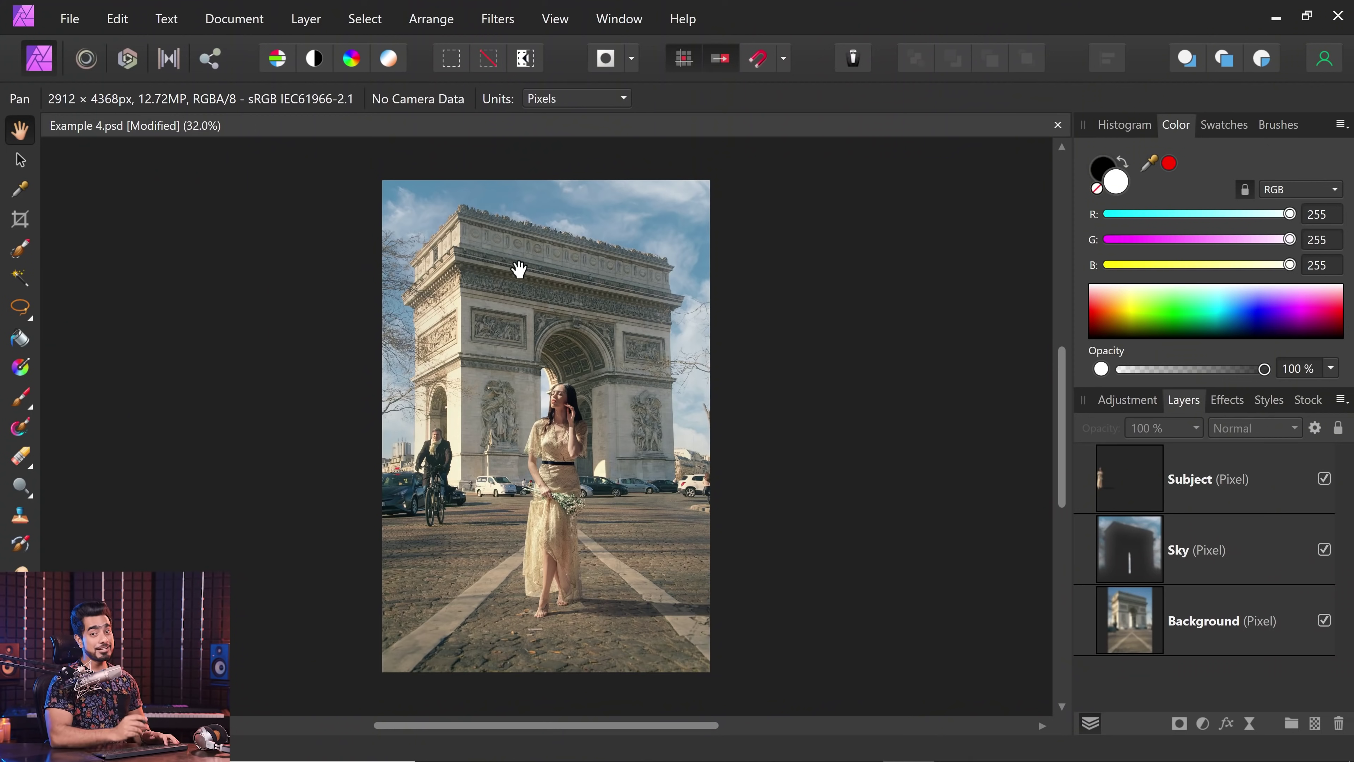
In Affinity Photo, set the Assistant's handling of filter layers added to a selection to "Add filter as new layer".
click(853, 67)
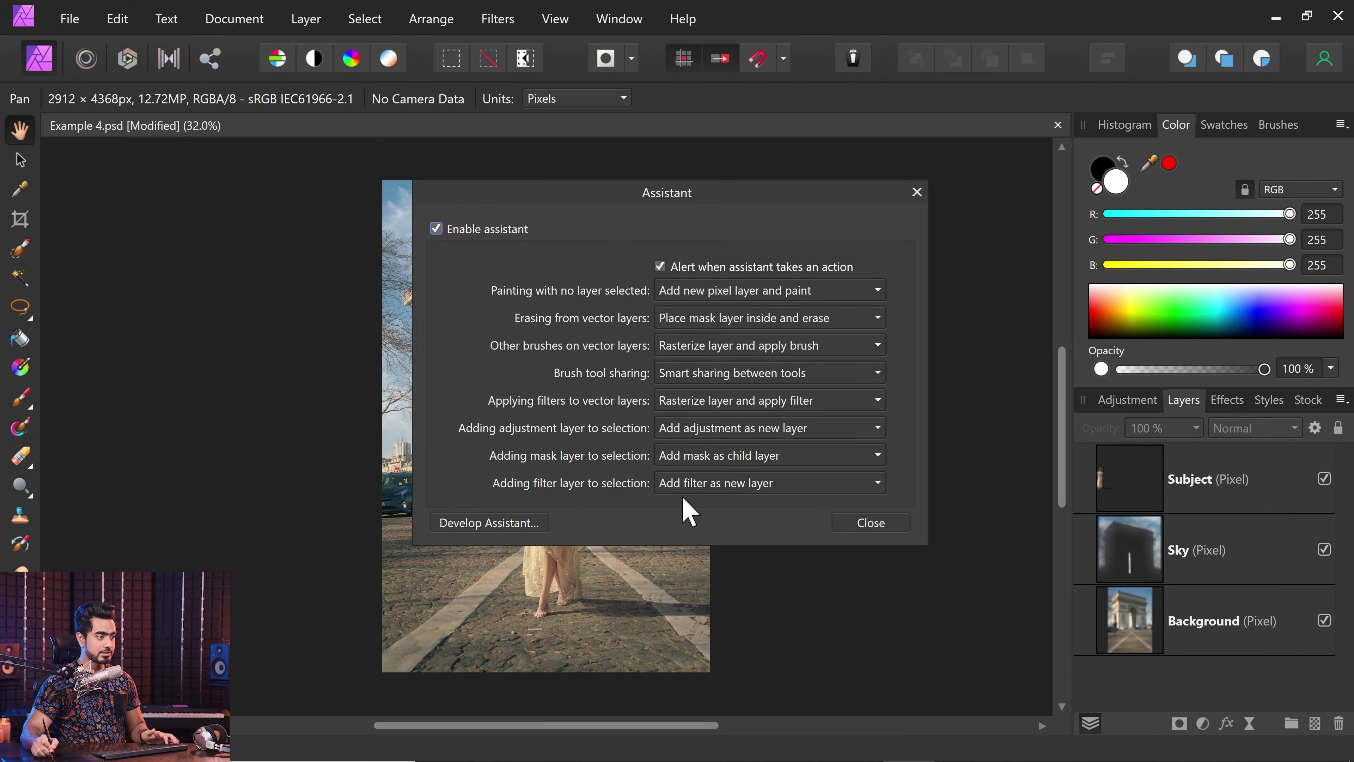
click(713, 490)
click(709, 534)
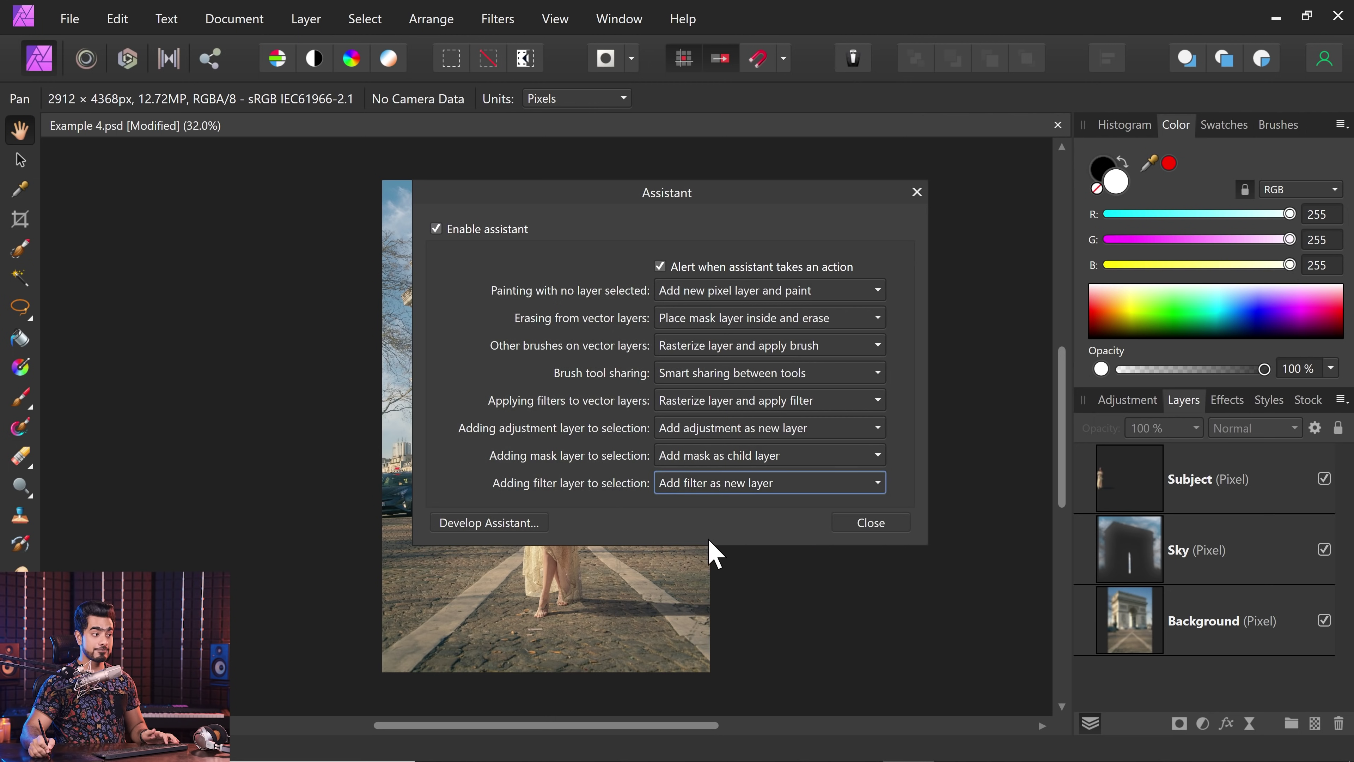
click(896, 526)
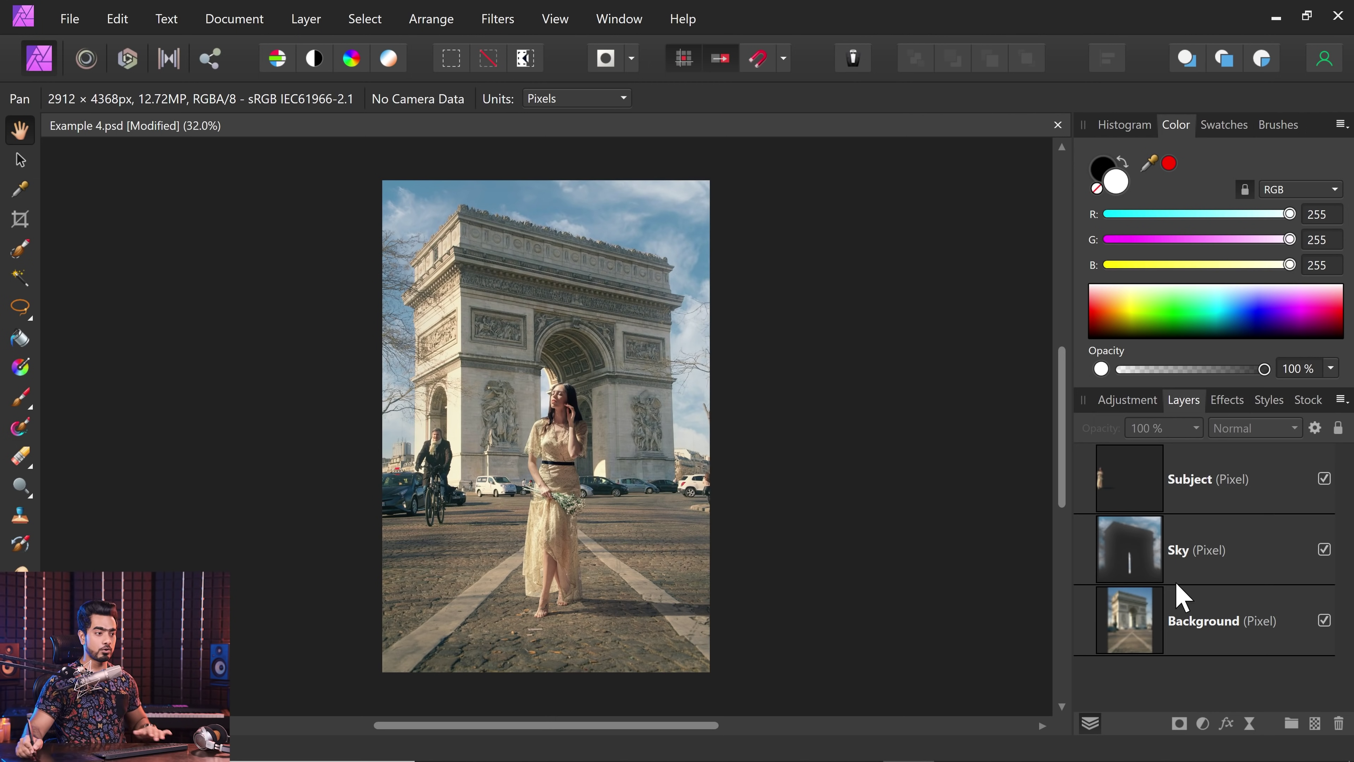
Add a live Depth of Field filter above the Sky layer and set its mode to Tilt Shift.
click(1212, 553)
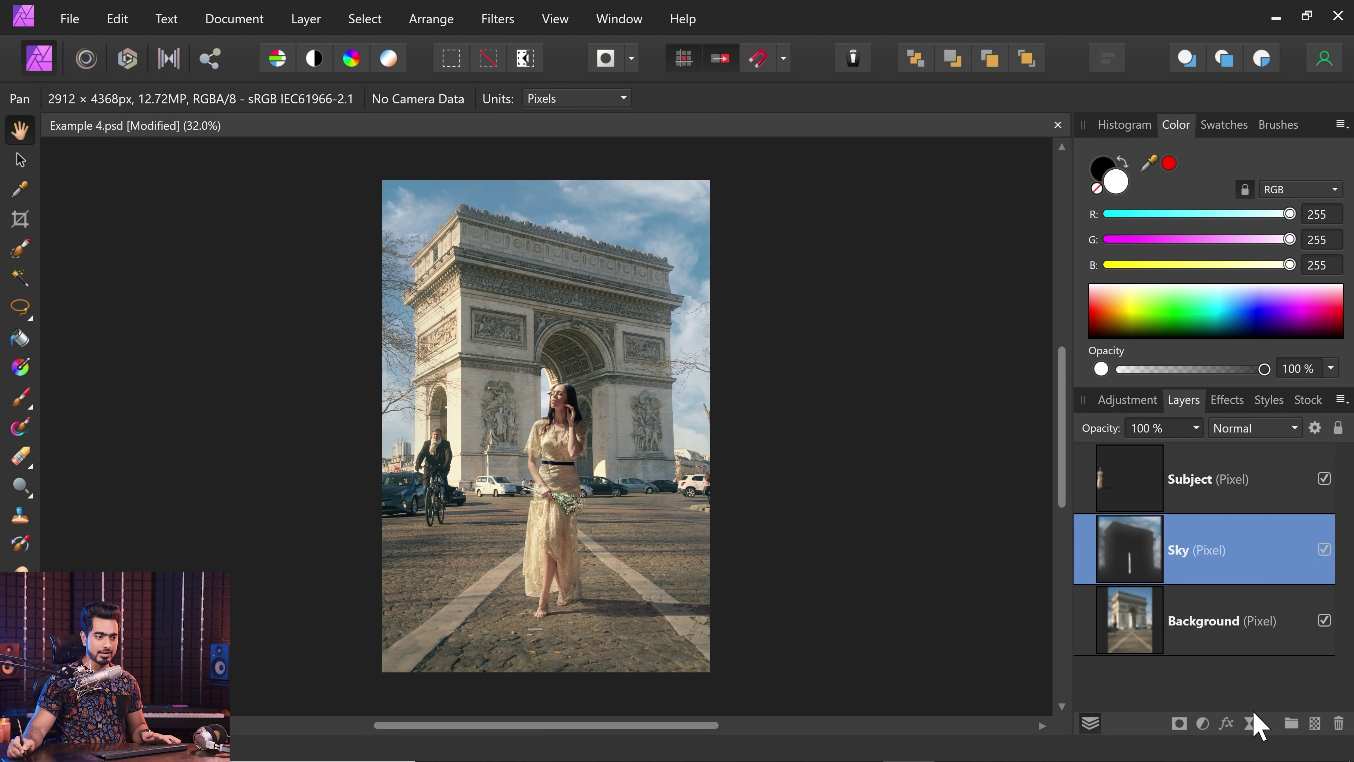
click(1249, 726)
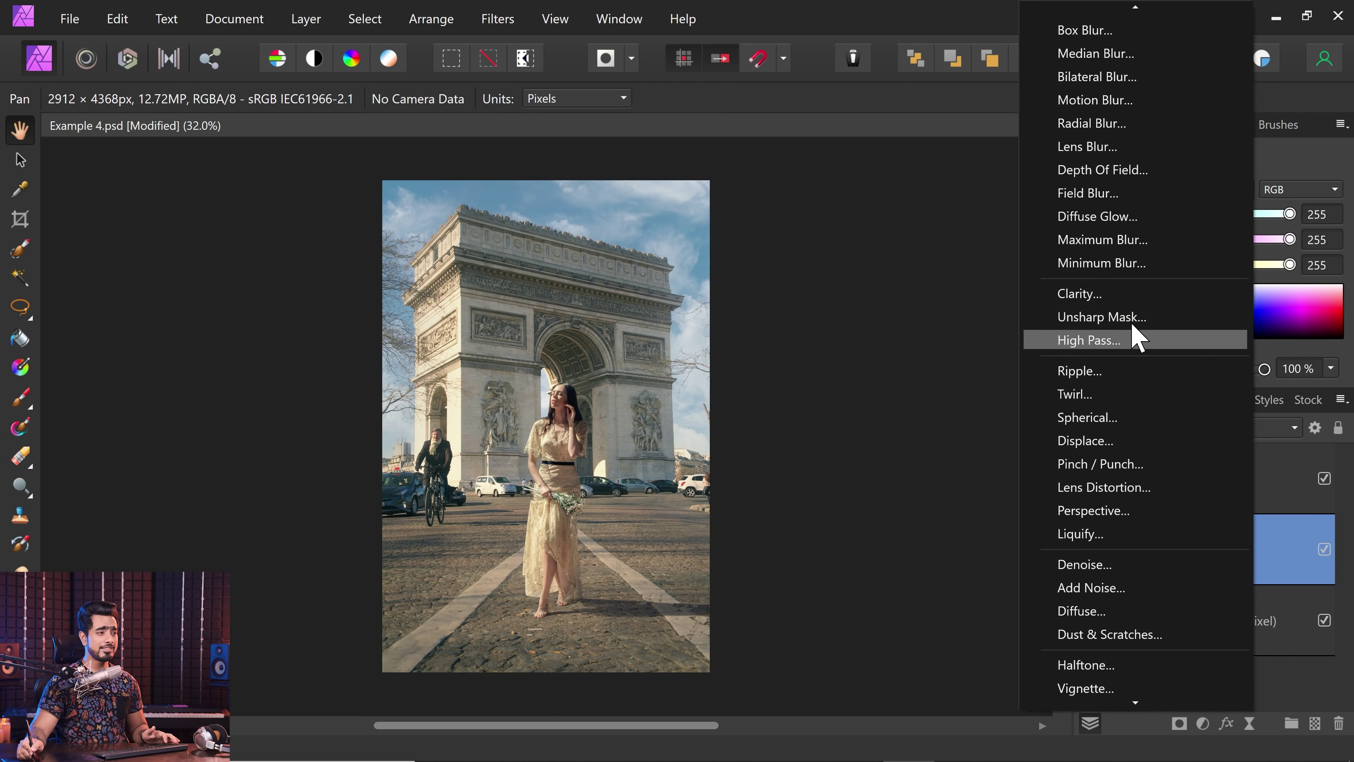
click(1146, 182)
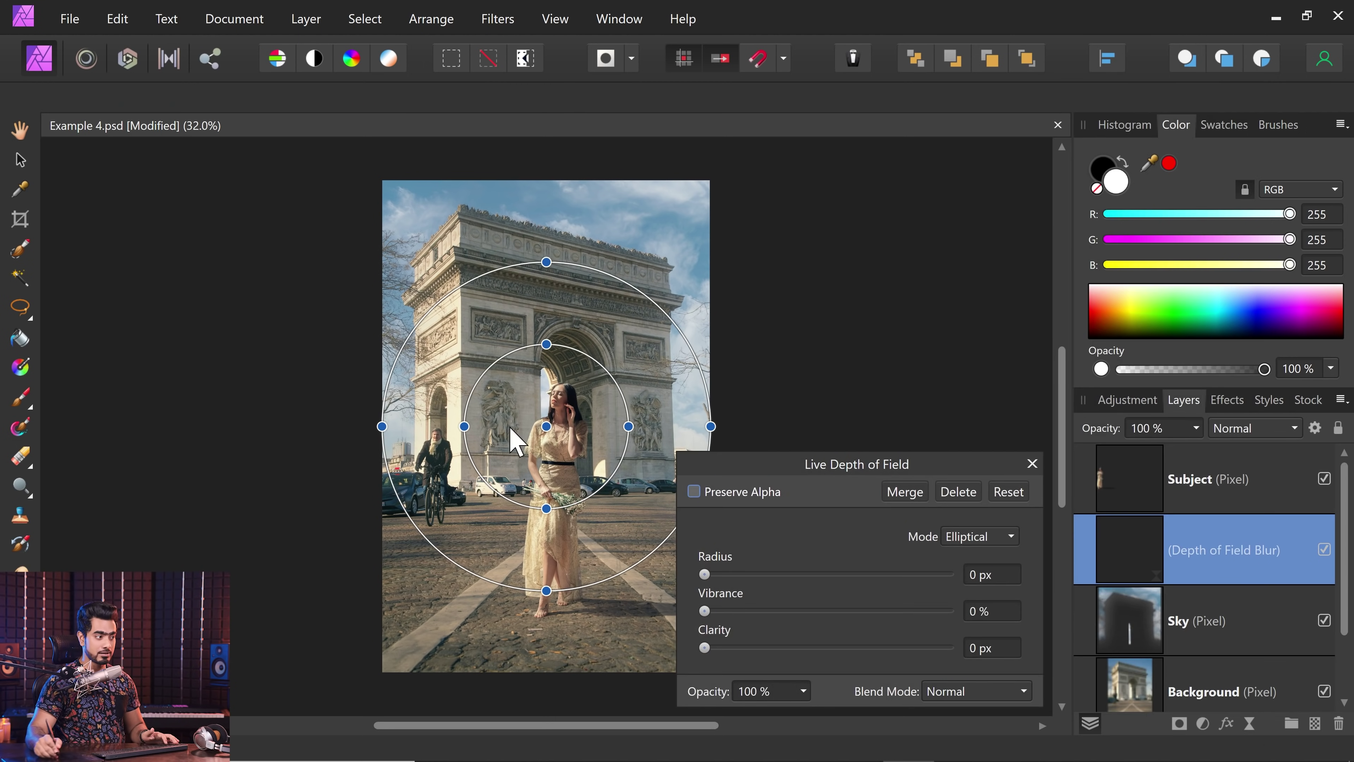
click(983, 536)
click(978, 581)
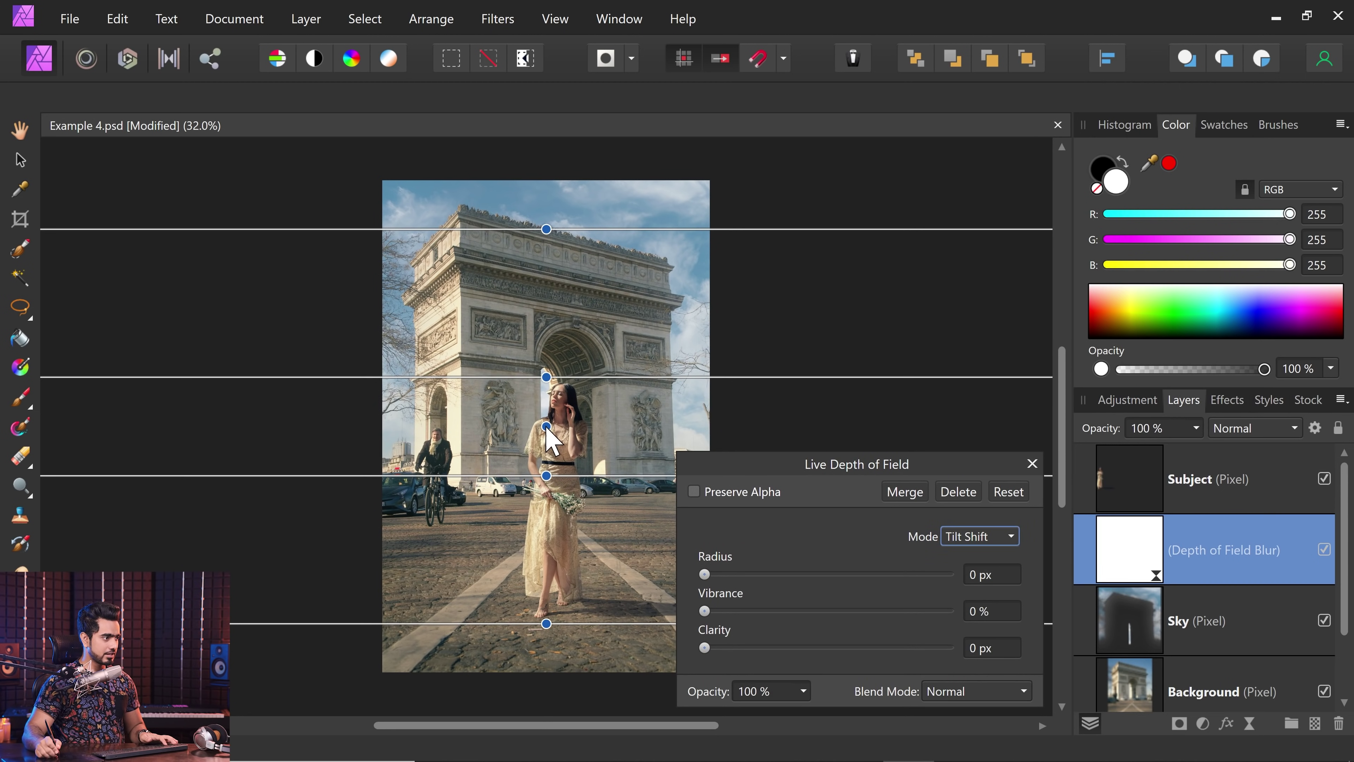
Move the tilt-shift focus below the woman's feet, bring its upper blur boundary closer and set the Radius to 68.1 px.
drag(555, 525, 552, 663)
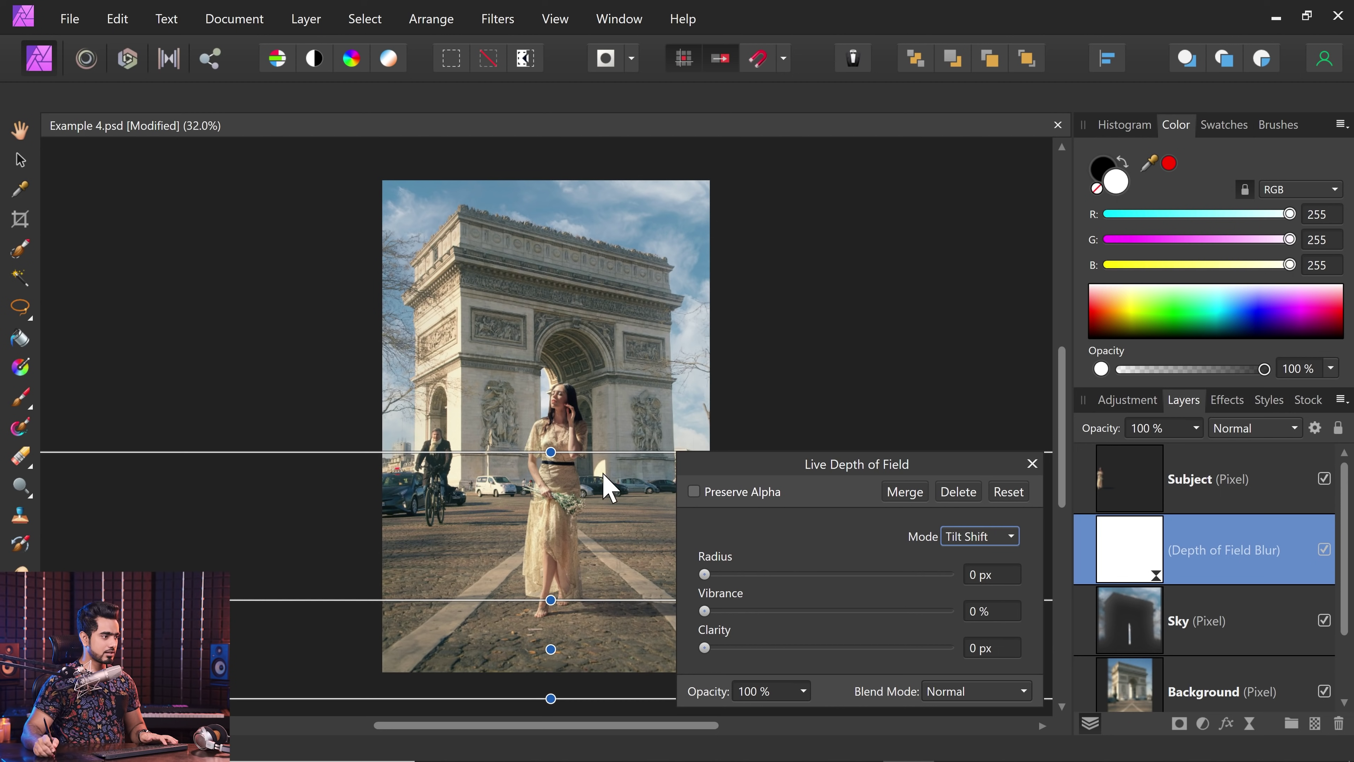
drag(551, 453, 552, 488)
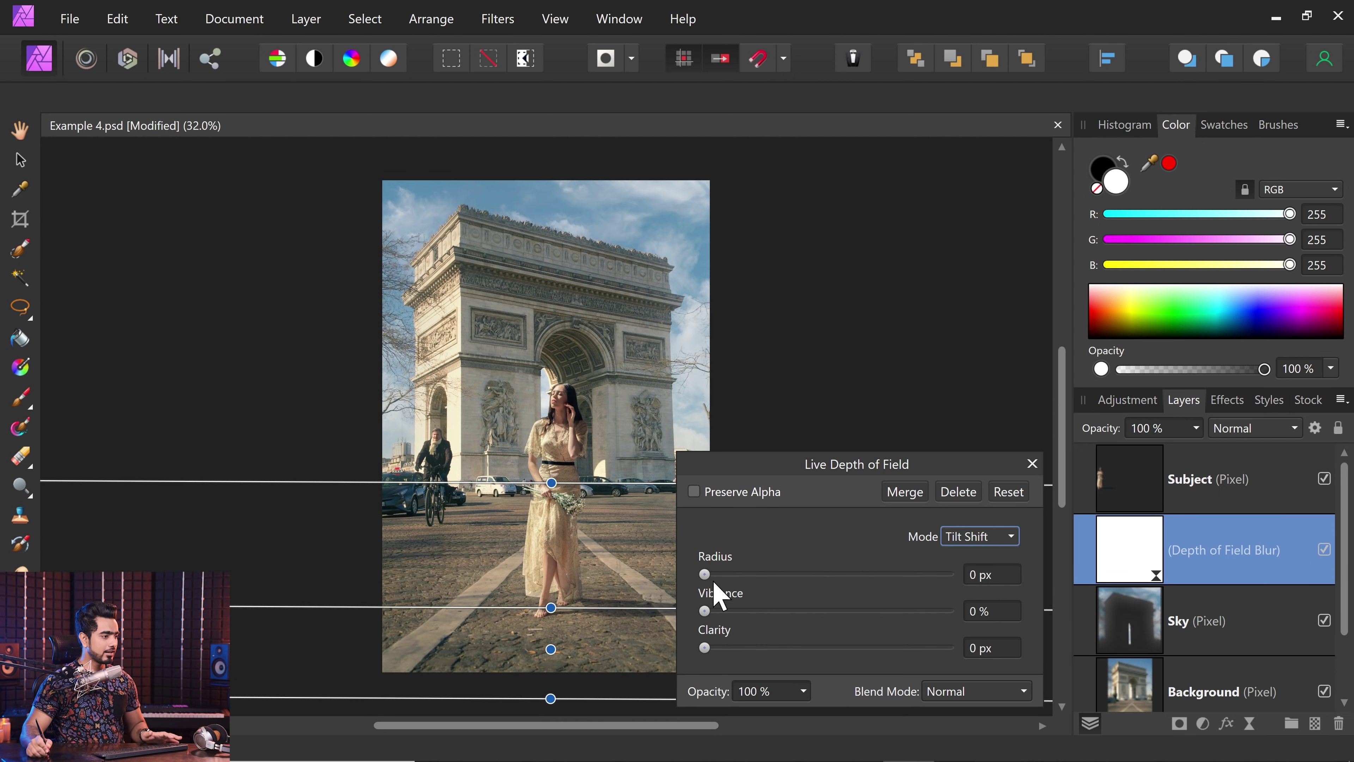
drag(705, 574, 930, 584)
drag(705, 611, 666, 629)
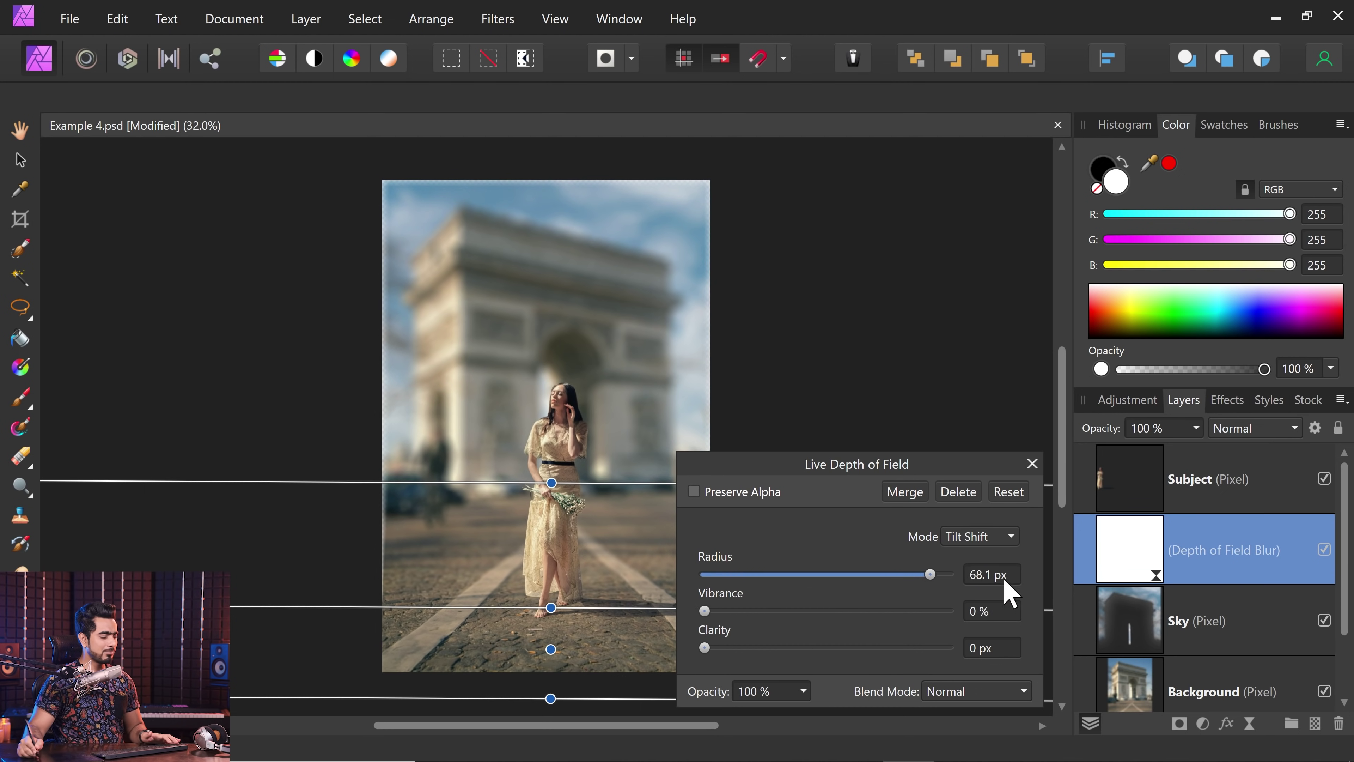
click(1032, 463)
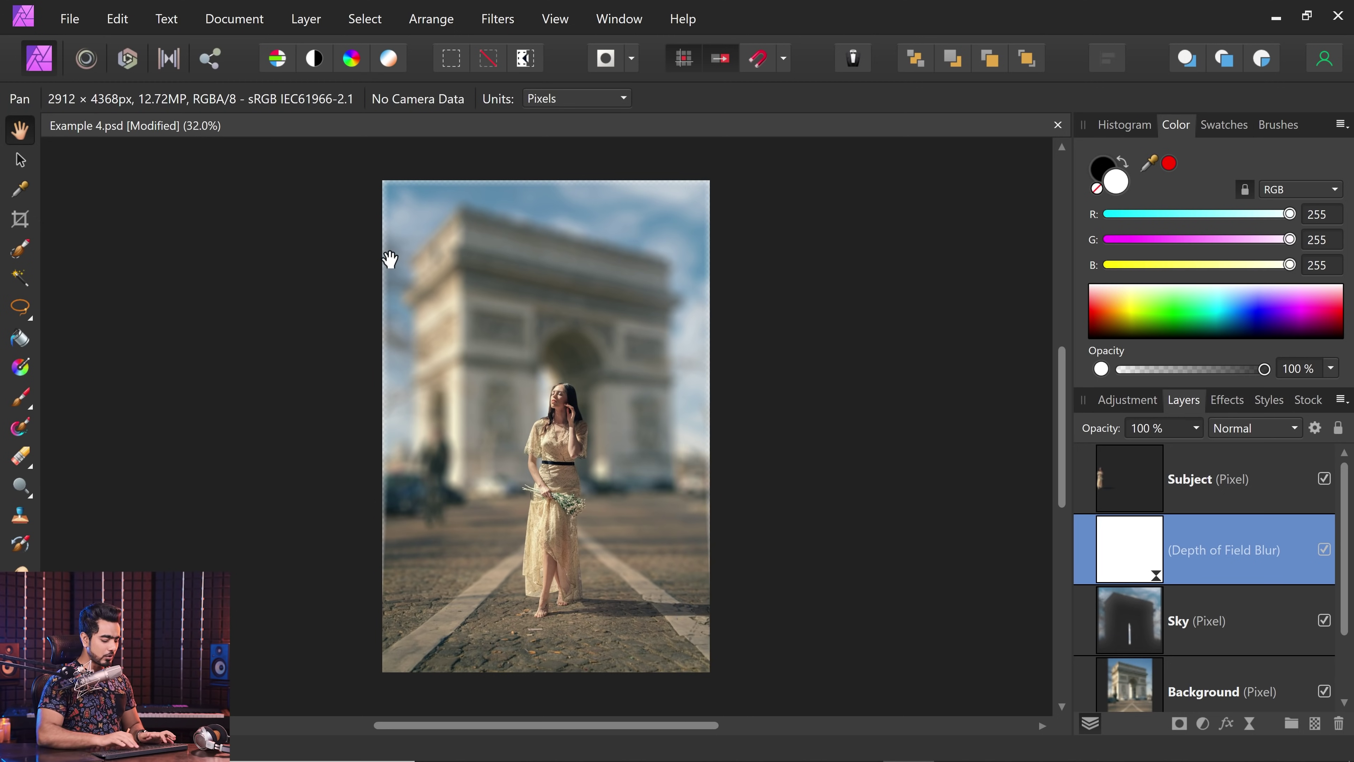
Inspect the blurred image edge and enable Preserve Alpha on the live Depth of Field filter.
key(ctrl+plus)
key(ctrl+plus)
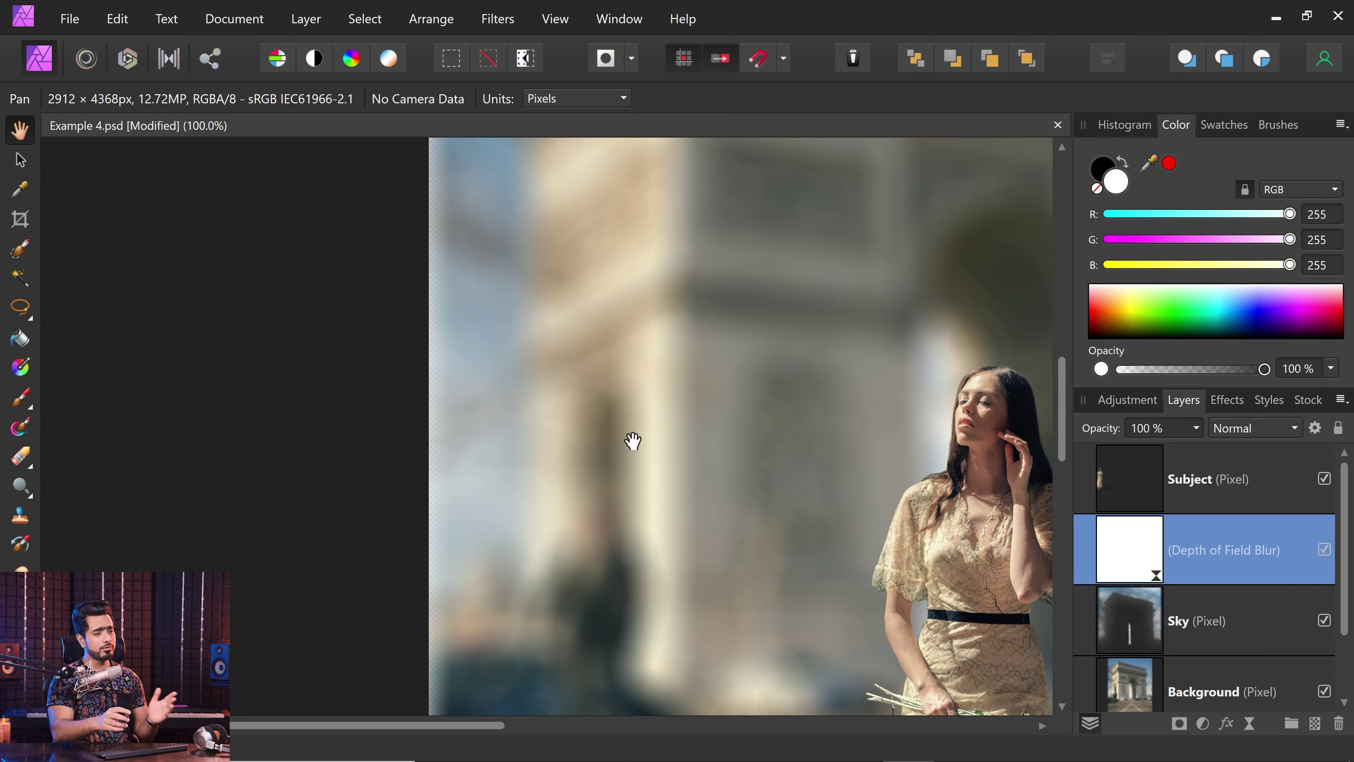
double_click(1126, 554)
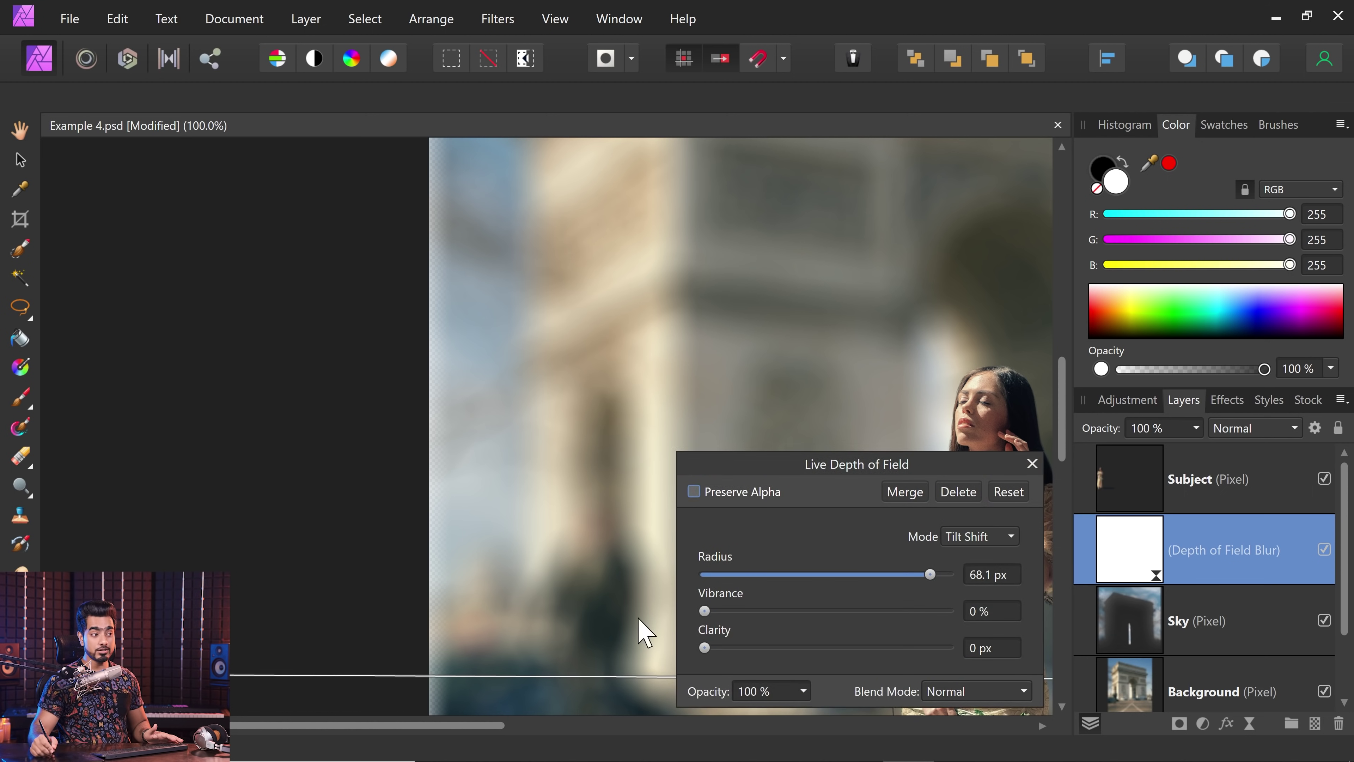
click(693, 491)
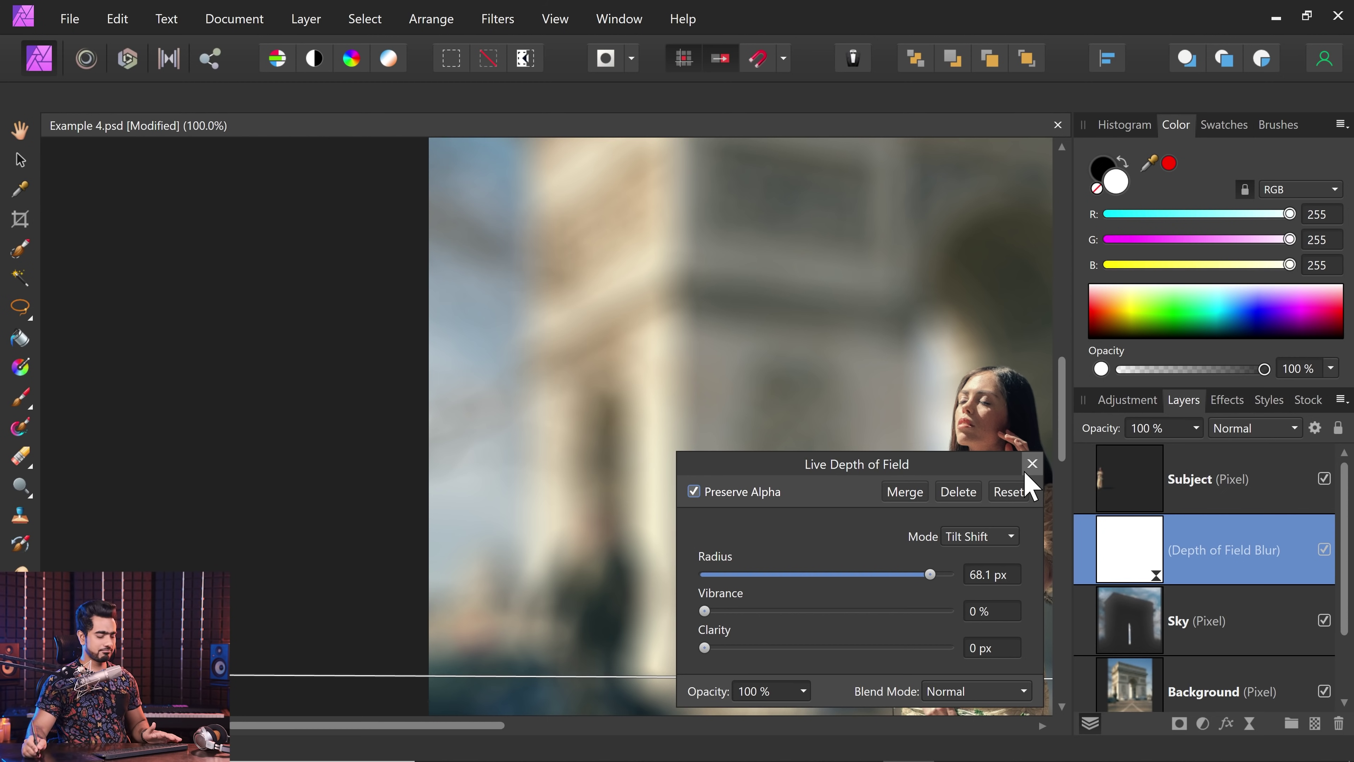
click(1032, 463)
key(ctrl+0)
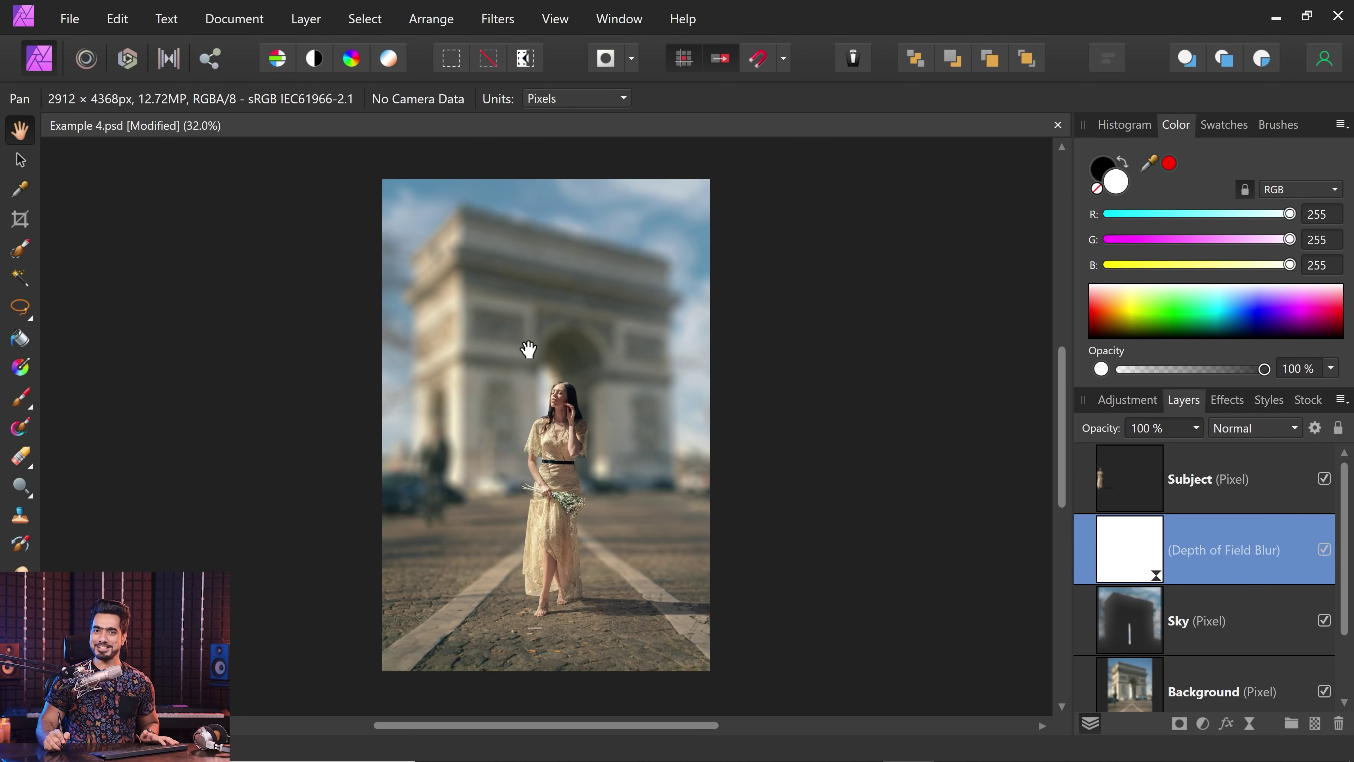
Add a pixel layer between the Sky layer and the Depth of Field Blur, and paint black brush strokes across the scene on it.
click(1250, 631)
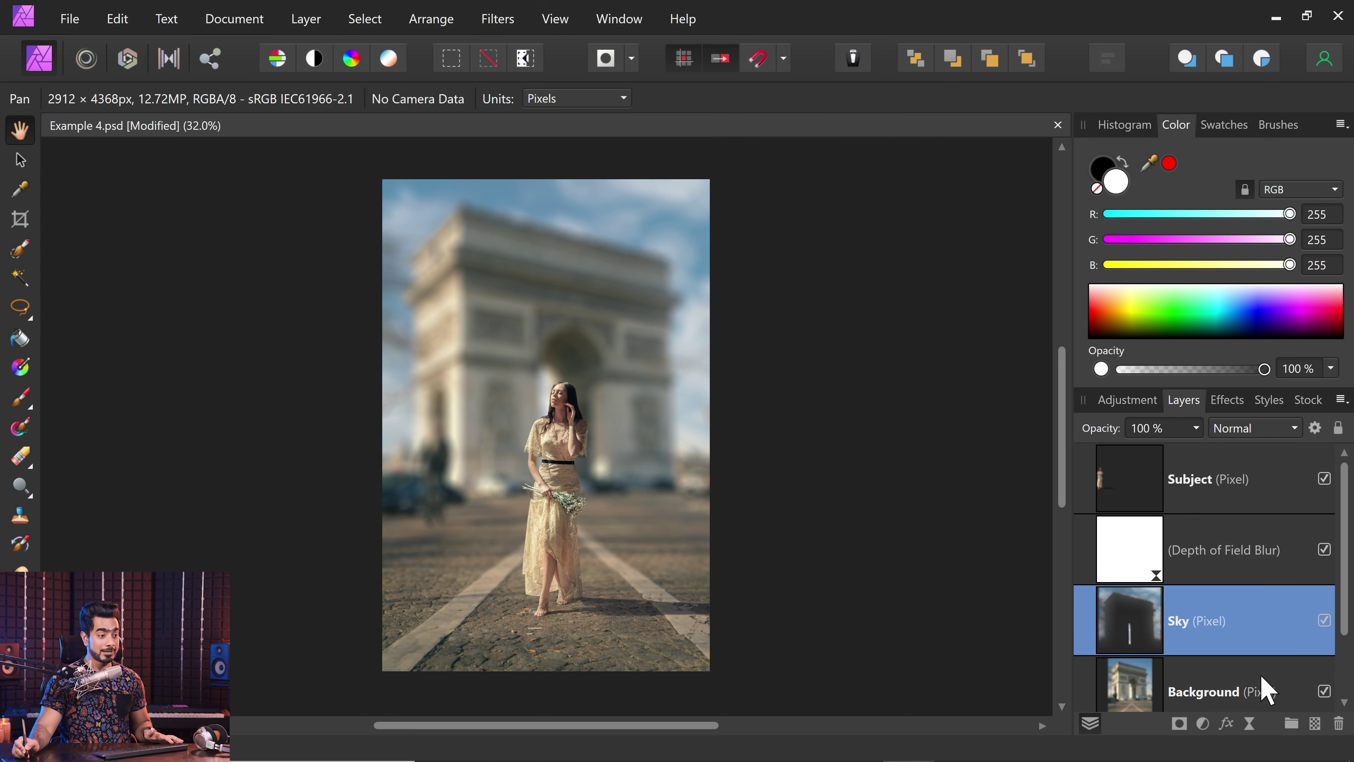
click(1314, 723)
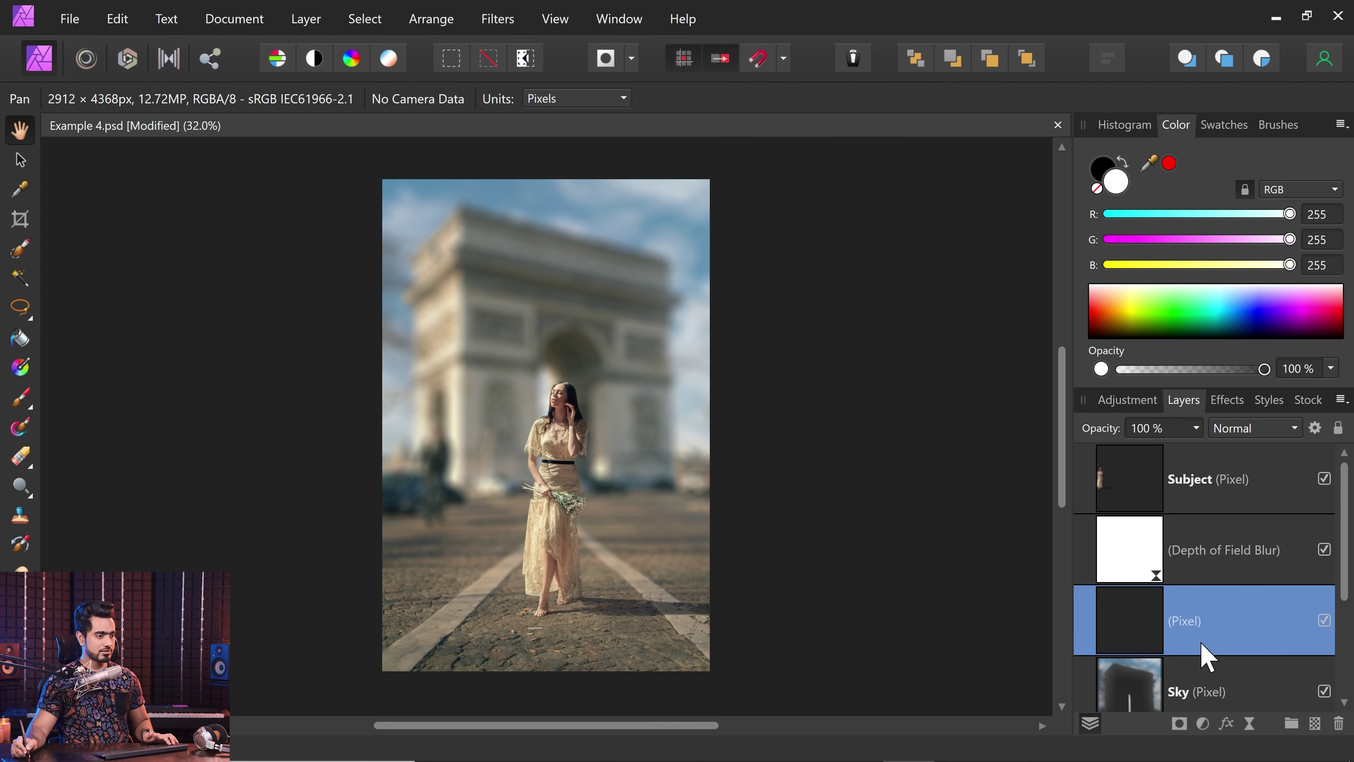
click(22, 402)
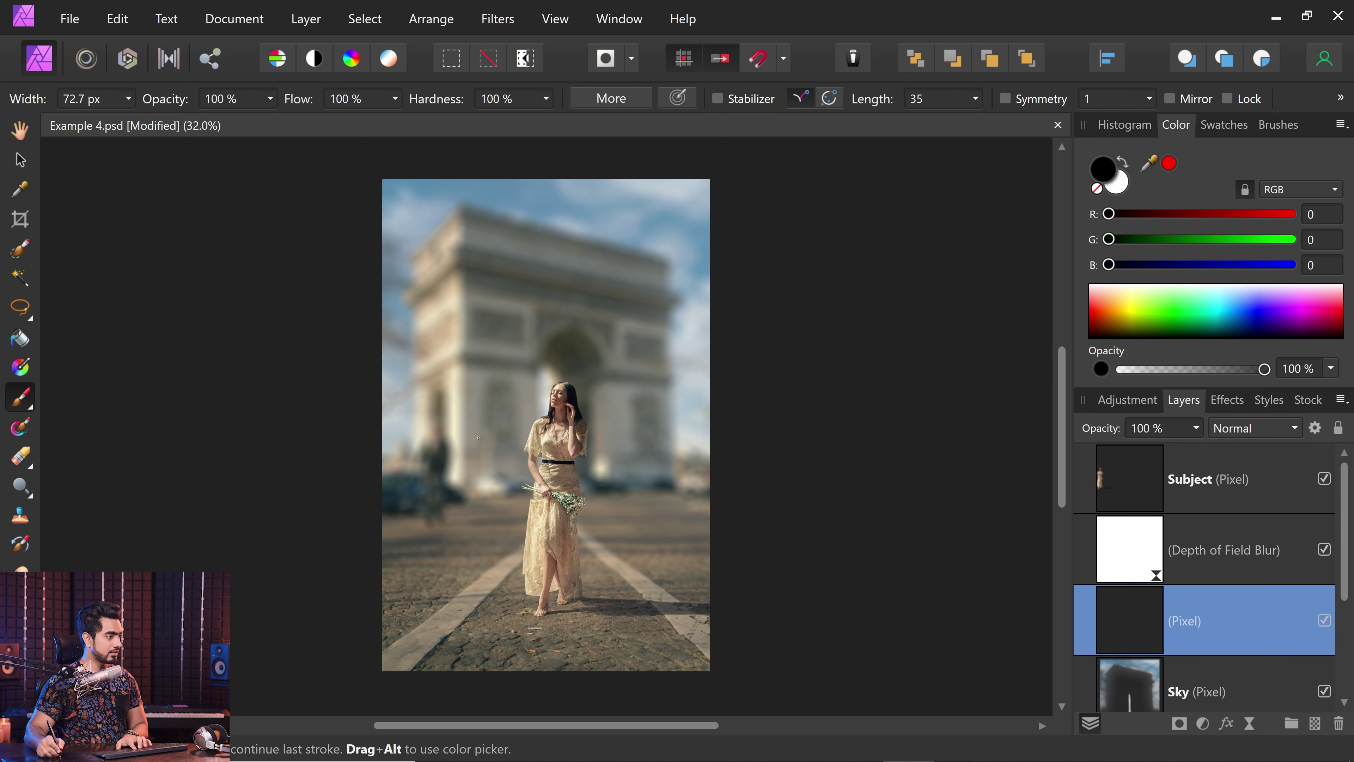
mouse_move(507, 368)
mouse_down()
mouse_move(488, 404)
mouse_move(504, 494)
mouse_up()
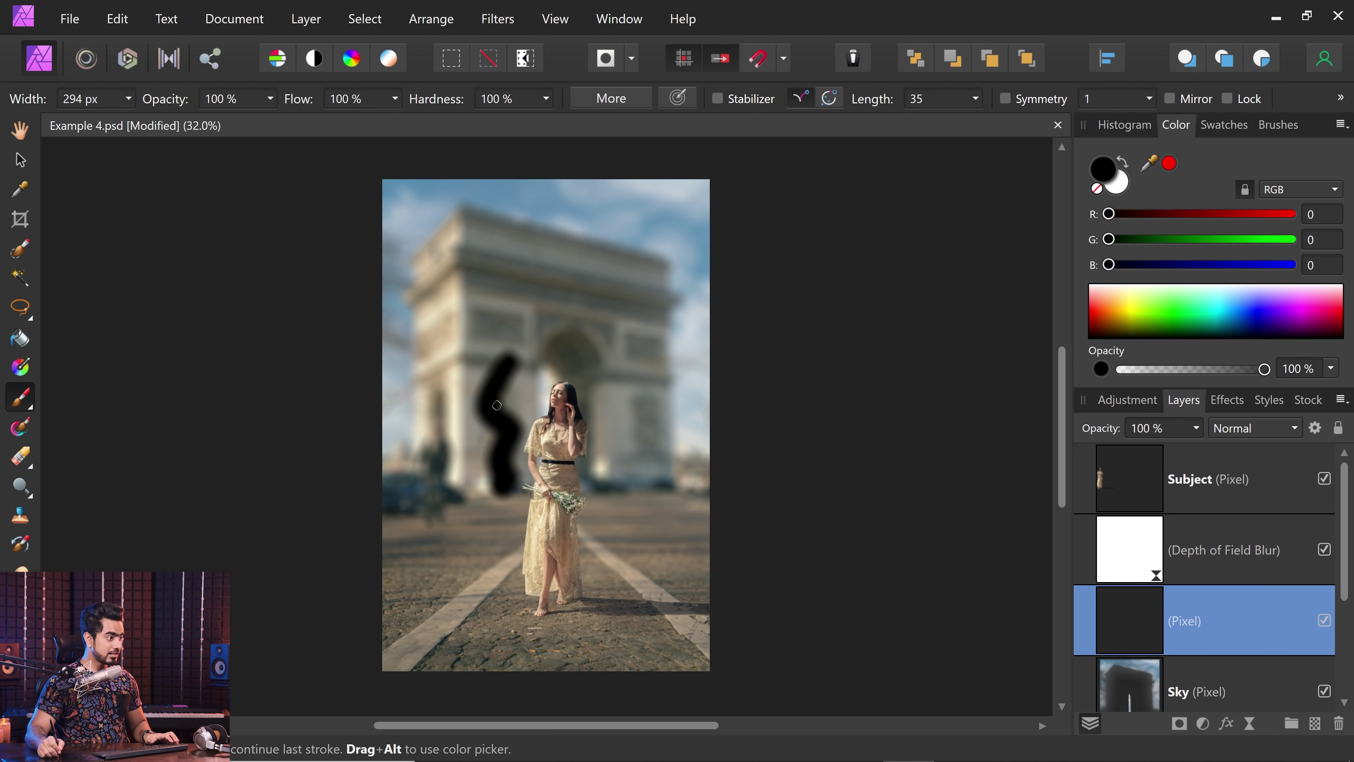
key(ctrl+z)
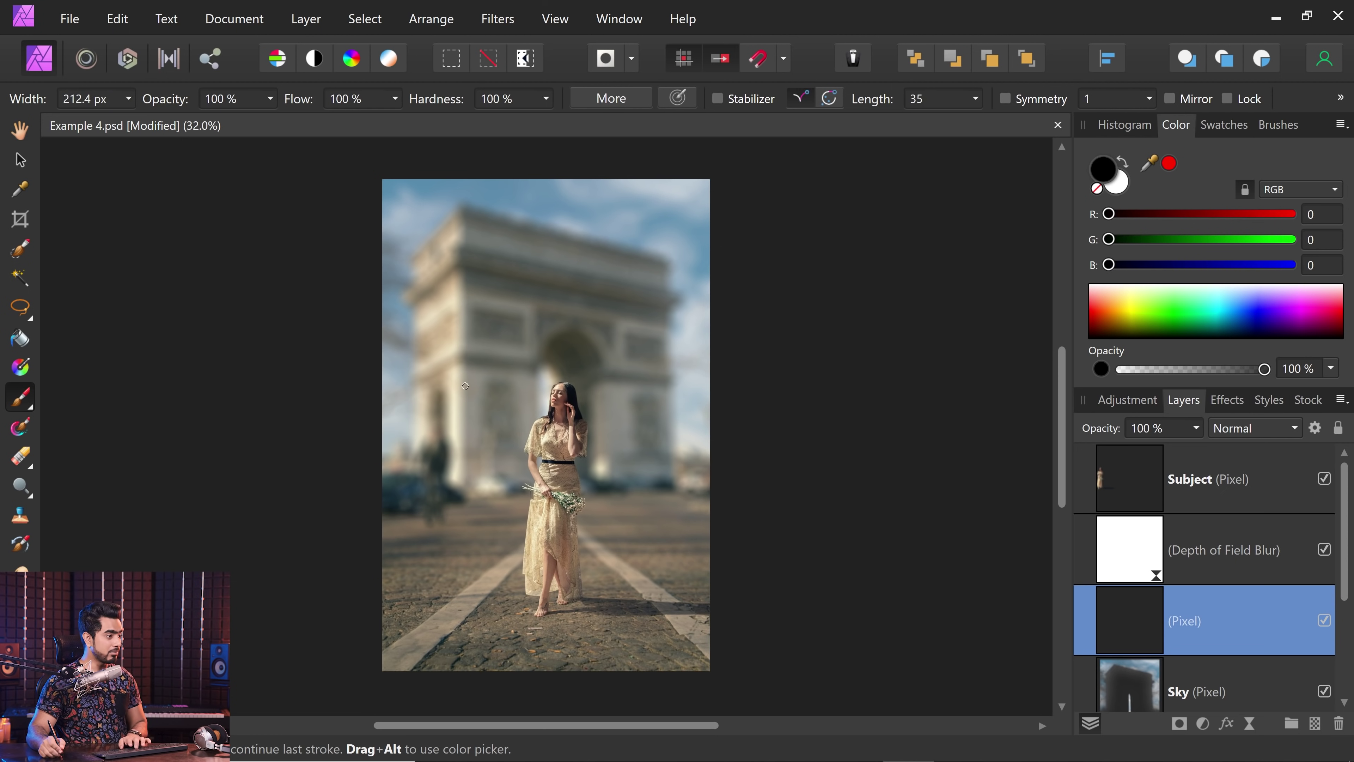
mouse_move(477, 401)
mouse_down()
mouse_move(464, 494)
mouse_move(486, 615)
mouse_move(511, 630)
mouse_move(662, 604)
mouse_up()
mouse_move(493, 612)
mouse_down()
mouse_move(458, 605)
mouse_move(616, 563)
mouse_move(645, 520)
mouse_move(659, 442)
mouse_move(638, 313)
mouse_move(550, 218)
mouse_move(453, 253)
mouse_move(559, 345)
mouse_move(570, 426)
mouse_move(498, 358)
mouse_move(546, 236)
mouse_move(487, 232)
mouse_up()
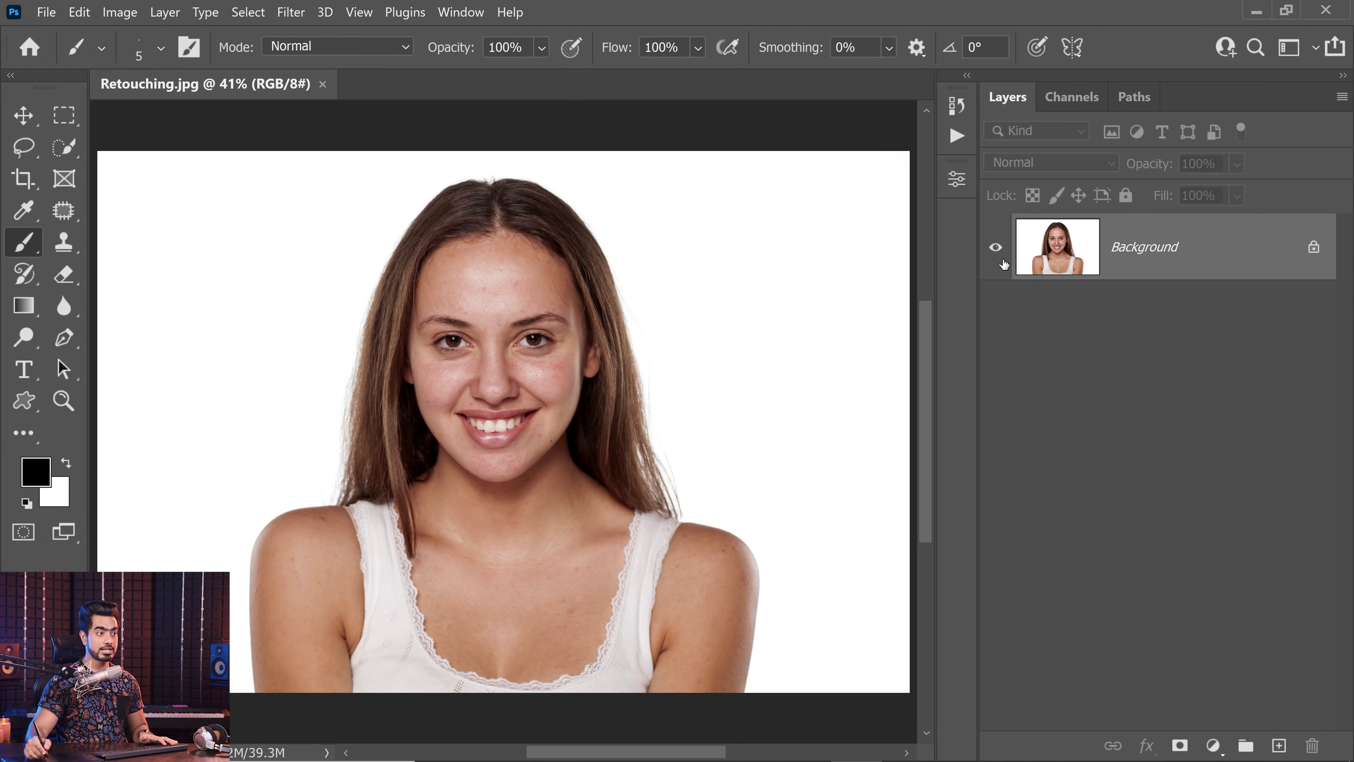
With Retouching.jpg open in Photoshop, display the Actions list and enlarge it to view all the action sets.
click(956, 136)
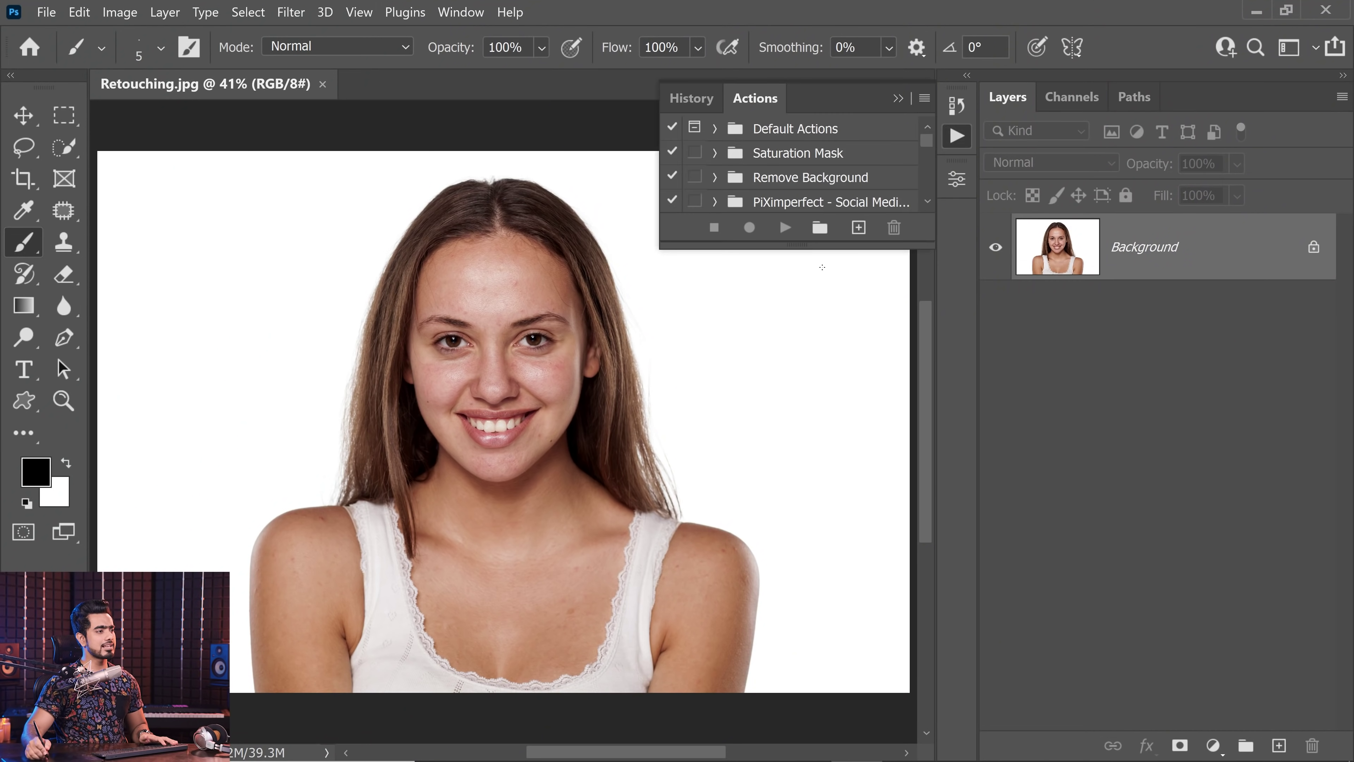
drag(824, 249, 818, 647)
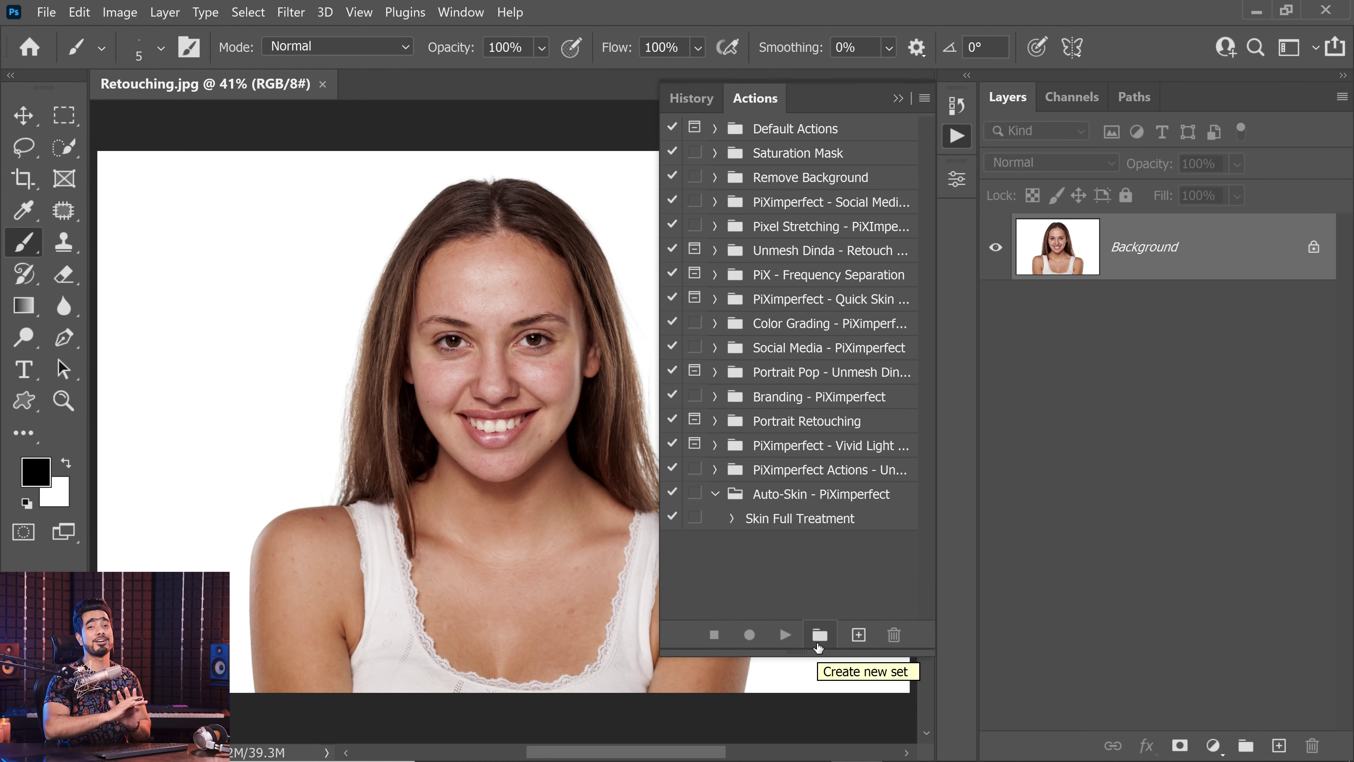
Run the Skin Full Treatment action on the portrait and compare the retouched face with the original Background layer.
click(815, 526)
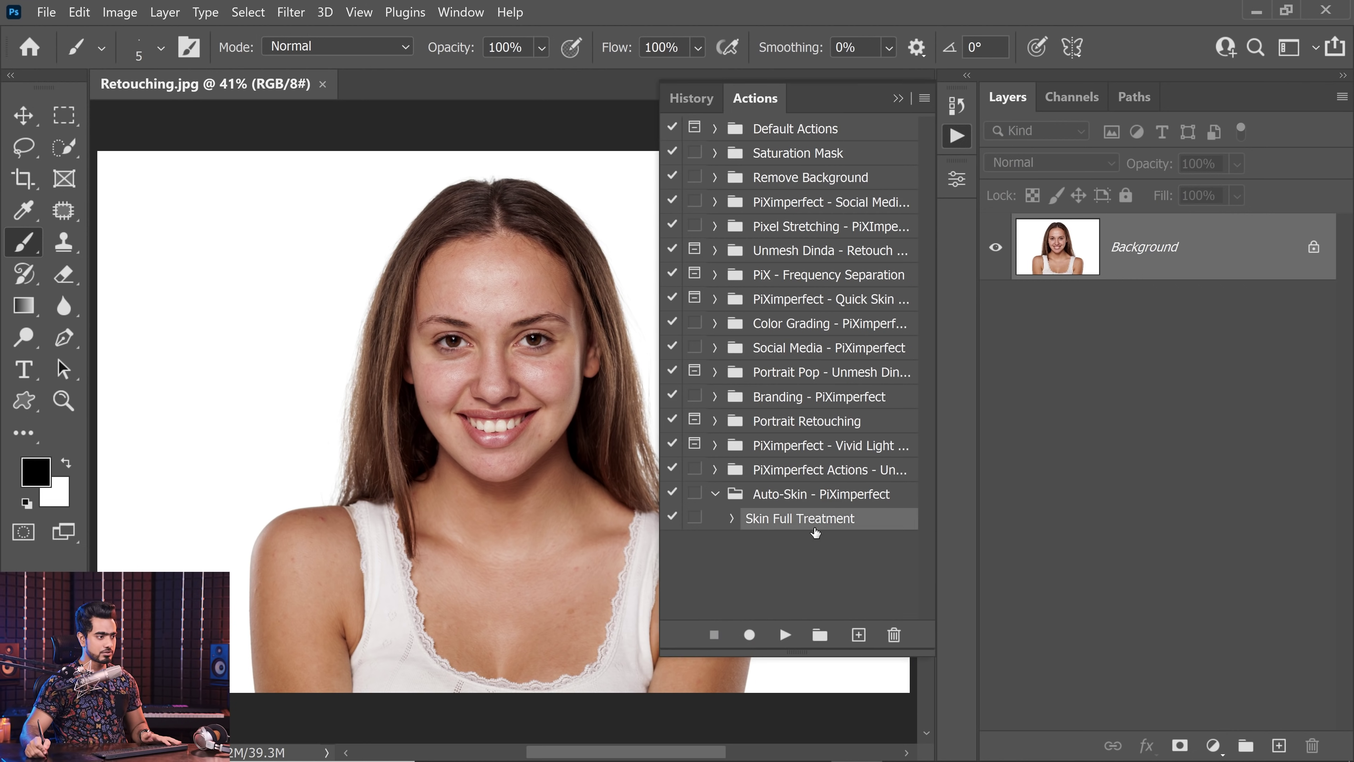
click(785, 635)
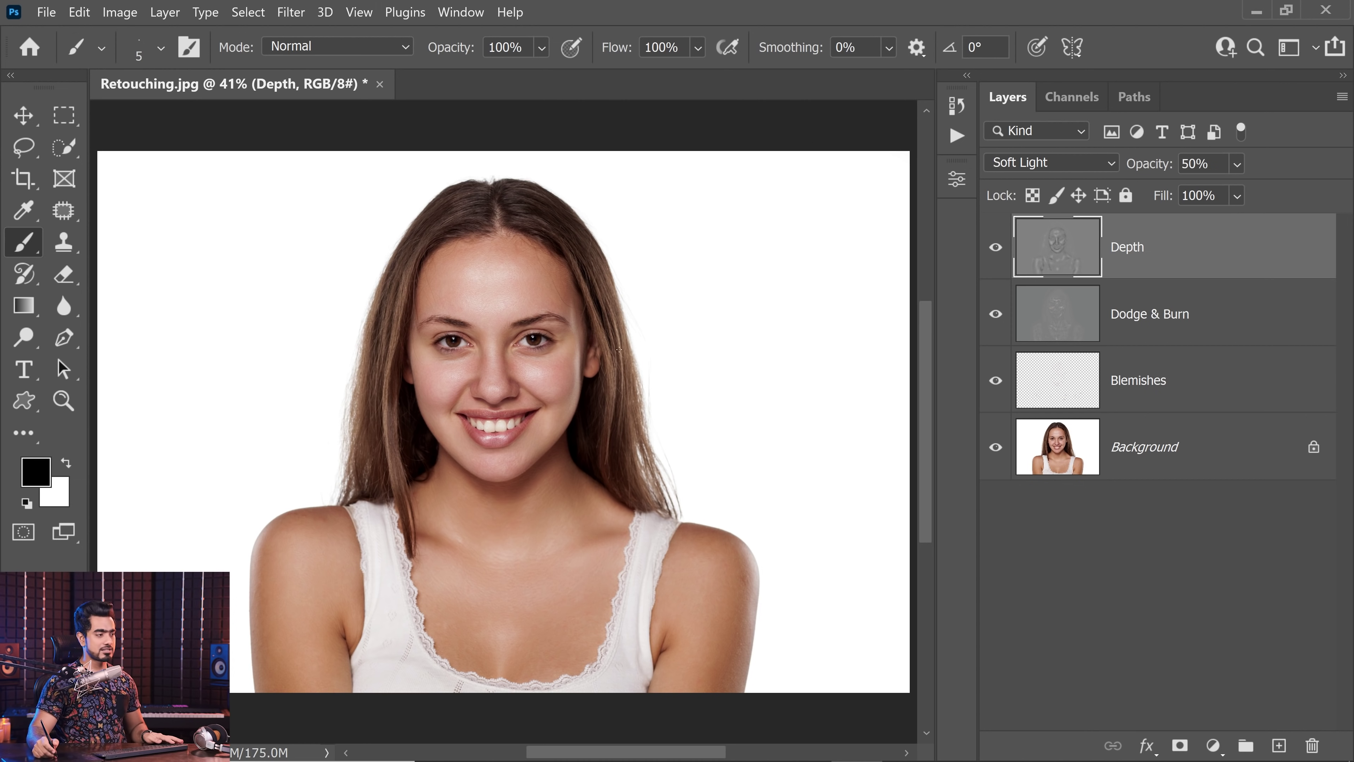
scroll(520, 360, up, 3)
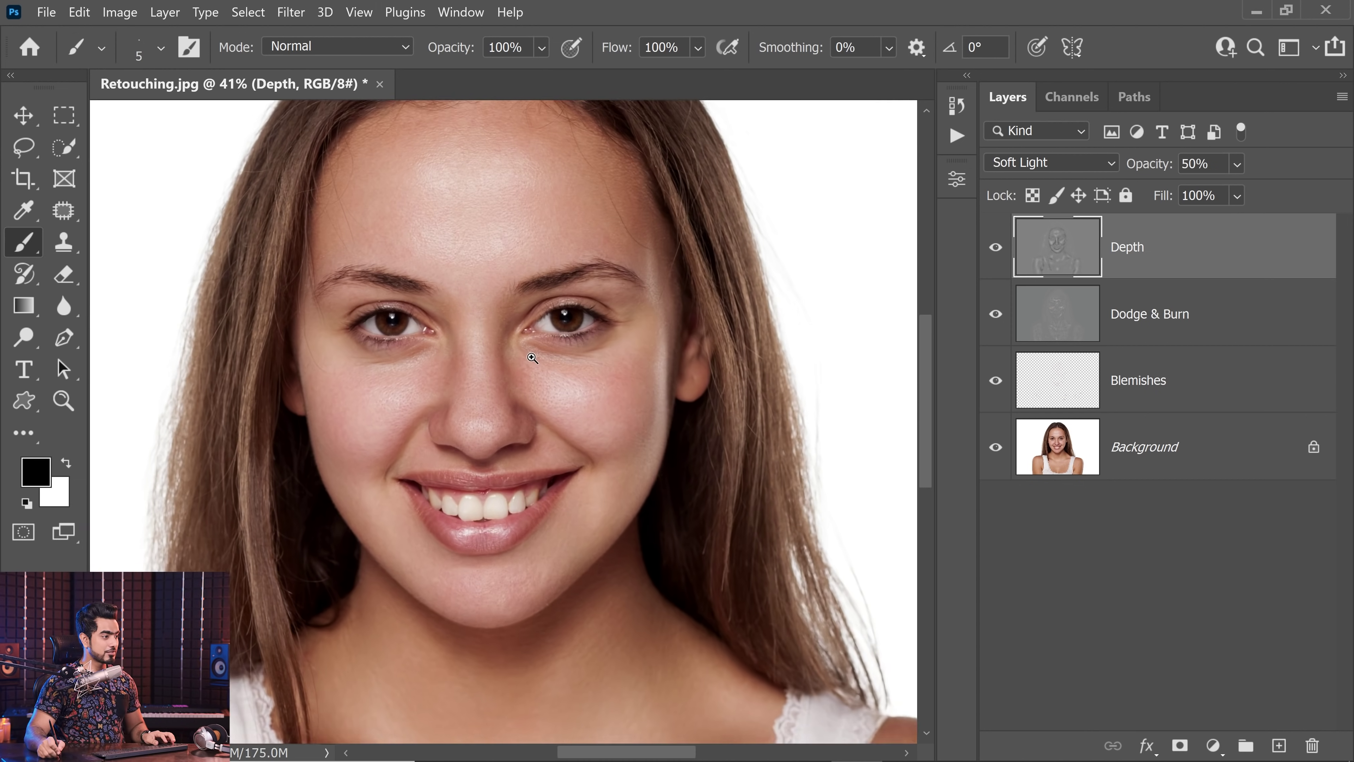
alt+click(995, 447)
alt+click(995, 448)
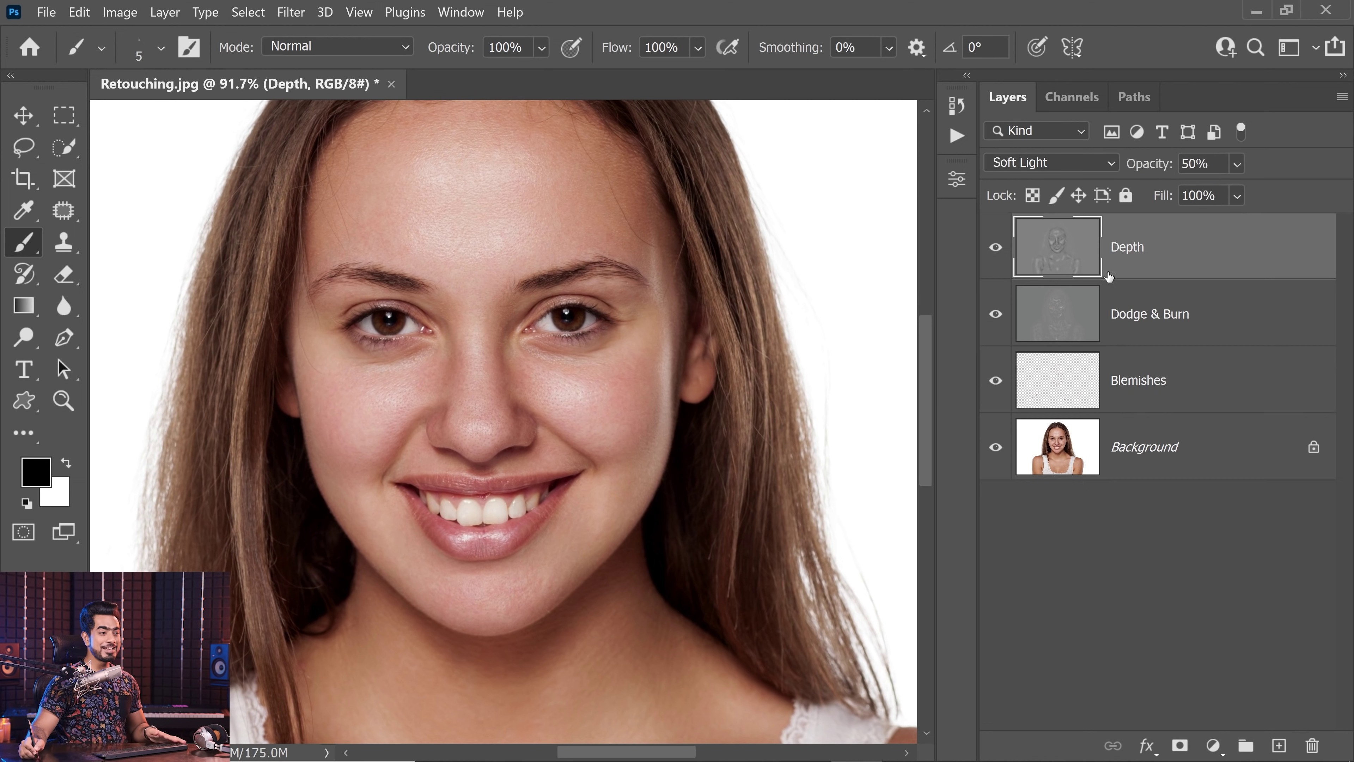
Toggle the Dodge & Burn layer to compare its effect, and examine the retouched skin on the neck and chest.
click(1104, 319)
click(995, 314)
click(995, 314)
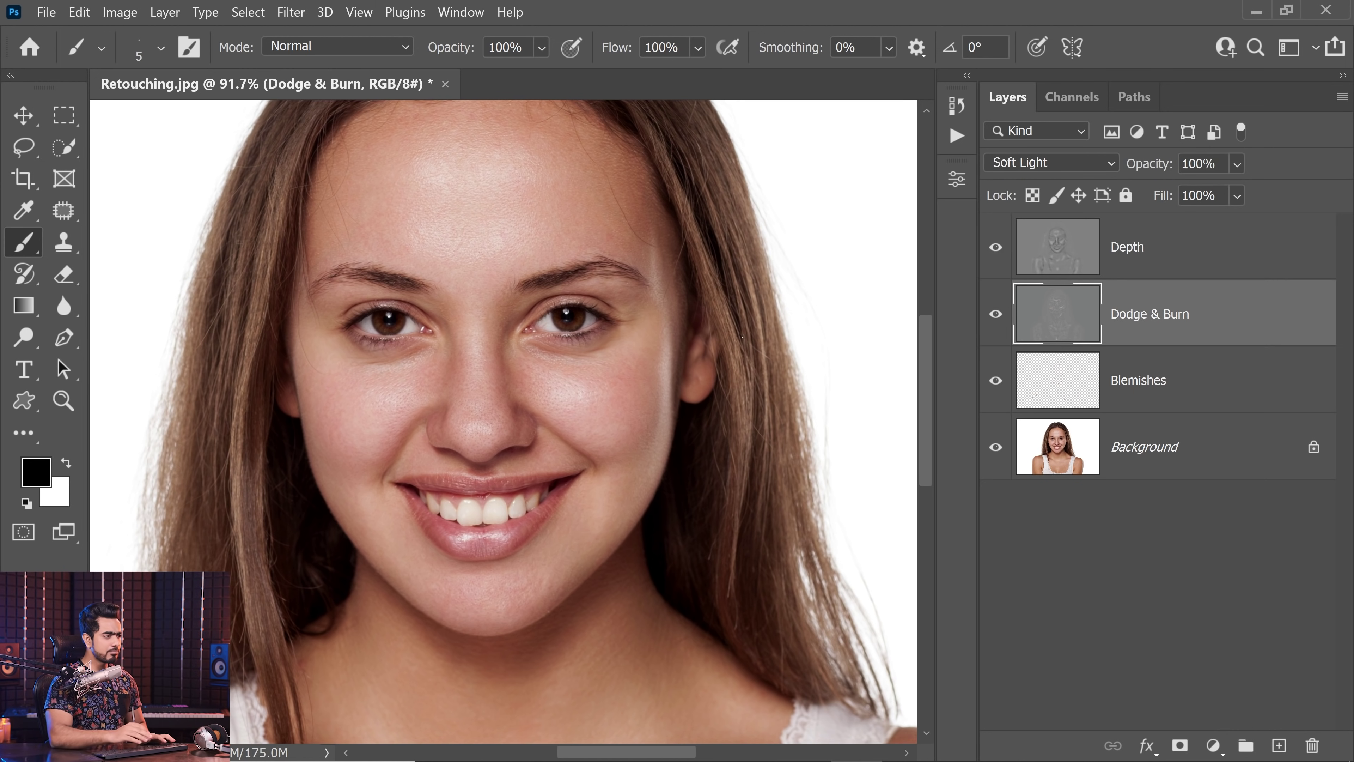
key(ctrl+0)
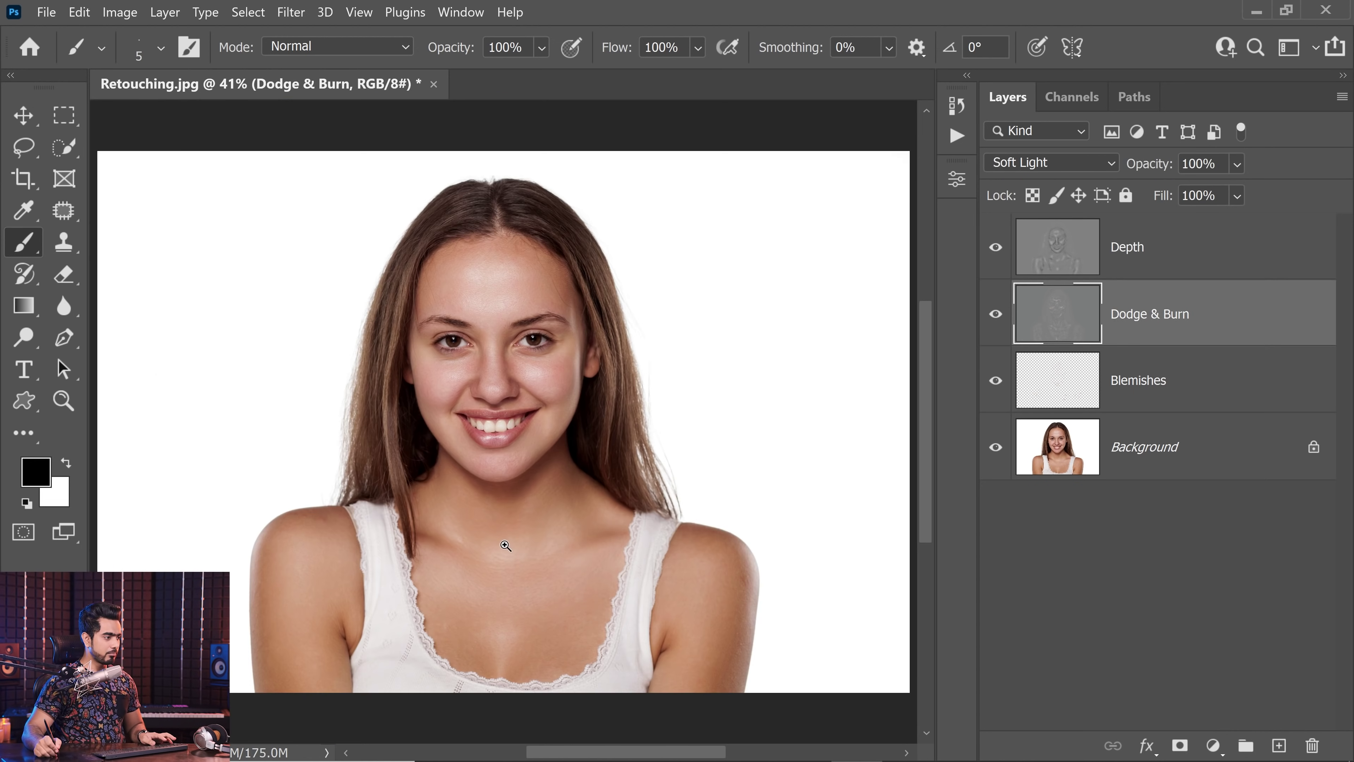
drag(505, 545, 539, 535)
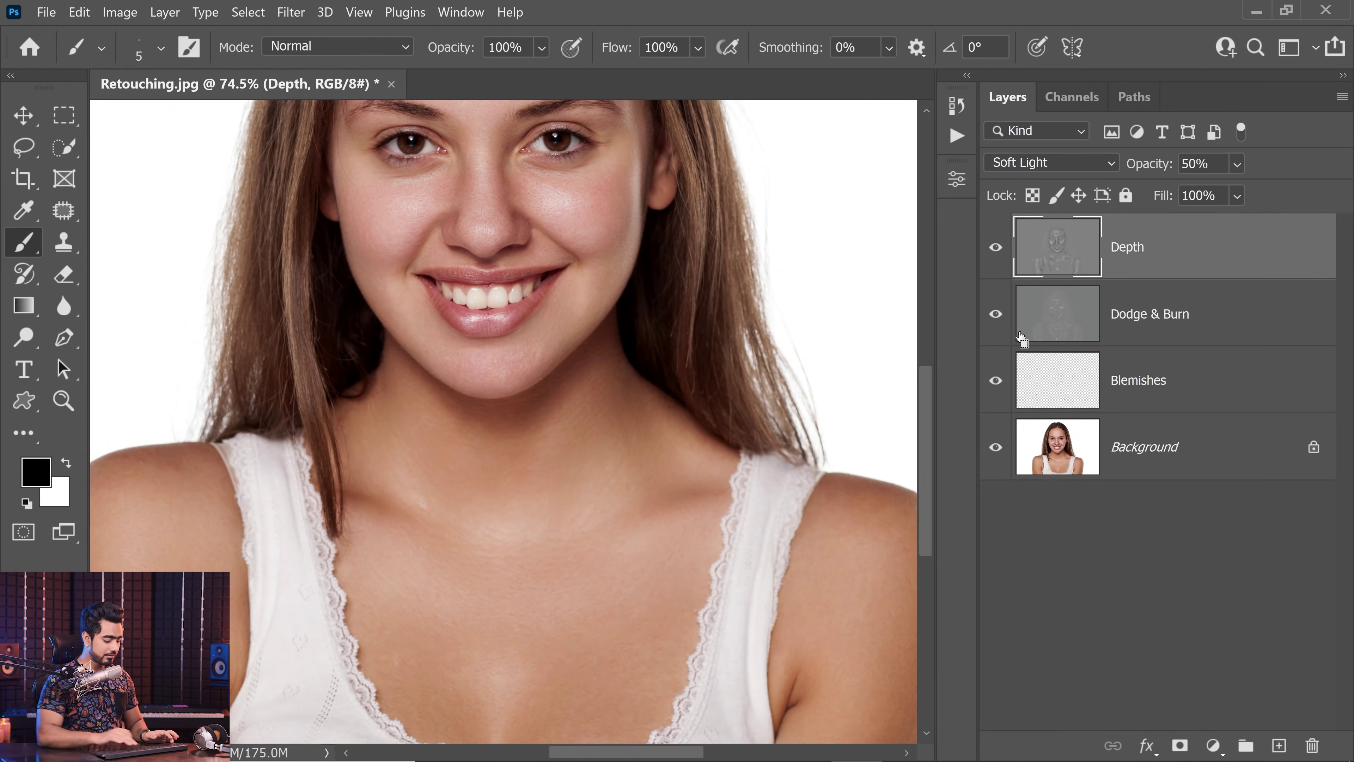
key(ctrl+0)
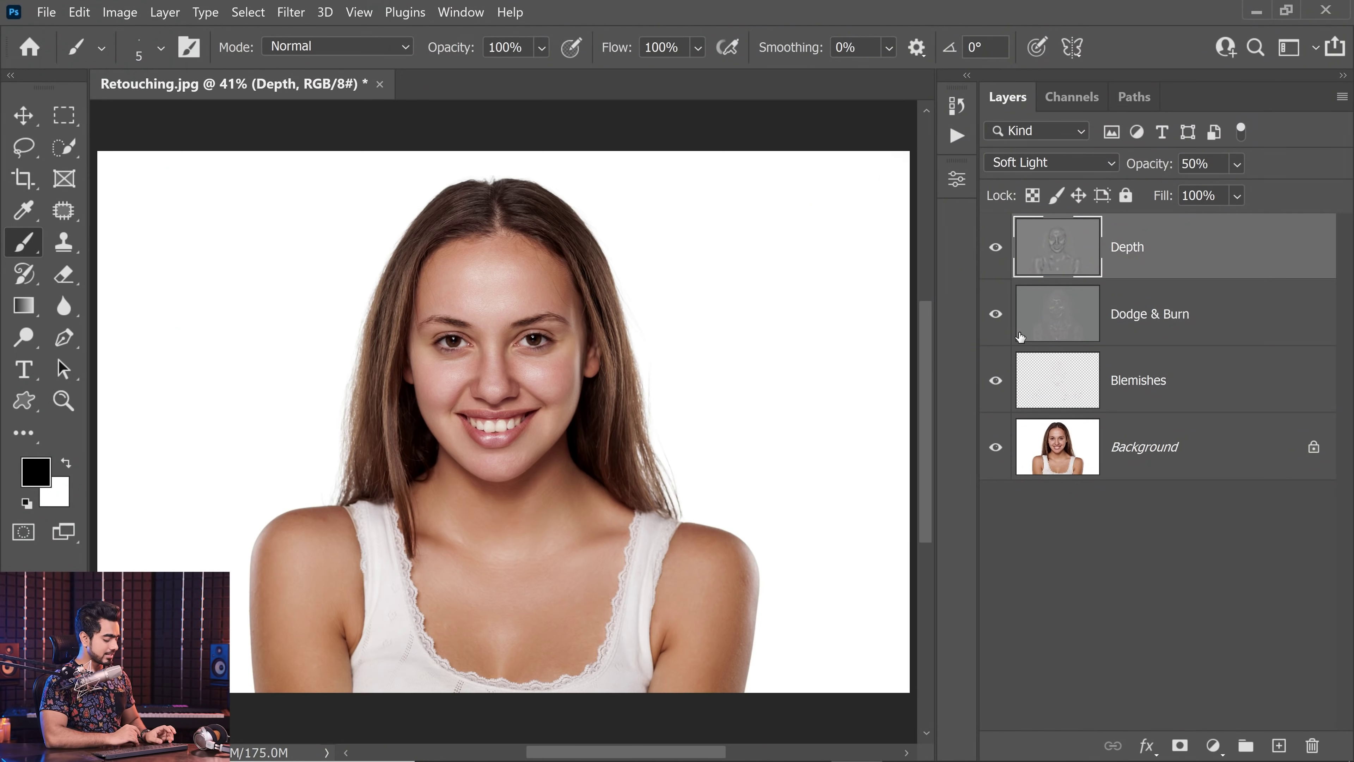
Stamp all visible layers into a new layer on top and convert it for Smart Filters.
key(ctrl+shift+alt+e)
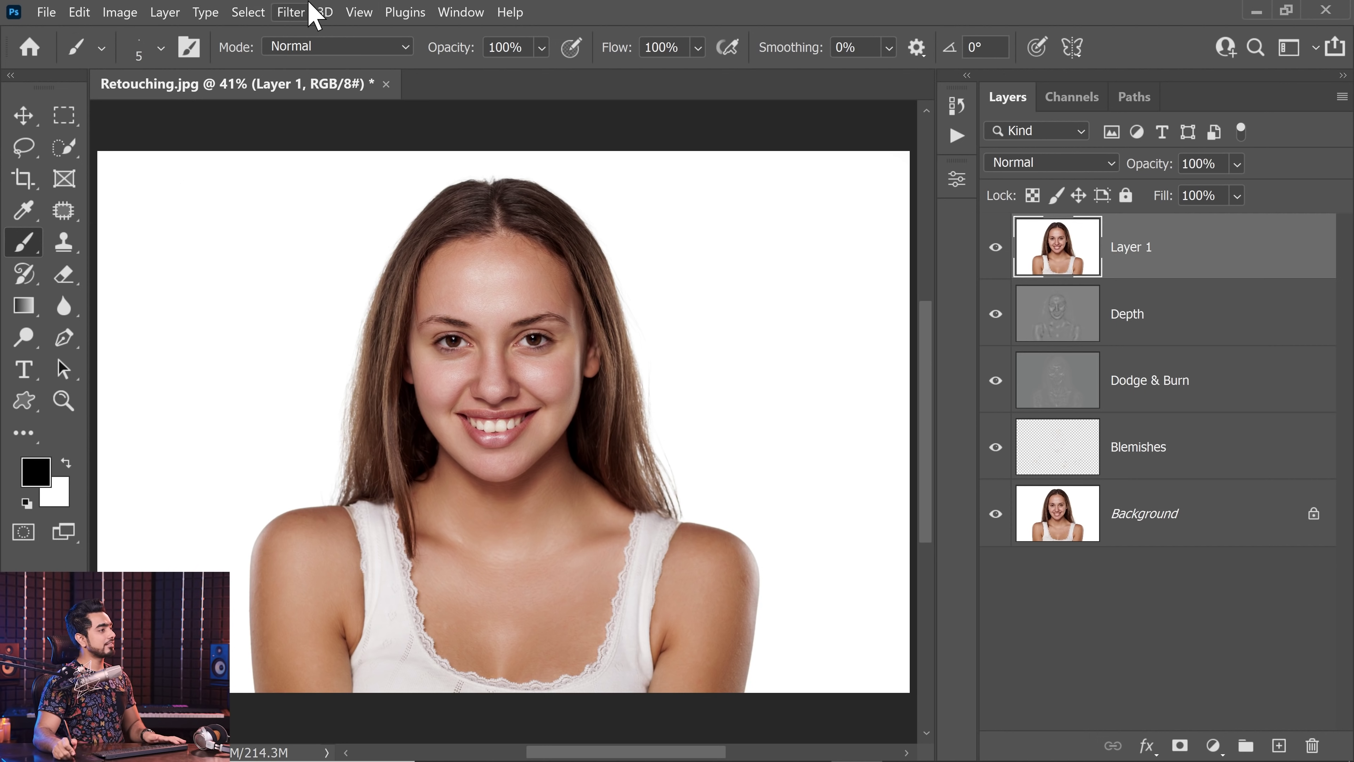
click(291, 11)
click(421, 56)
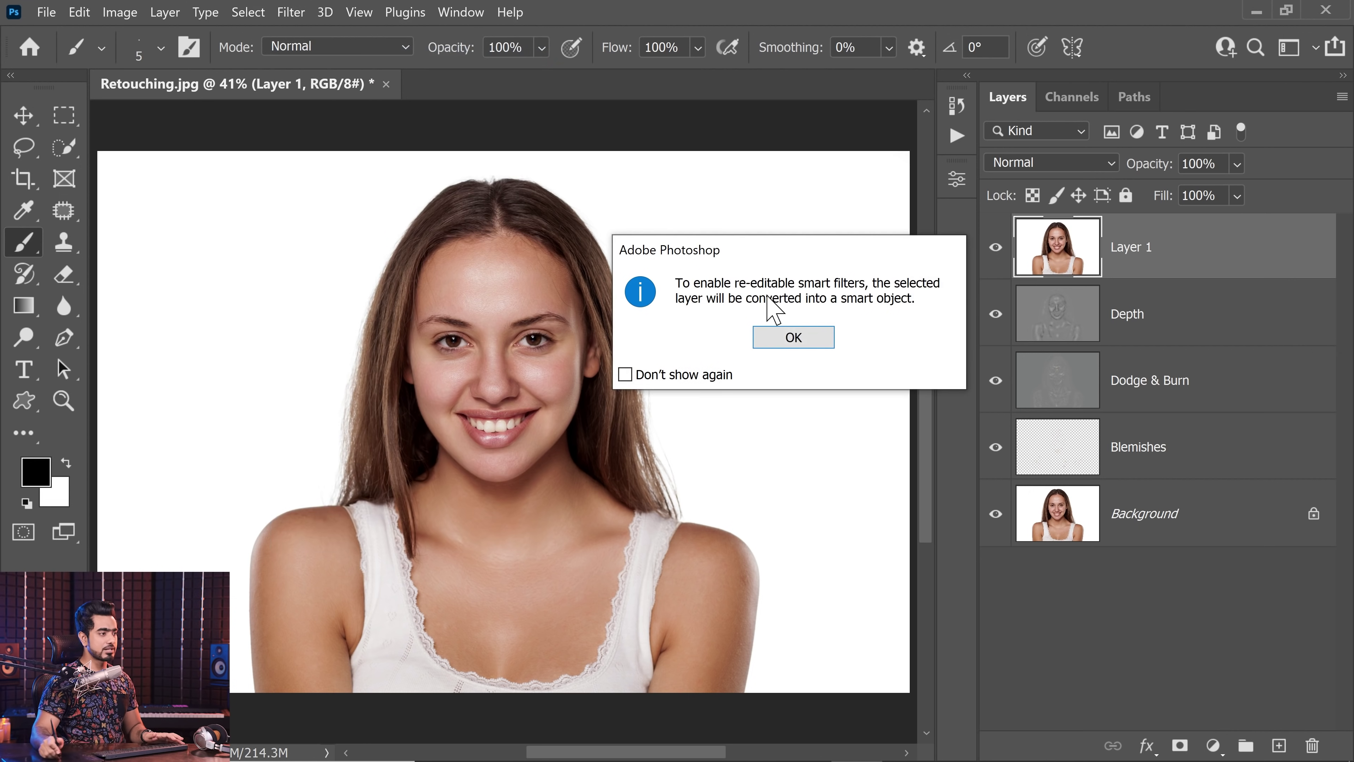
click(792, 339)
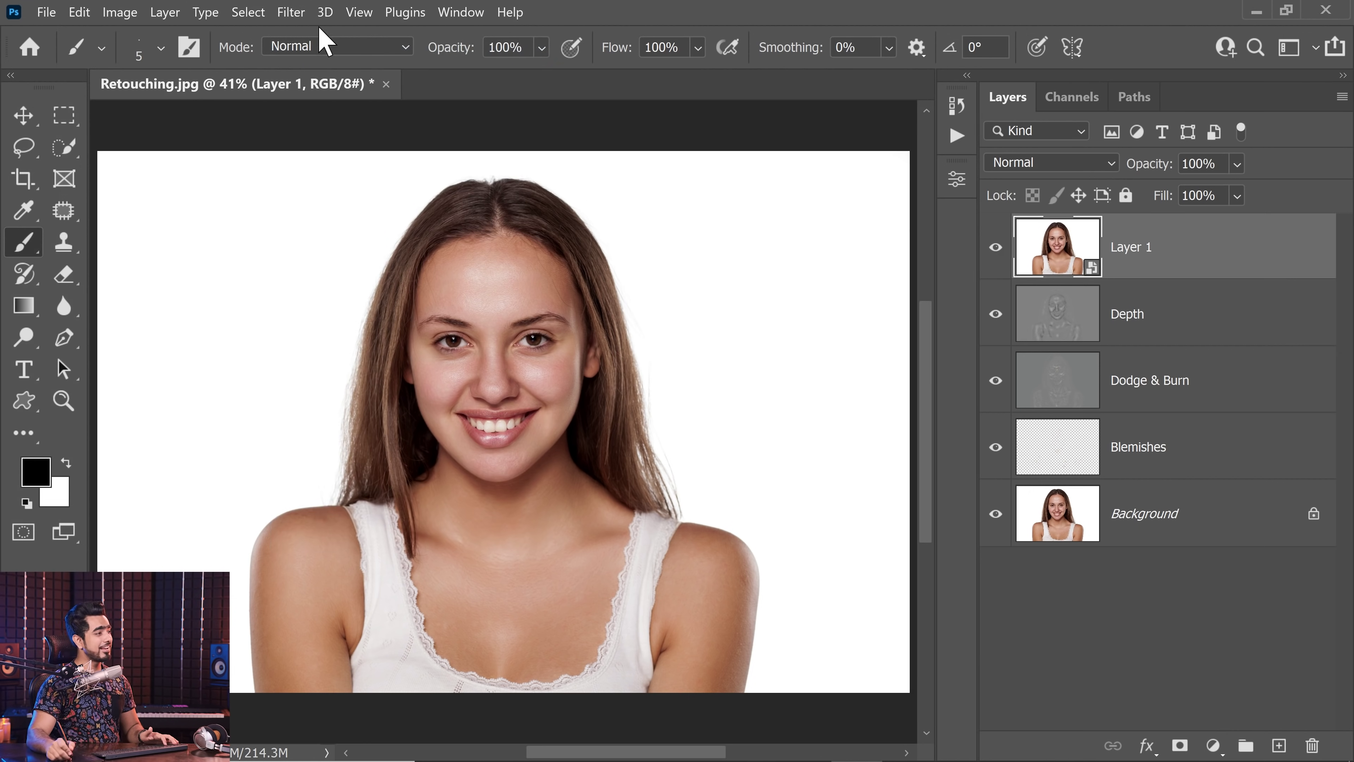
Apply Liquify to Layer 1, pushing the hair outward on both sides with Forward Warp at brush sizes of about 600 to 1000.
click(292, 12)
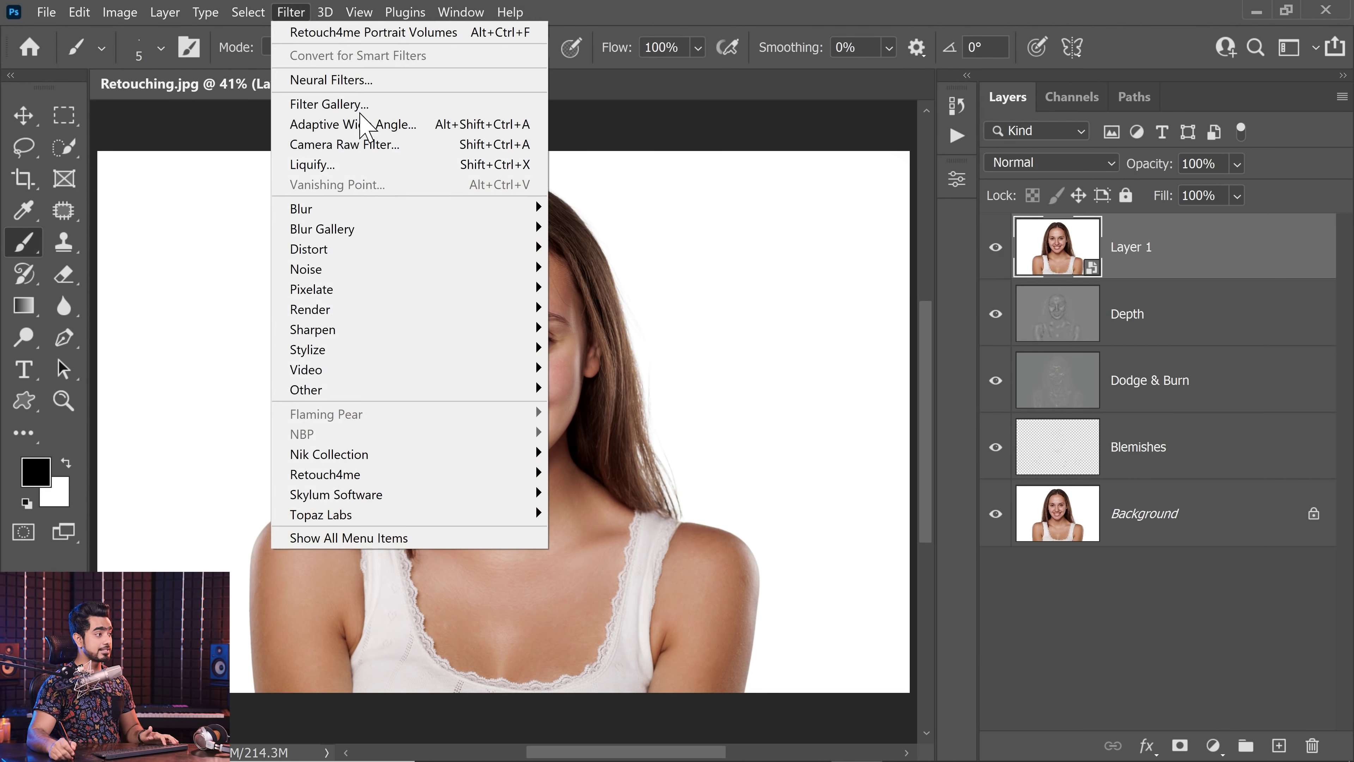
click(376, 169)
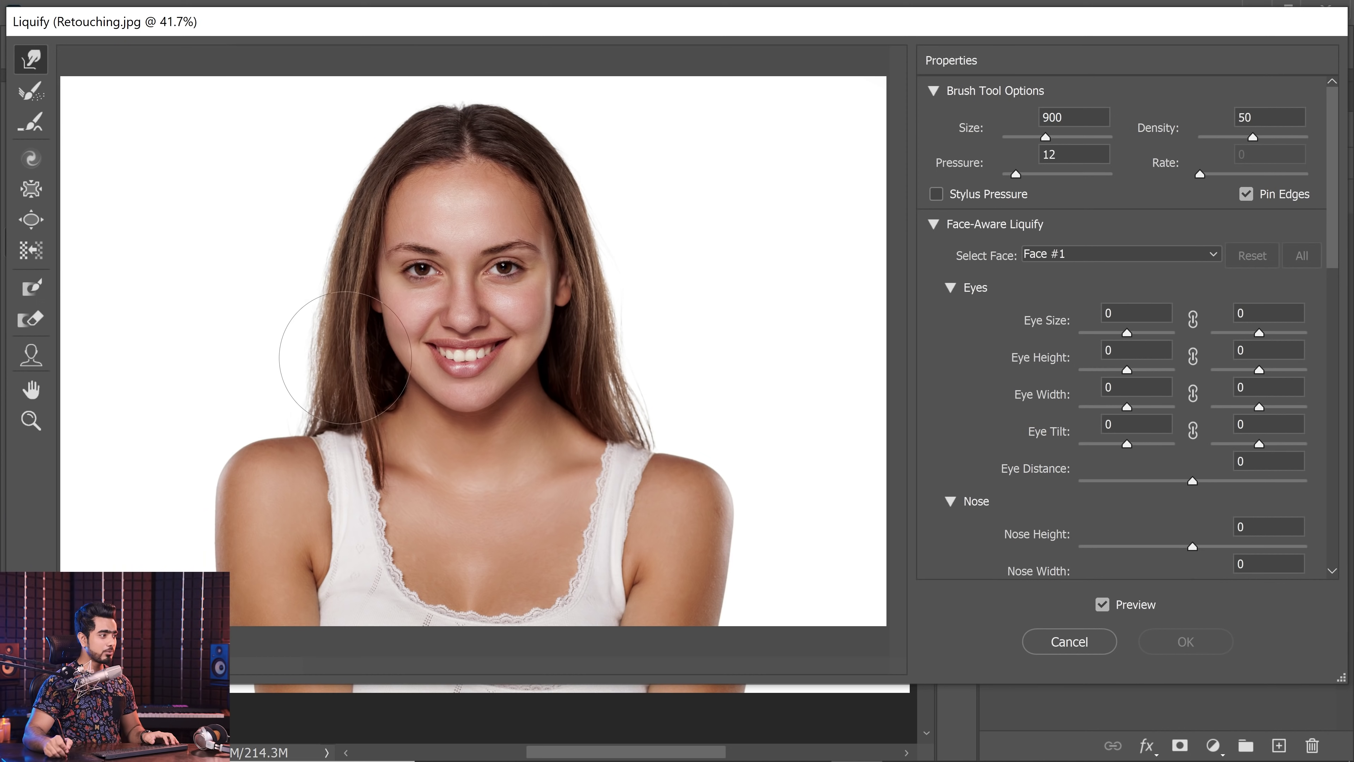
drag(331, 286, 304, 285)
key(bracketright)
key(bracketright)
key(bracketleft)
key(bracketleft)
key(bracketleft)
key(bracketleft)
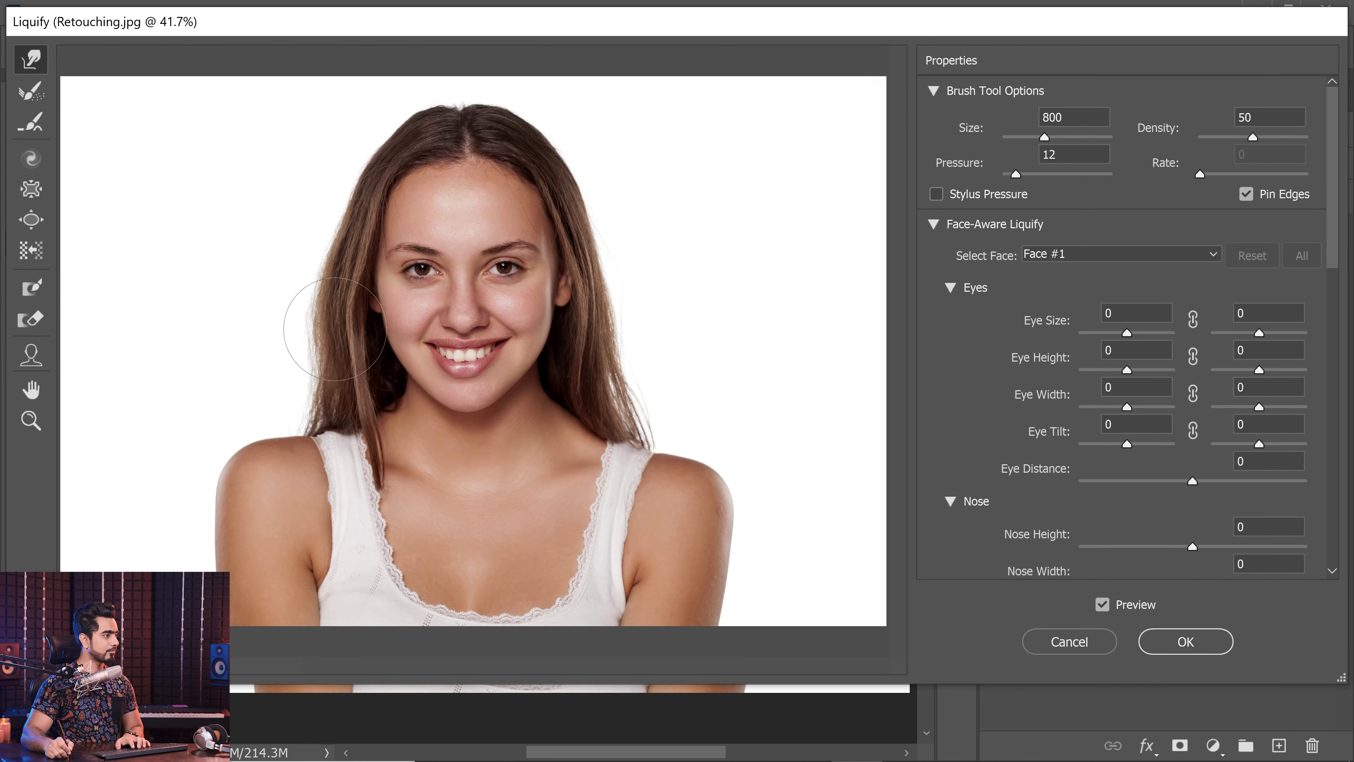
key(bracketleft)
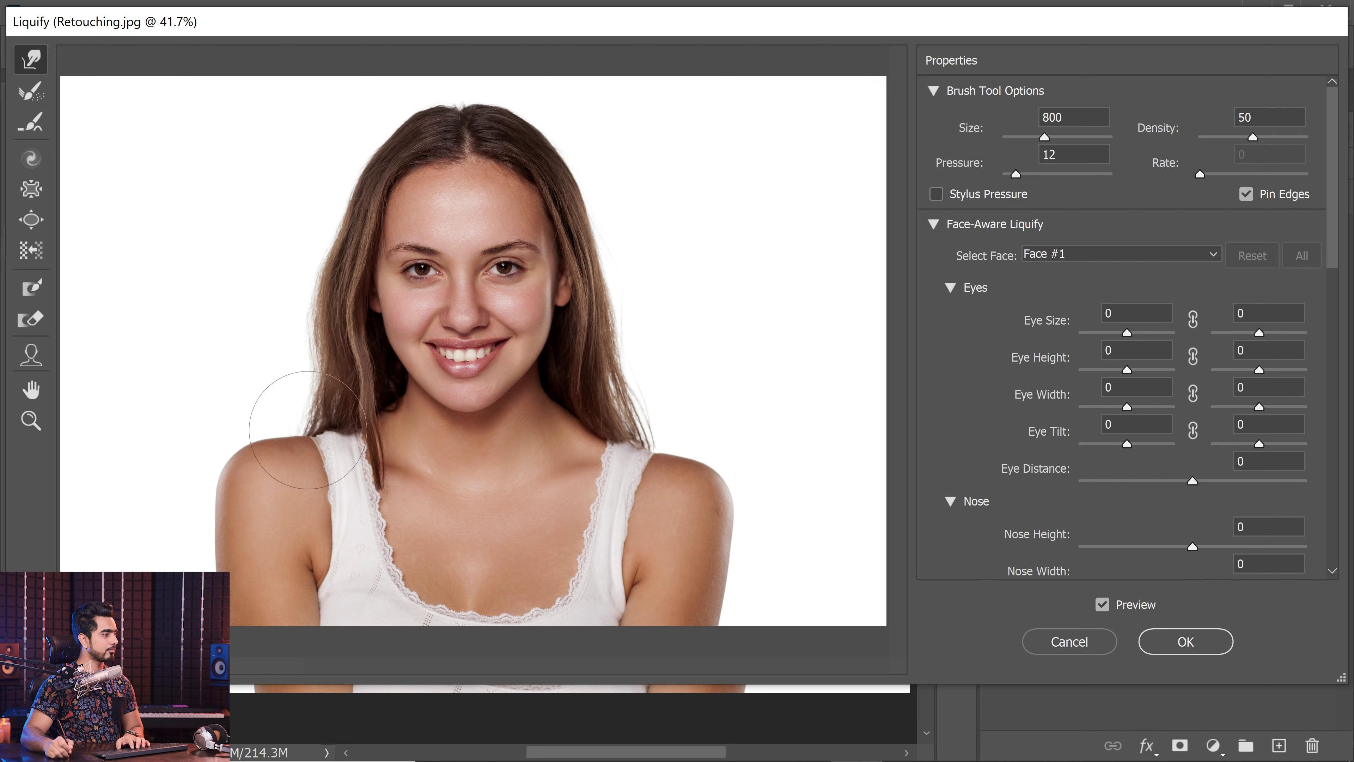
key(bracketright)
key(bracketright)
key(bracketright)
key(bracketright)
key(bracketright)
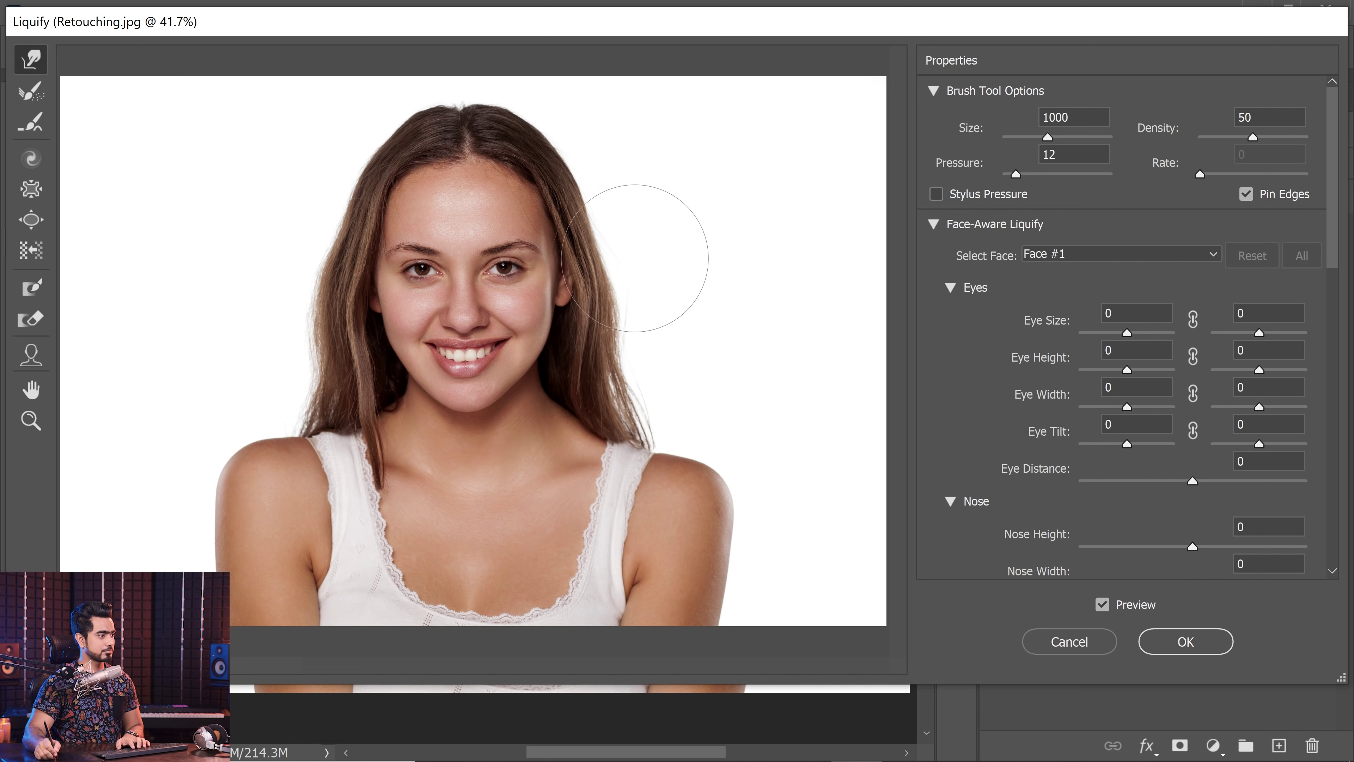
key(bracketleft)
key(bracketleft)
key(bracketleft)
key(bracketleft)
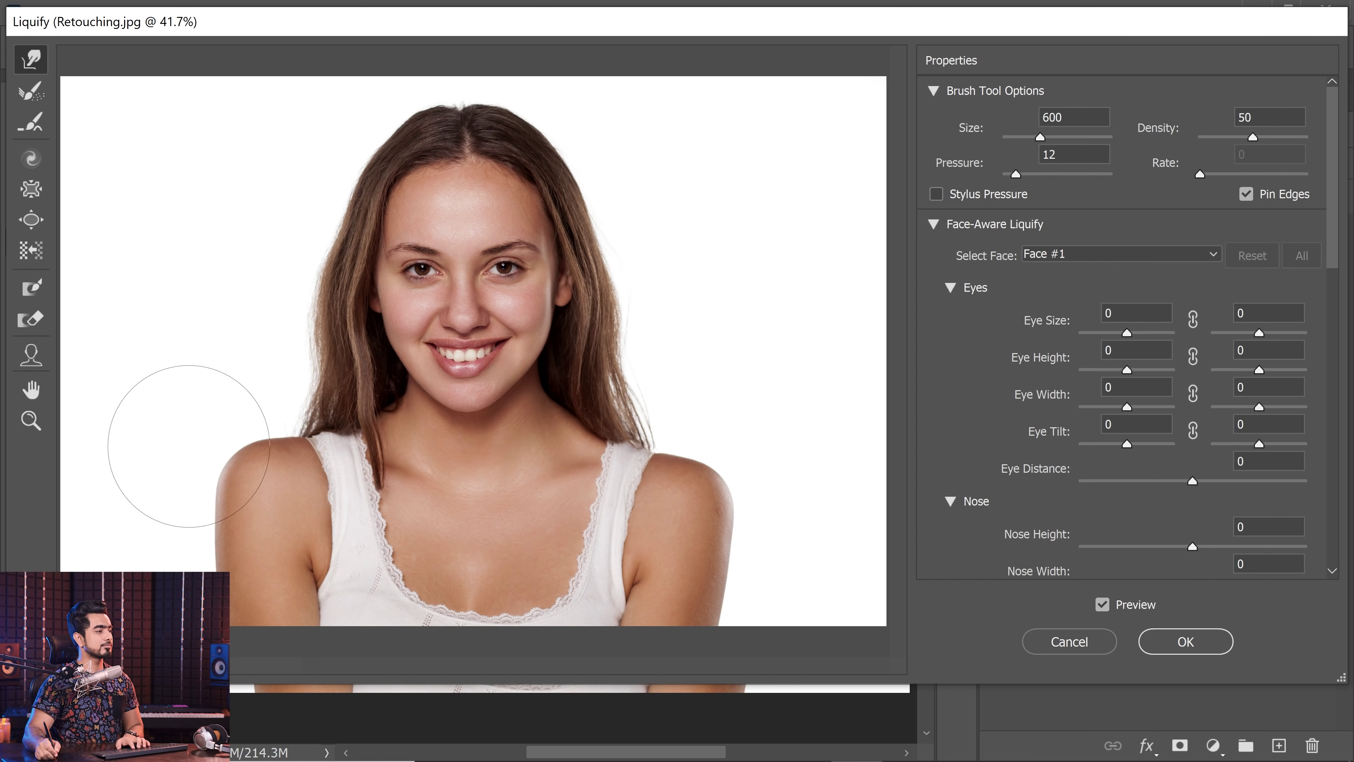
key(bracketright)
key(bracketright)
key(bracketright)
key(bracketright)
key(bracketright)
click(1180, 643)
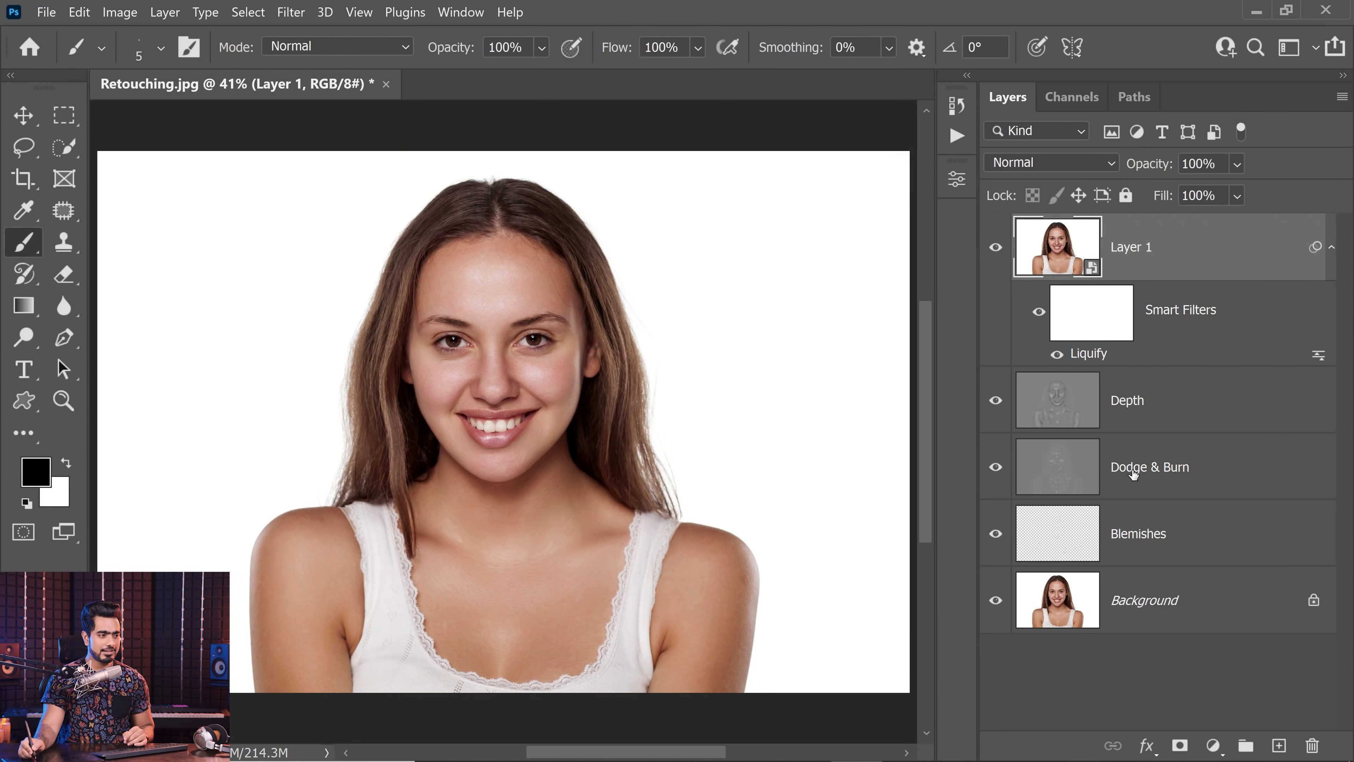
Hide Layer 1, add a mask to the Dodge & Burn layer and draw a linear white-to-black gradient from chin to chest.
click(1141, 467)
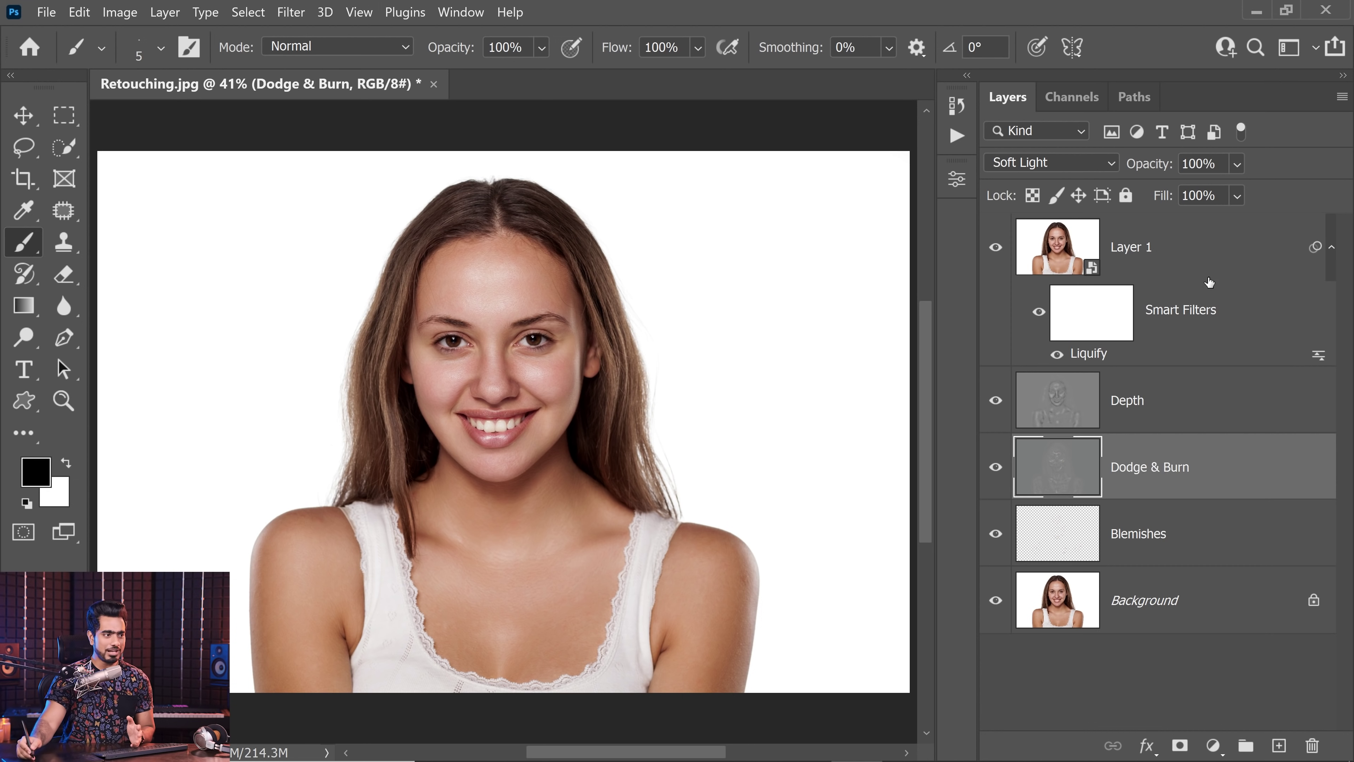
click(995, 248)
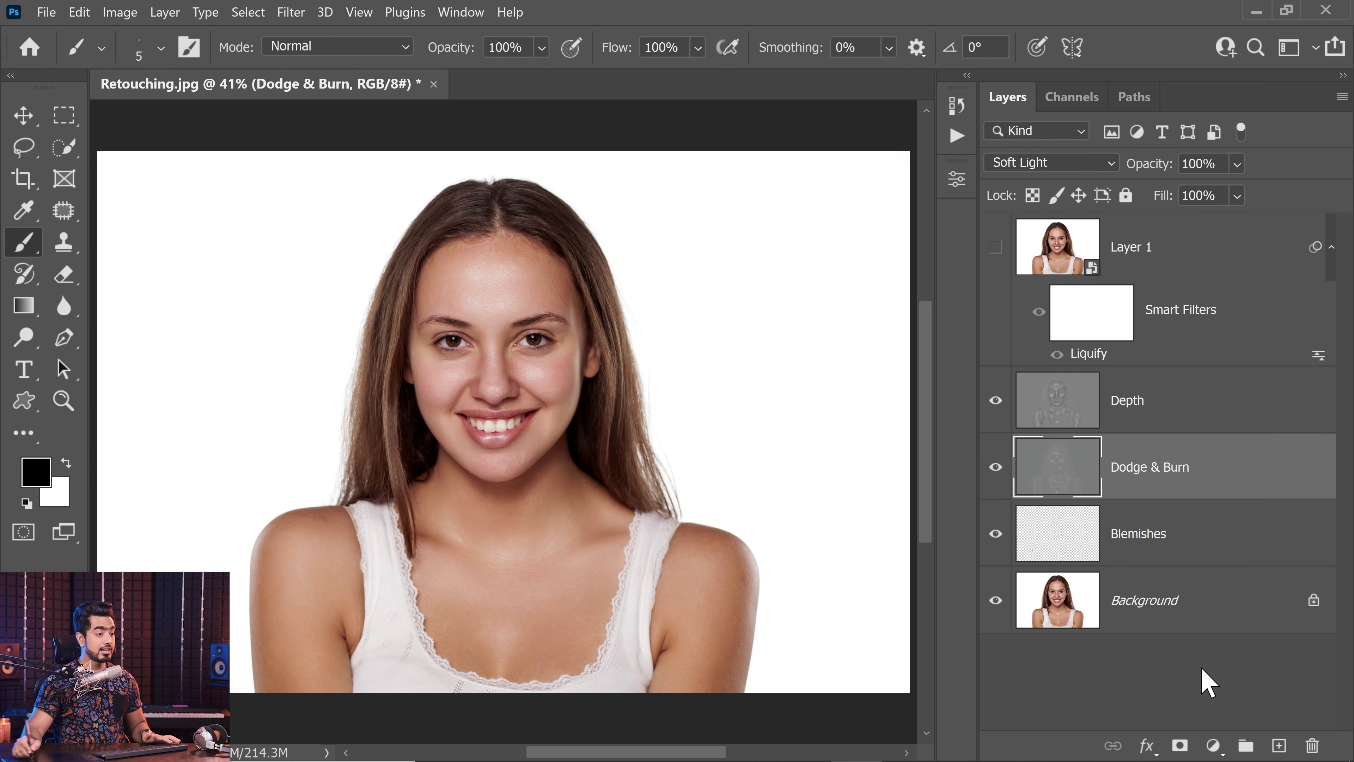
click(1180, 746)
click(23, 304)
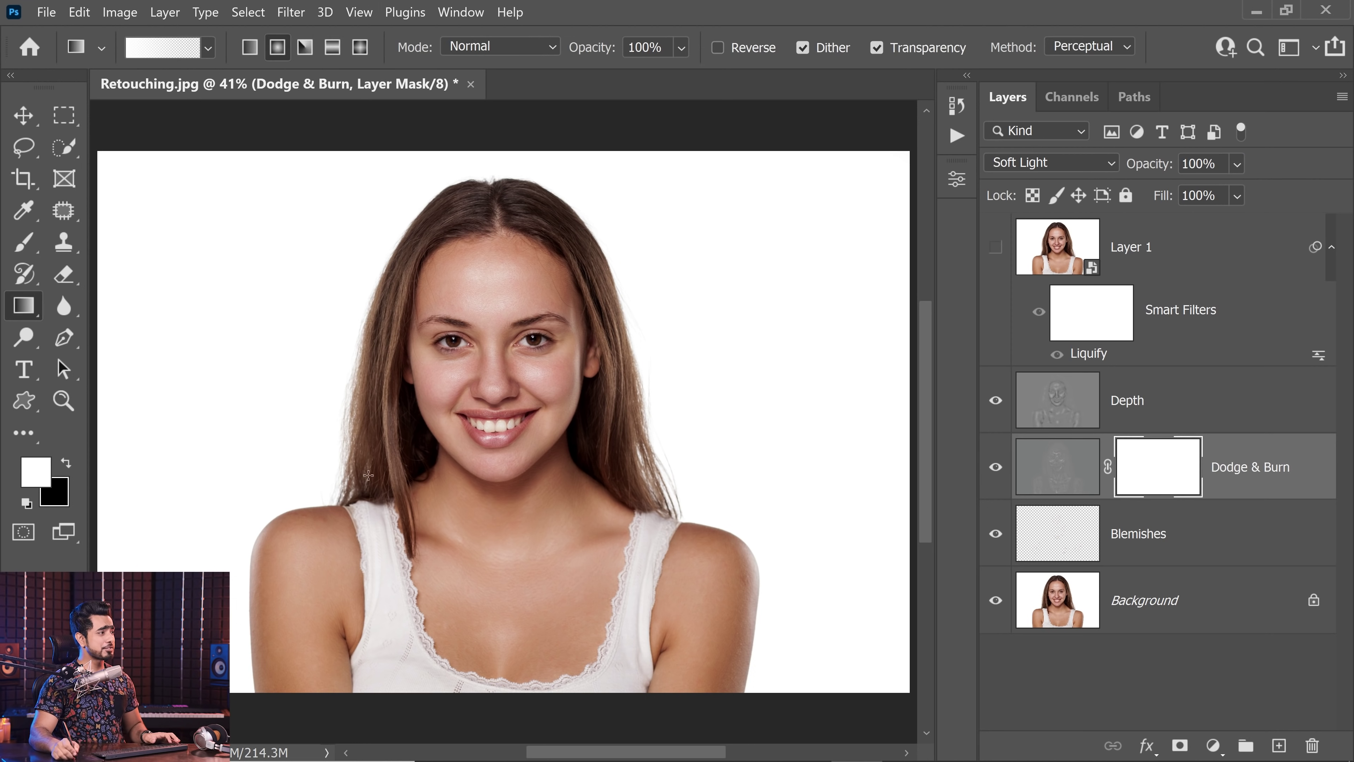
click(208, 48)
click(60, 121)
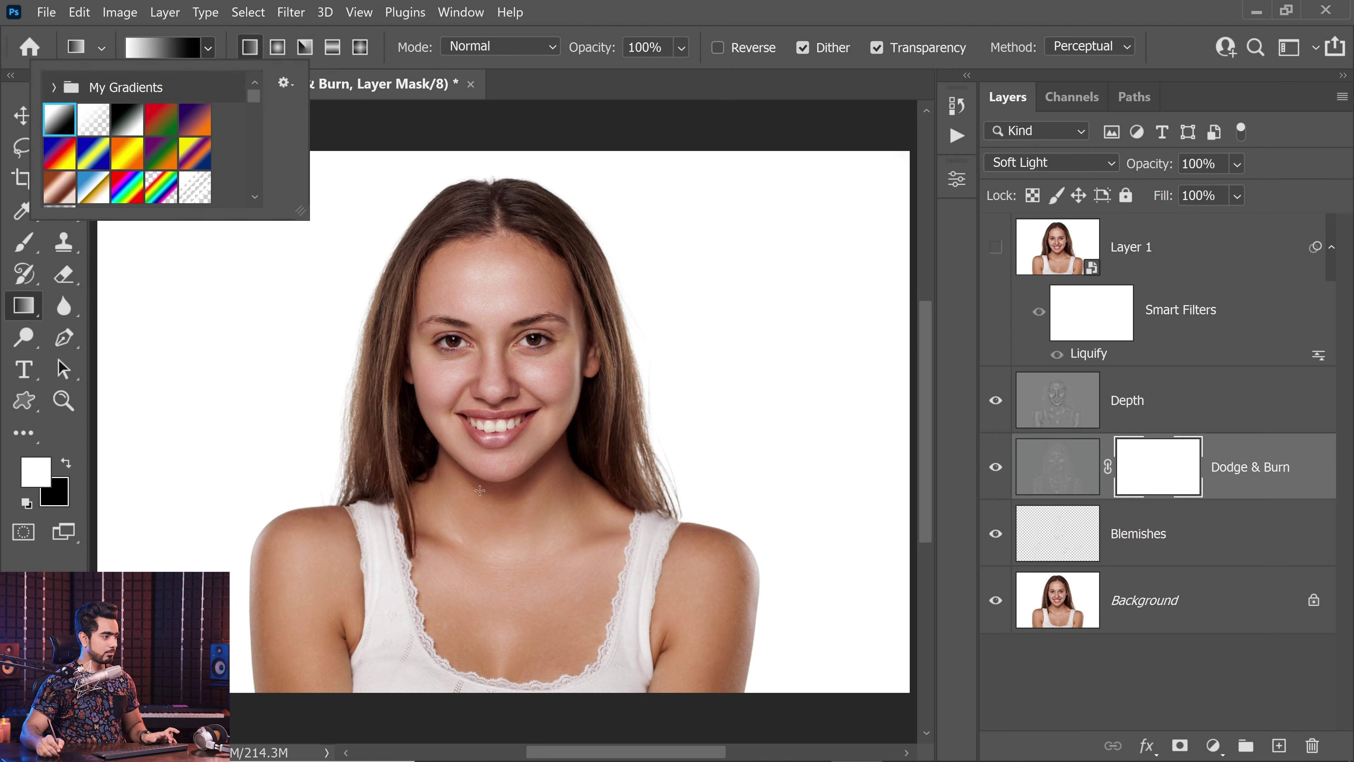
click(509, 495)
drag(510, 495, 516, 551)
key(Return)
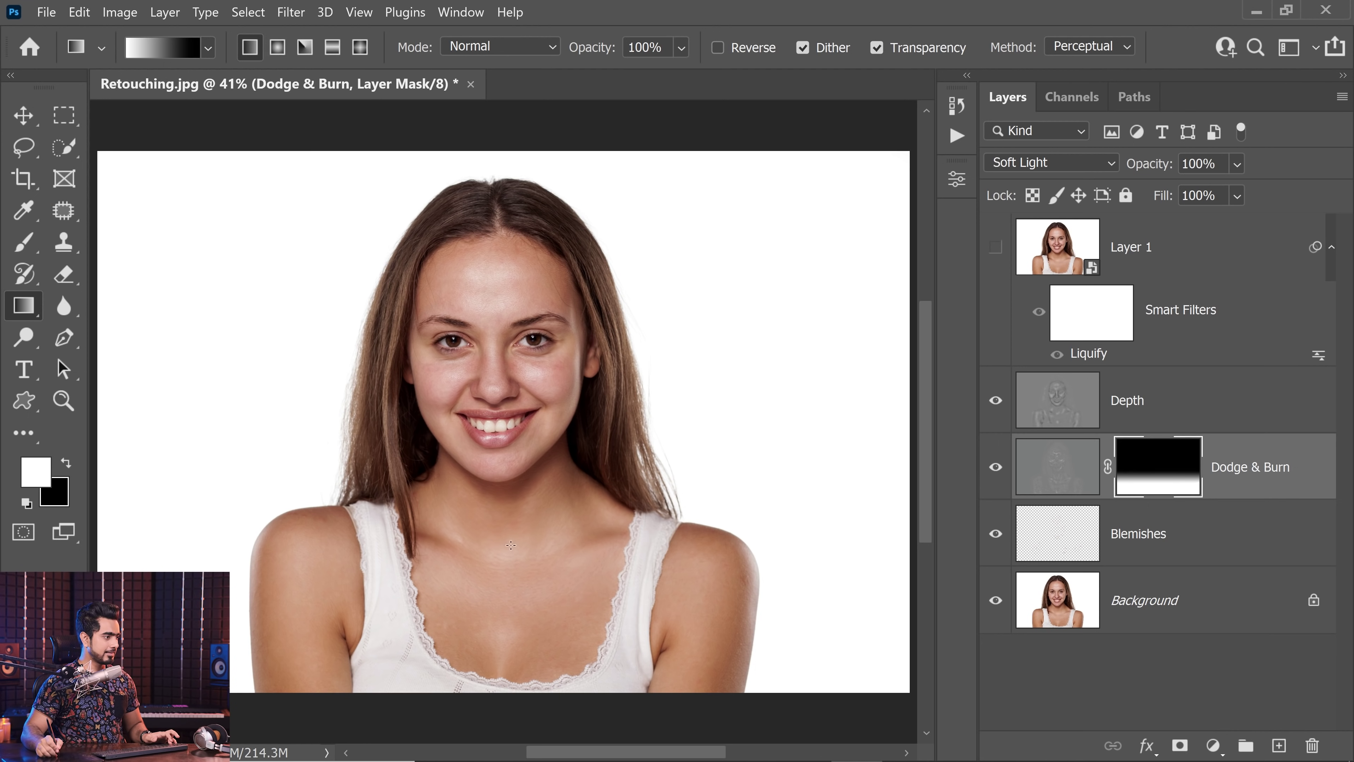
Set the Dodge & Burn layer mask's Density to 50%.
double_click(1163, 480)
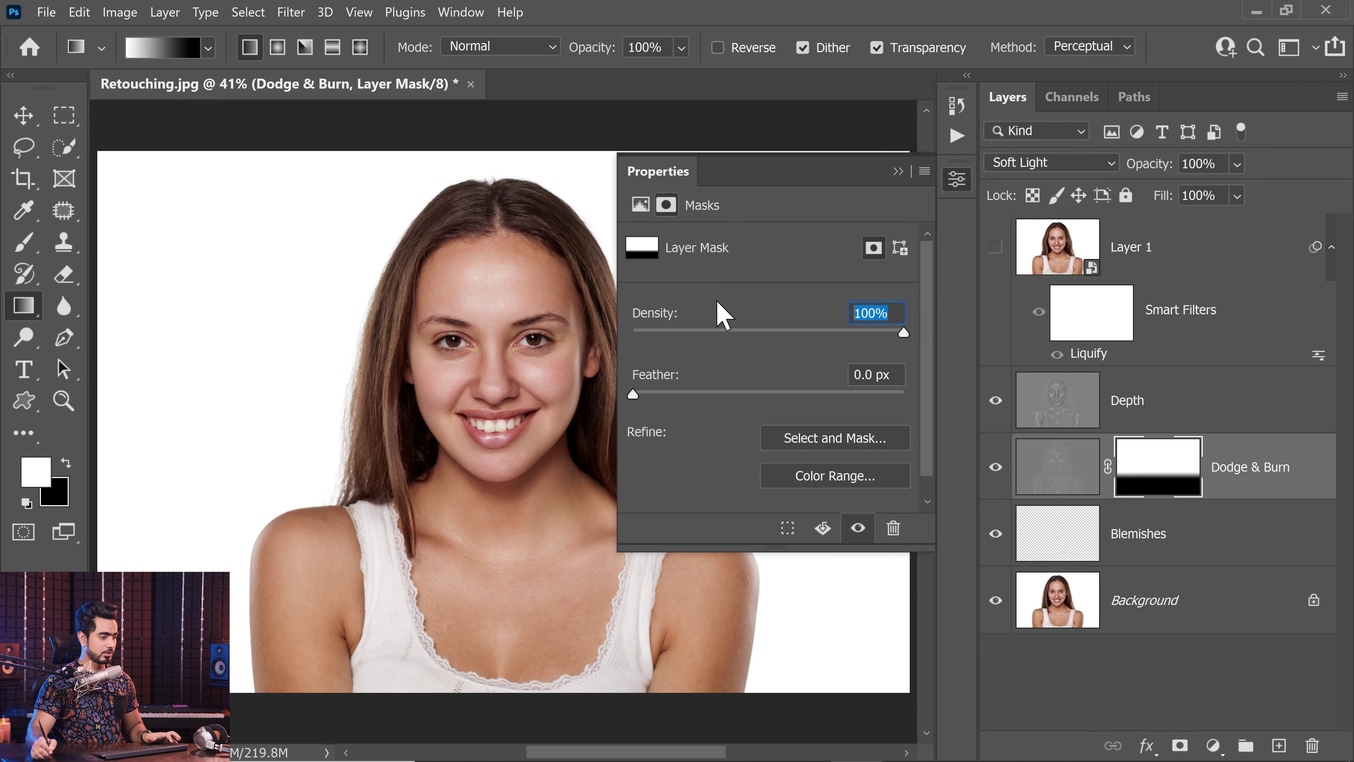
text(50)
key(Return)
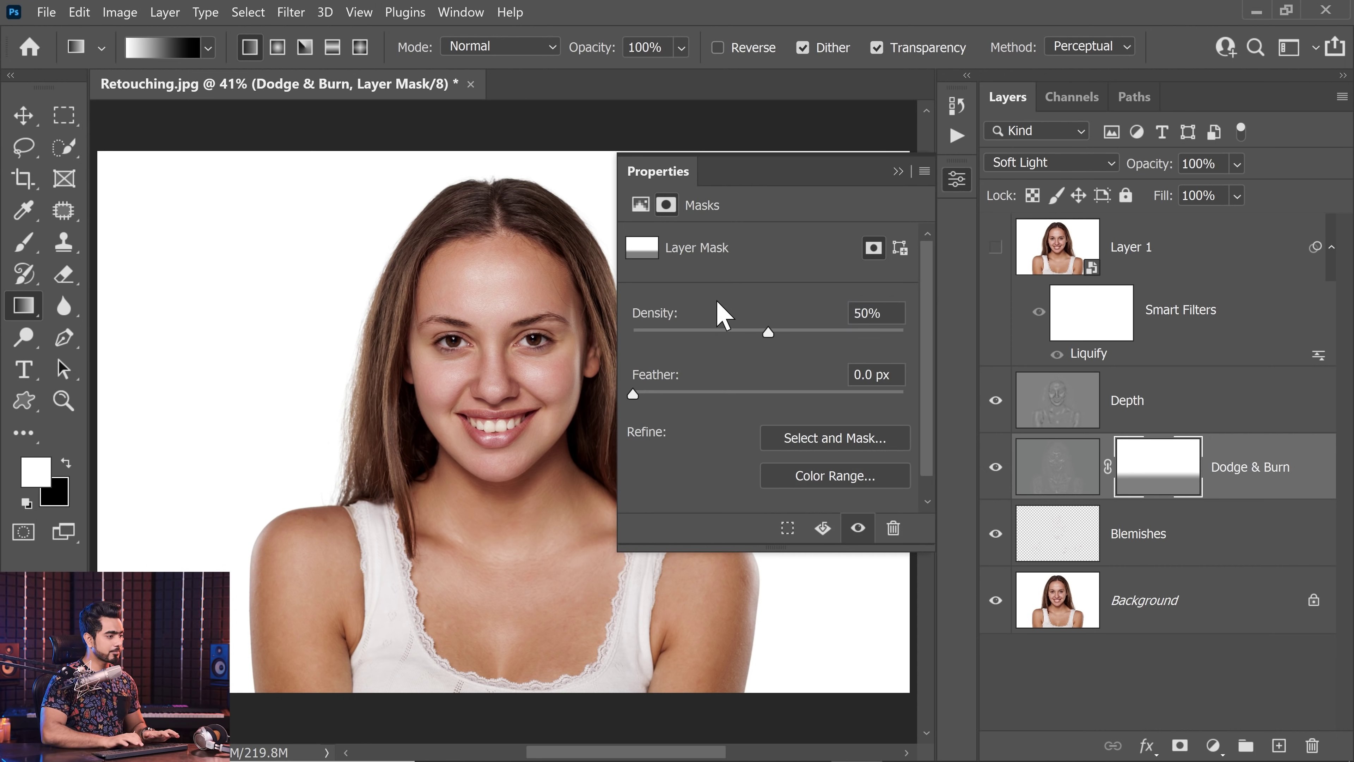
click(898, 171)
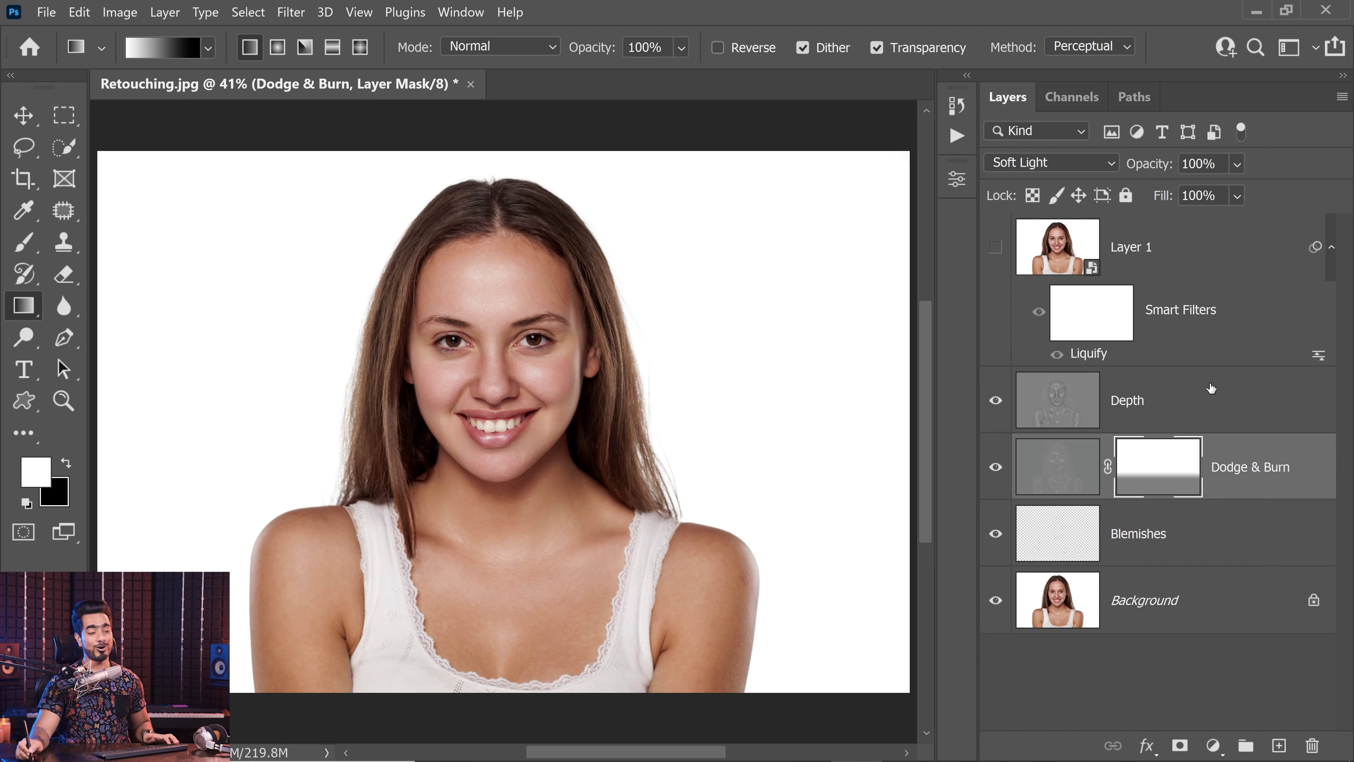
Add a new layer above Depth, stamp the visible layers into it and convert it for Smart Filters.
click(1215, 429)
click(1279, 745)
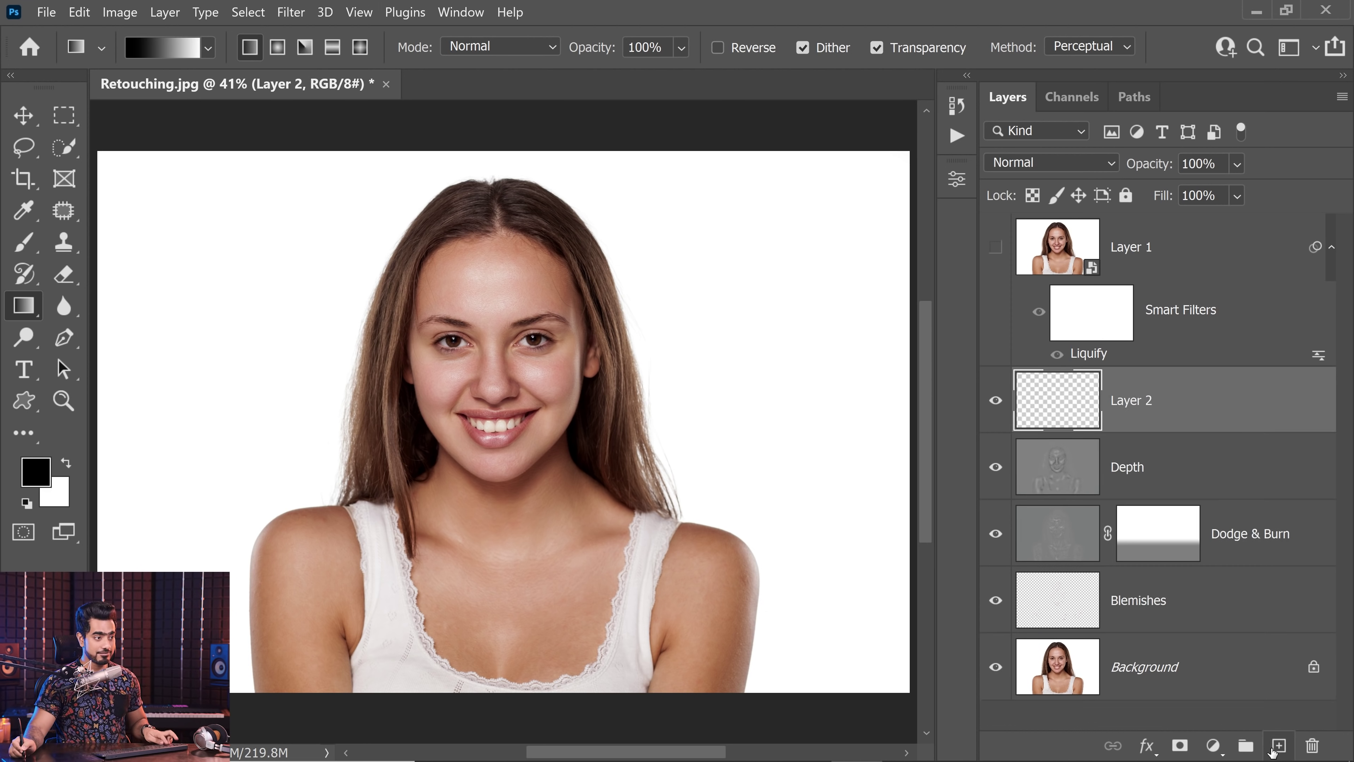
key(ctrl+alt+shift+e)
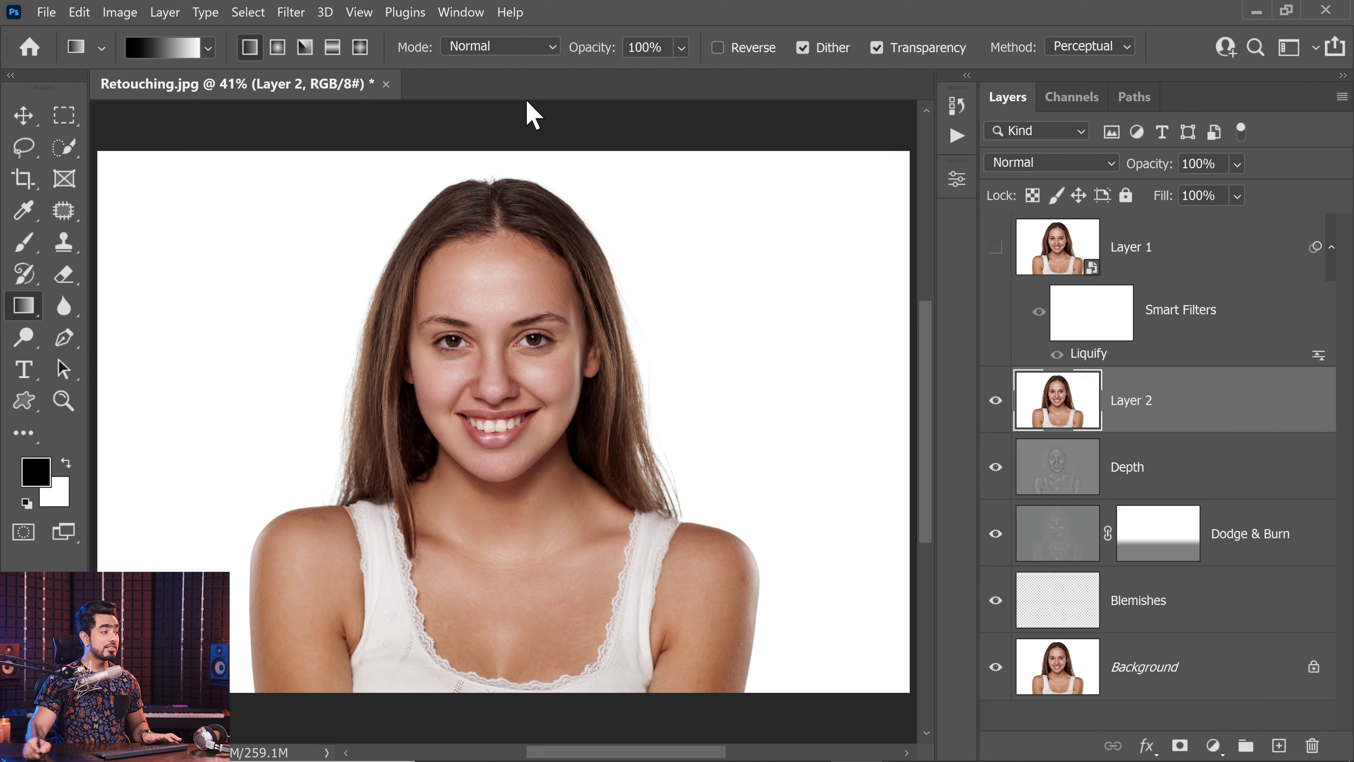
click(290, 12)
click(362, 56)
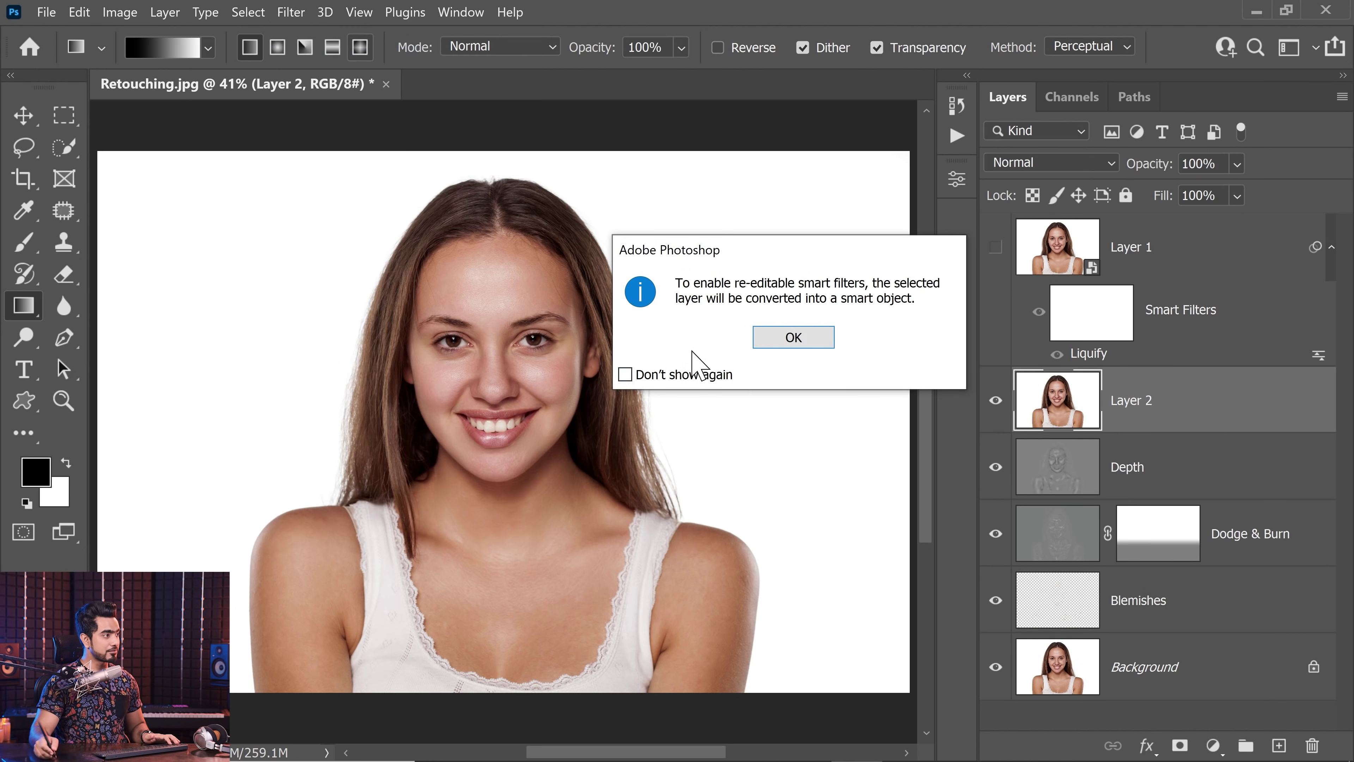
click(810, 347)
Move the Liquify Smart Filter from Layer 1 to Layer 2 and delete Layer 1.
drag(1187, 316, 1191, 316)
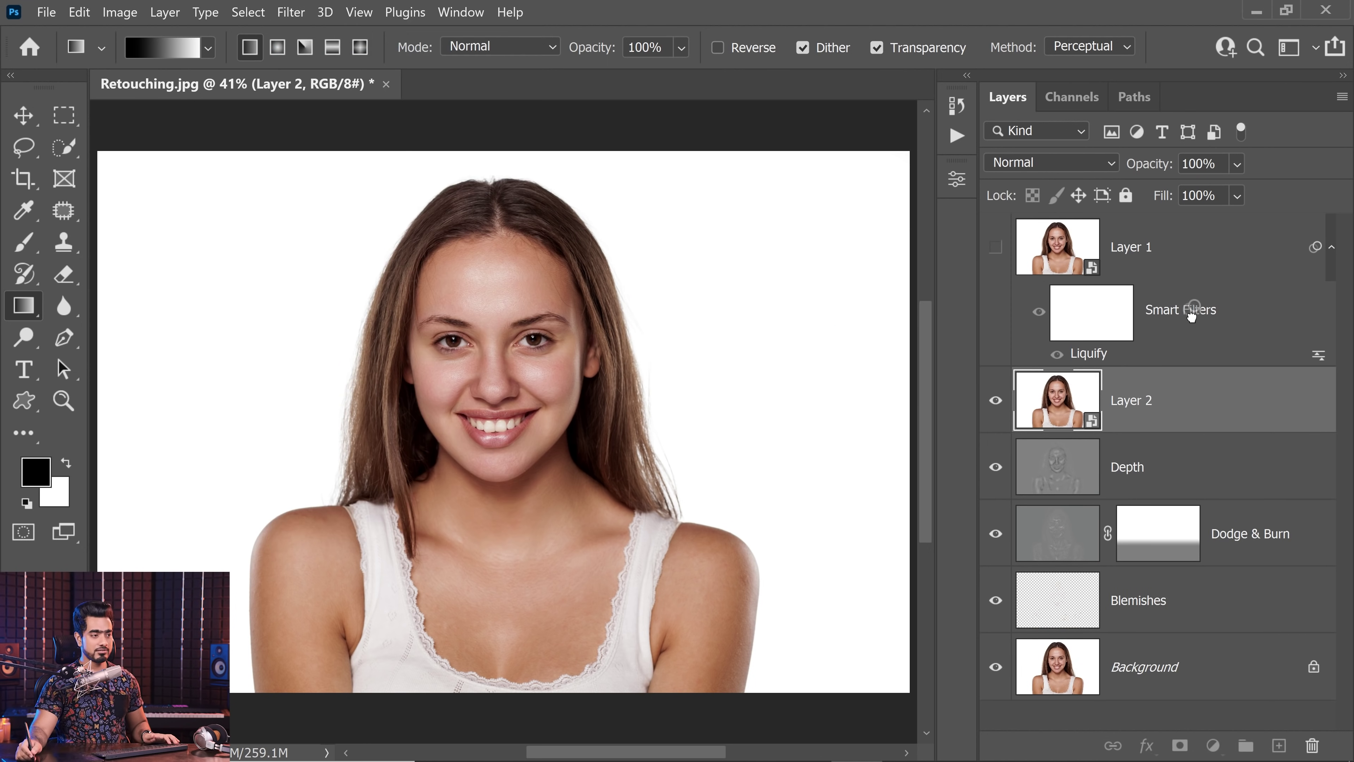
drag(1193, 405, 1193, 406)
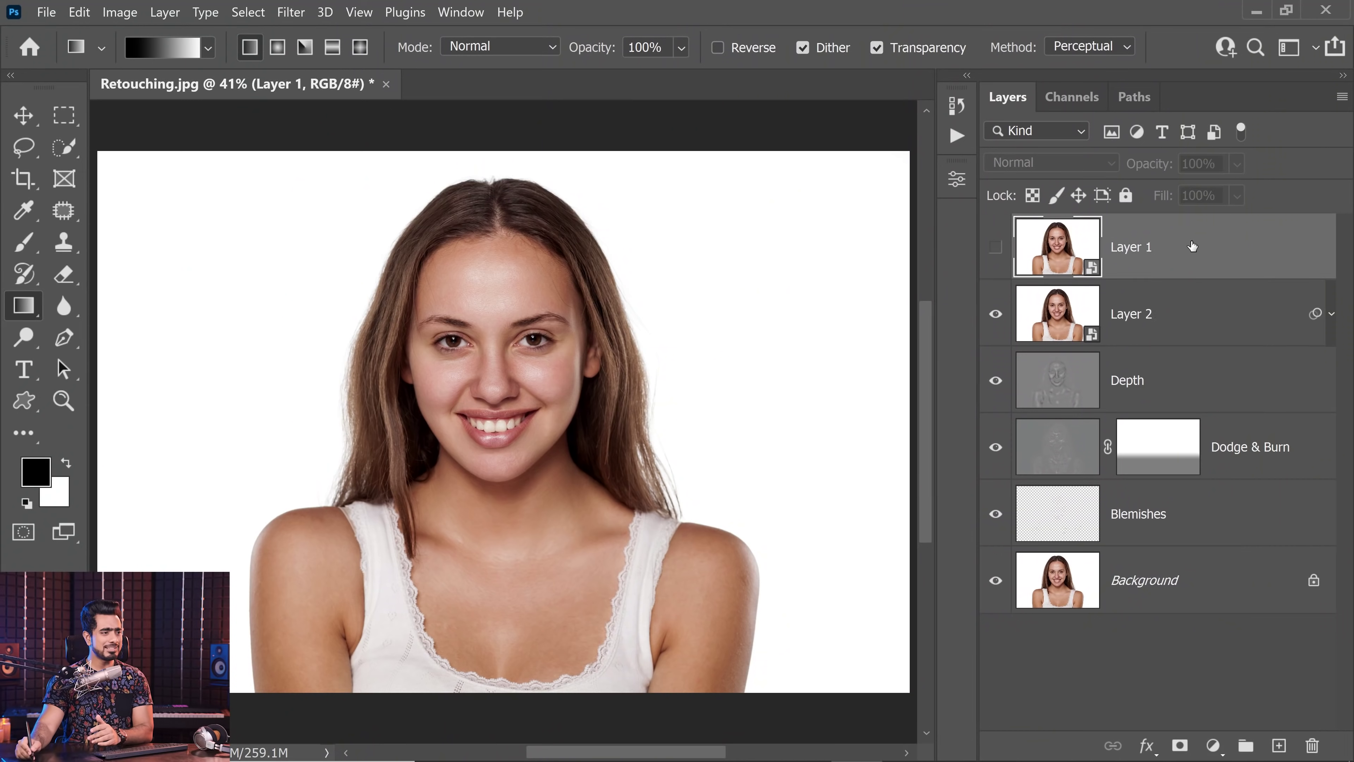
drag(1193, 248, 1311, 742)
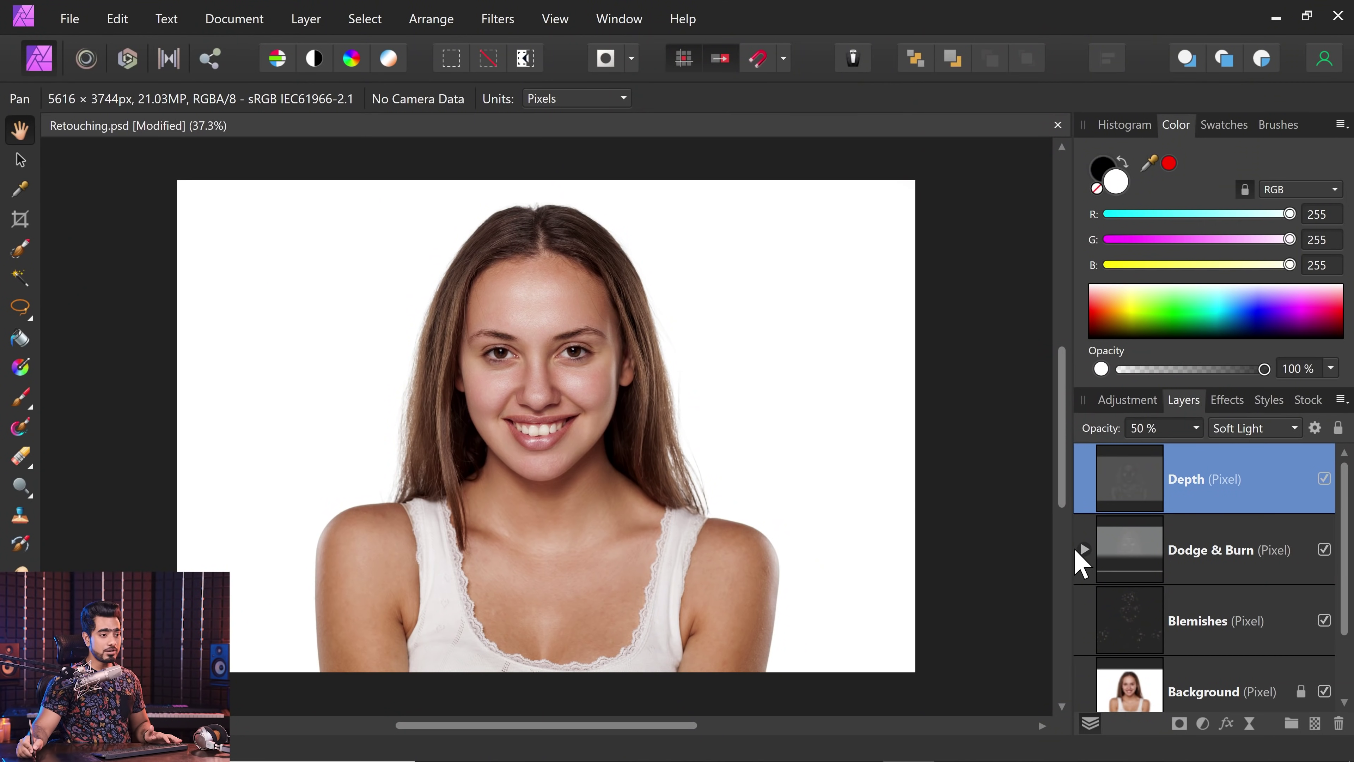
Open the Curves adjustment nested in the Dodge & Burn mask, switch it to the Alpha channel and raise its lowest point to Y 1.
click(1085, 550)
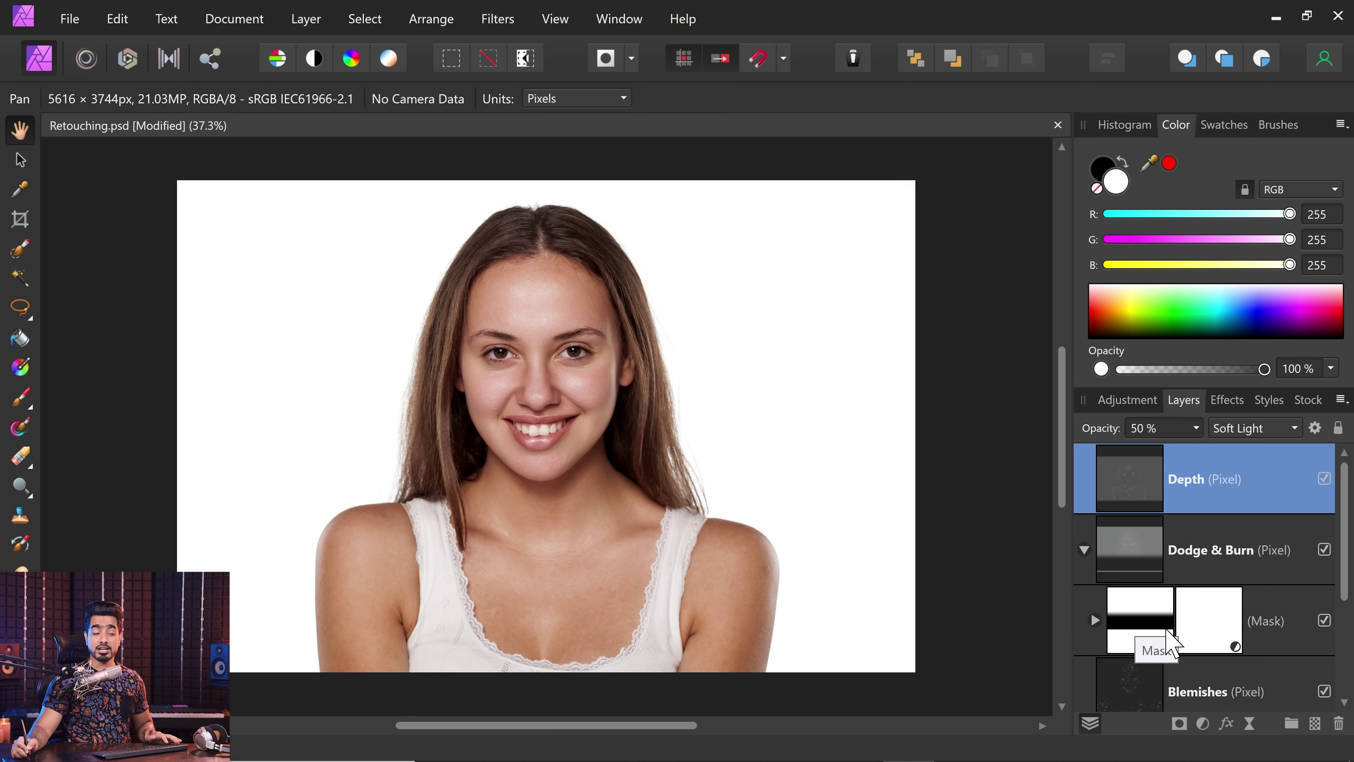
click(1184, 637)
click(1224, 644)
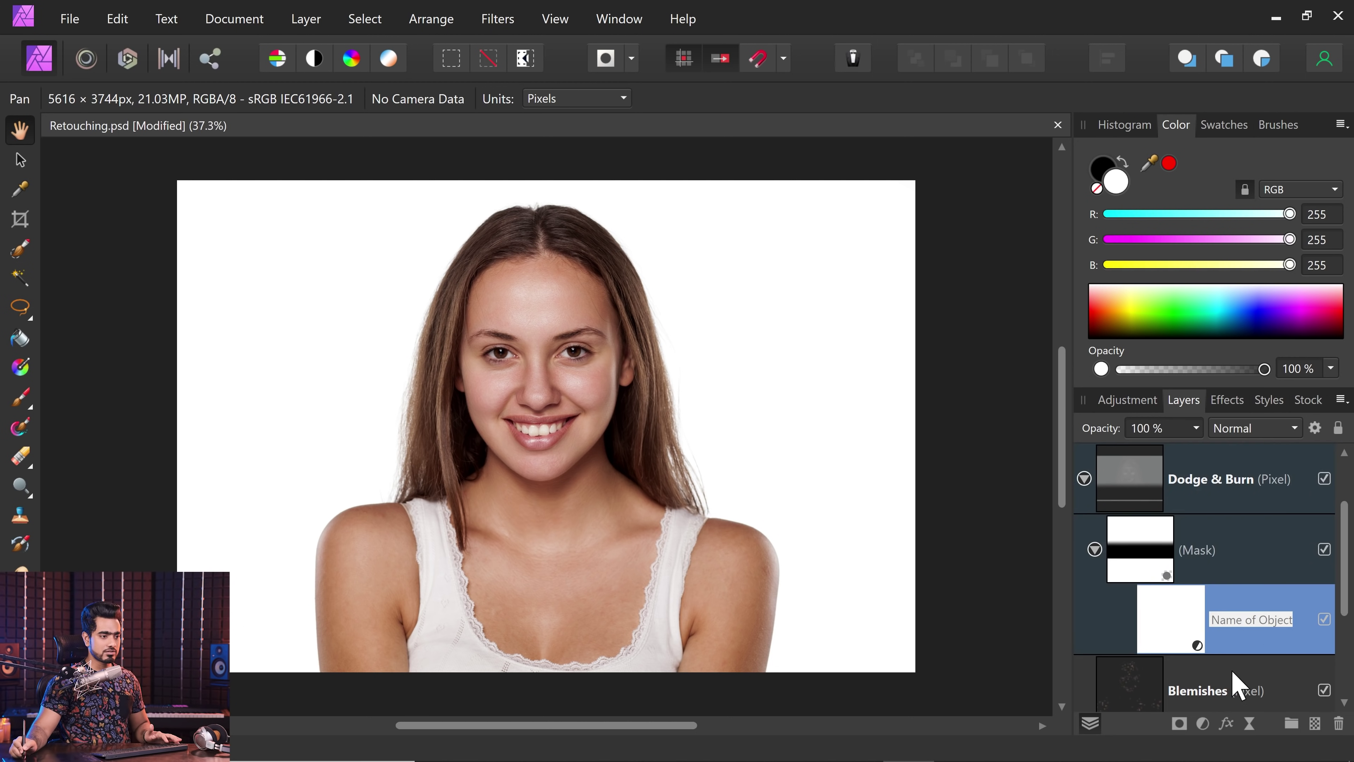
double_click(1167, 622)
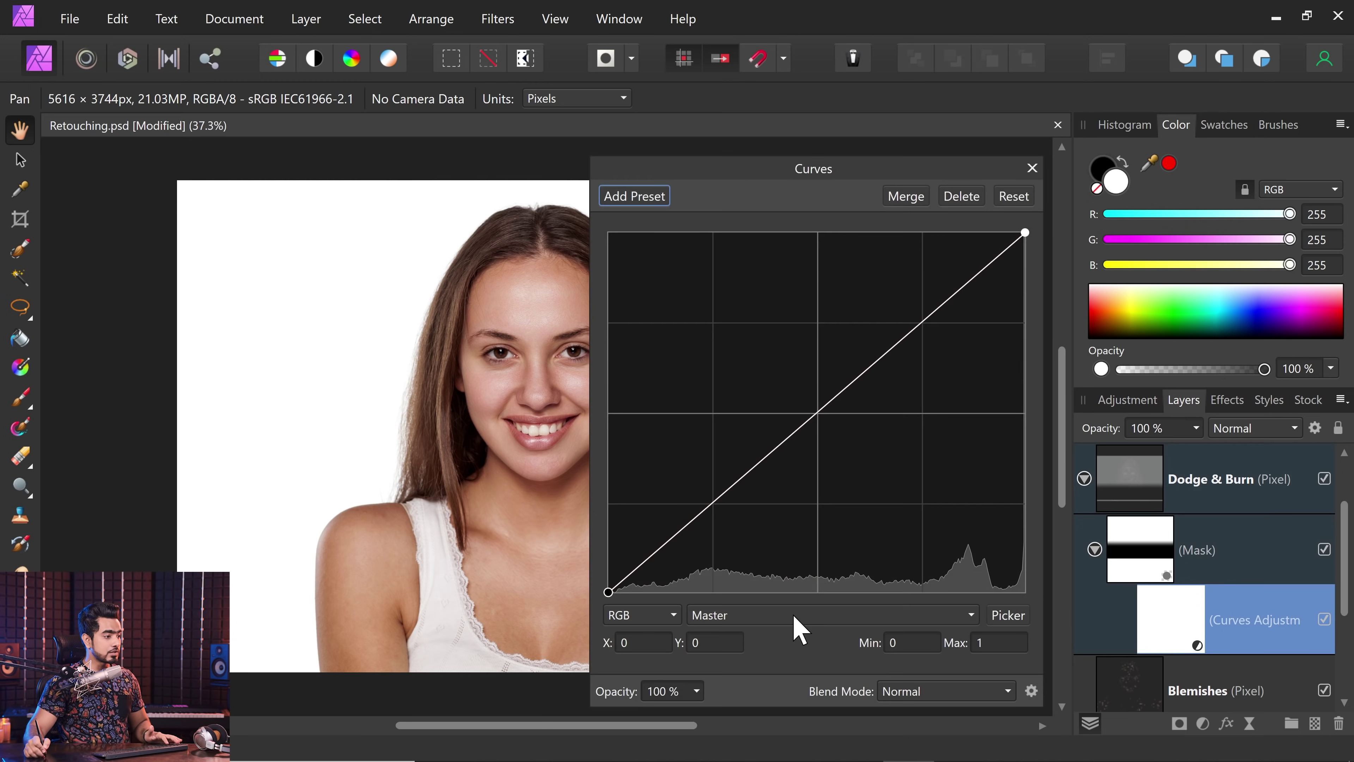
click(795, 617)
click(743, 745)
scroll(402, 565, up, 5)
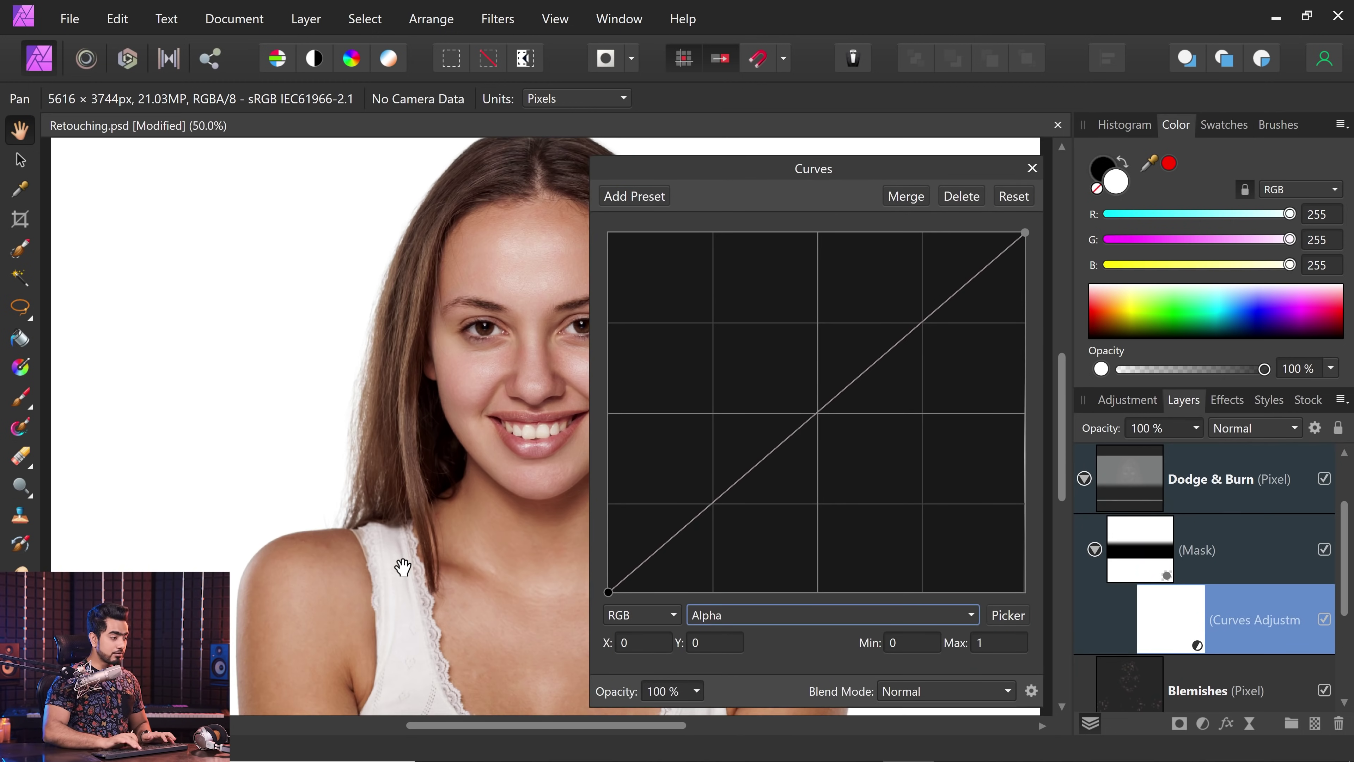
drag(609, 593, 582, 71)
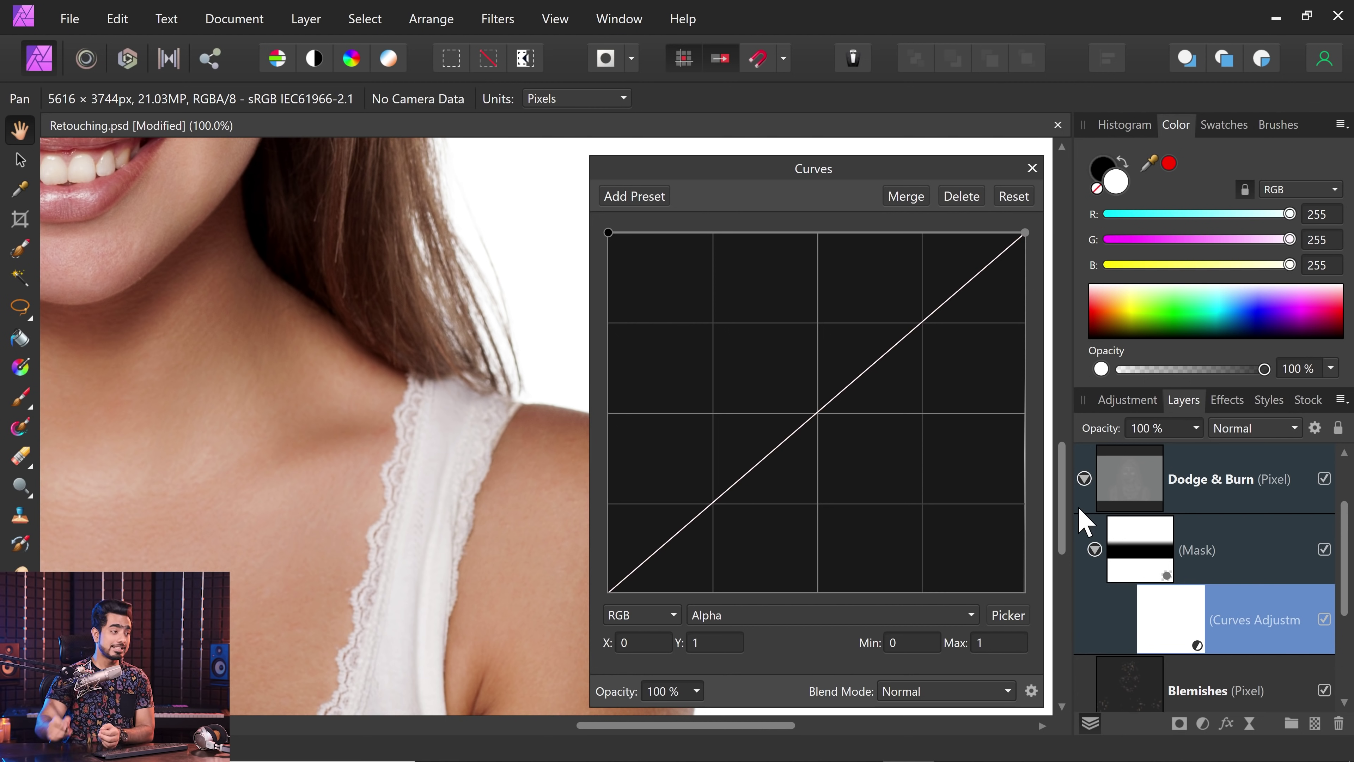
Set the Alpha curve's starting point to Y 0.5, close the adjustment and collapse the Dodge & Burn layer.
drag(608, 233, 589, 409)
click(726, 643)
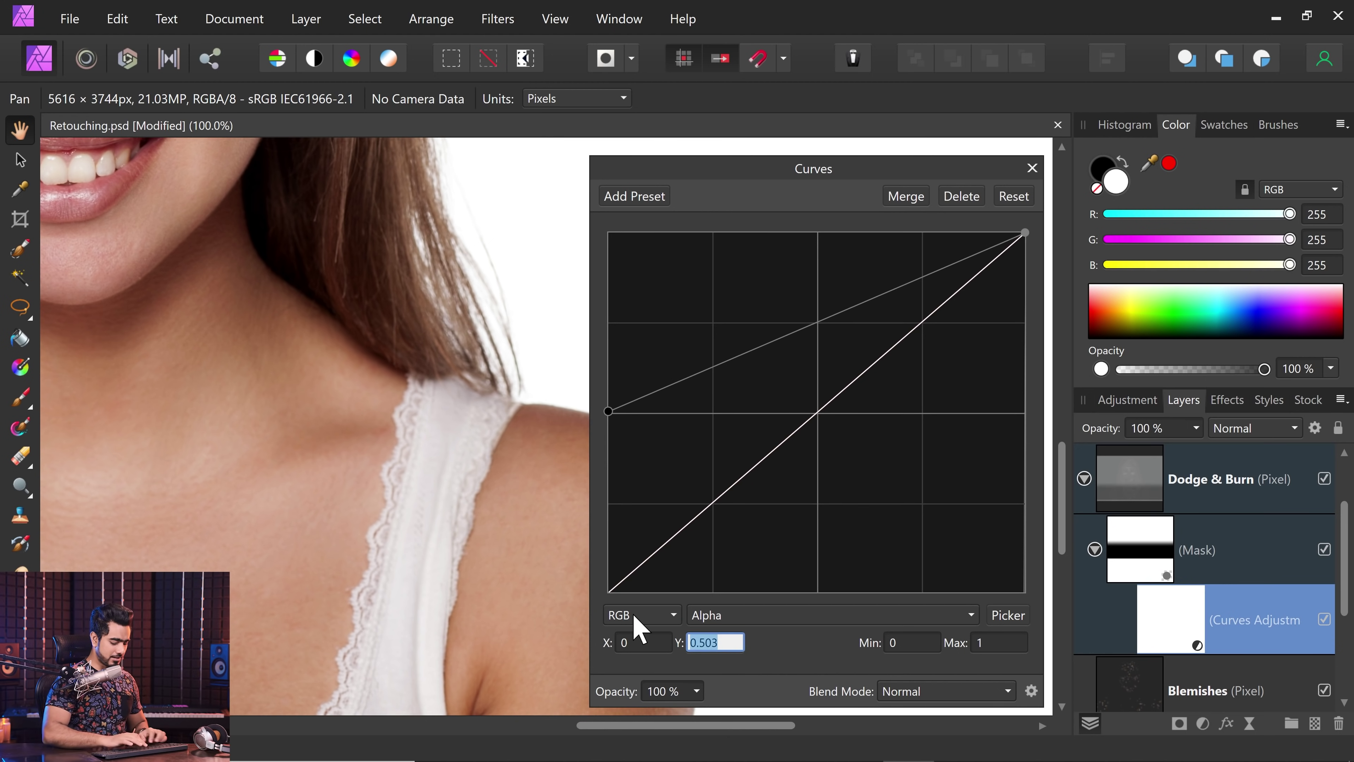
key(Return)
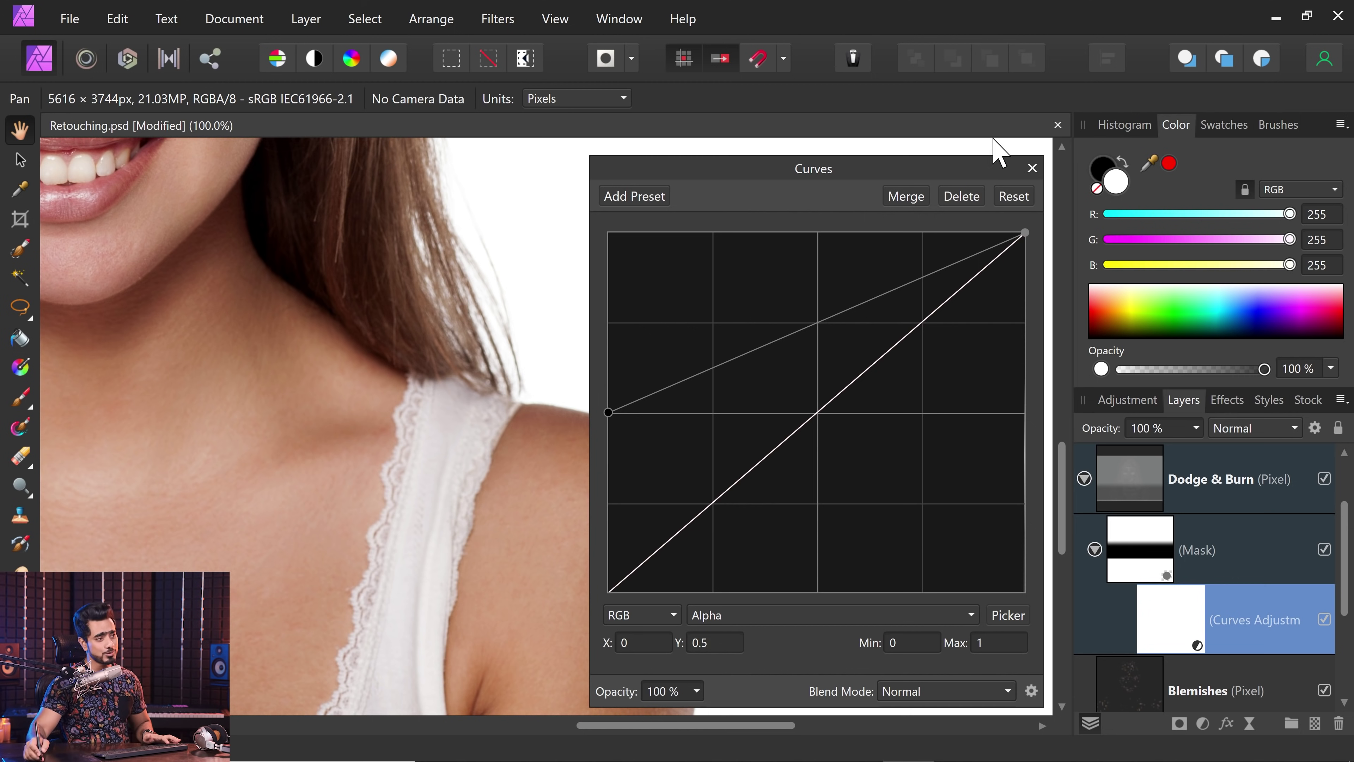
click(1032, 167)
key(ctrl+0)
click(1085, 479)
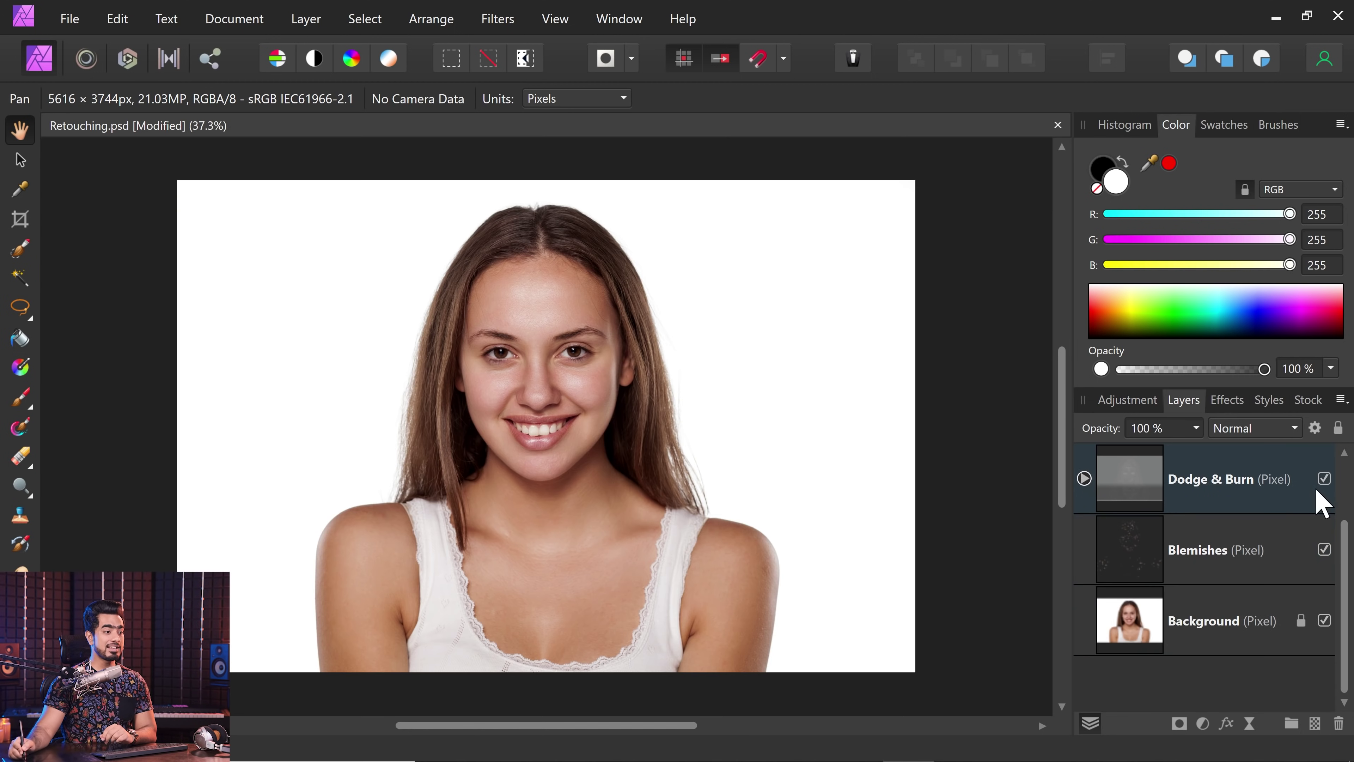
Add a live Liquify filter above the Depth layer.
scroll(1340, 533, up, 2)
click(1220, 491)
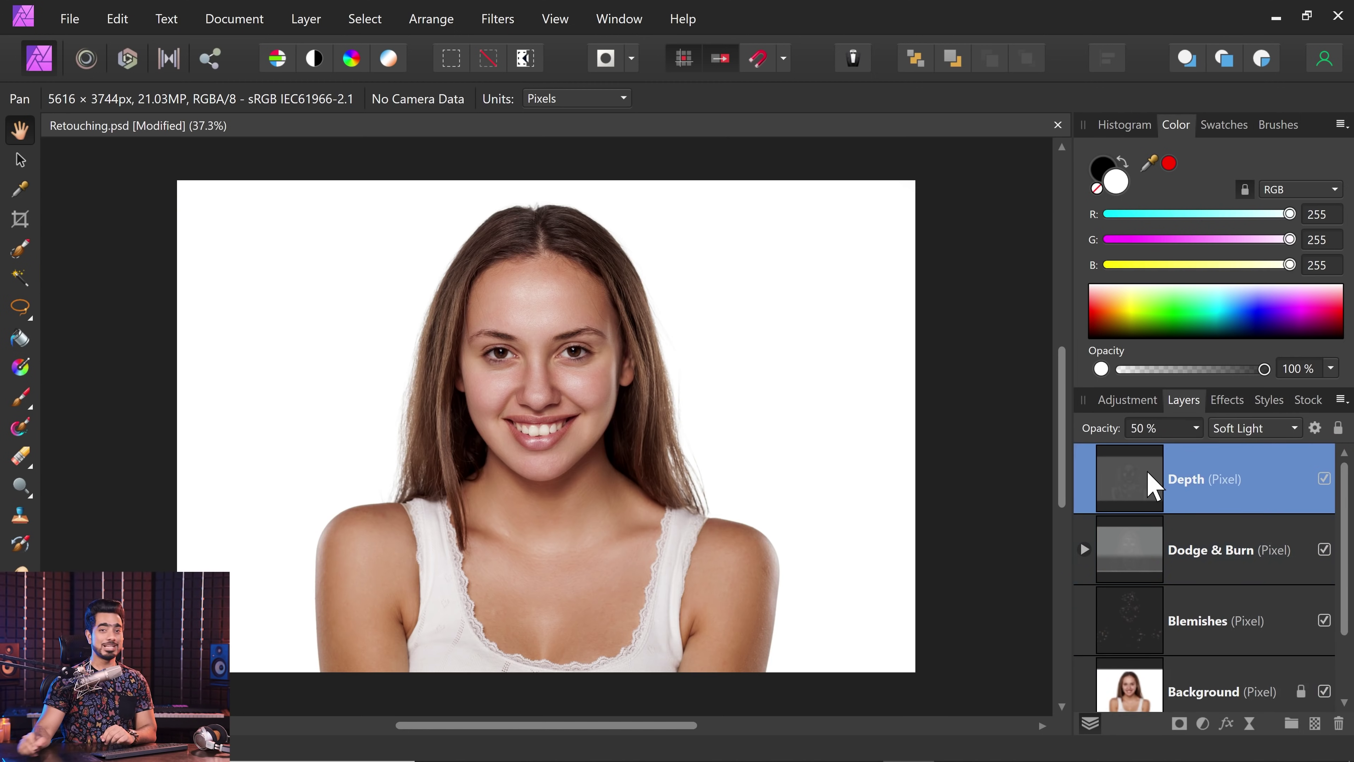
click(1249, 725)
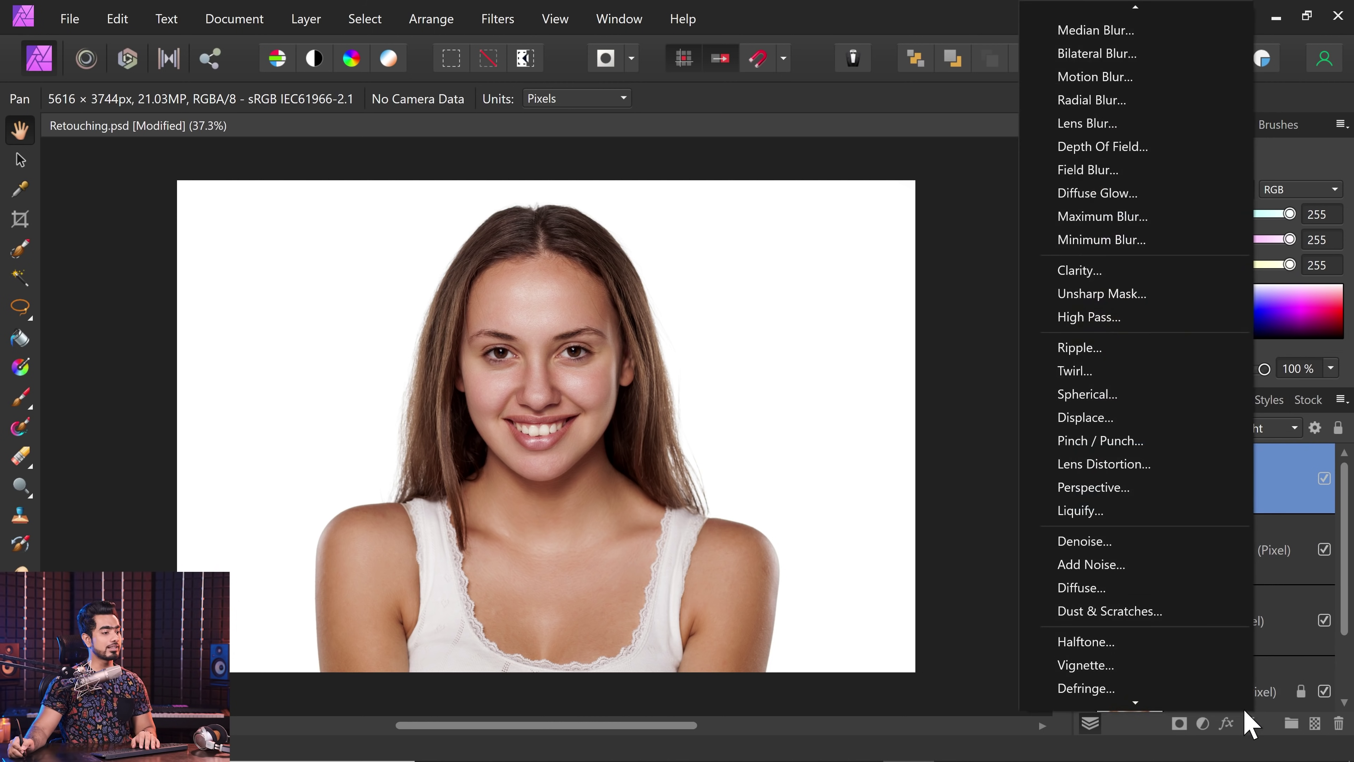
click(1106, 512)
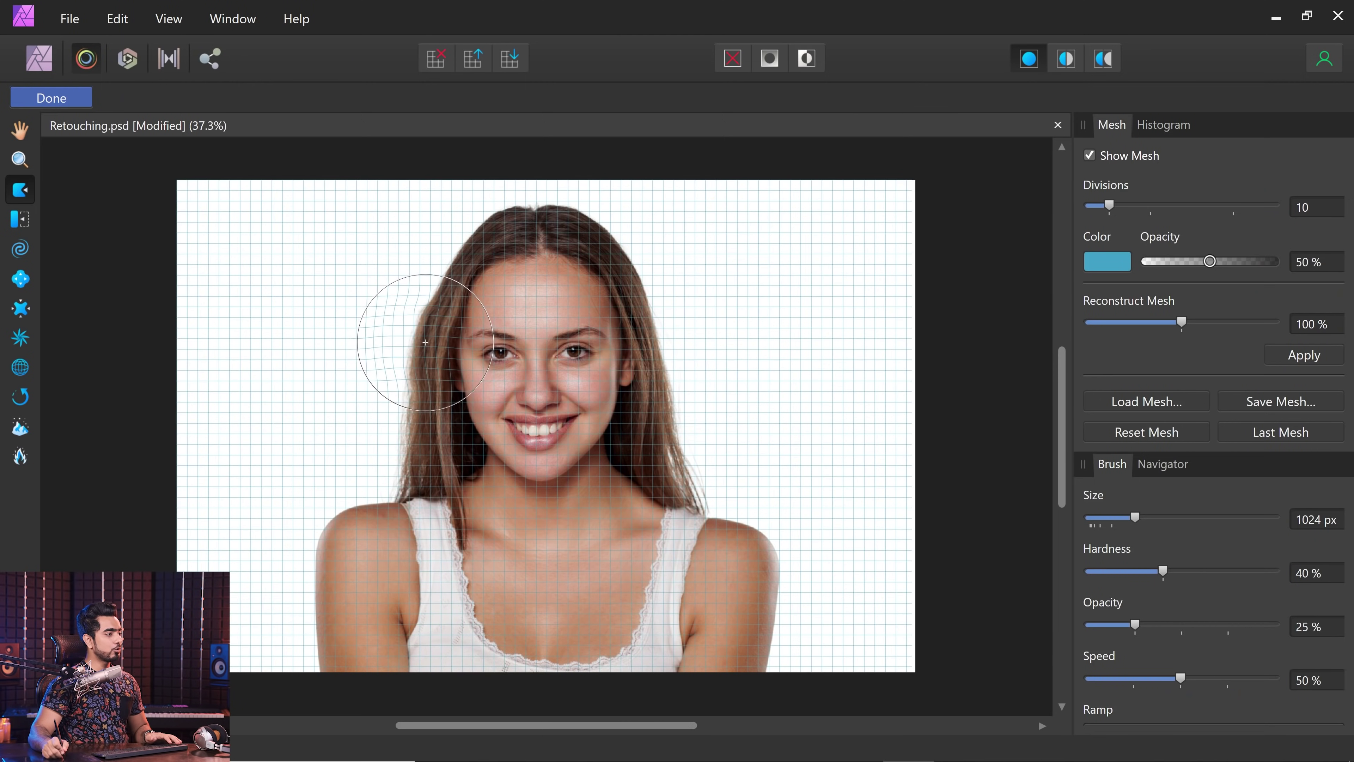
Push the hair on the left side of the portrait outward with the Liquify brush, resizing it to about 1004 px.
drag(425, 342, 415, 340)
key([)
key([)
key([)
key([)
key([)
key([)
key([)
key(])
key(])
key(])
key(])
key(])
key(])
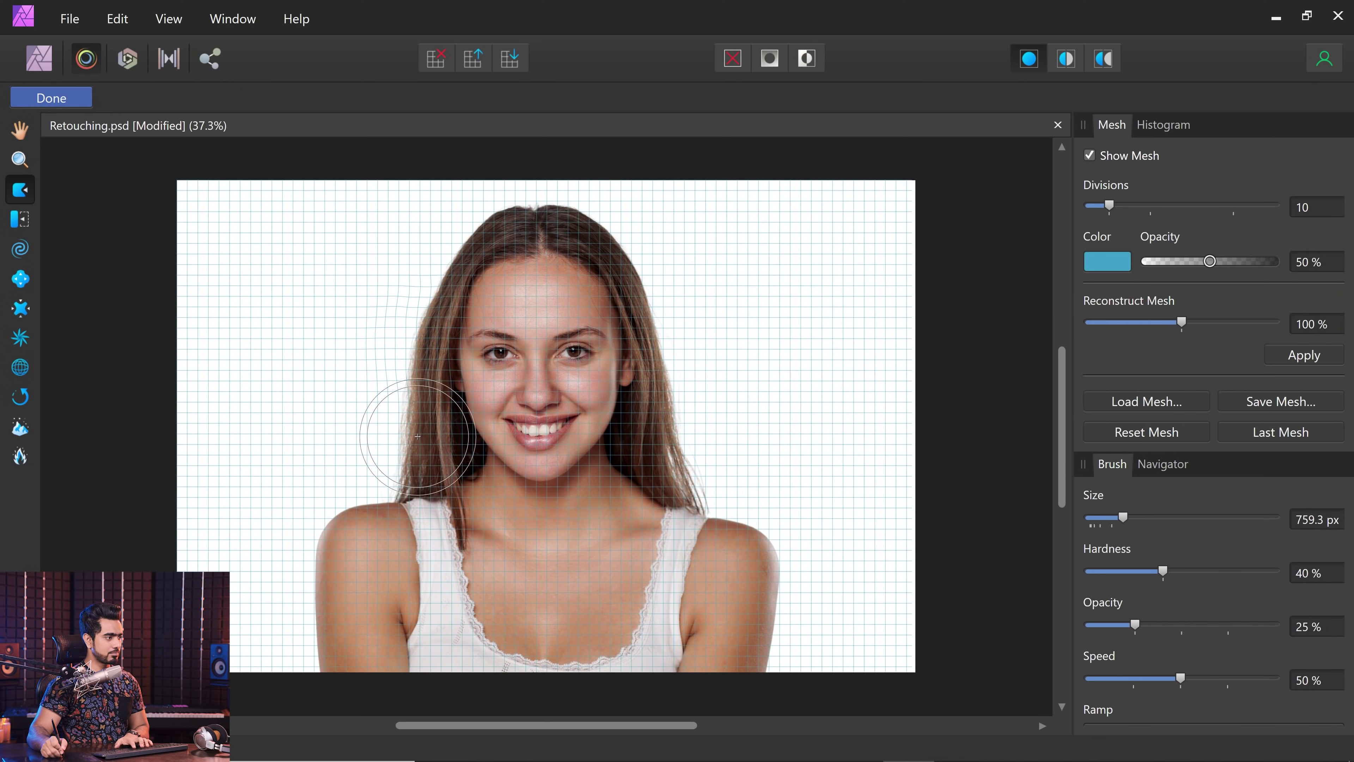
key(bracketright)
key(bracketright)
drag(401, 432, 397, 433)
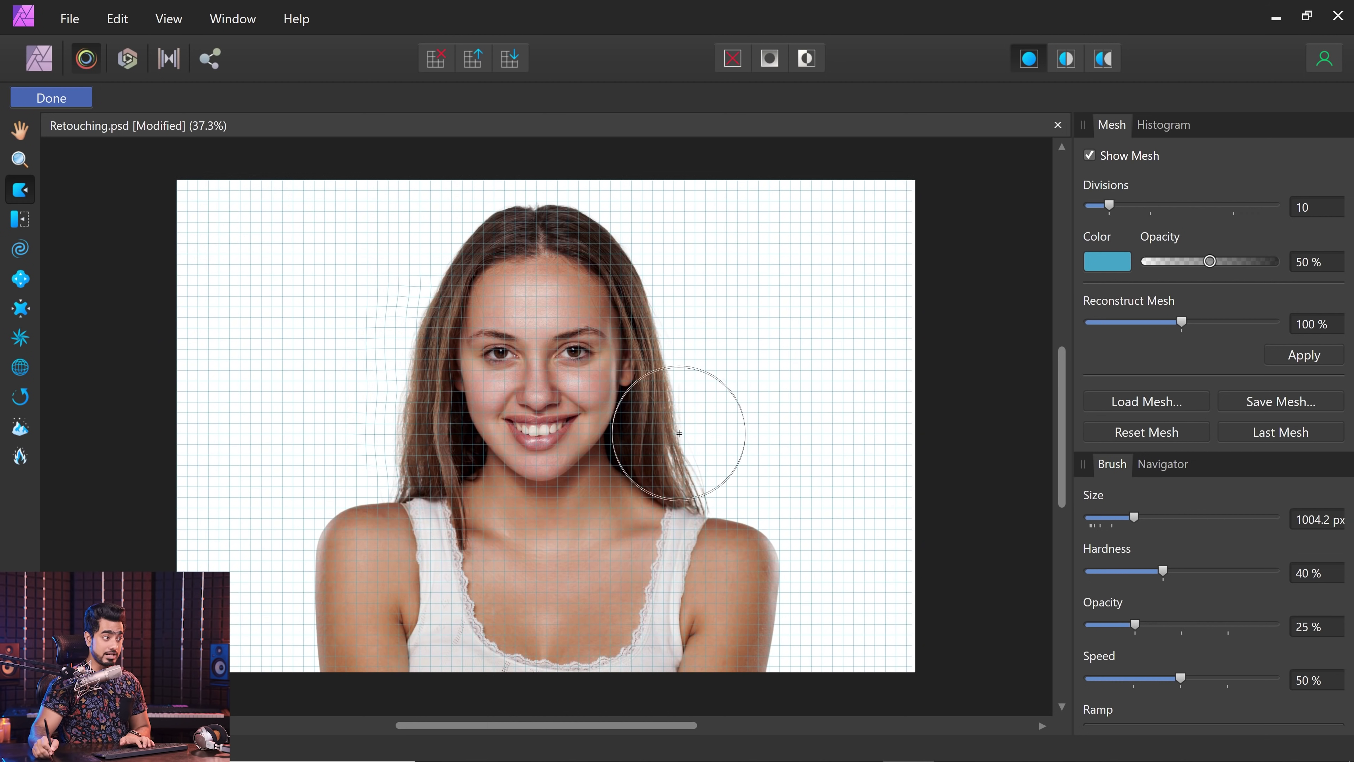
Push the hair on the right side of the portrait outward, adjust it near the crown and finish the Liquify edit.
drag(687, 427, 717, 486)
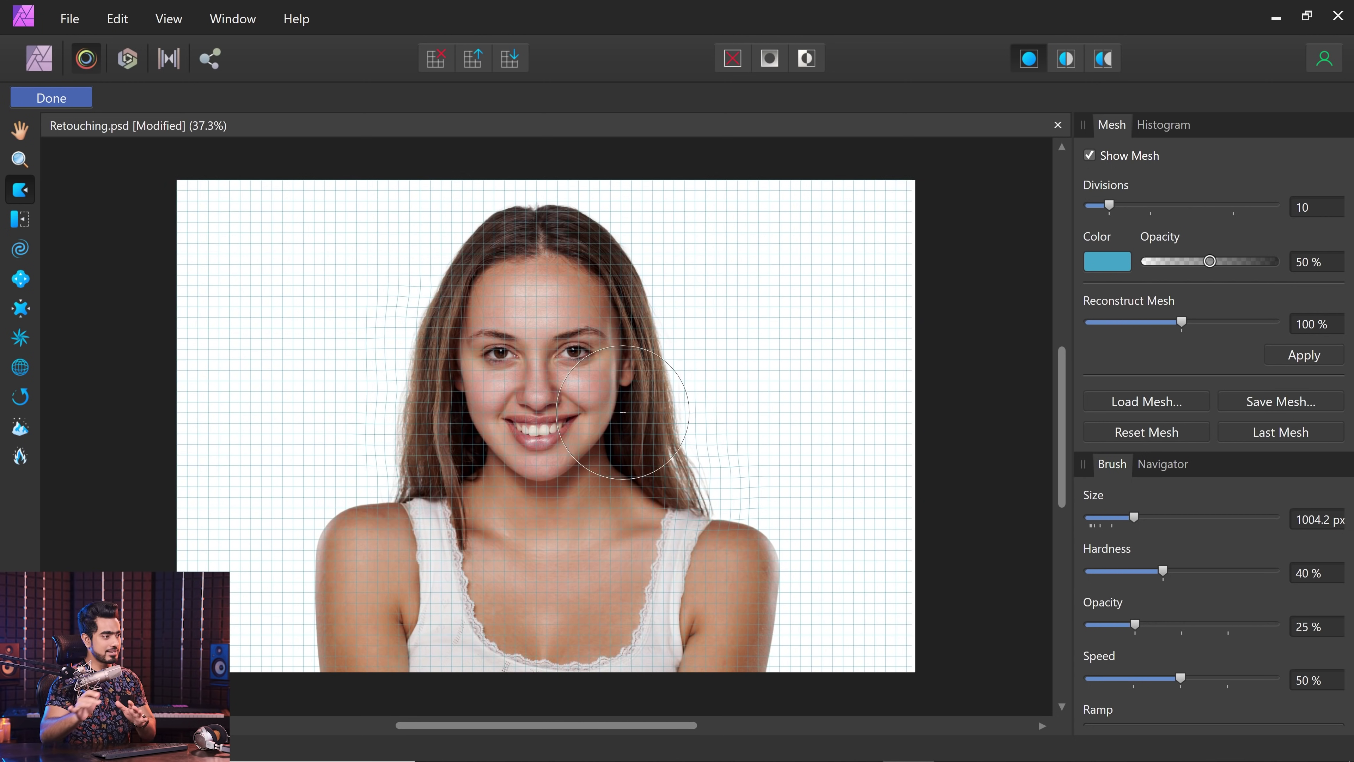
mouse_move(635, 270)
mouse_down()
mouse_move(620, 271)
mouse_move(634, 285)
mouse_up()
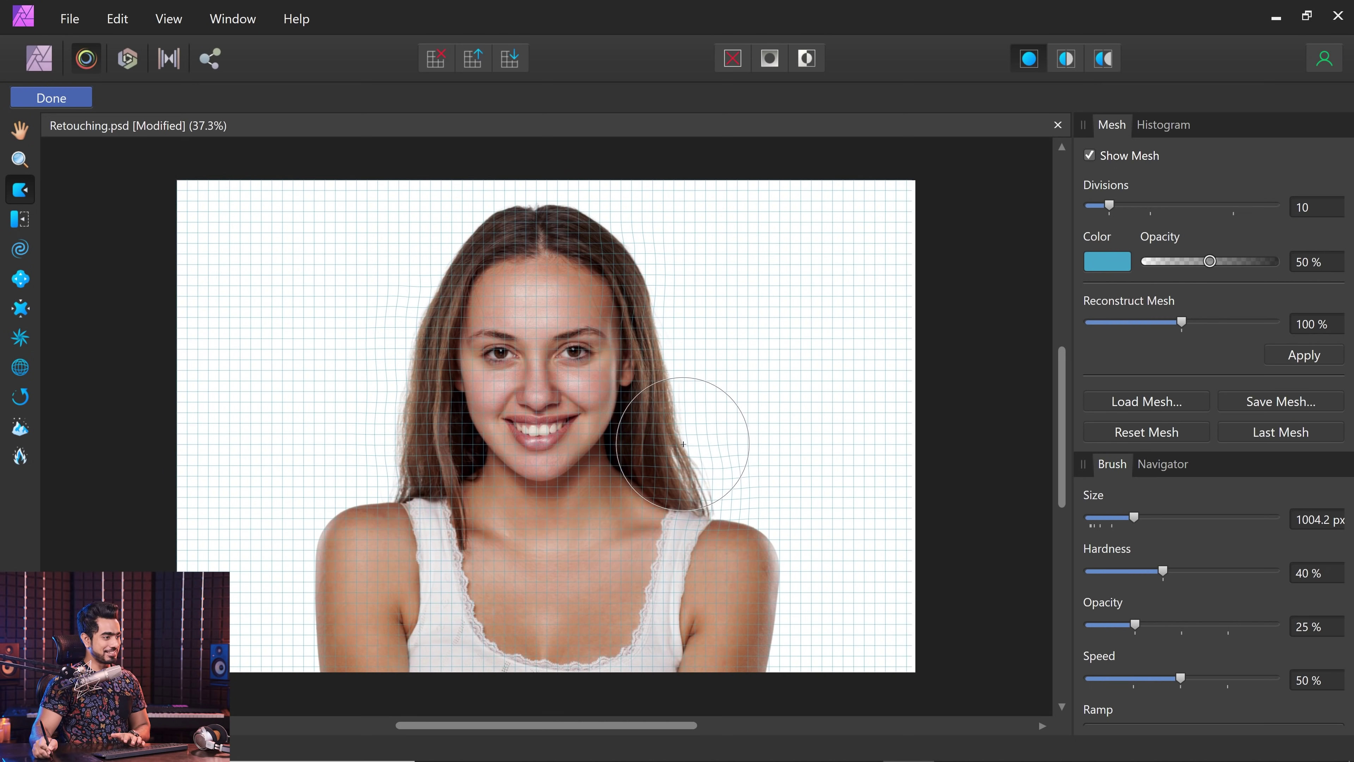
click(60, 100)
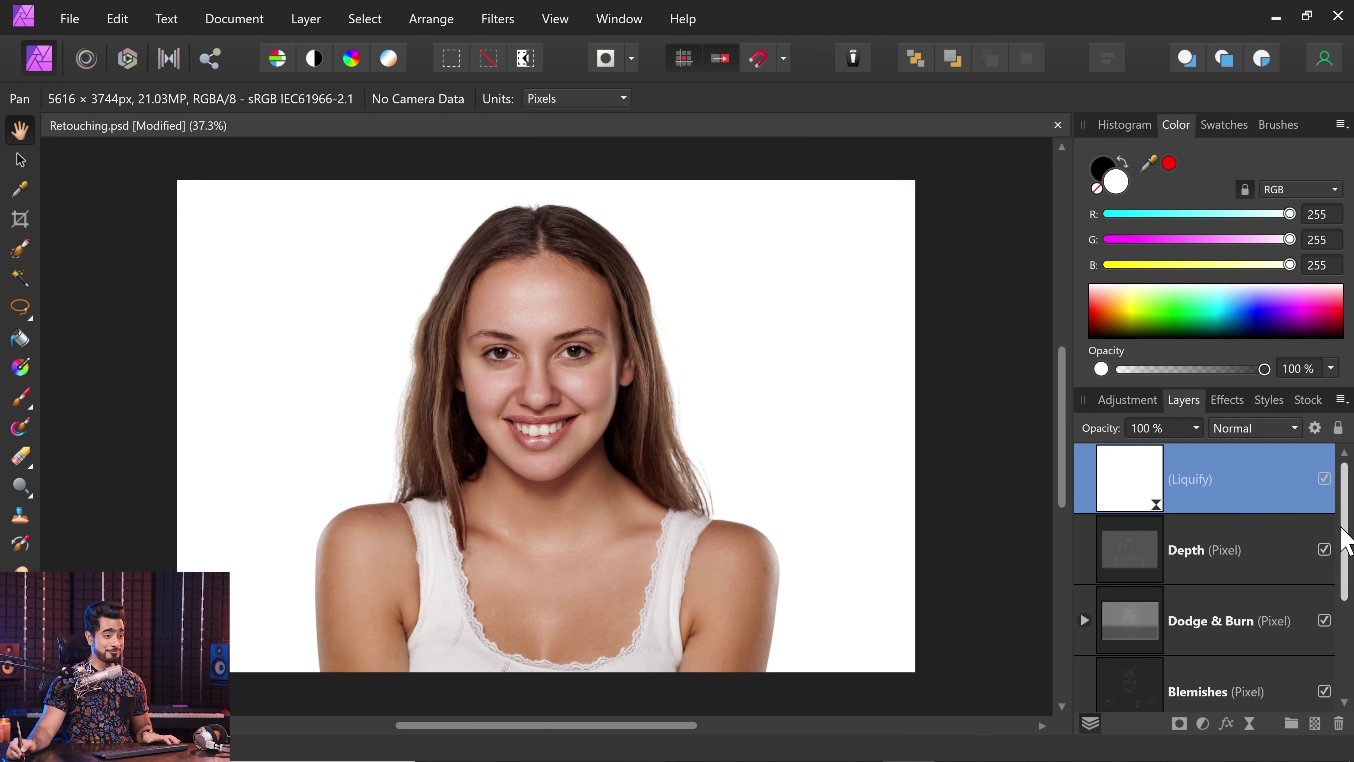
Hide and show the Blemishes layer again to compare the facial skin at 100% zoom.
scroll(1344, 539, down, 1)
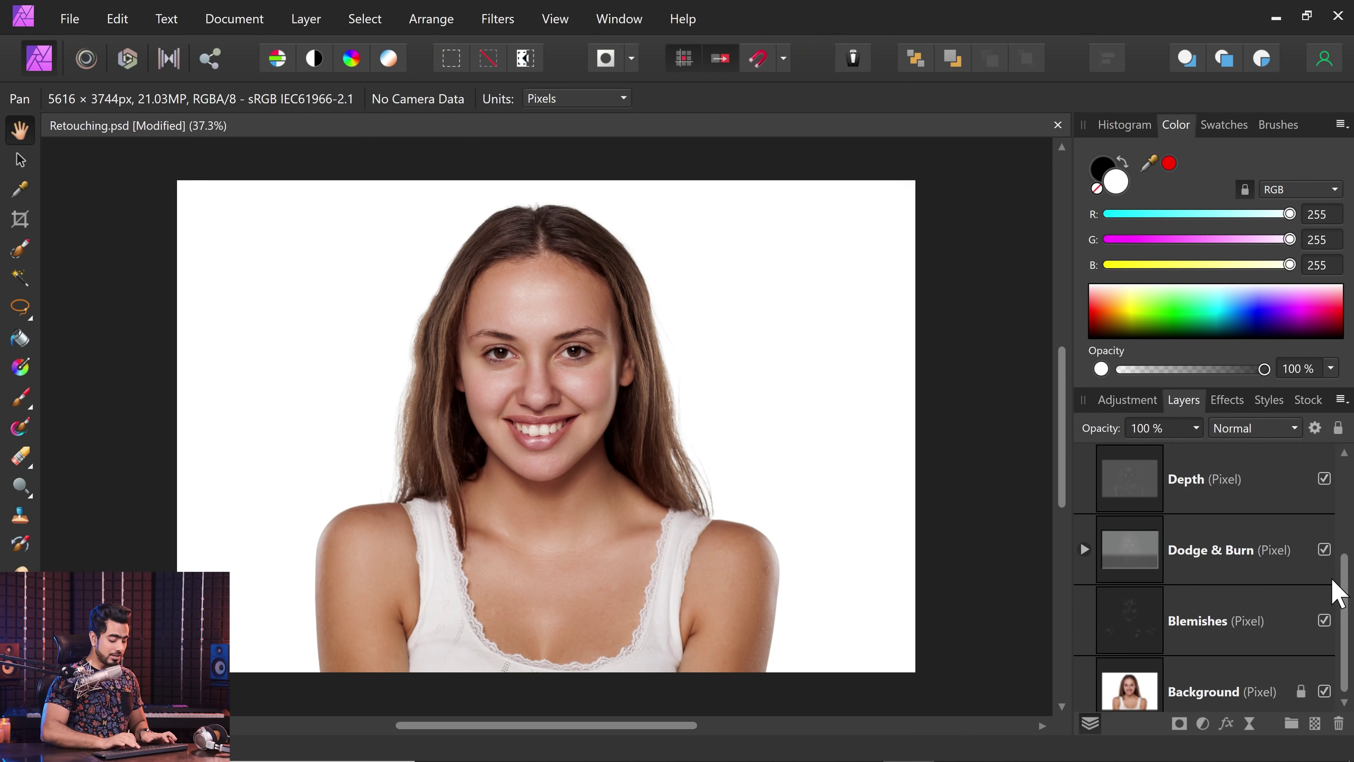
key(ctrl+1)
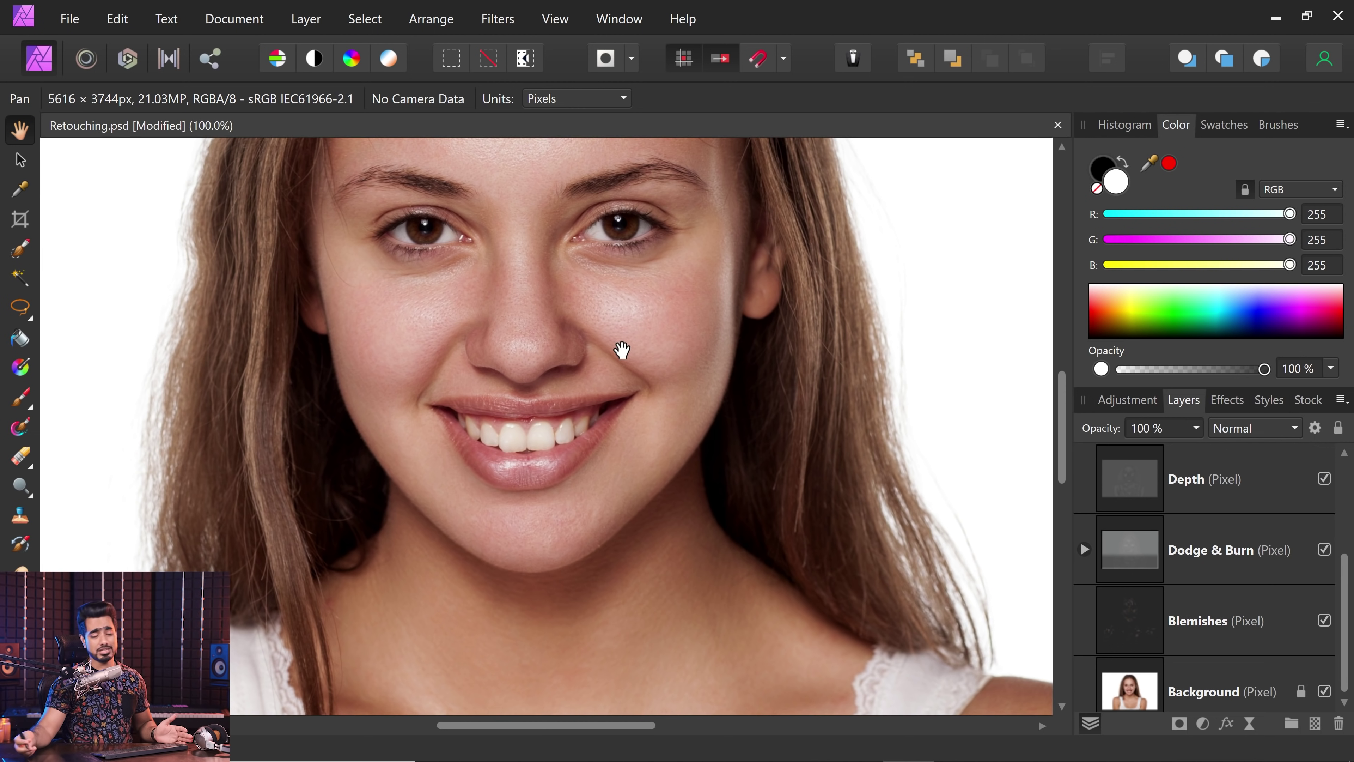
click(1325, 621)
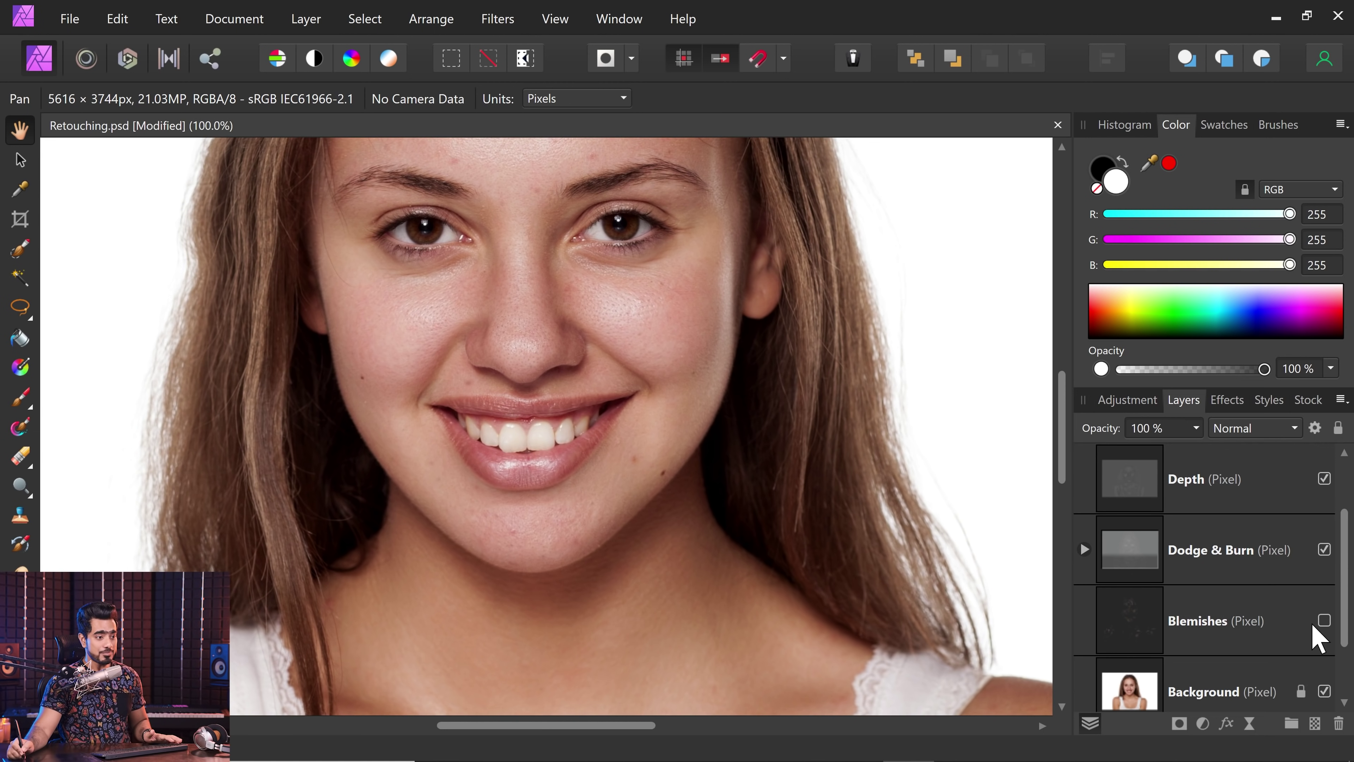
click(1325, 621)
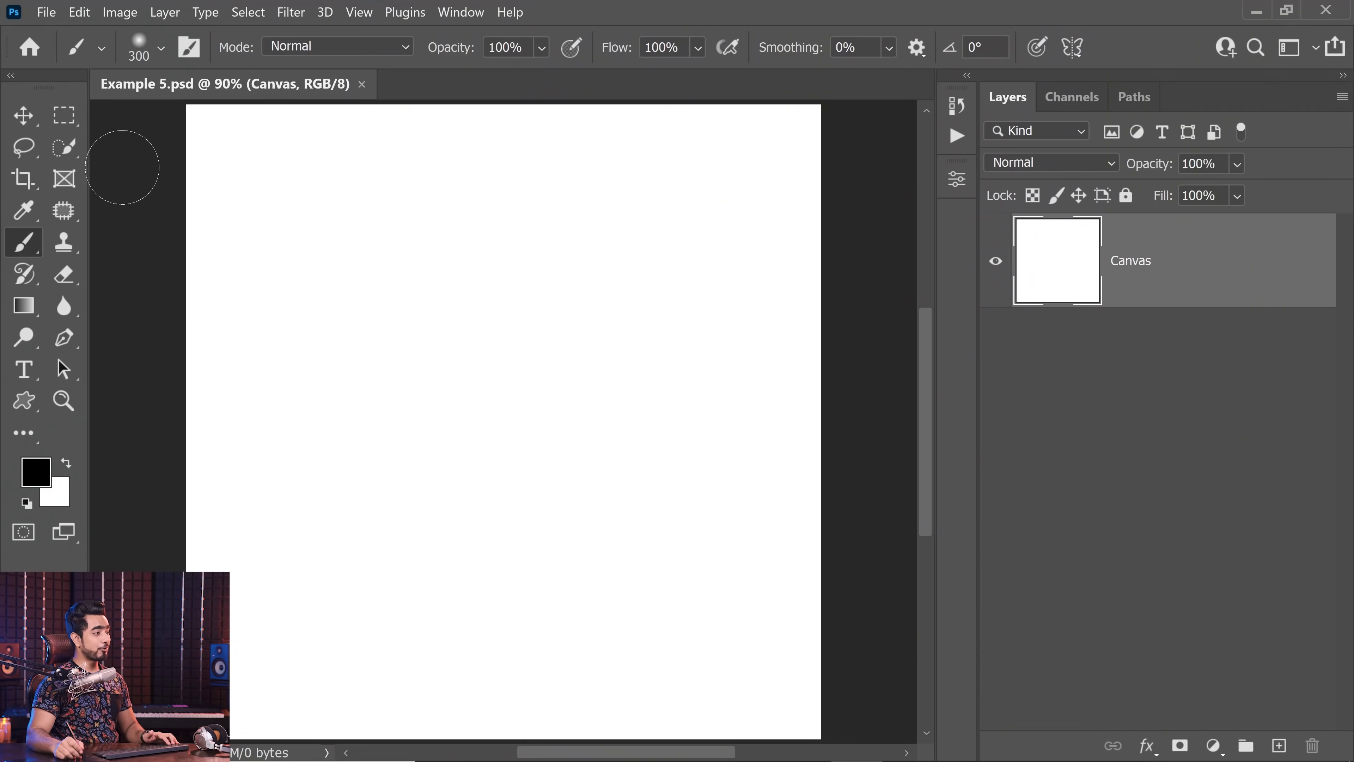
Try black test strokes on the blank Canvas layer with the 300 px Soft Round brush and undo them.
click(159, 48)
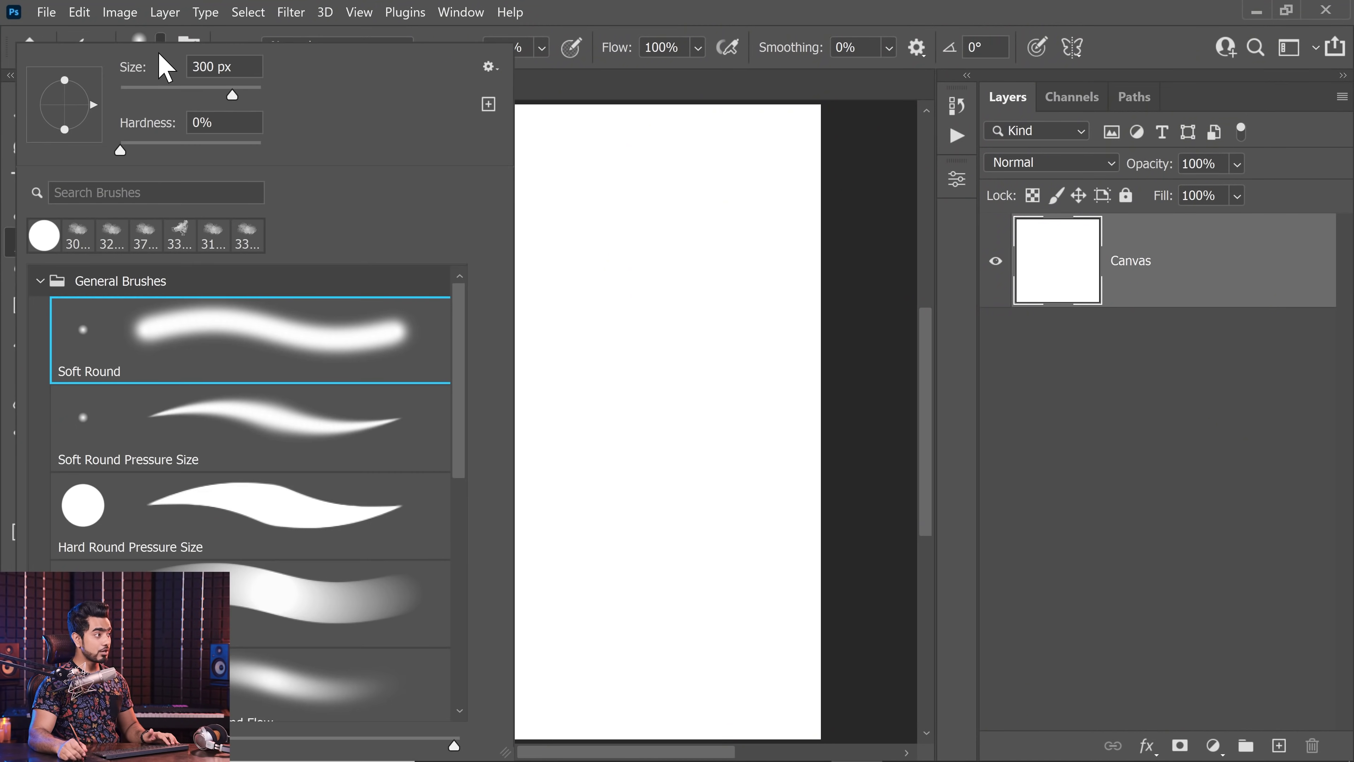
drag(621, 184, 600, 402)
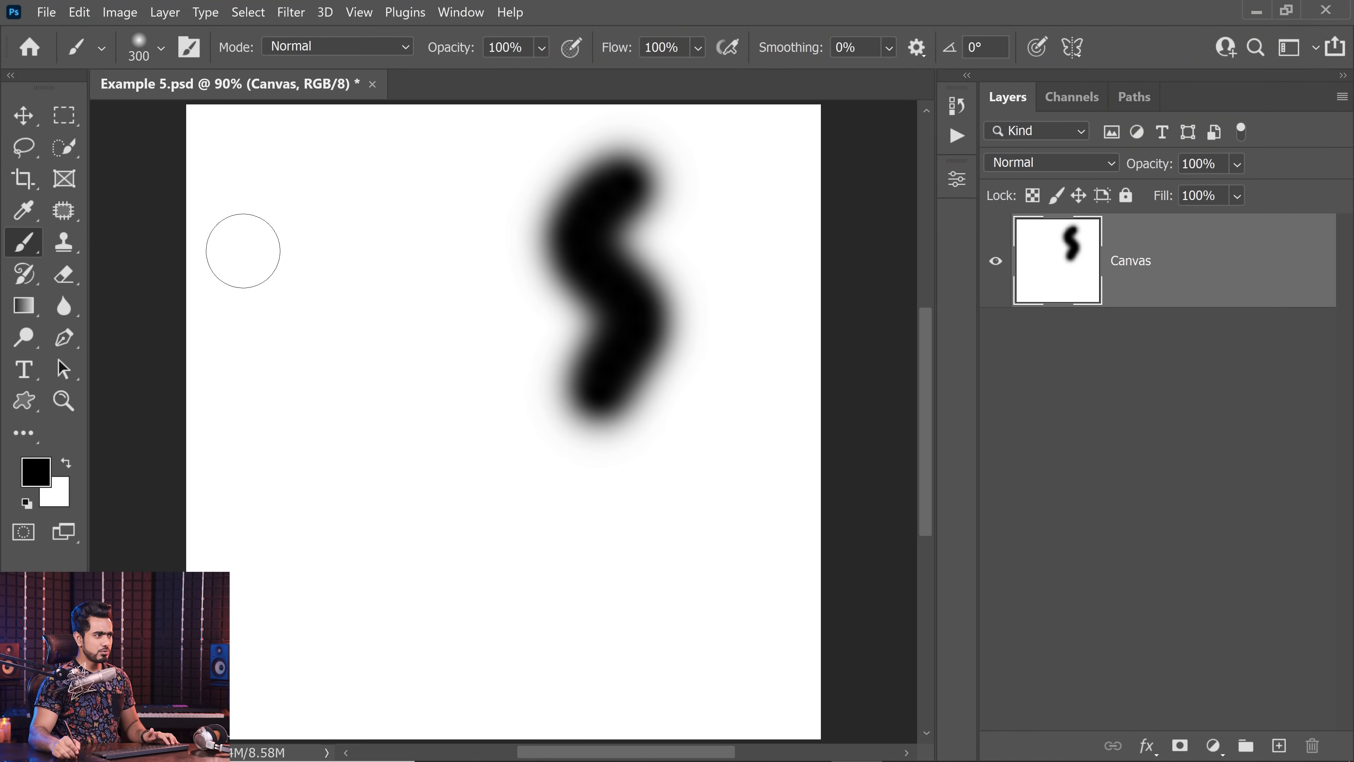
mouse_move(242, 243)
mouse_down()
mouse_move(319, 250)
mouse_move(325, 440)
mouse_move(498, 561)
mouse_move(571, 584)
mouse_up()
key(ctrl+z)
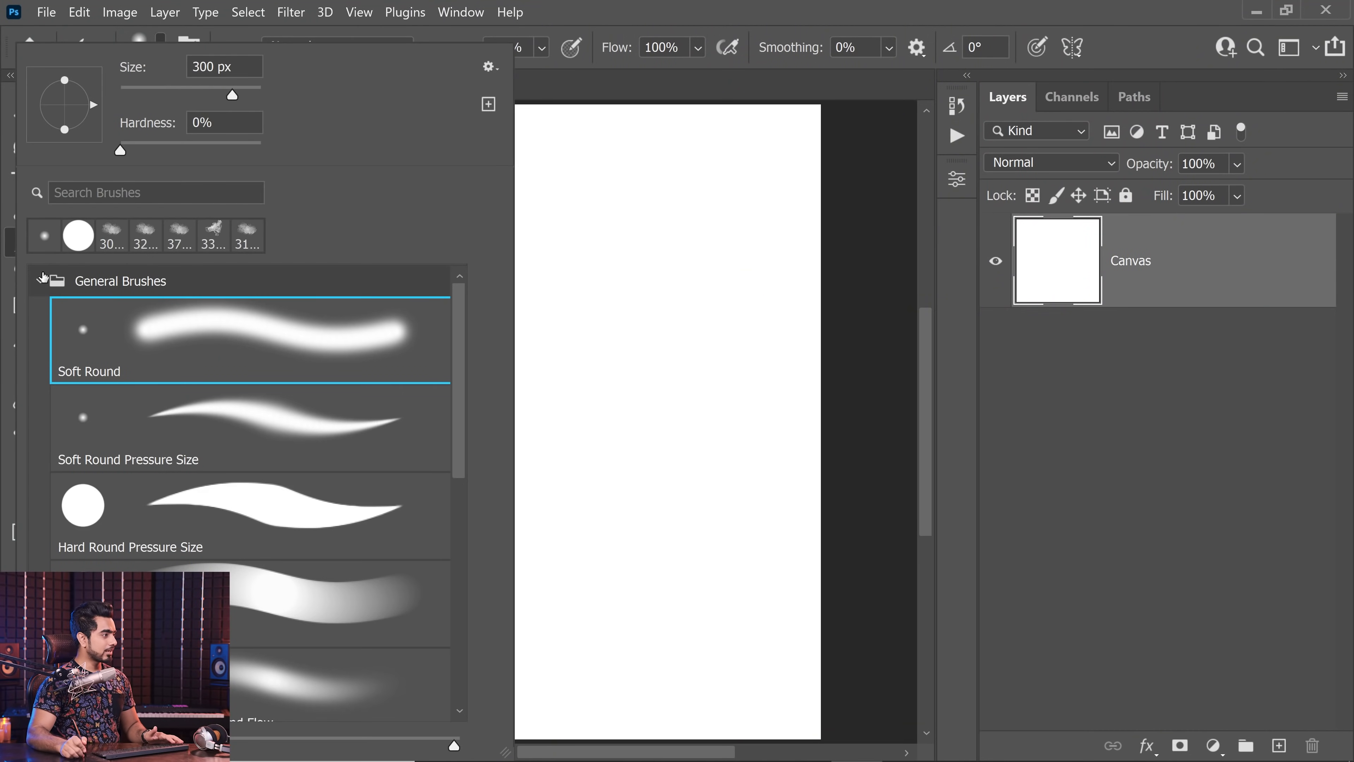
Choose Watercolor_Brush_1 from the Watercolor Brushes group for painting.
click(42, 284)
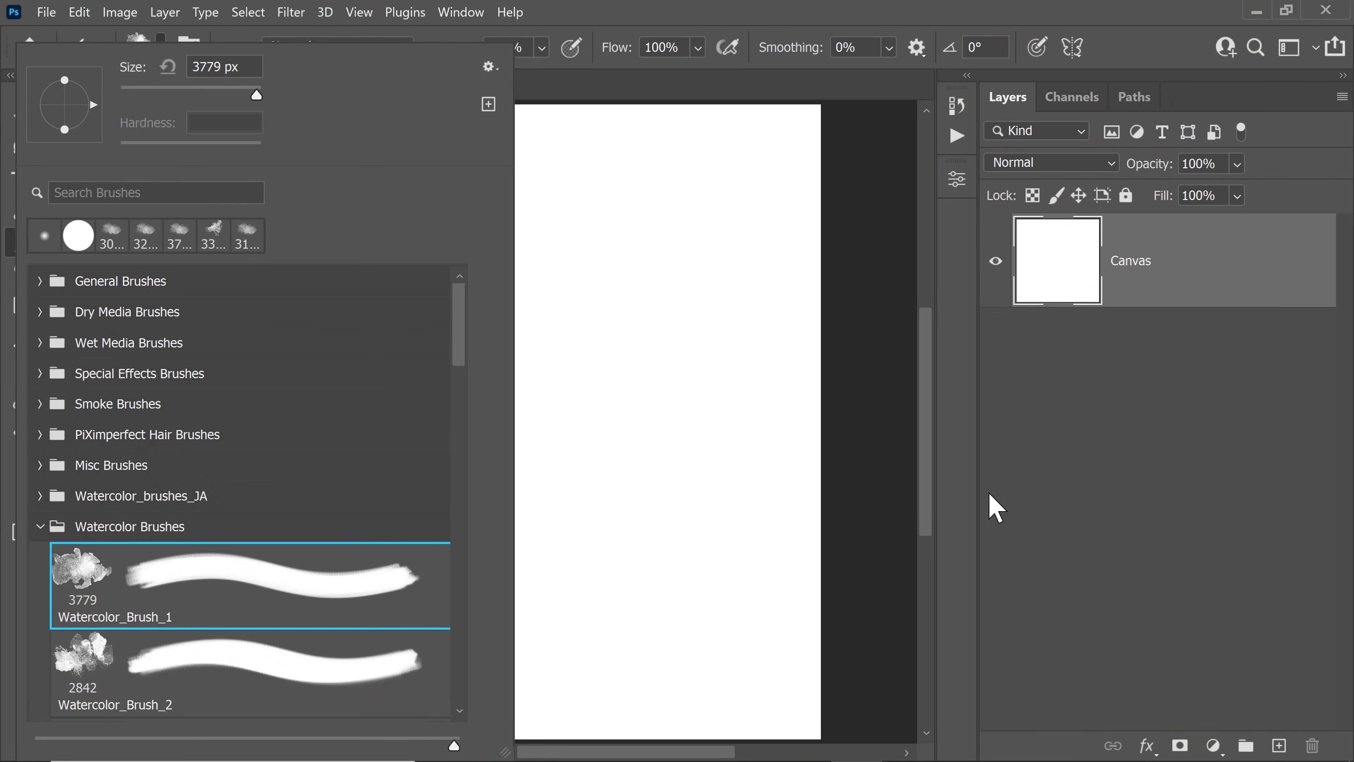
click(1075, 492)
click(1075, 492)
click(1124, 298)
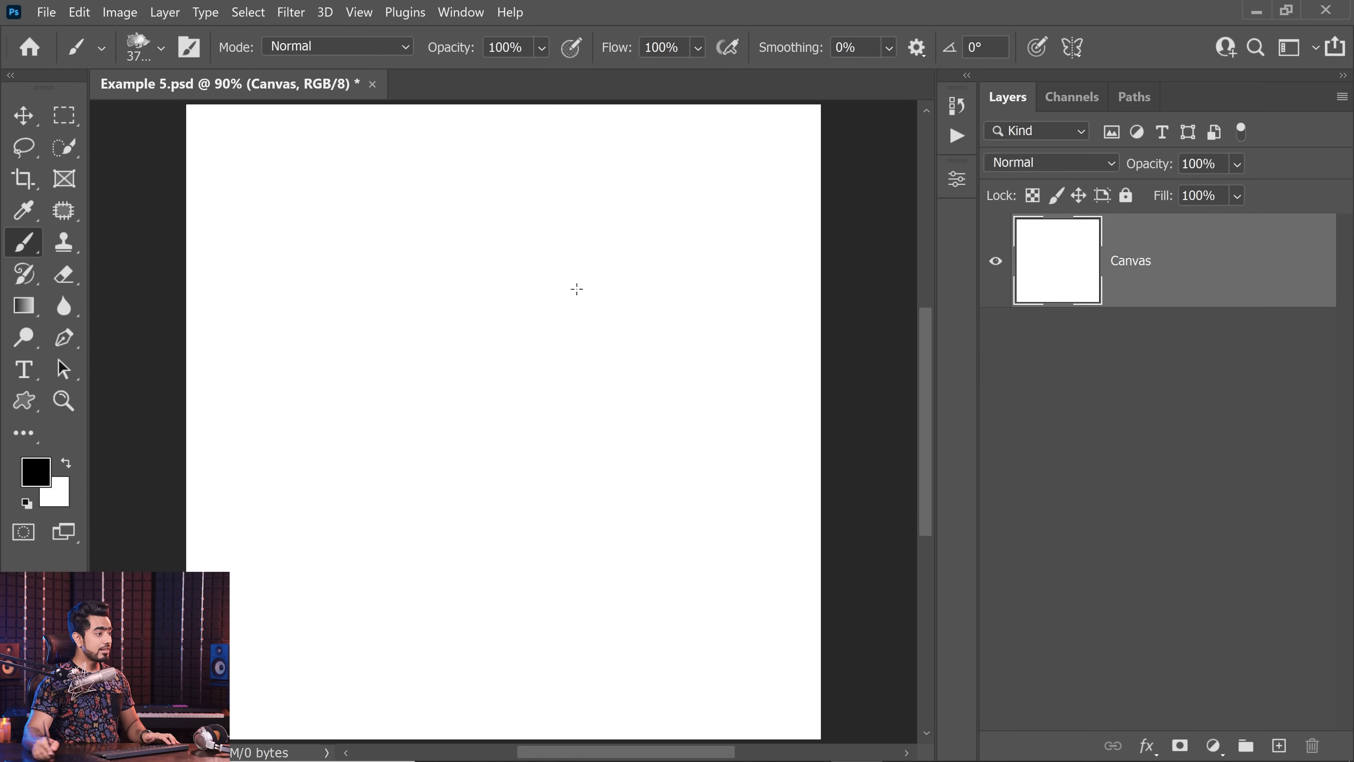
Reduce the watercolor brush size and paint a black textured blotch across the upper middle of the canvas.
key(bracketleft)
key(bracketleft)
key(bracketleft)
key(bracketleft)
key(bracketleft)
key(bracketleft)
key(bracketleft)
key(bracketleft)
key(bracketleft)
key(bracketleft)
key(bracketleft)
key(bracketleft)
key(bracketleft)
key(bracketleft)
key(bracketleft)
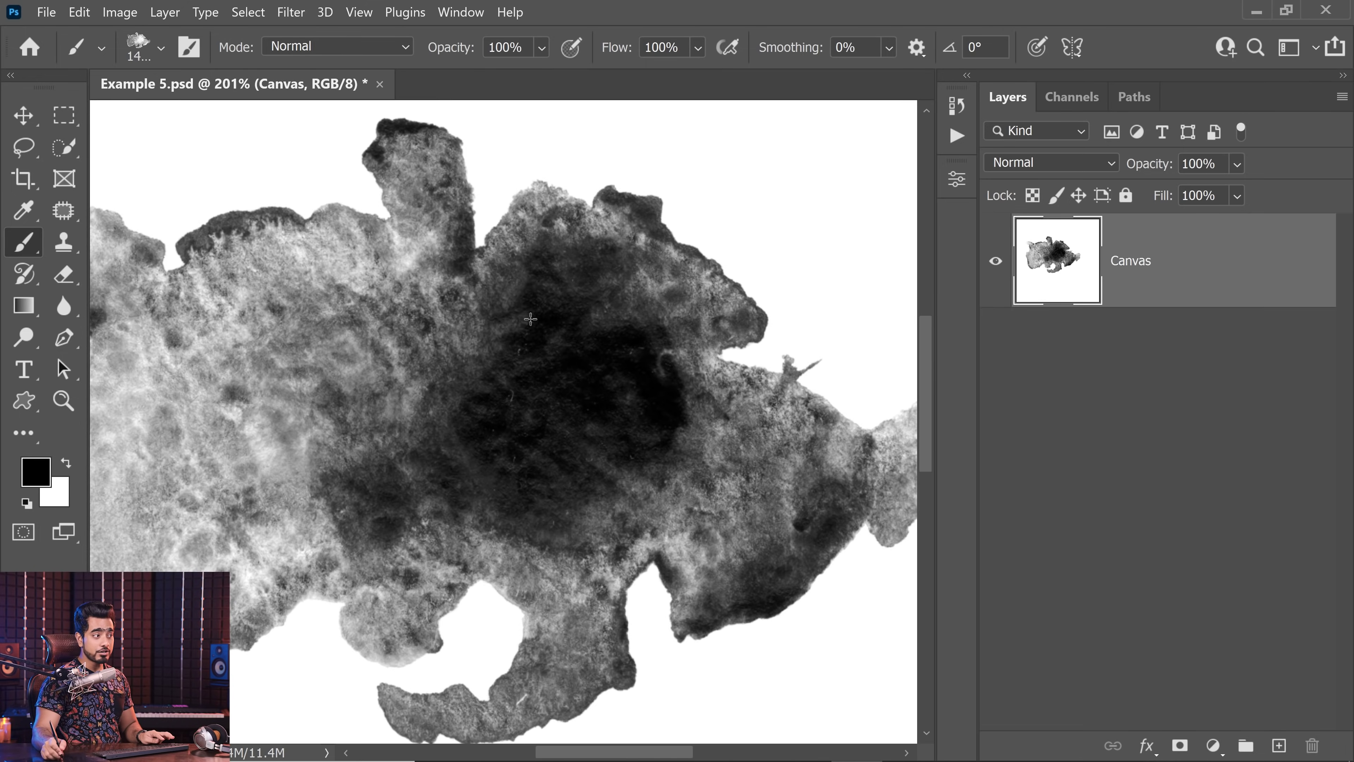
scroll(520, 371, up, 2)
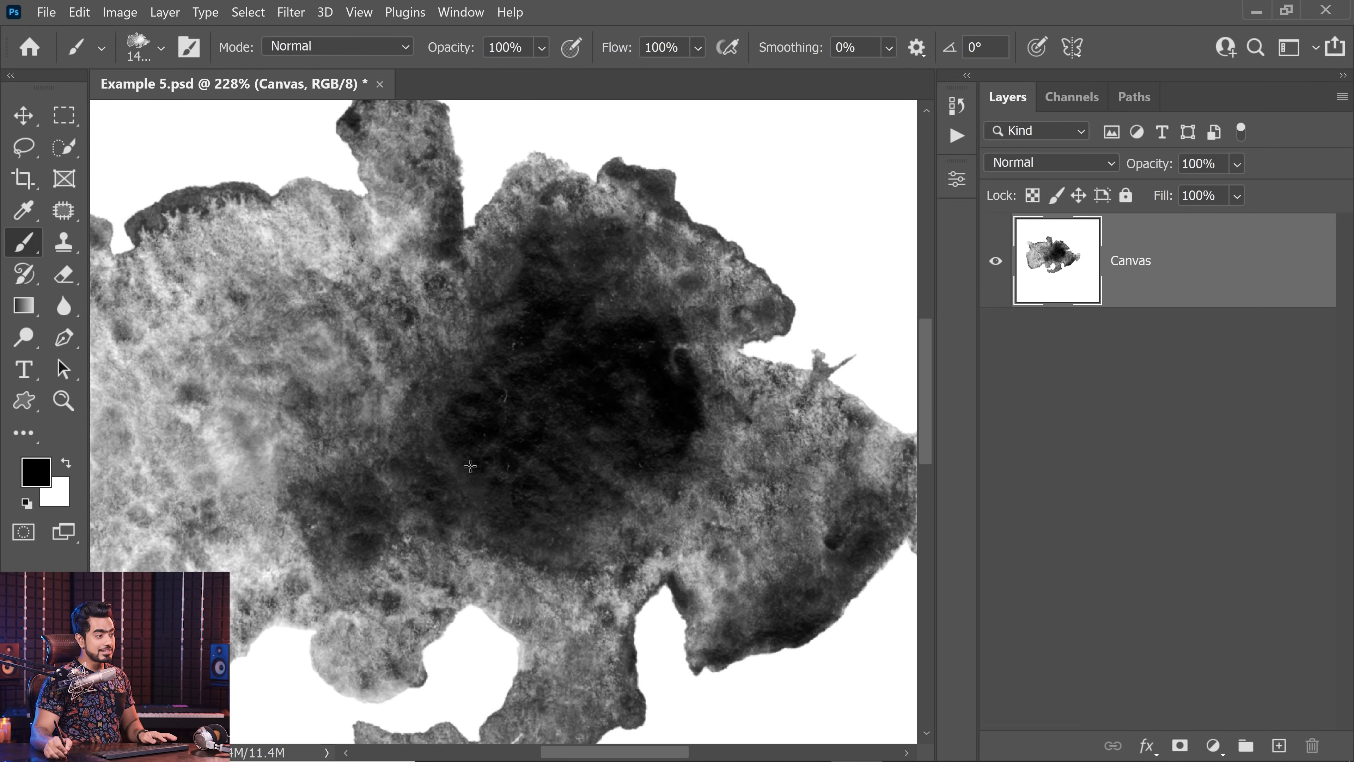
drag(485, 400, 689, 423)
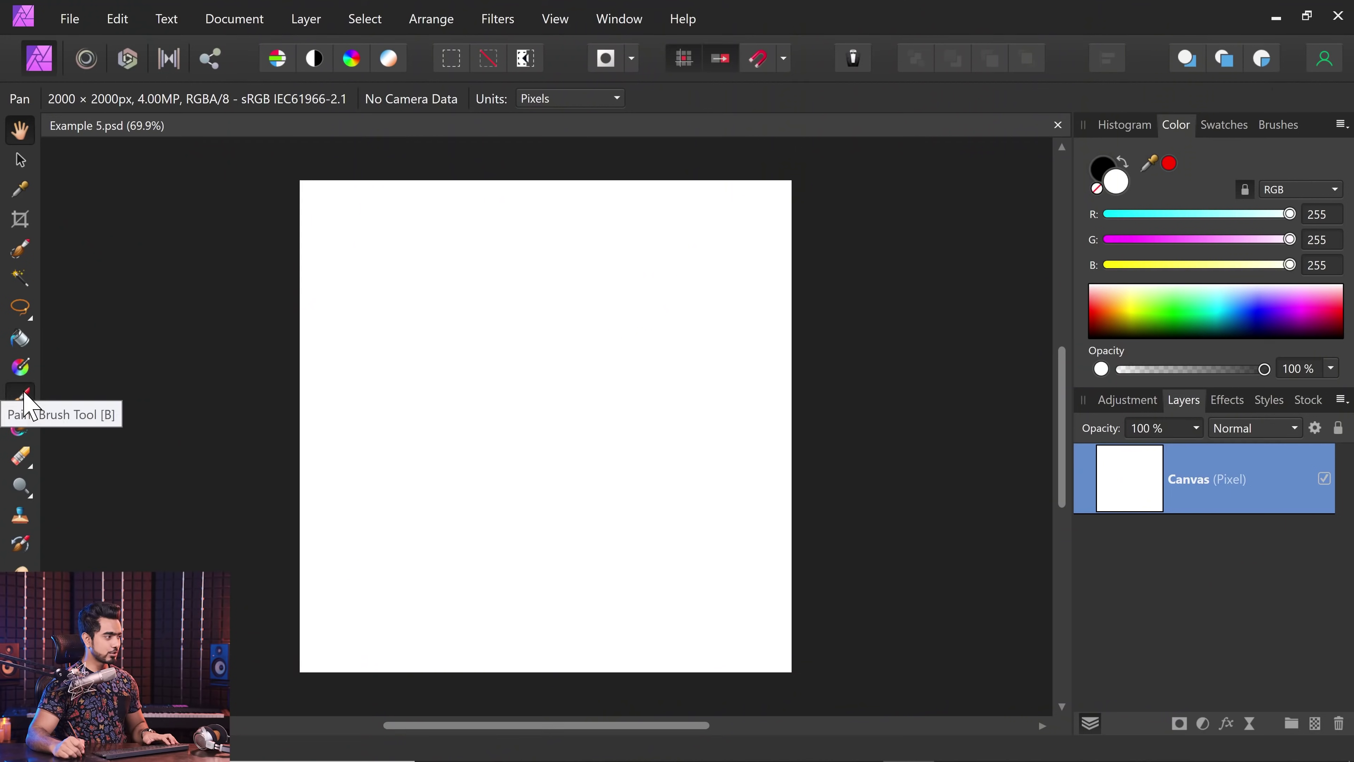
Select the Paint Brush Tool and turn on Show brush previews in the User Interface preferences.
click(20, 397)
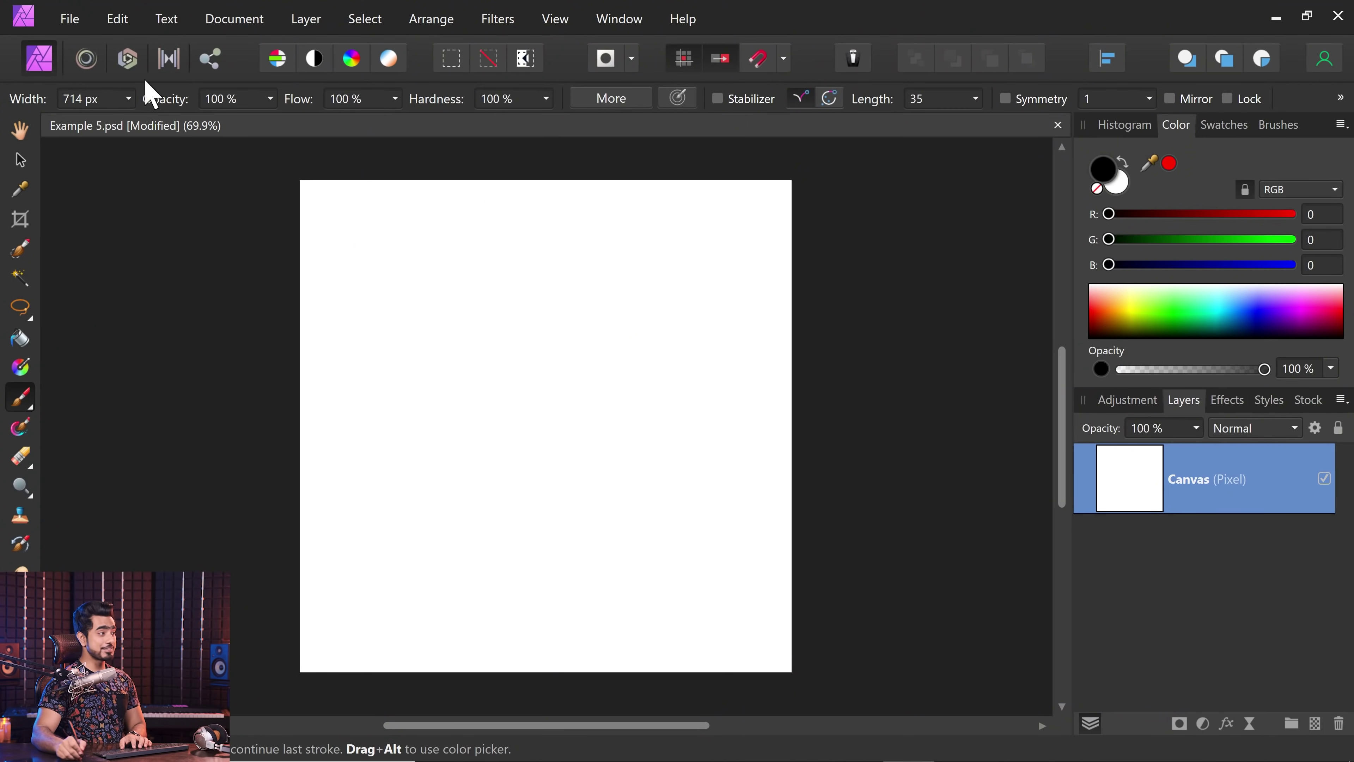
click(112, 27)
click(103, 455)
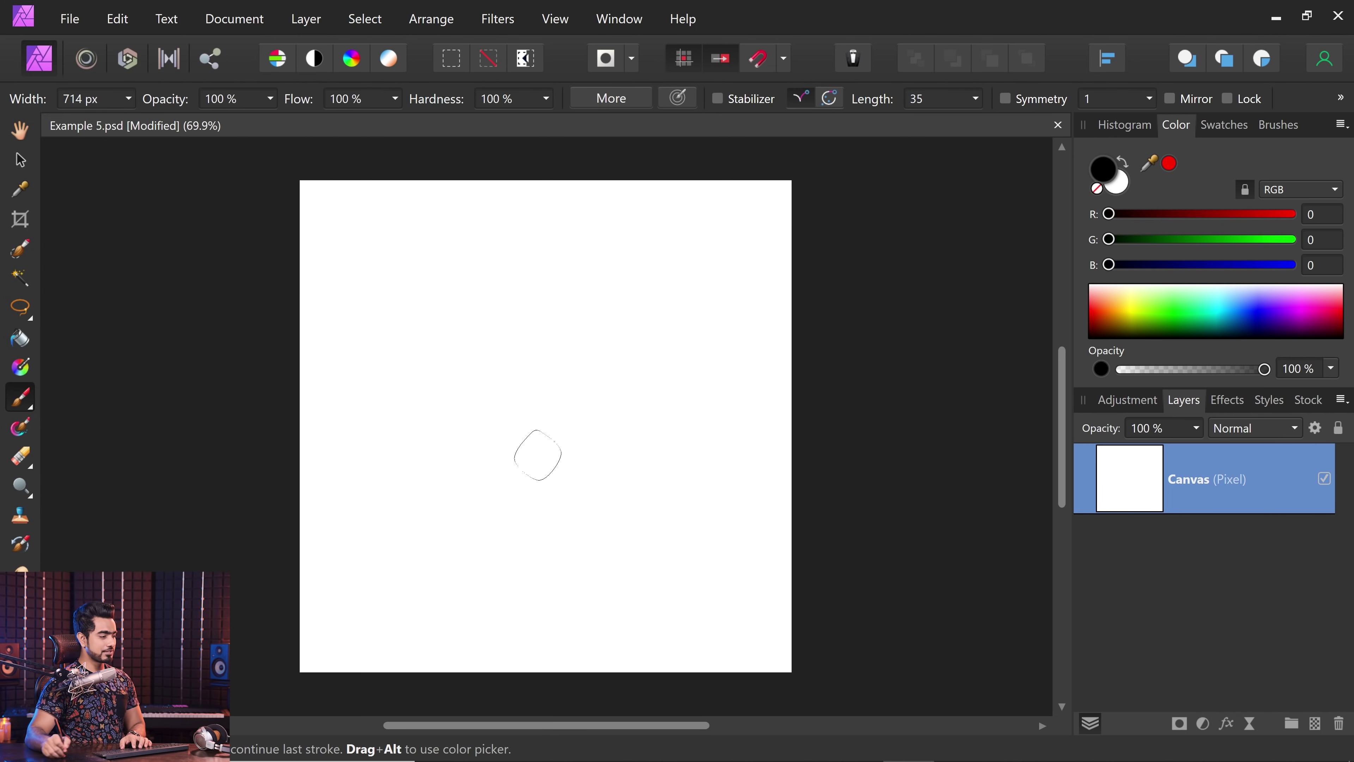
click(835, 306)
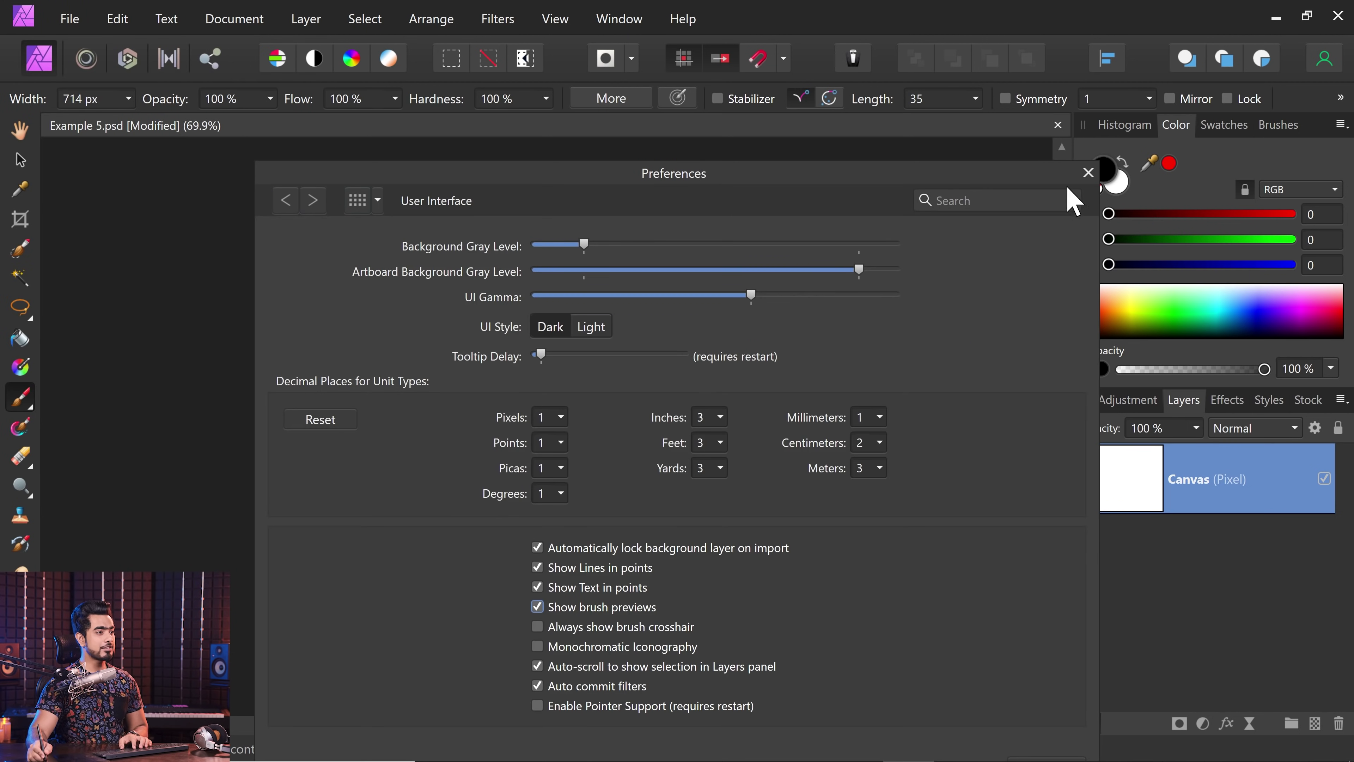
click(1001, 693)
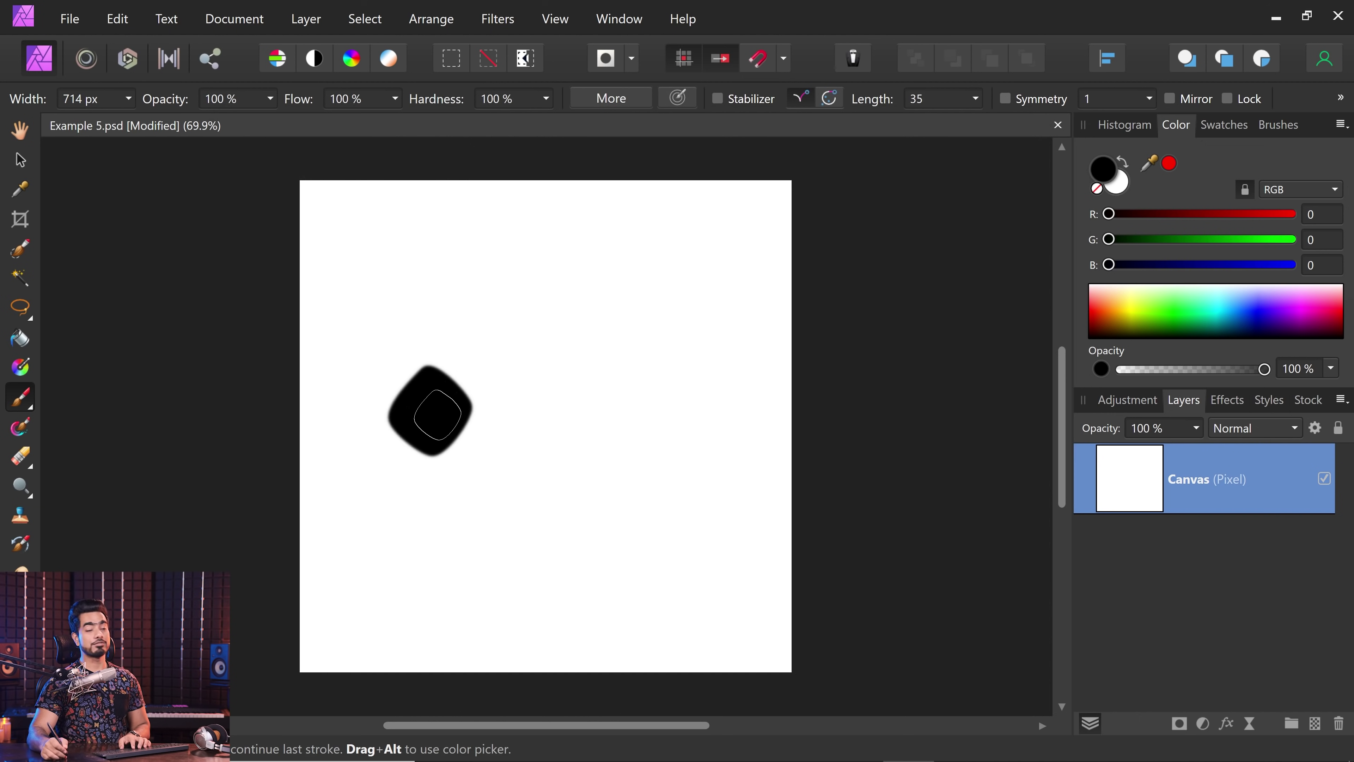
Choose the first brush, sized 3779, from the Watercolor Brushes category for painting on the Canvas layer.
click(1292, 125)
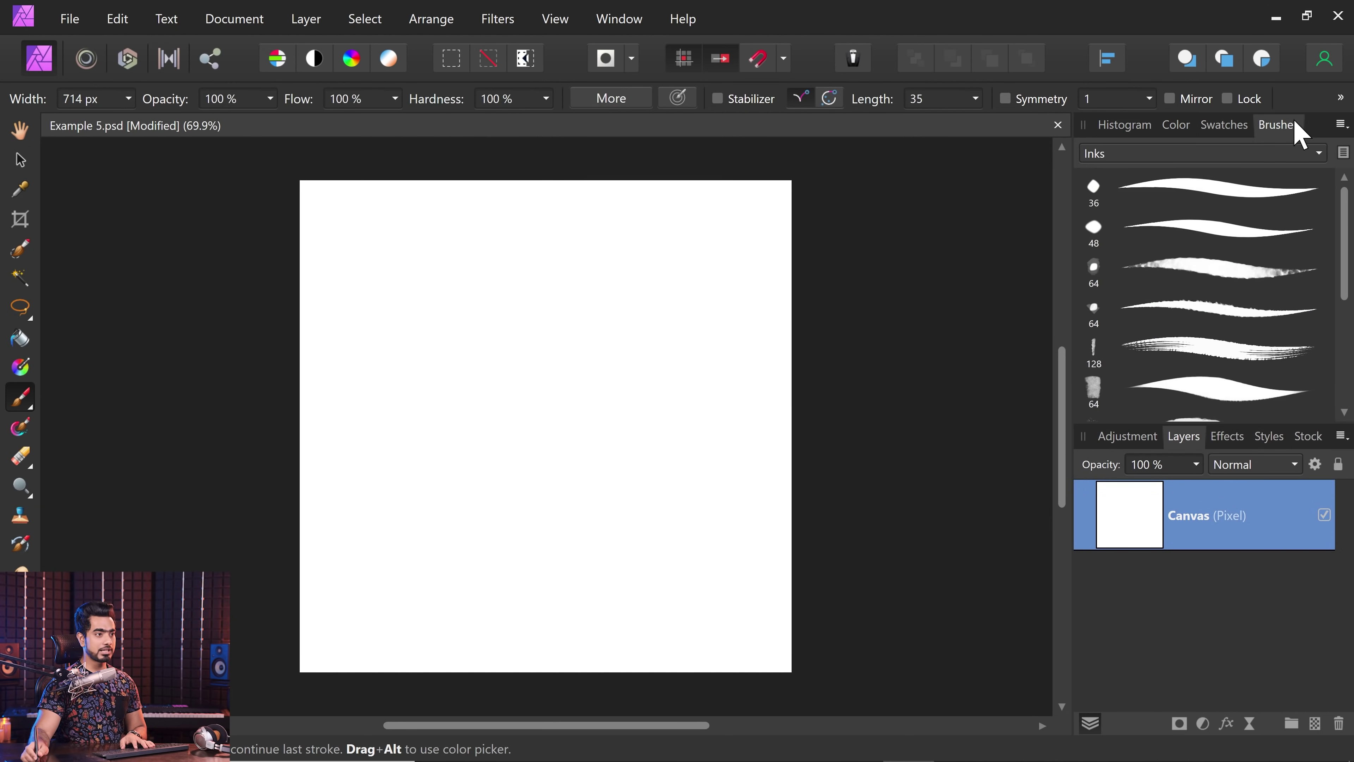
click(1180, 155)
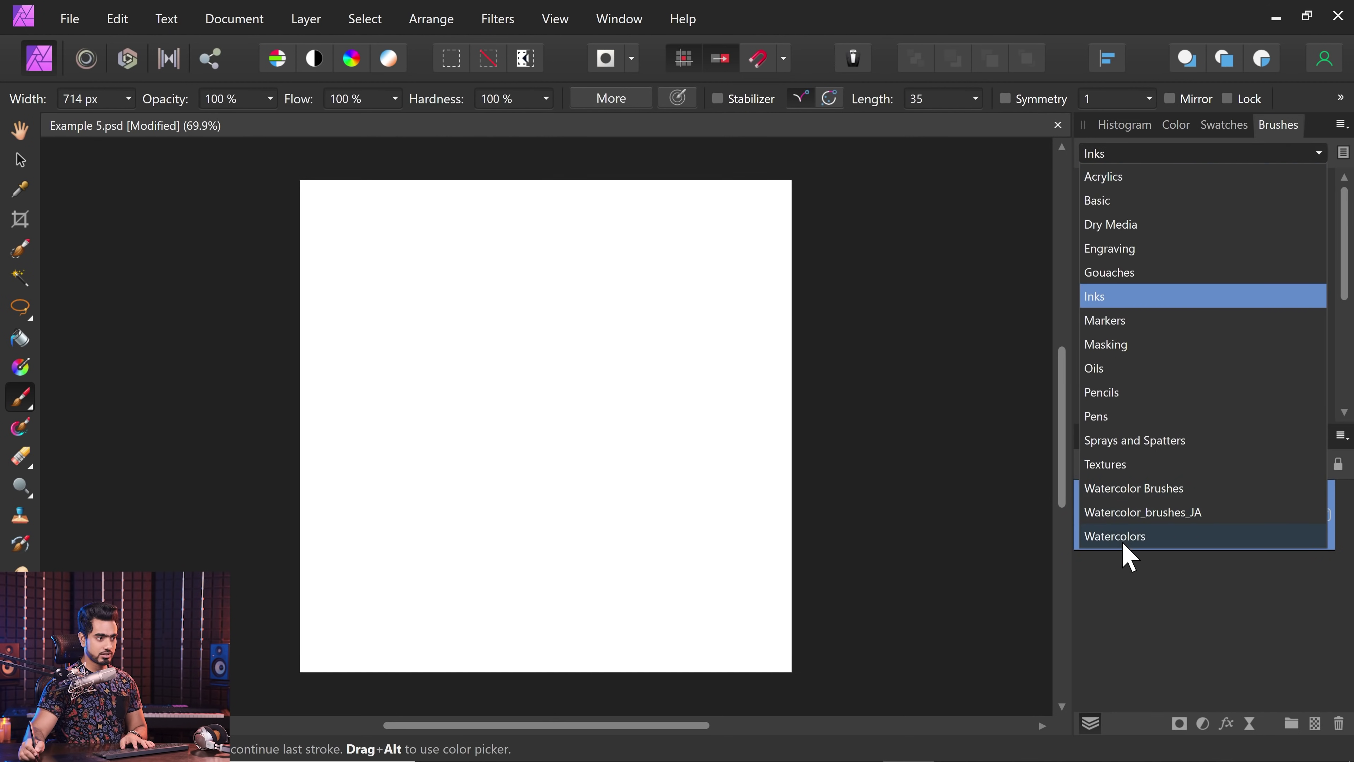
click(1133, 493)
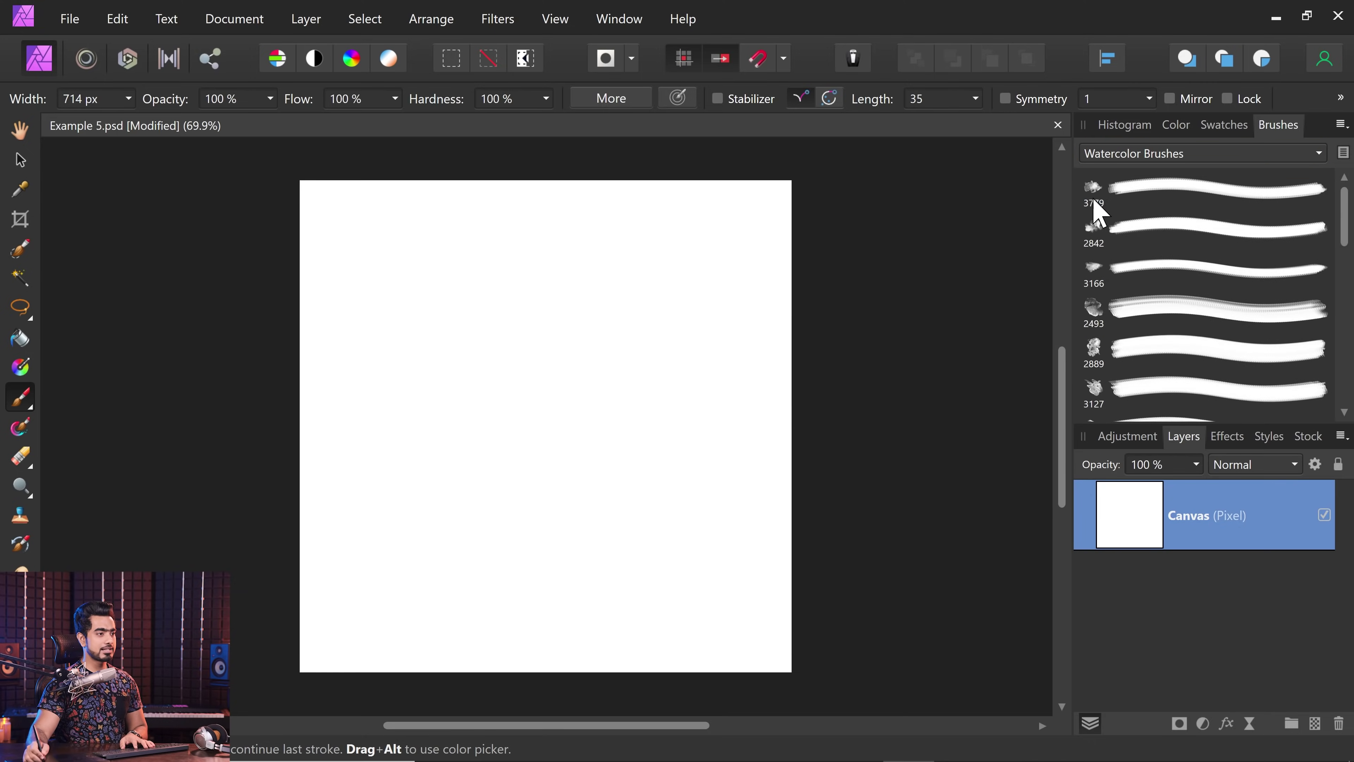
click(1094, 202)
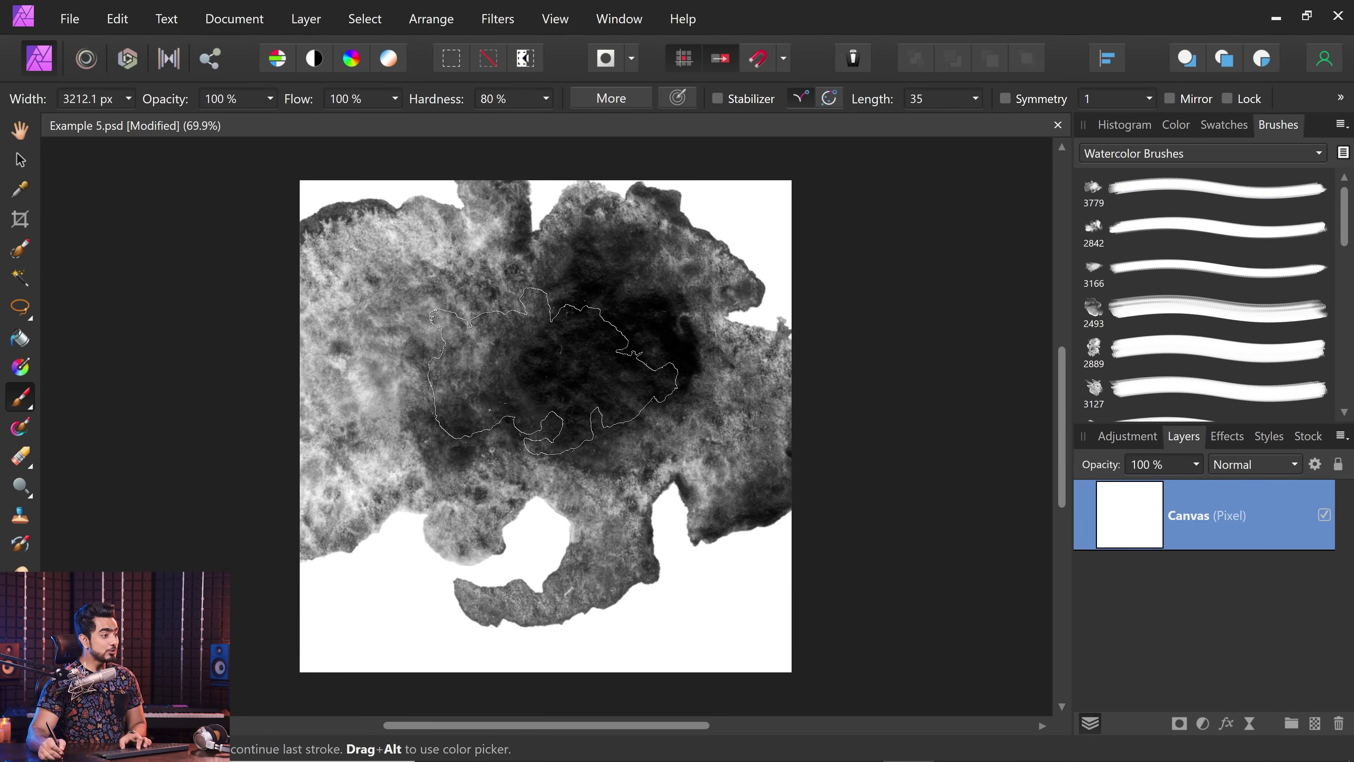
Reduce the watercolor brush to about 856 px and enlarge it past 1301 px to examine its preview on the canvas.
key(bracketleft)
key(bracketleft)
key(bracketleft)
key(bracketleft)
key(bracketleft)
key(bracketleft)
key(bracketleft)
key(bracketleft)
key(bracketleft)
key(bracketright)
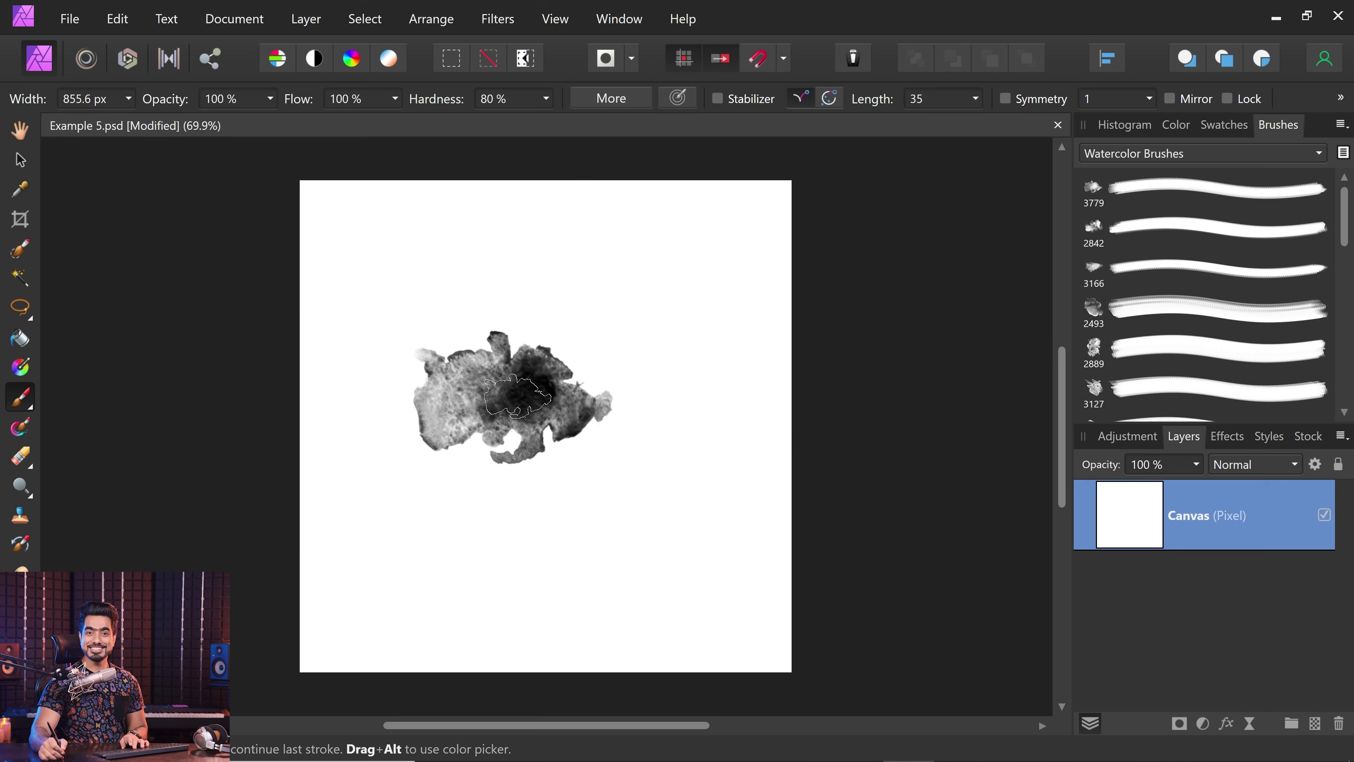
key(bracketright)
key(bracketright)
key(bracketright)
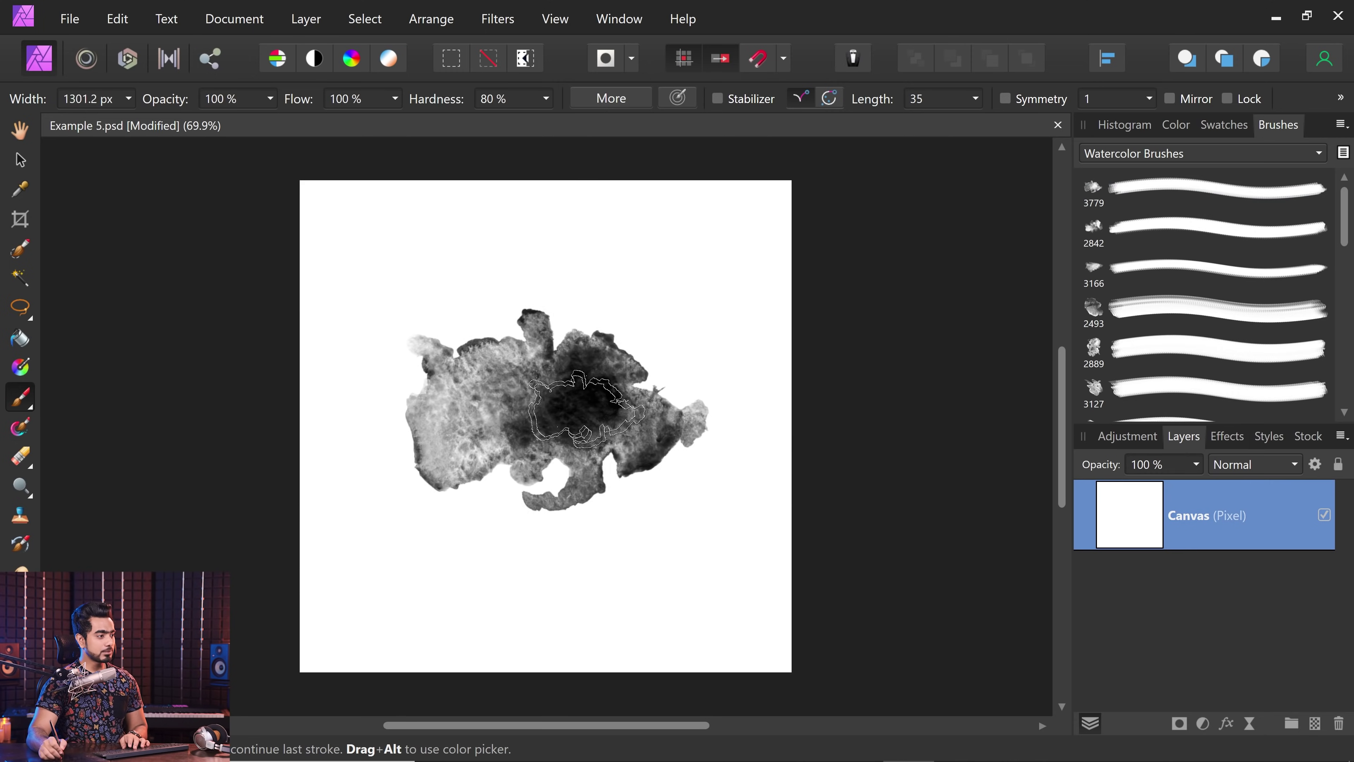
key(bracketright)
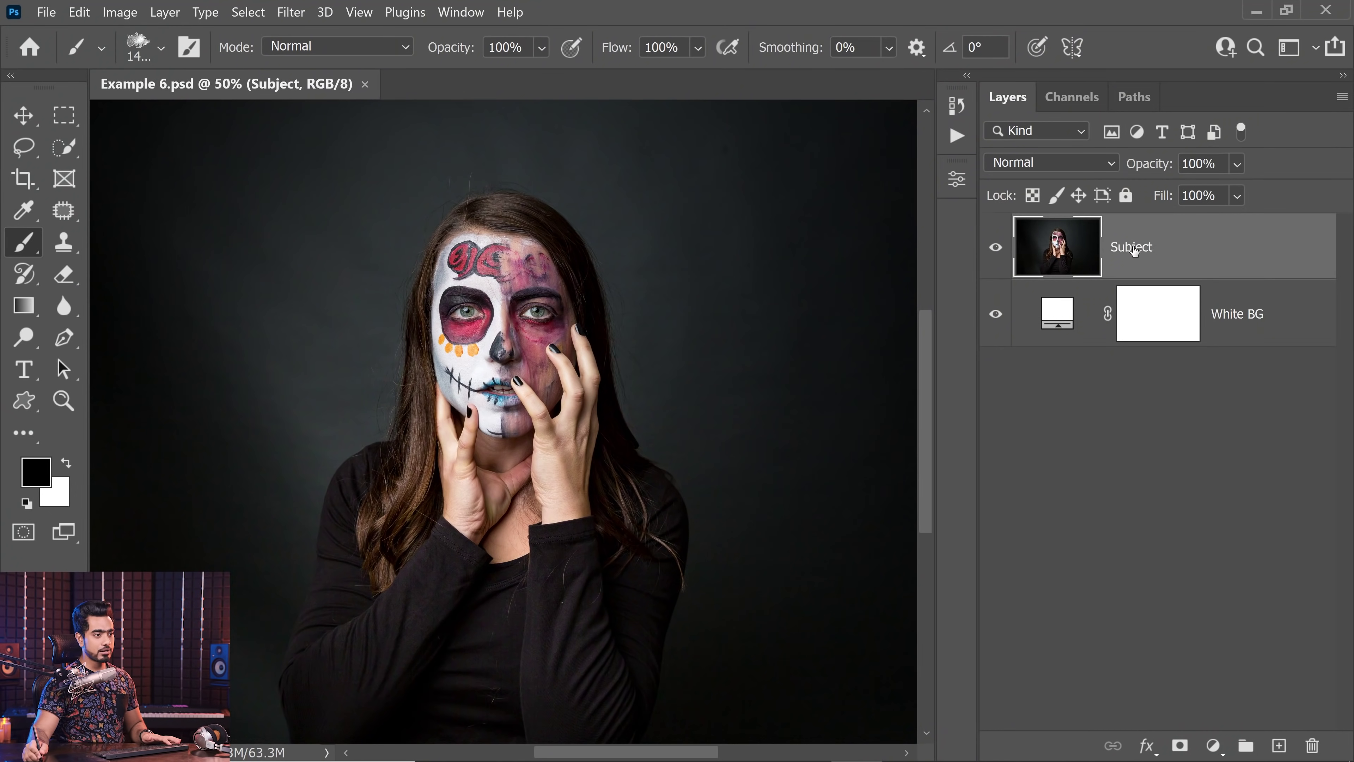
Switch to Photoshop, toggle the Subject layer's visibility to check the white background, and add a black layer mask to Subject.
click(995, 247)
click(996, 246)
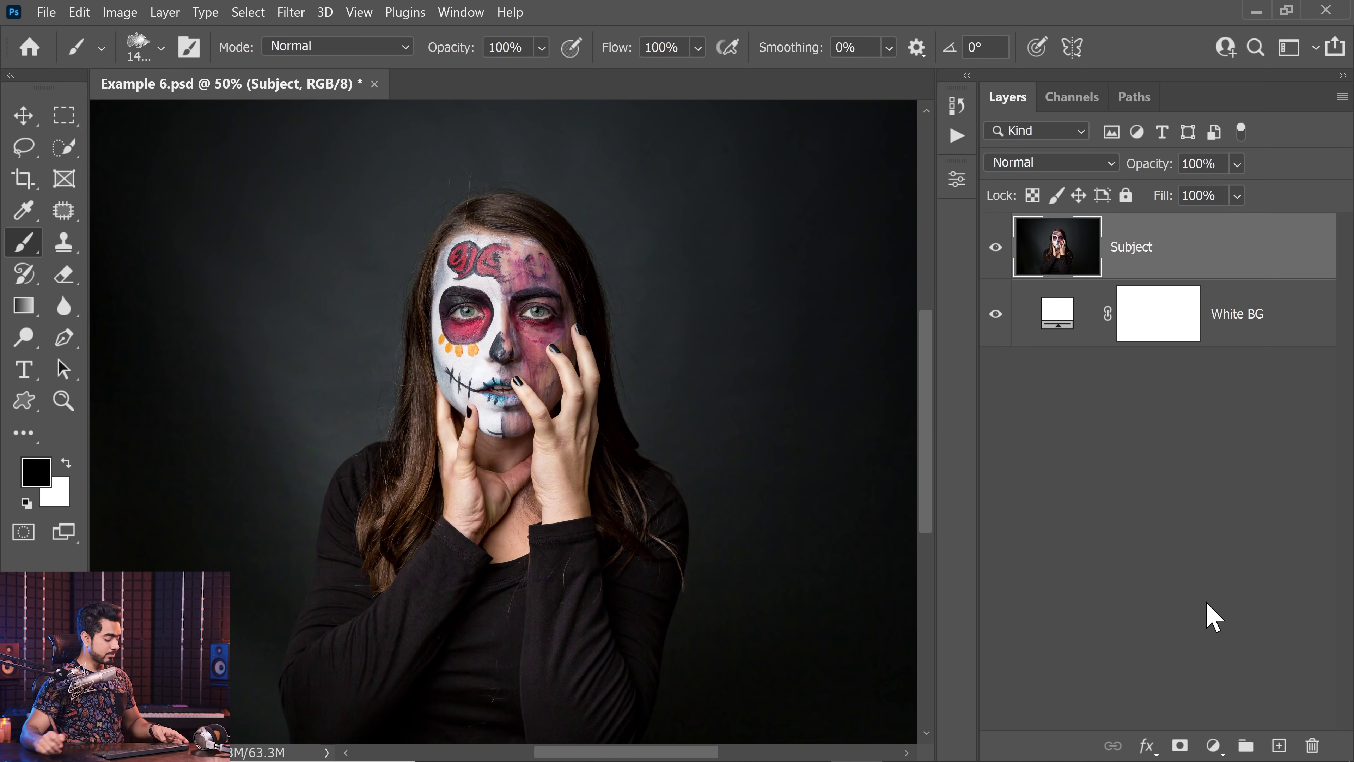
alt+click(1181, 747)
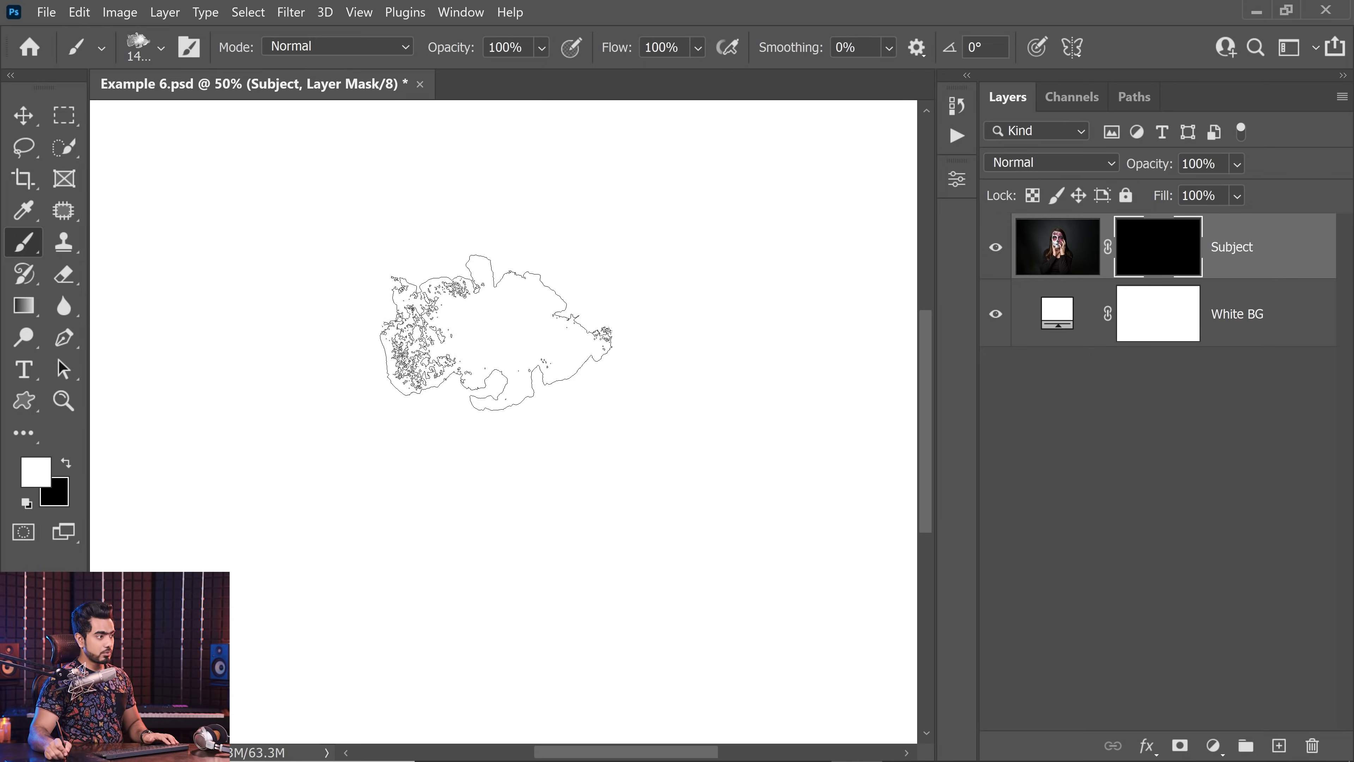
Try single watercolor dabs at several spots around the face on the Subject mask, undoing each one.
click(496, 332)
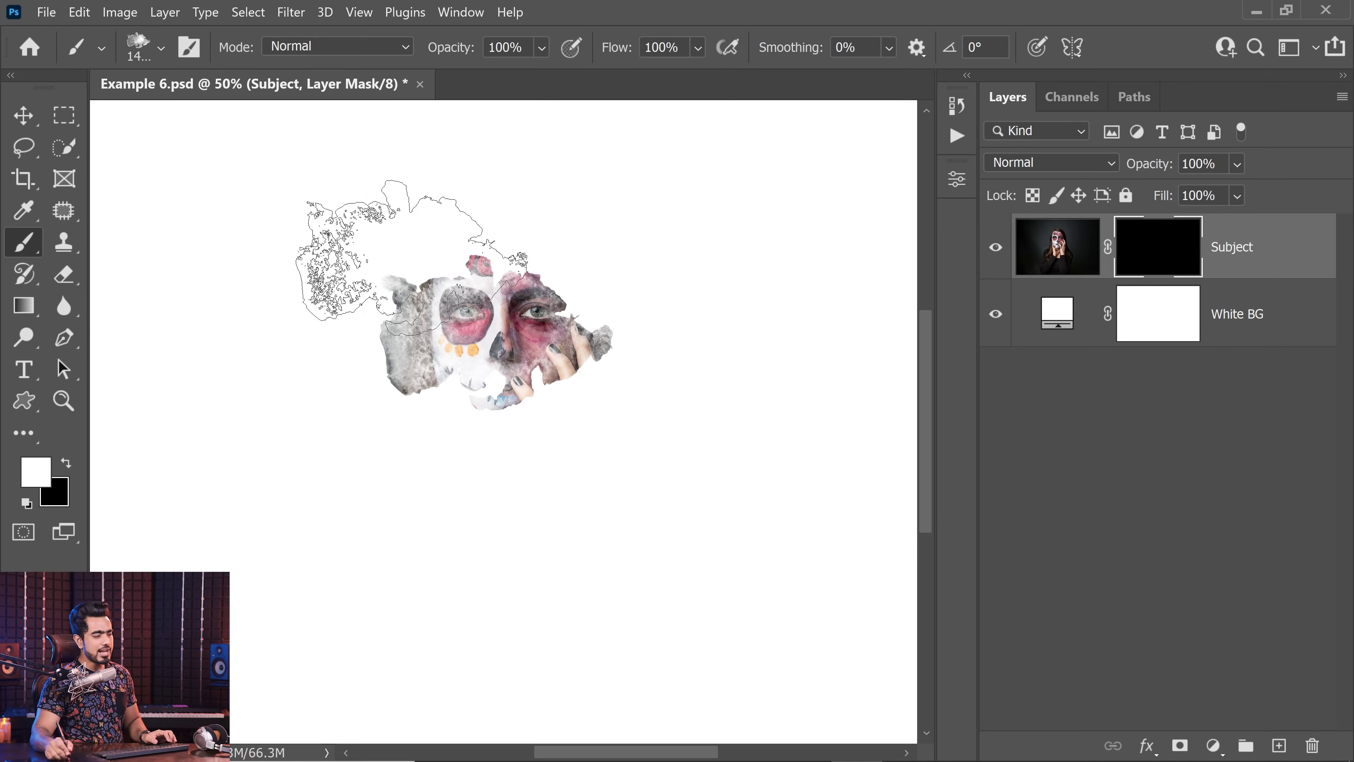
key(ctrl+z)
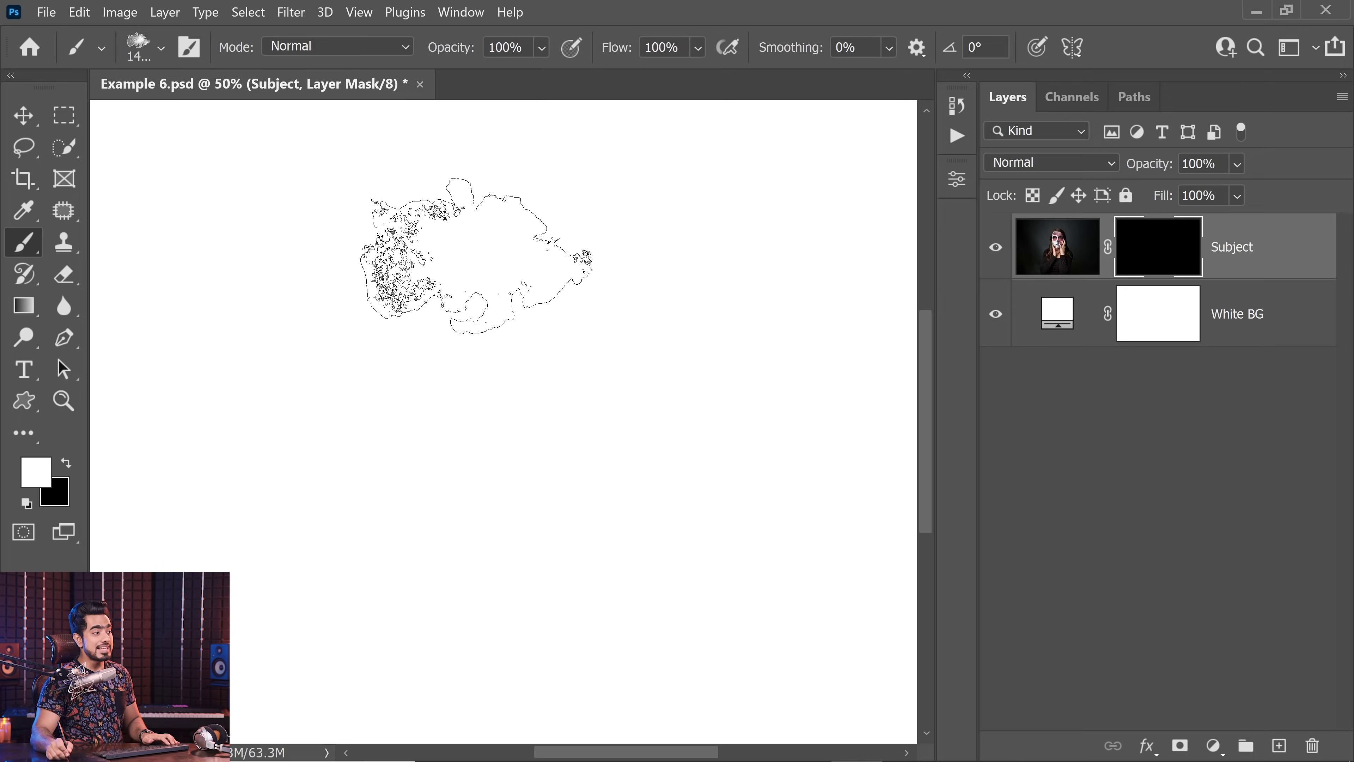
click(451, 296)
key(ctrl+z)
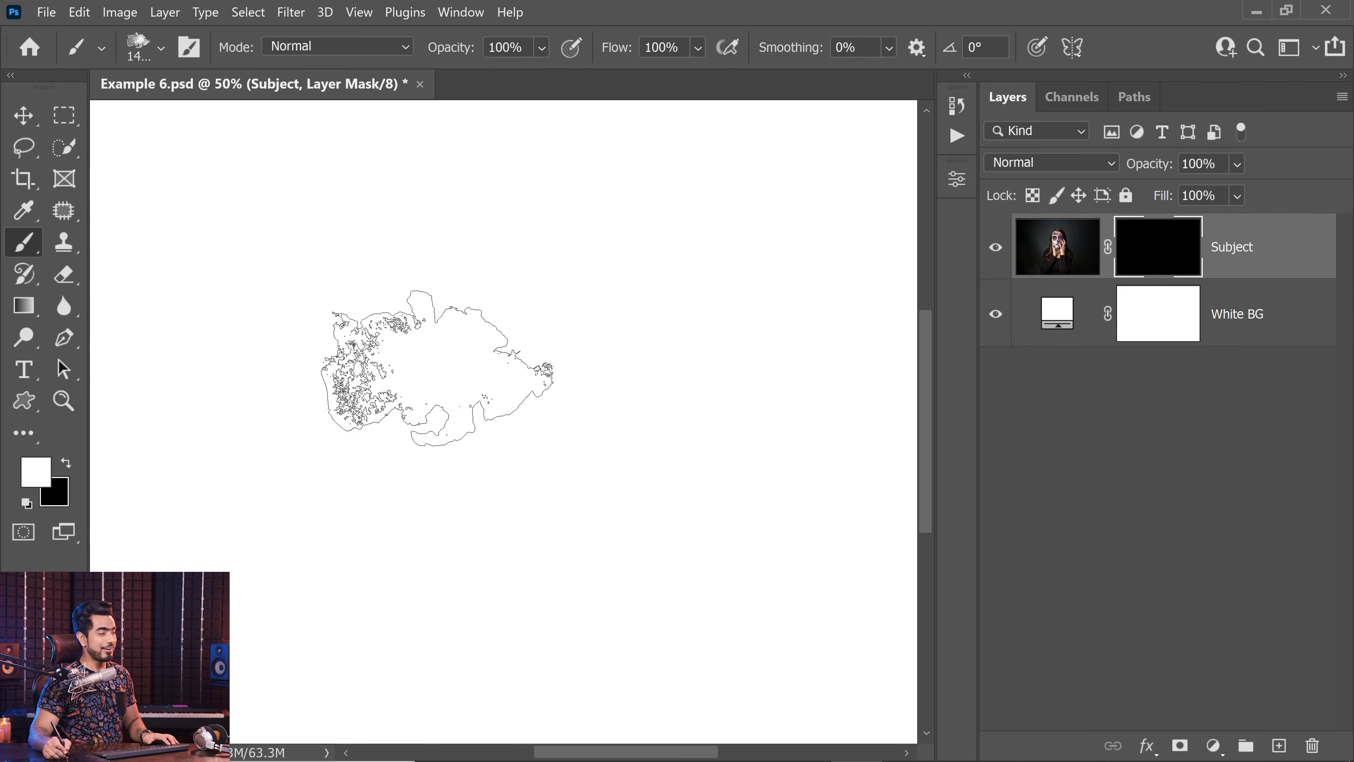
click(499, 308)
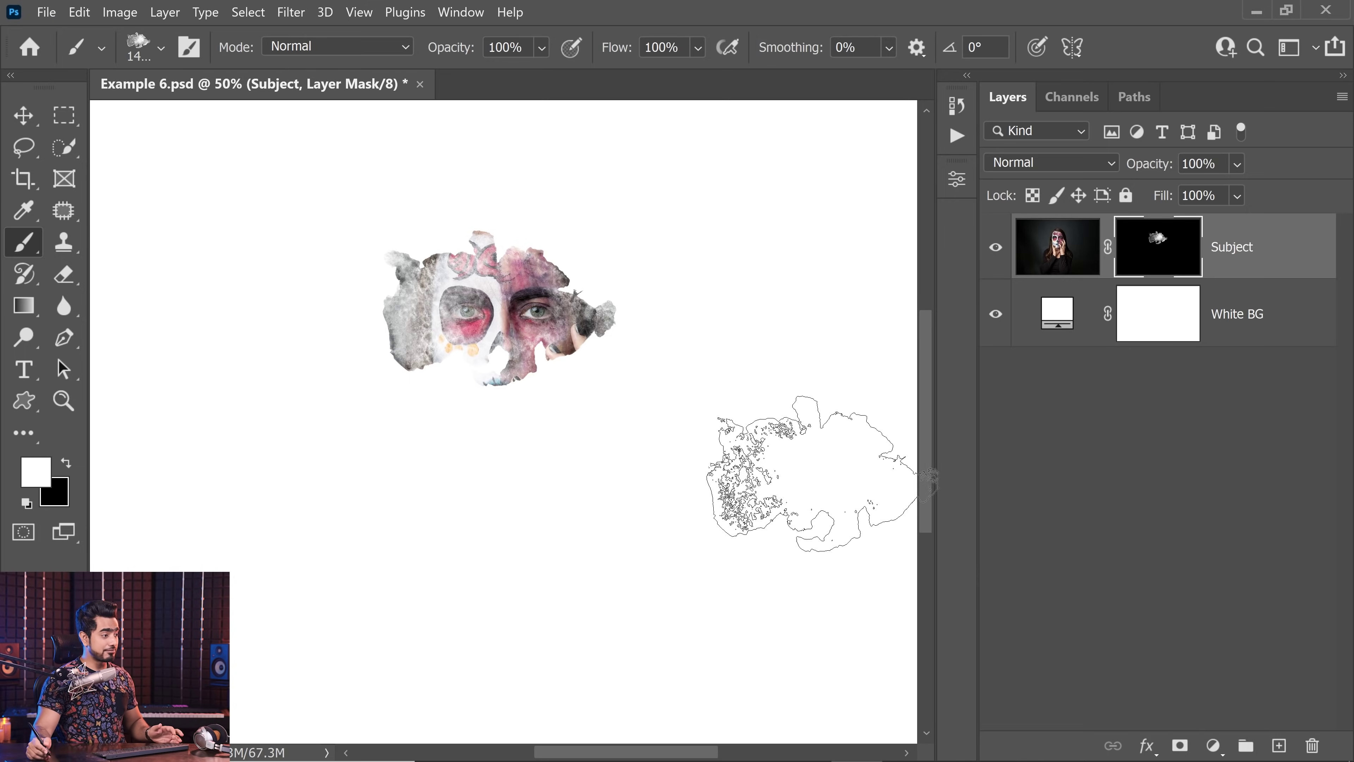
key(ctrl+z)
click(460, 213)
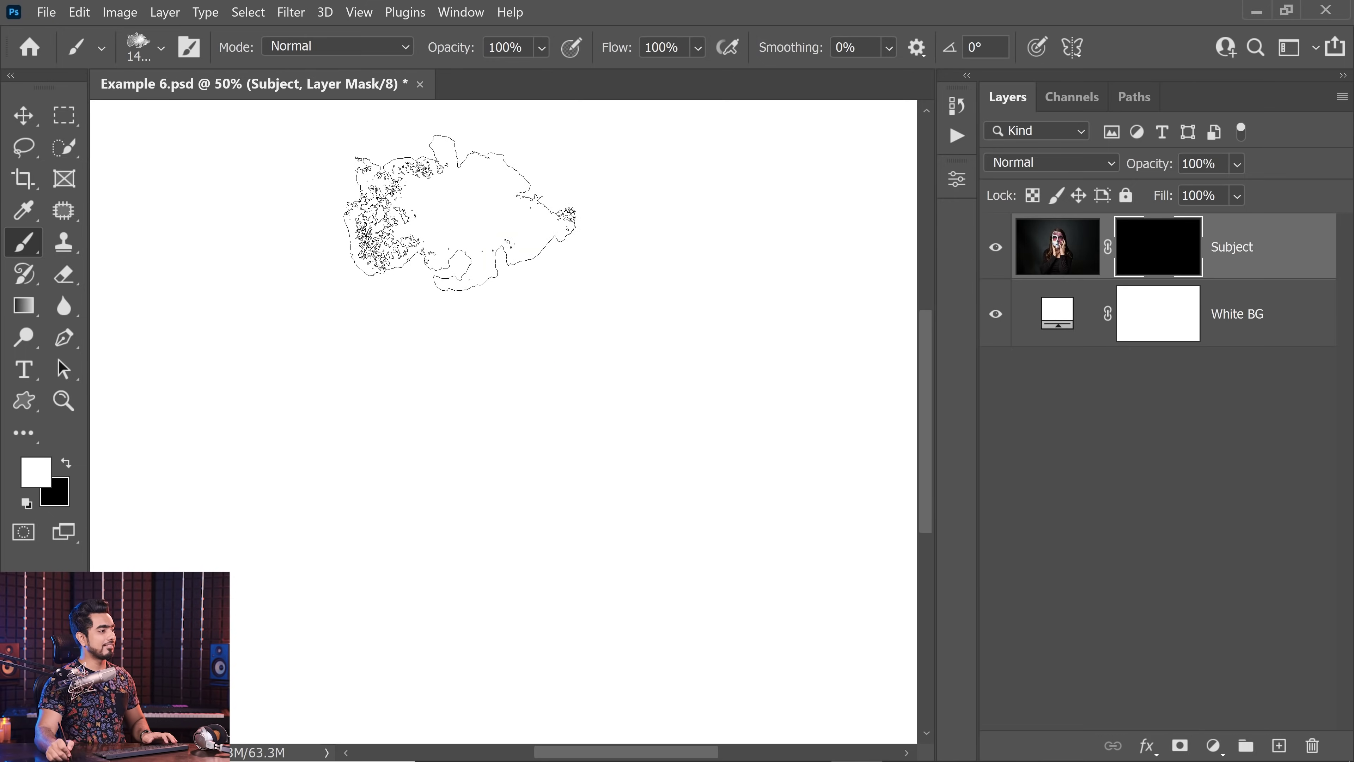
key(ctrl+z)
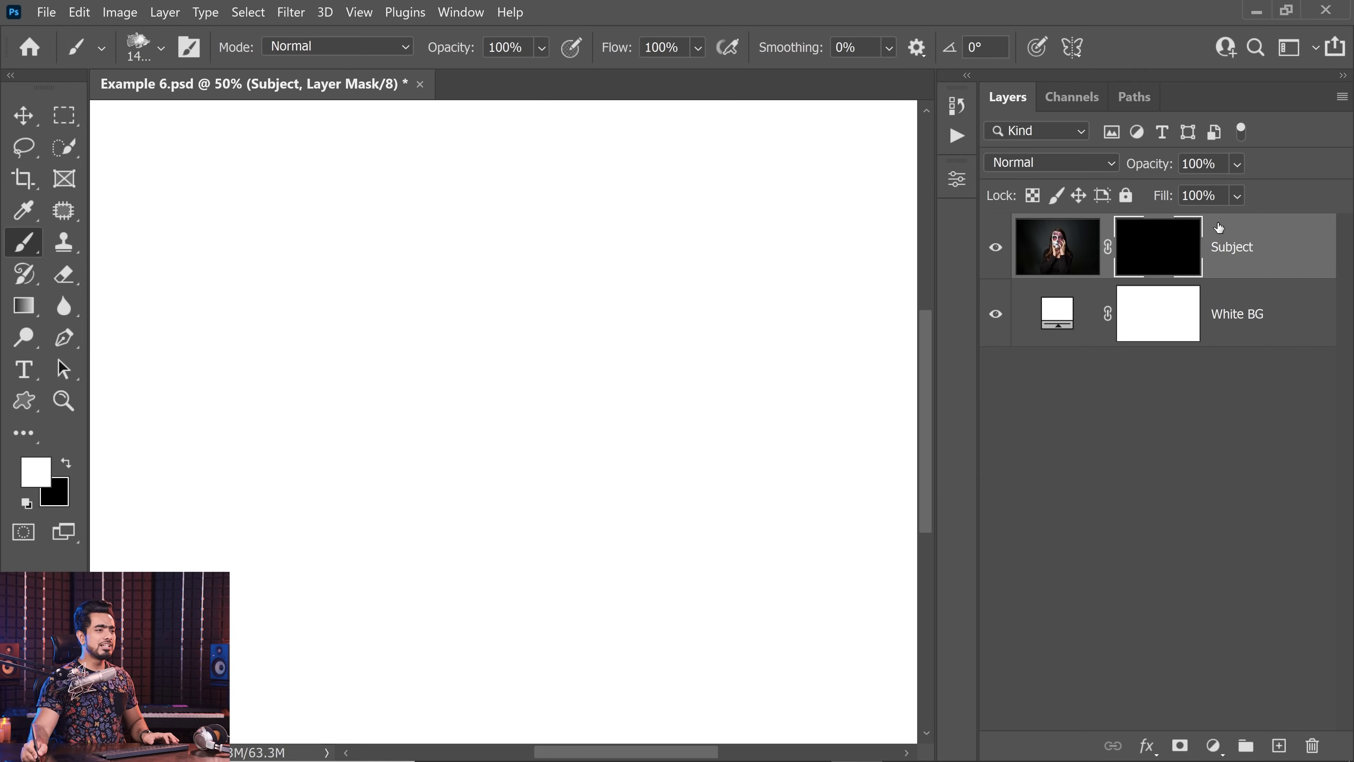
Try lowering the Subject mask's density to 63% and dabbing the watercolor brush over the faded face.
double_click(1157, 250)
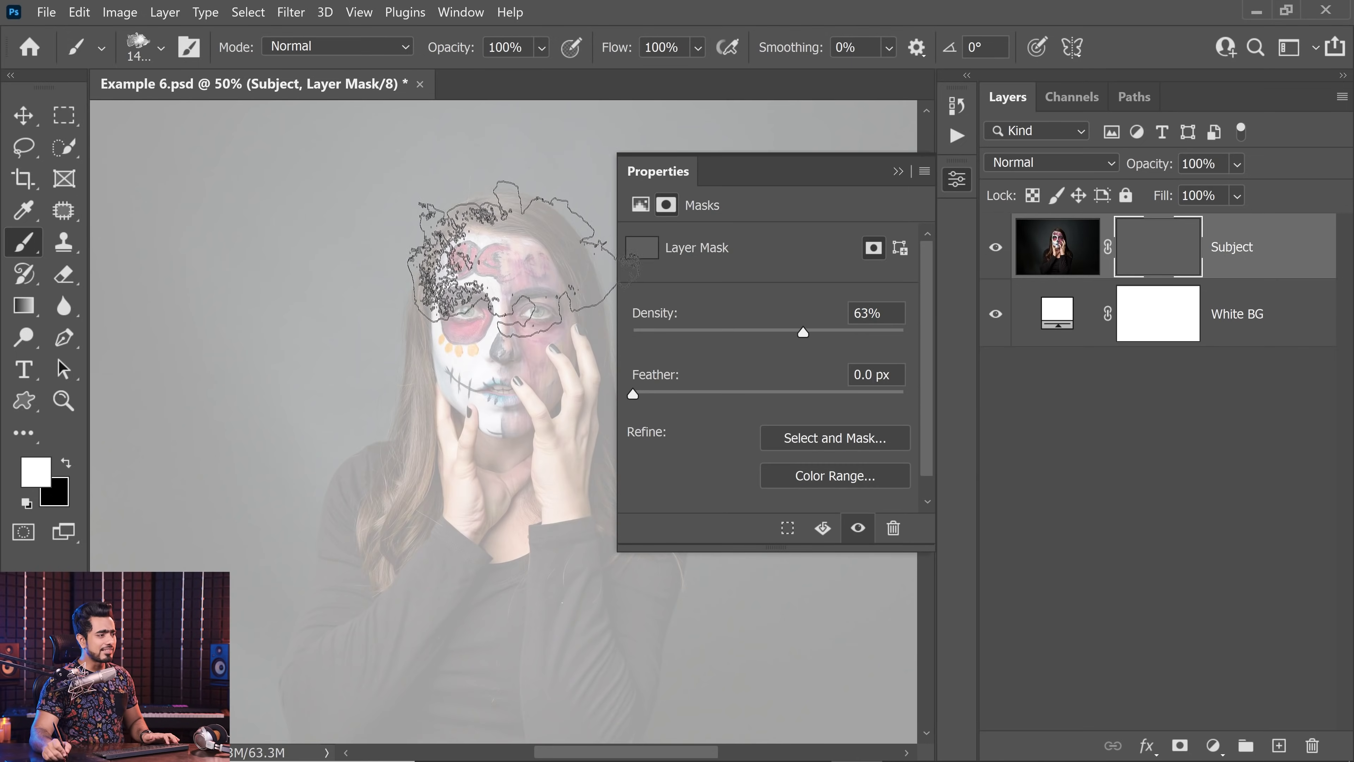
click(525, 259)
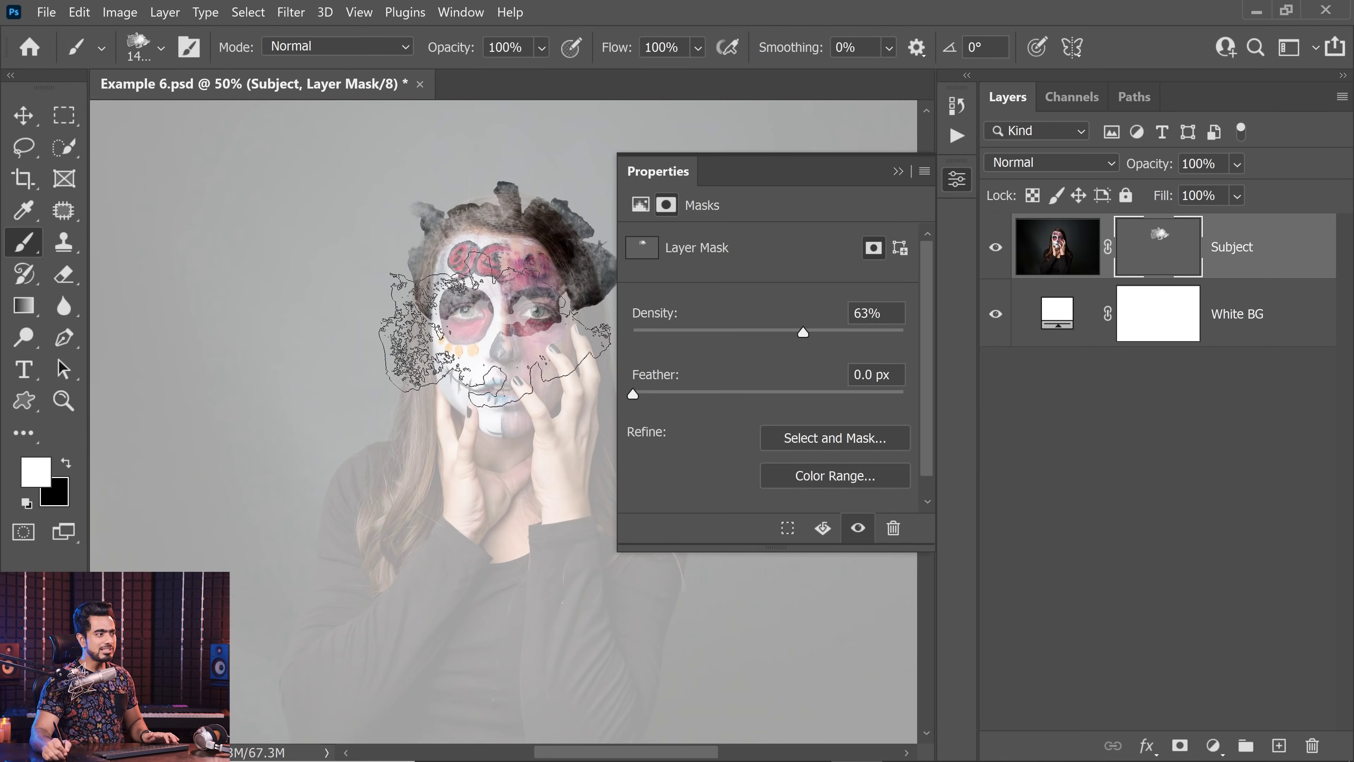
click(496, 335)
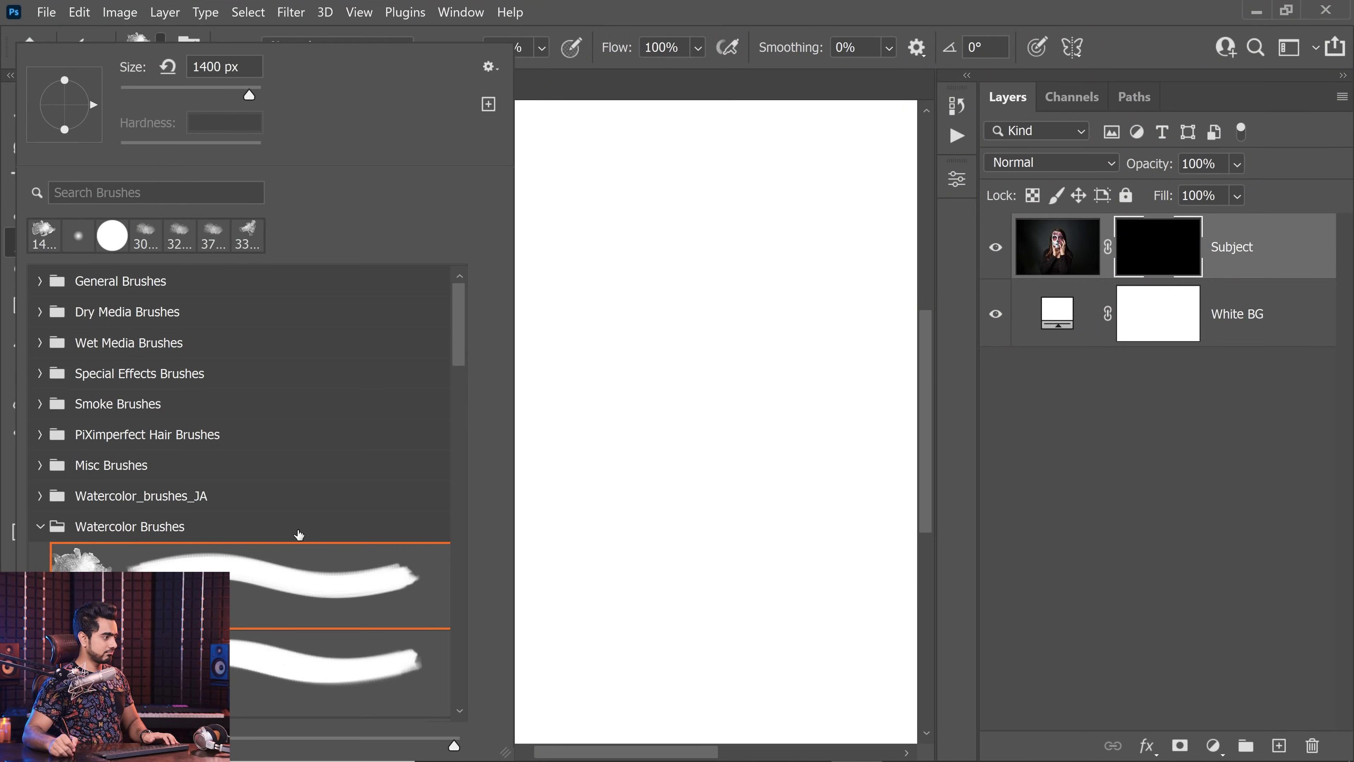
Use the second Watercolor Brushes preset on the Subject layer mask with white paint and reduce its size.
click(1036, 480)
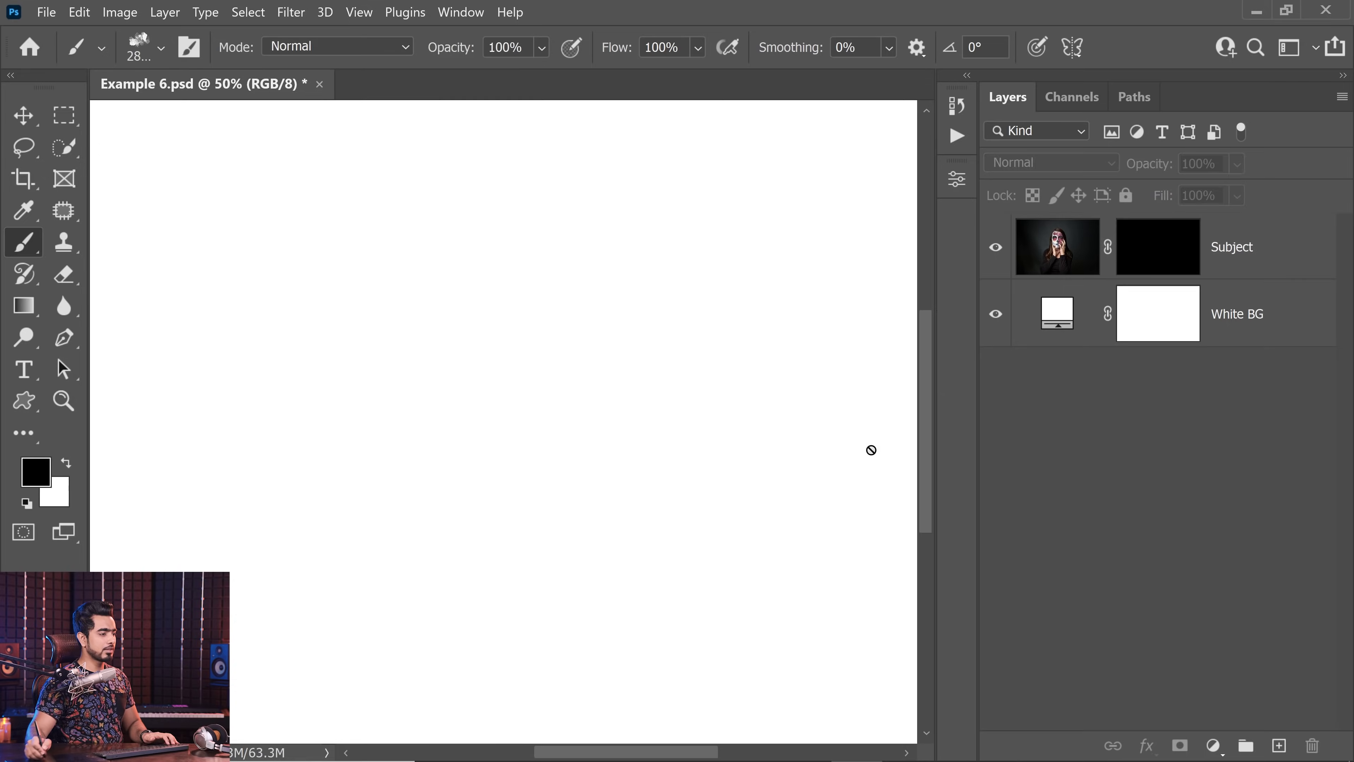
click(1128, 249)
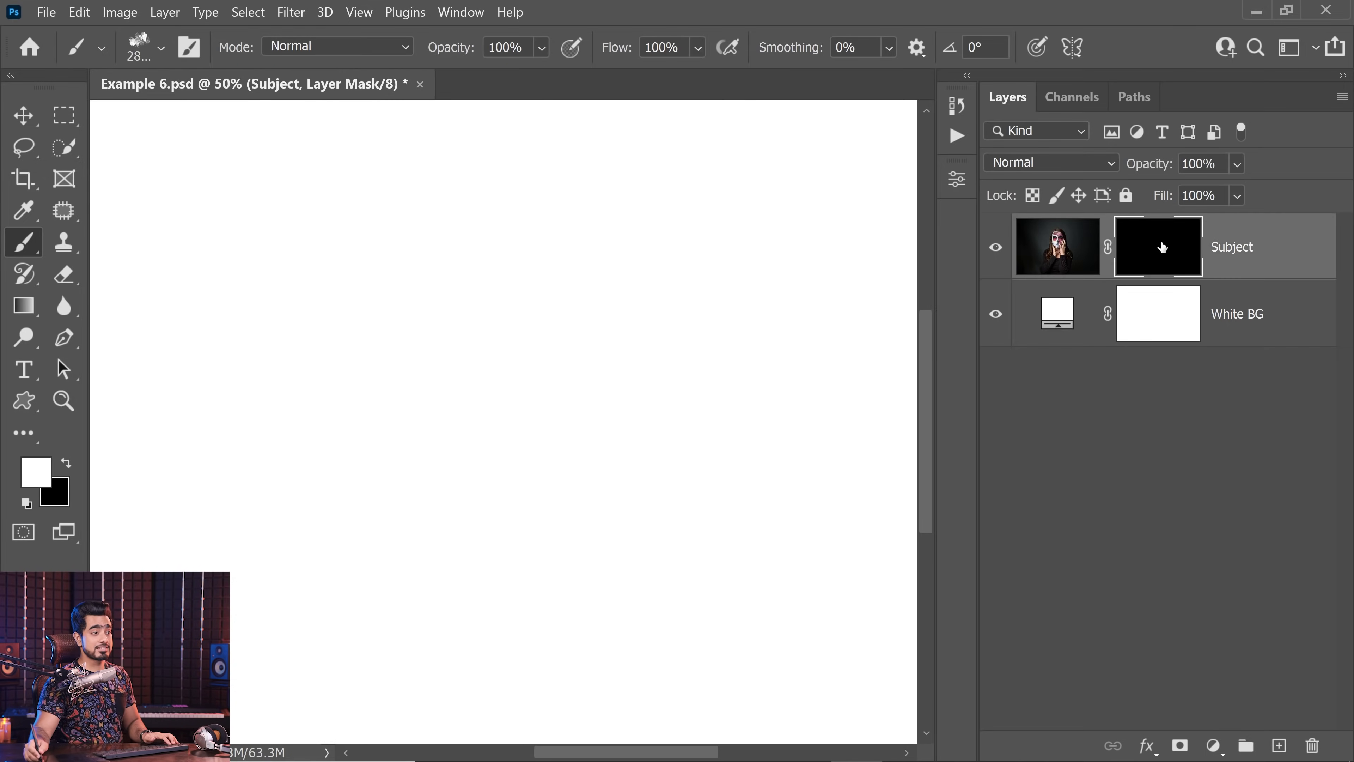
key(bracketleft)
key(bracketleft)
key(bracketleft)
key(bracketleft)
key(bracketleft)
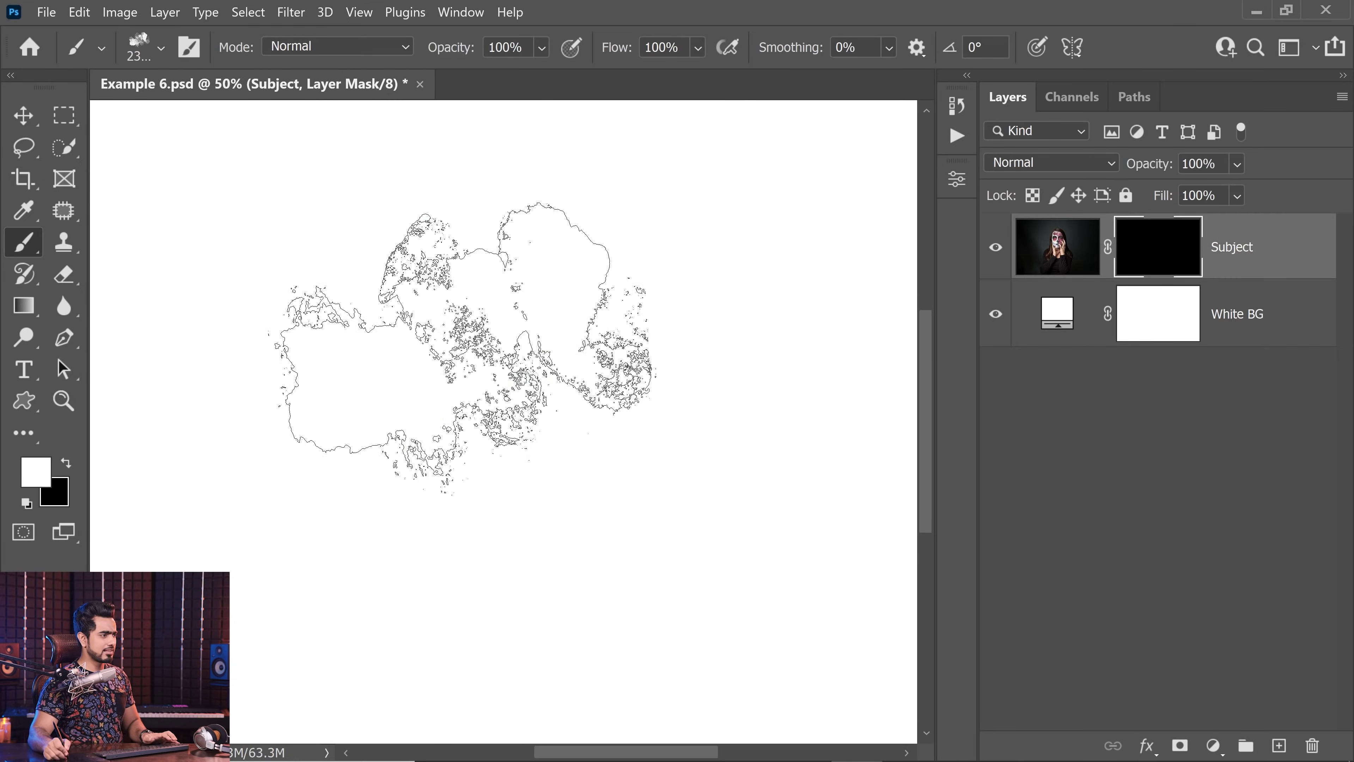
Reveal the painted face through the Subject mask with one watercolor dab at 2200 px, undoing the first attempt.
click(462, 338)
key(ctrl+z)
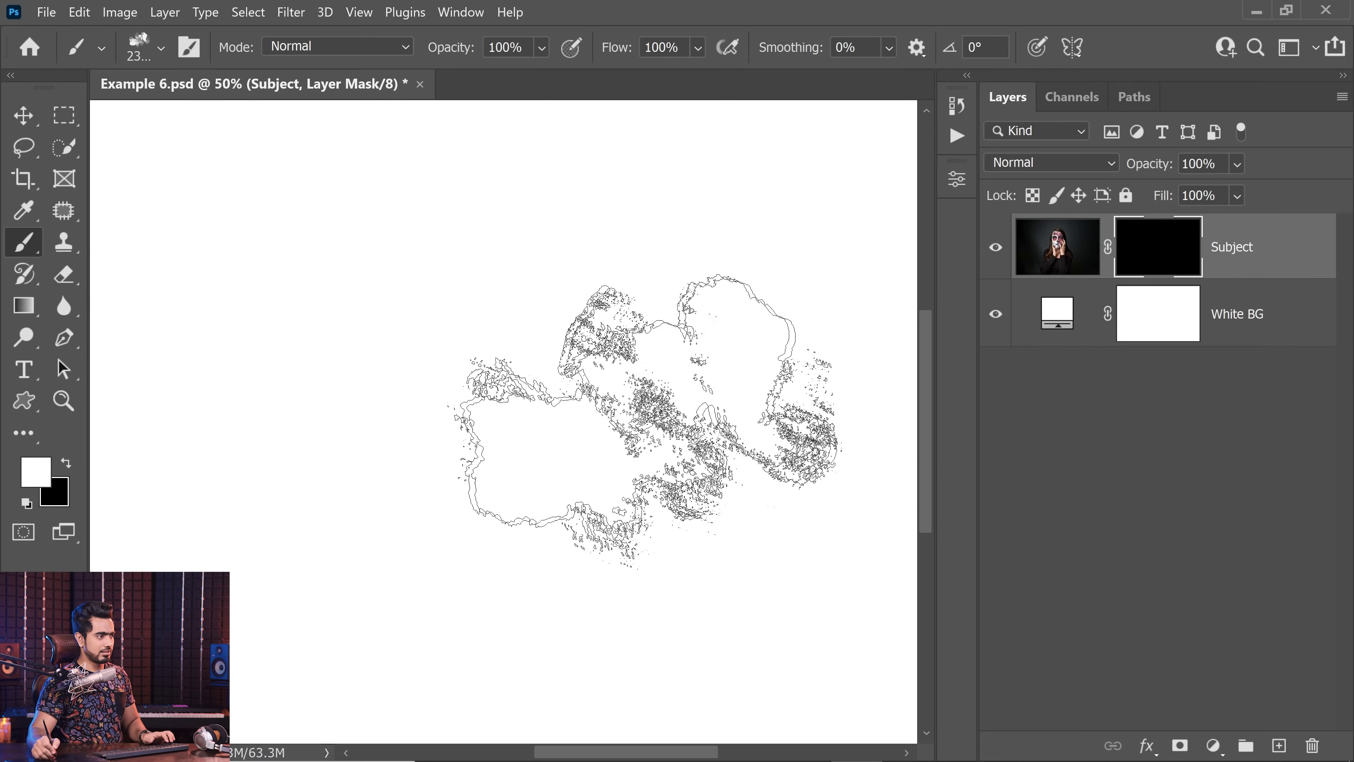
key(bracketleft)
click(523, 315)
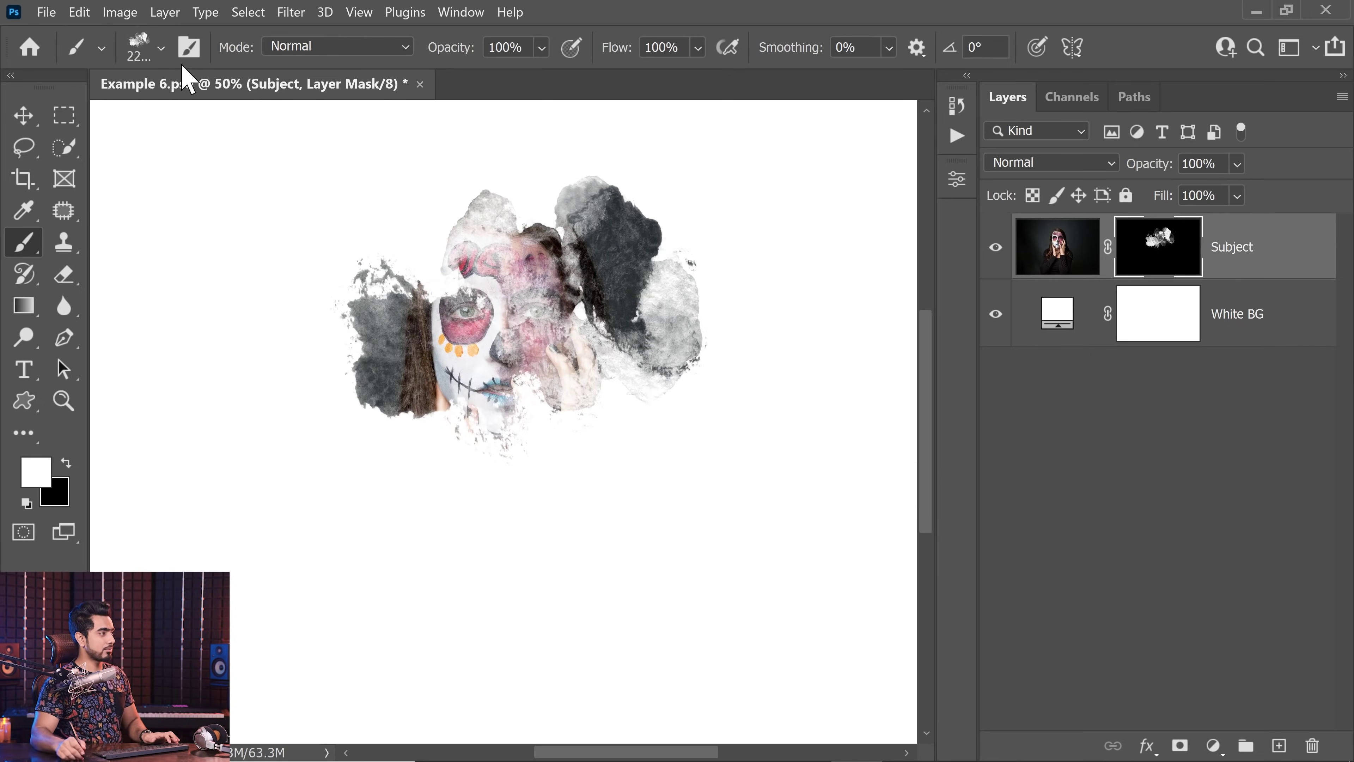
Choose a brush from the Watercolor_brushes_JA group and target the Subject mask with white as the foreground color.
click(143, 49)
mouse_move(461, 350)
mouse_down()
mouse_move(459, 396)
mouse_move(462, 356)
mouse_up()
click(36, 437)
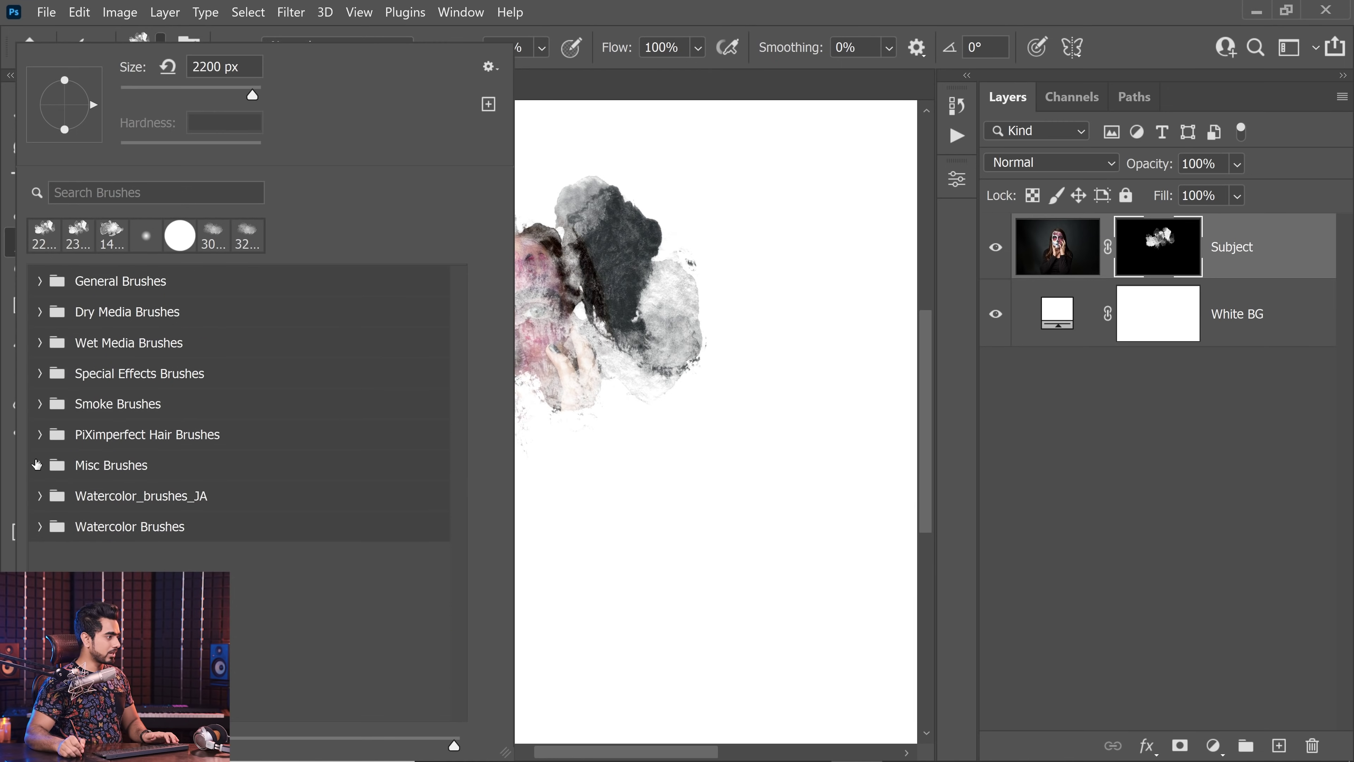
click(40, 496)
mouse_move(459, 502)
mouse_down()
mouse_move(453, 545)
mouse_move(456, 507)
mouse_up()
click(1145, 520)
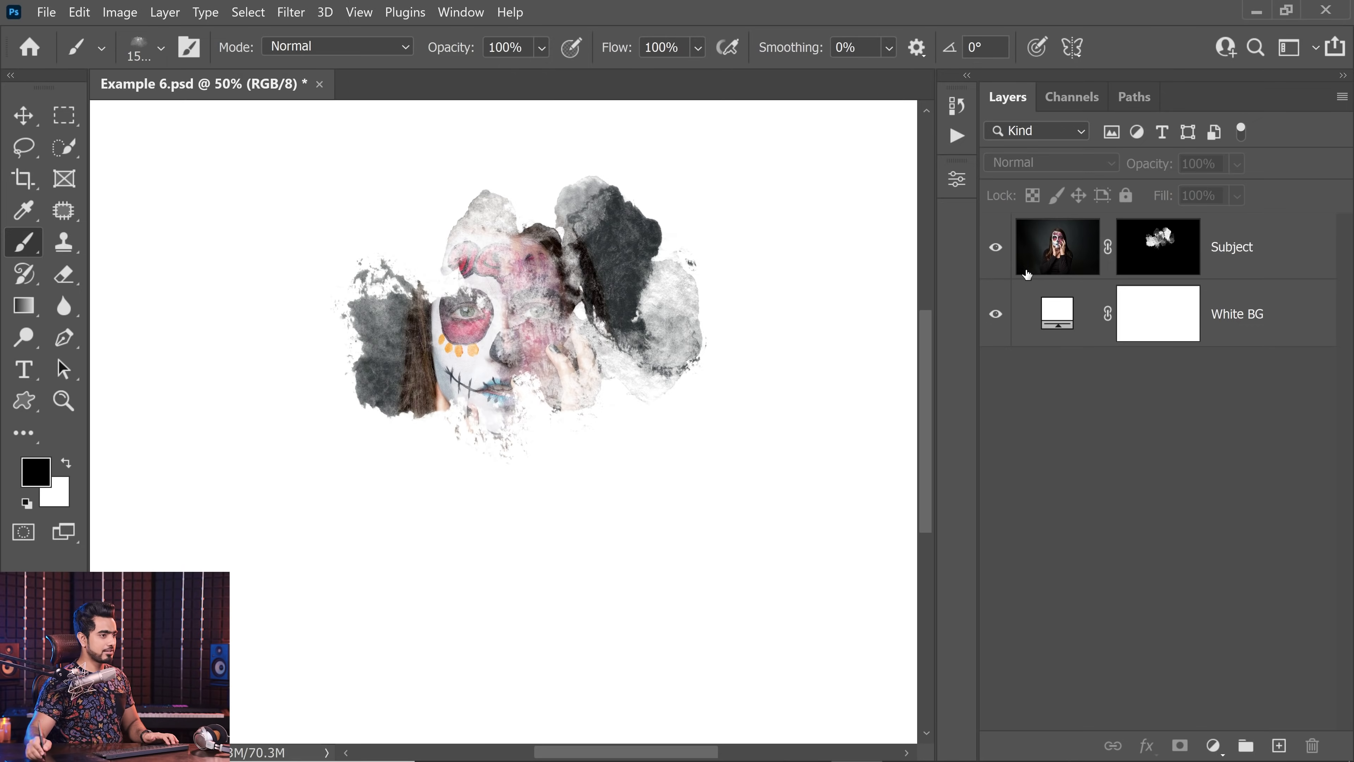
click(1158, 252)
key(x)
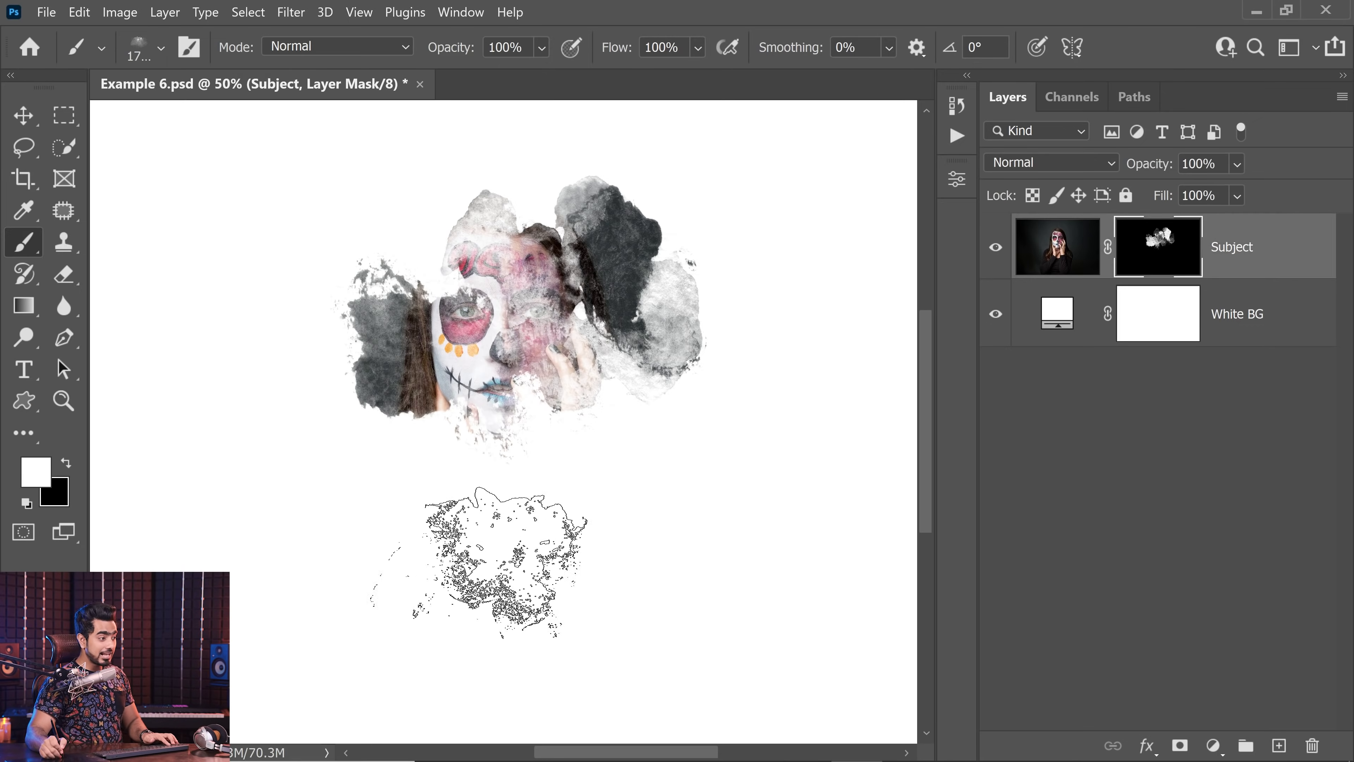
Enlarge the brush and try watercolor dabs on the mask below the face, undoing each one.
key(bracketright)
key(bracketright)
key(bracketright)
key(bracketright)
click(506, 587)
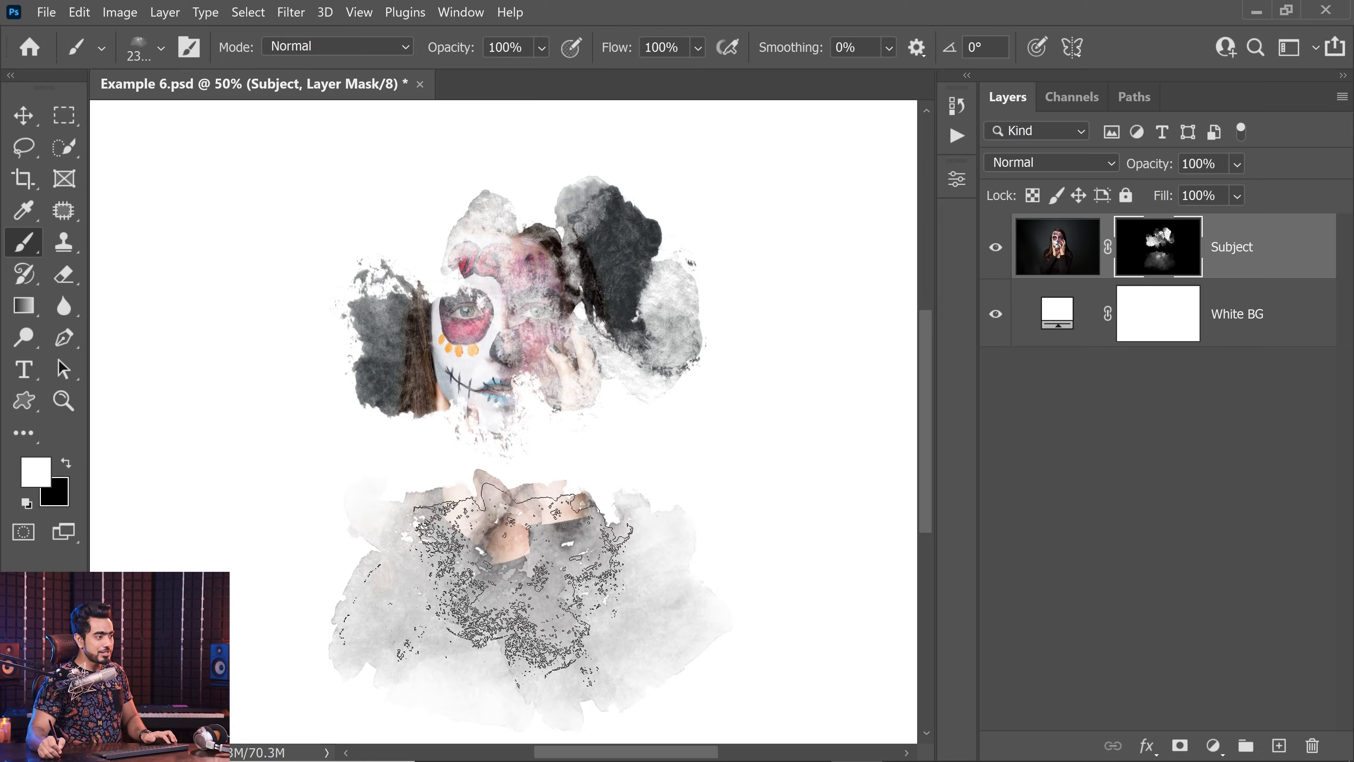
key(ctrl+z)
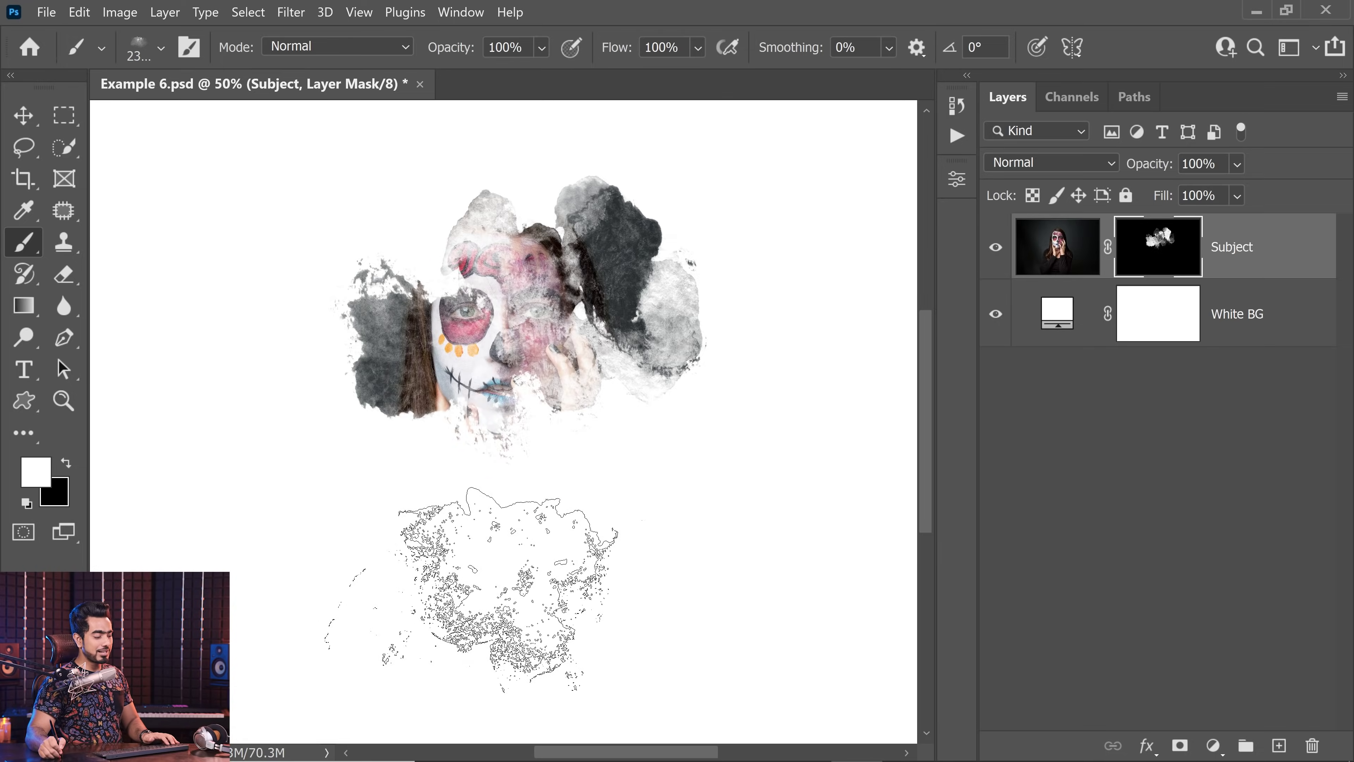
click(491, 593)
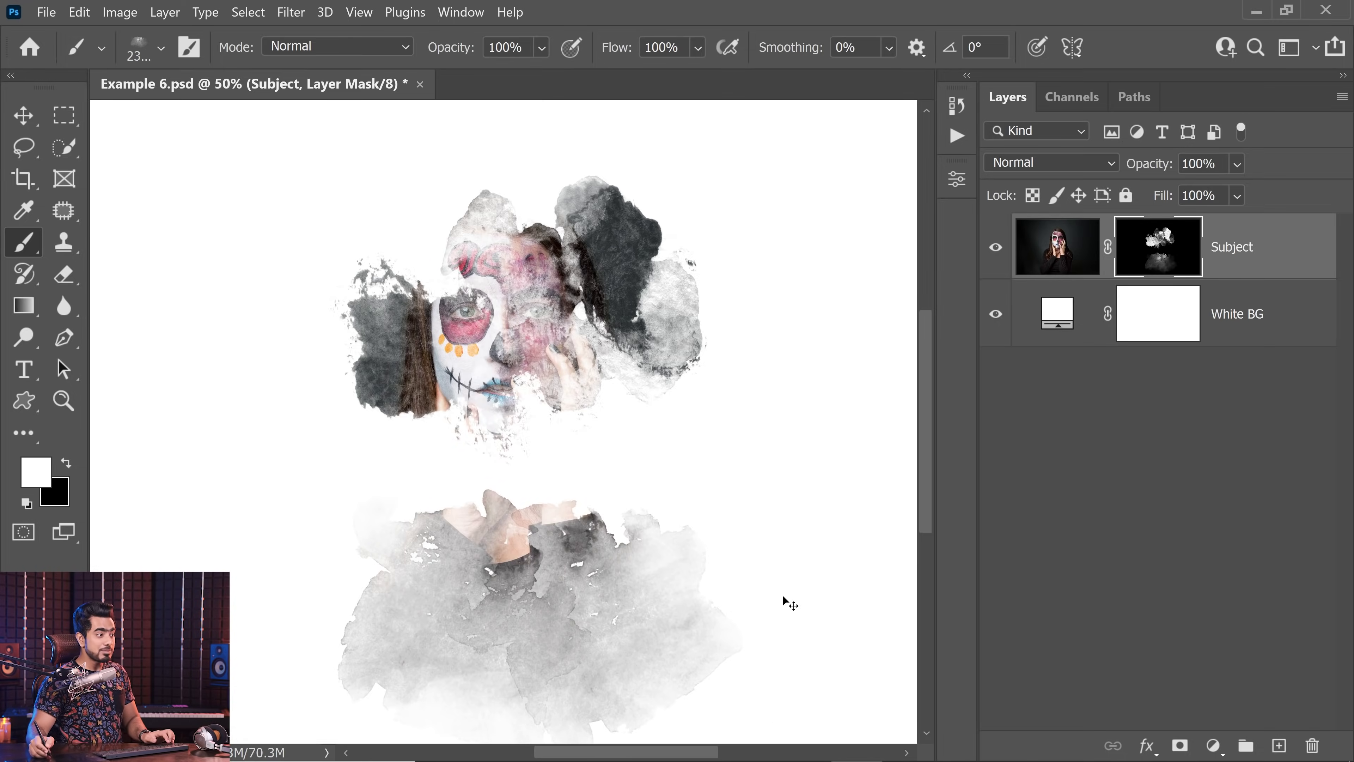
key(ctrl+z)
Enlarge the watercolor brush further and dab it once over the face area on the Subject mask.
key(bracketright)
key(bracketright)
key(bracketright)
key(bracketright)
key(bracketright)
click(509, 405)
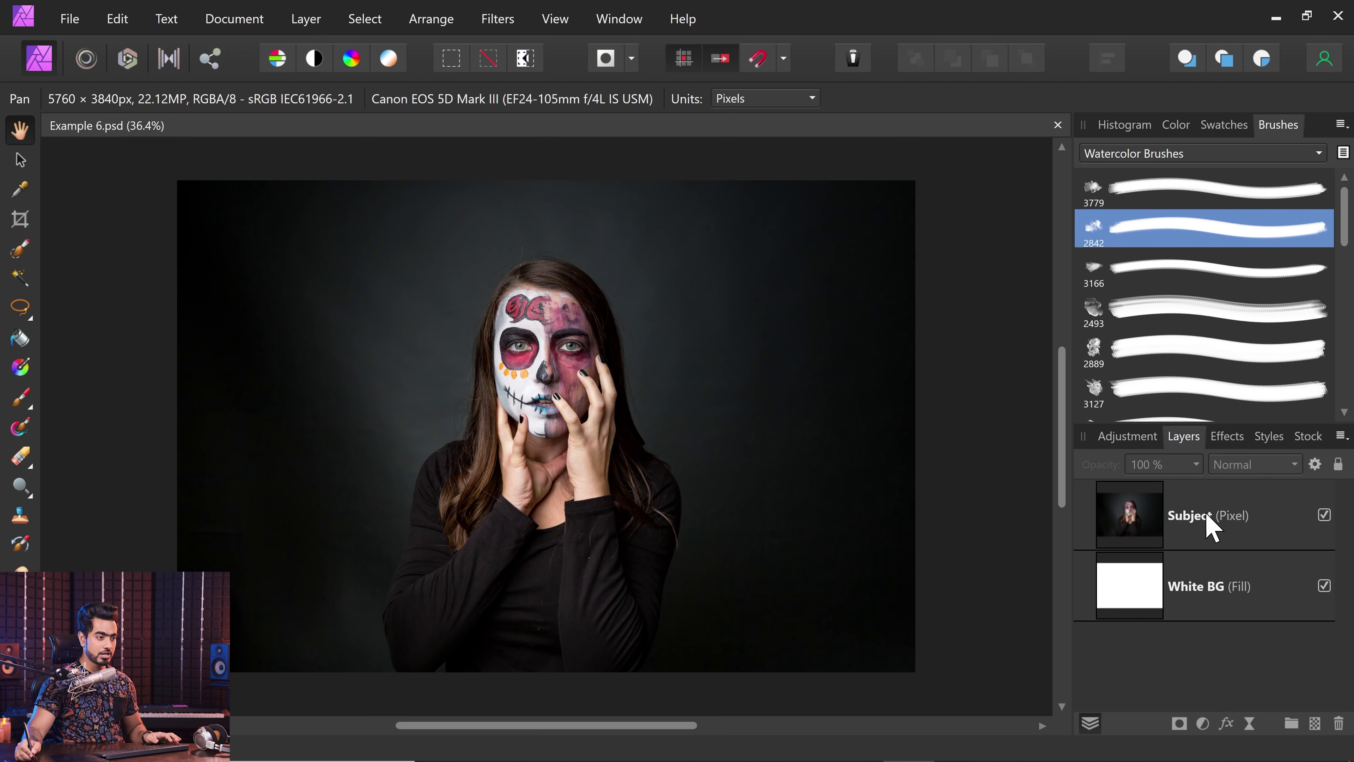
Switch to Affinity Photo, add a black mask to the Subject layer, and select the Paint Brush Tool with white paint.
click(1206, 526)
alt+click(1179, 726)
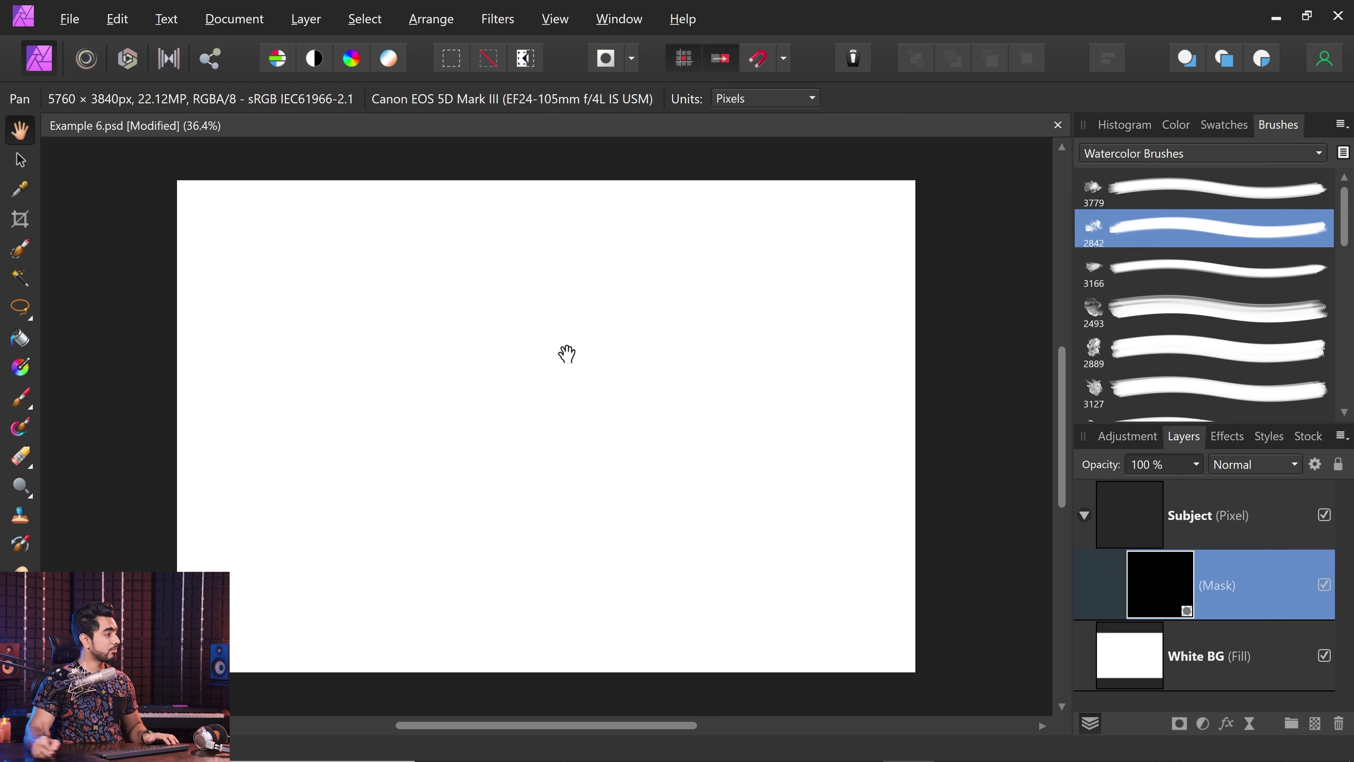
click(21, 397)
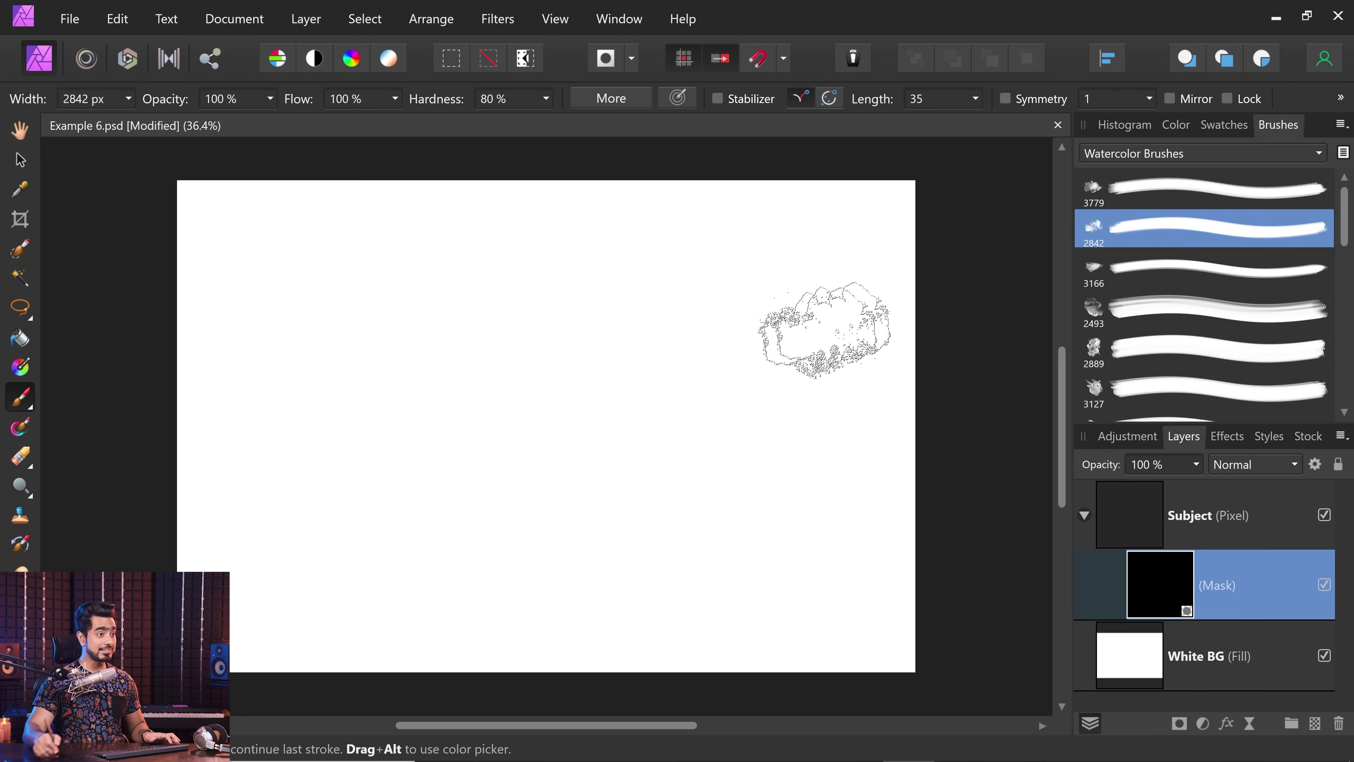
click(1170, 124)
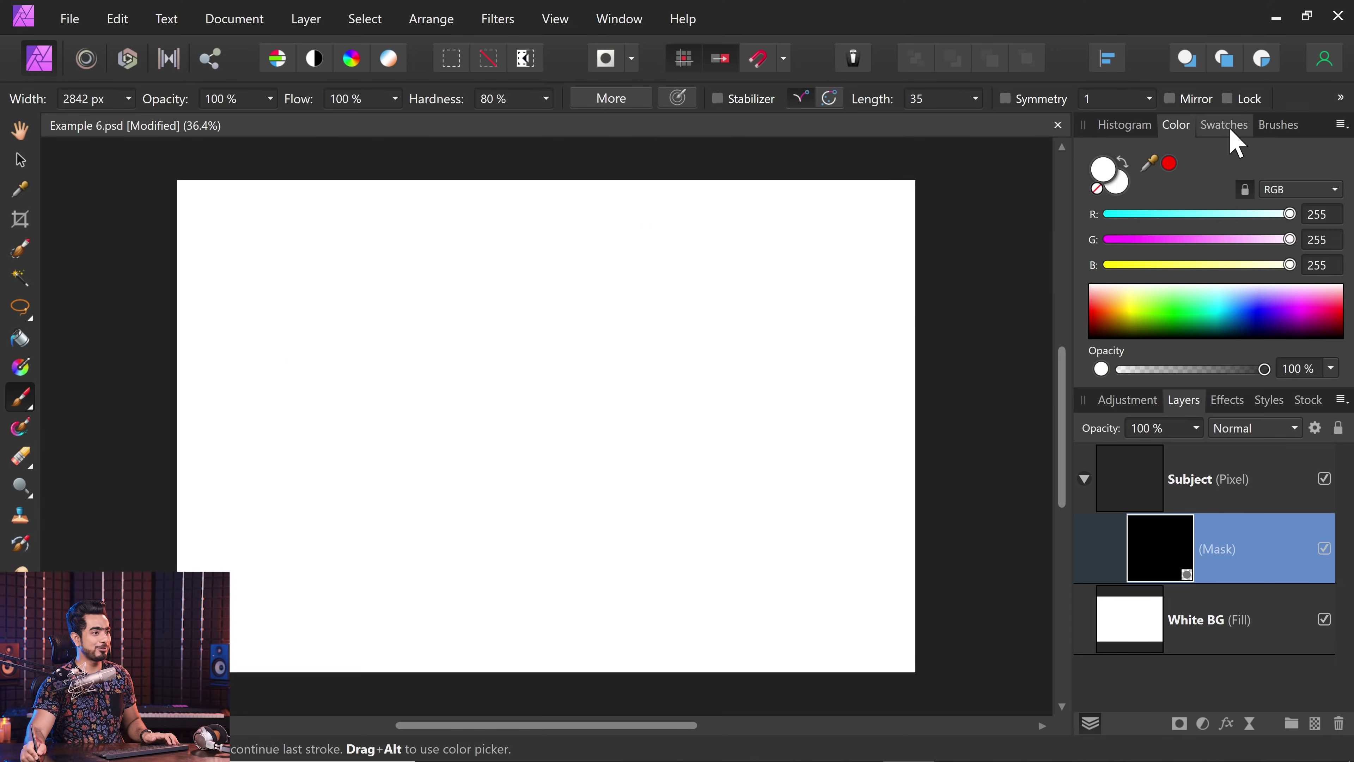
click(1277, 125)
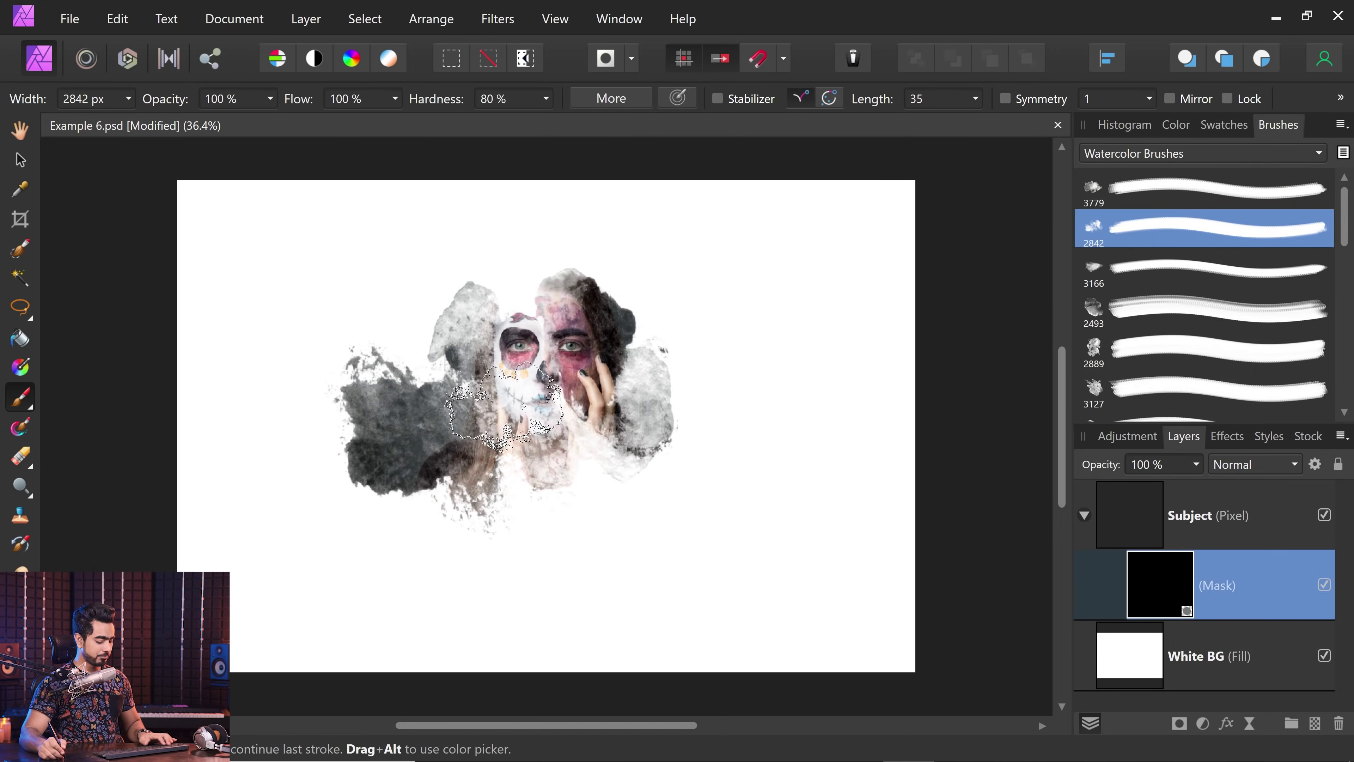
Reduce the watercolor brush to about 2361 px and paint over the face on the mask, undoing the unwanted stroke.
key(bracketleft)
key(bracketleft)
key(bracketright)
mouse_move(528, 387)
mouse_down()
mouse_move(551, 357)
mouse_move(599, 370)
mouse_move(816, 315)
mouse_up()
key(ctrl+z)
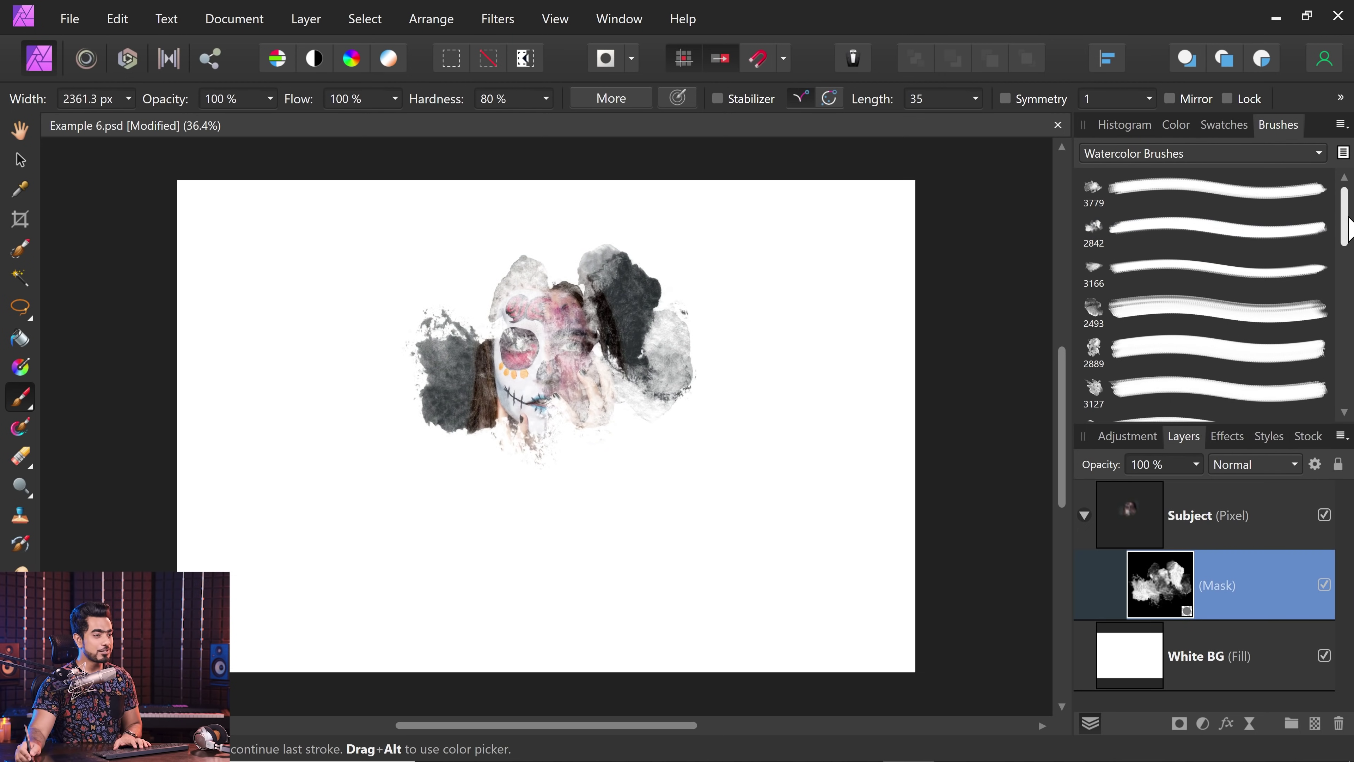
Choose the 1578 px brush from the Watercolor_brushes_JA set for painting on the Subject mask.
scroll(1349, 224, down, 3)
click(1186, 156)
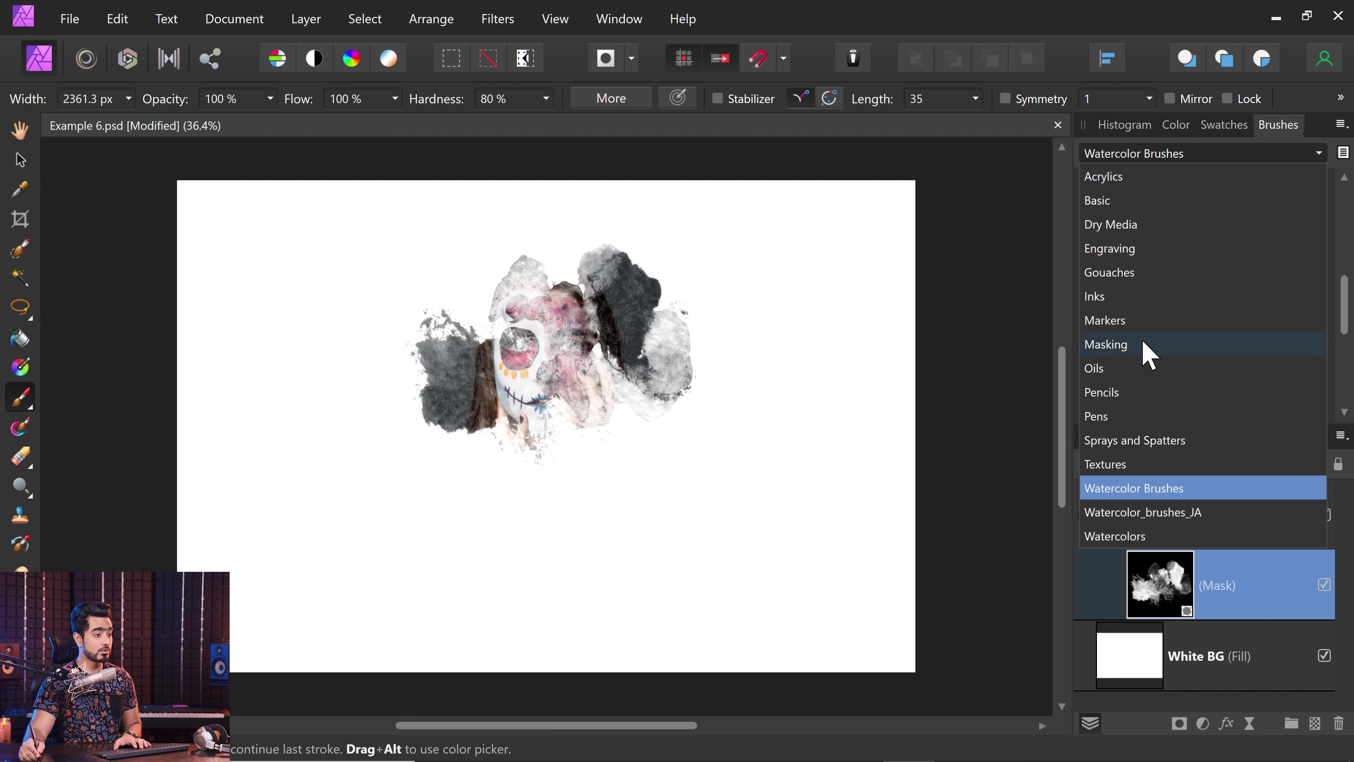
click(1170, 512)
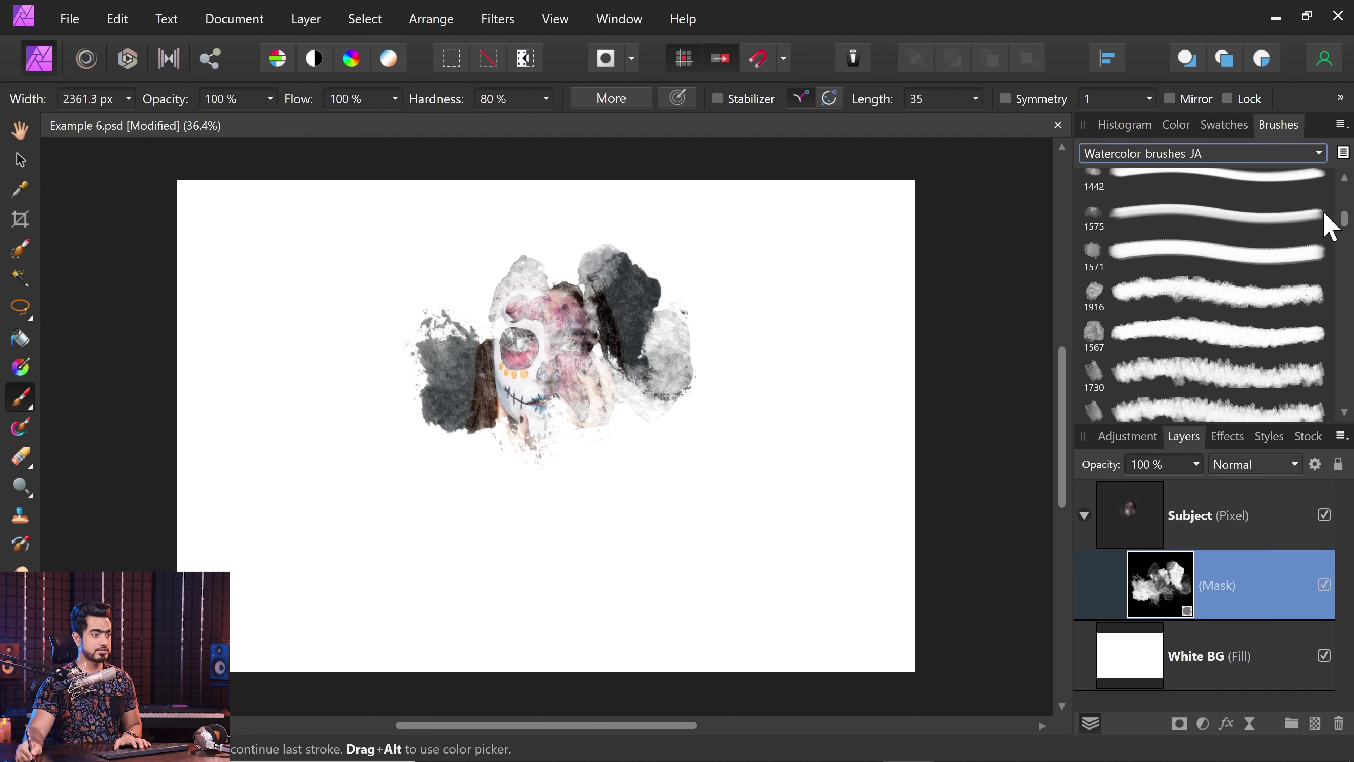
scroll(1344, 229, up, 3)
click(1105, 262)
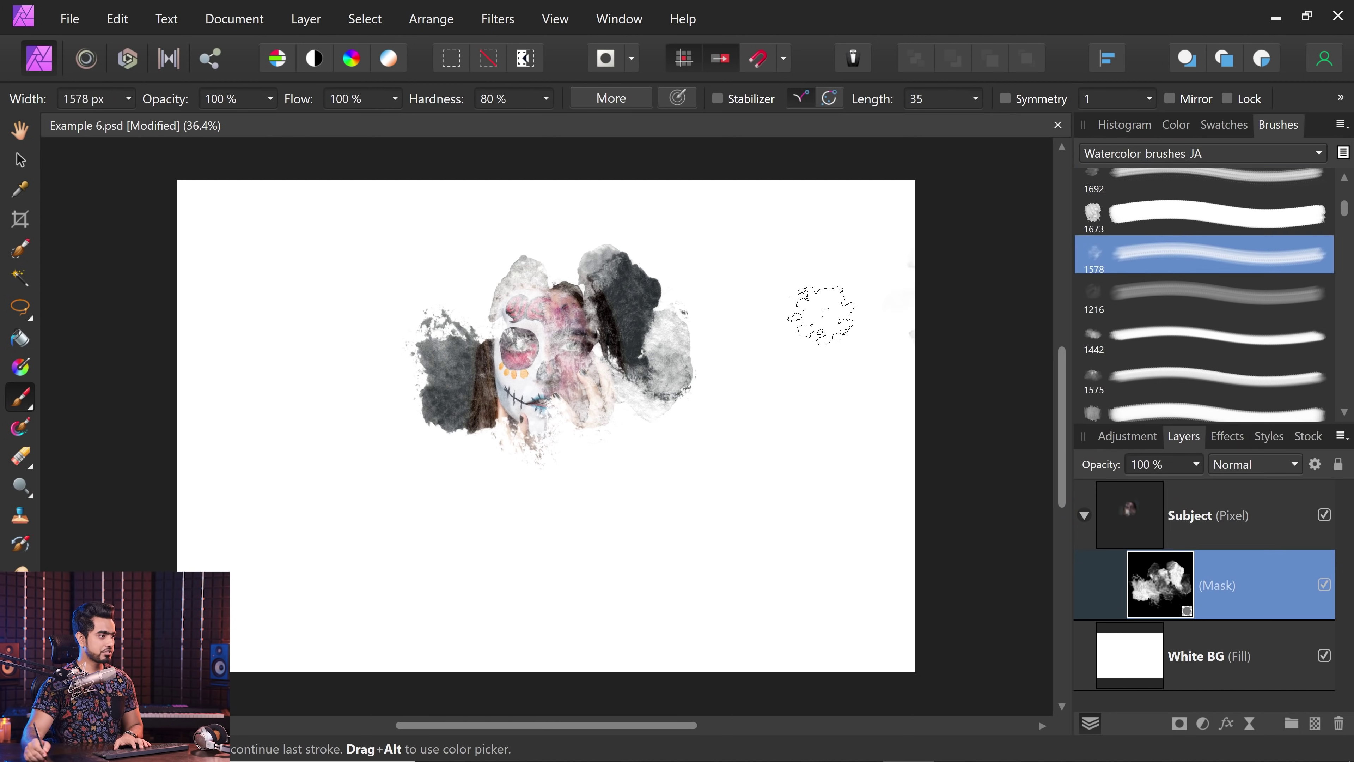
Enlarge the brush to about 2400 px and paint on the mask over the lower face, hands and surrounding area.
key(bracketright)
key(bracketright)
key(bracketright)
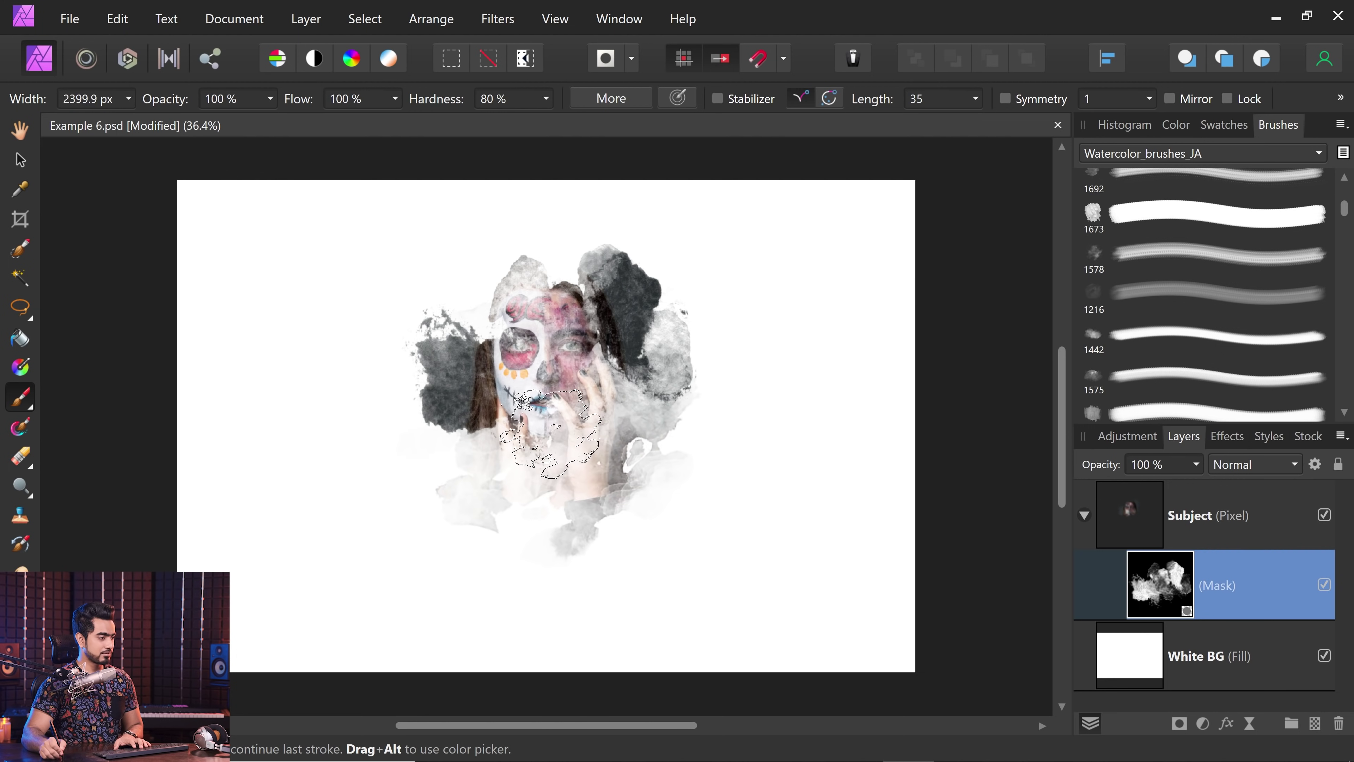
click(581, 433)
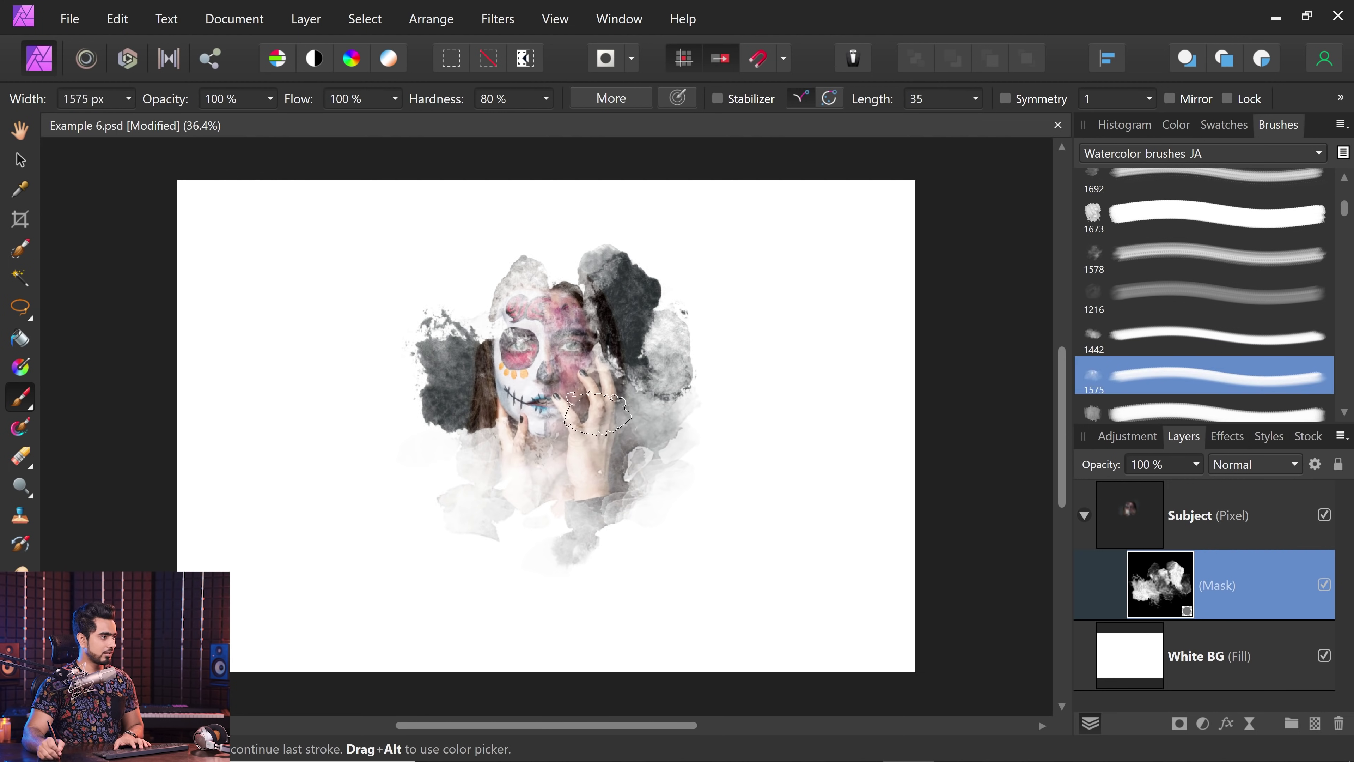
Enlarge the 1575 px watercolor brush and paint on the mask to extend the watercolor edges around the upper face.
key(bracketright)
key(bracketright)
key(bracketright)
key(bracketright)
key(bracketright)
click(550, 333)
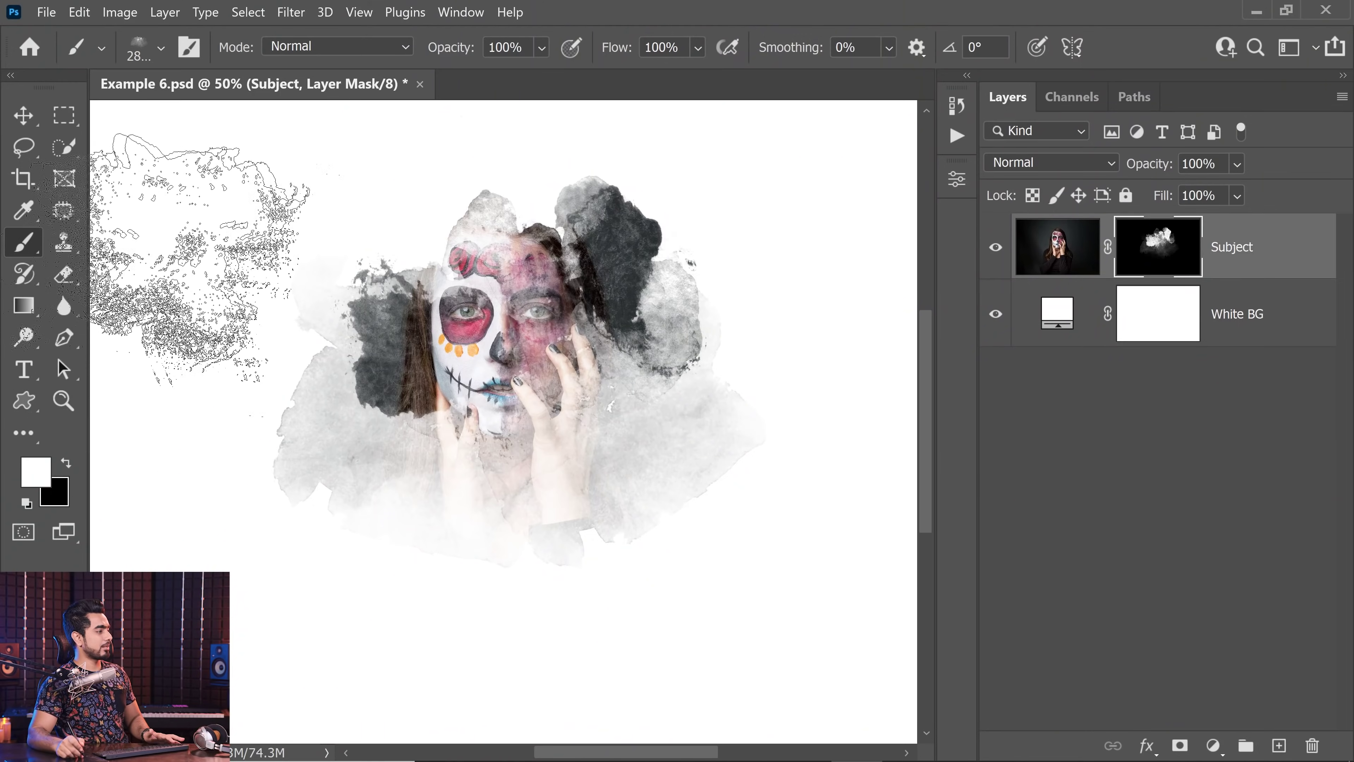
Switch to Photoshop and add the word "TEXT" in Bebas Neue Bold below the portrait.
scroll(443, 251, down, 1)
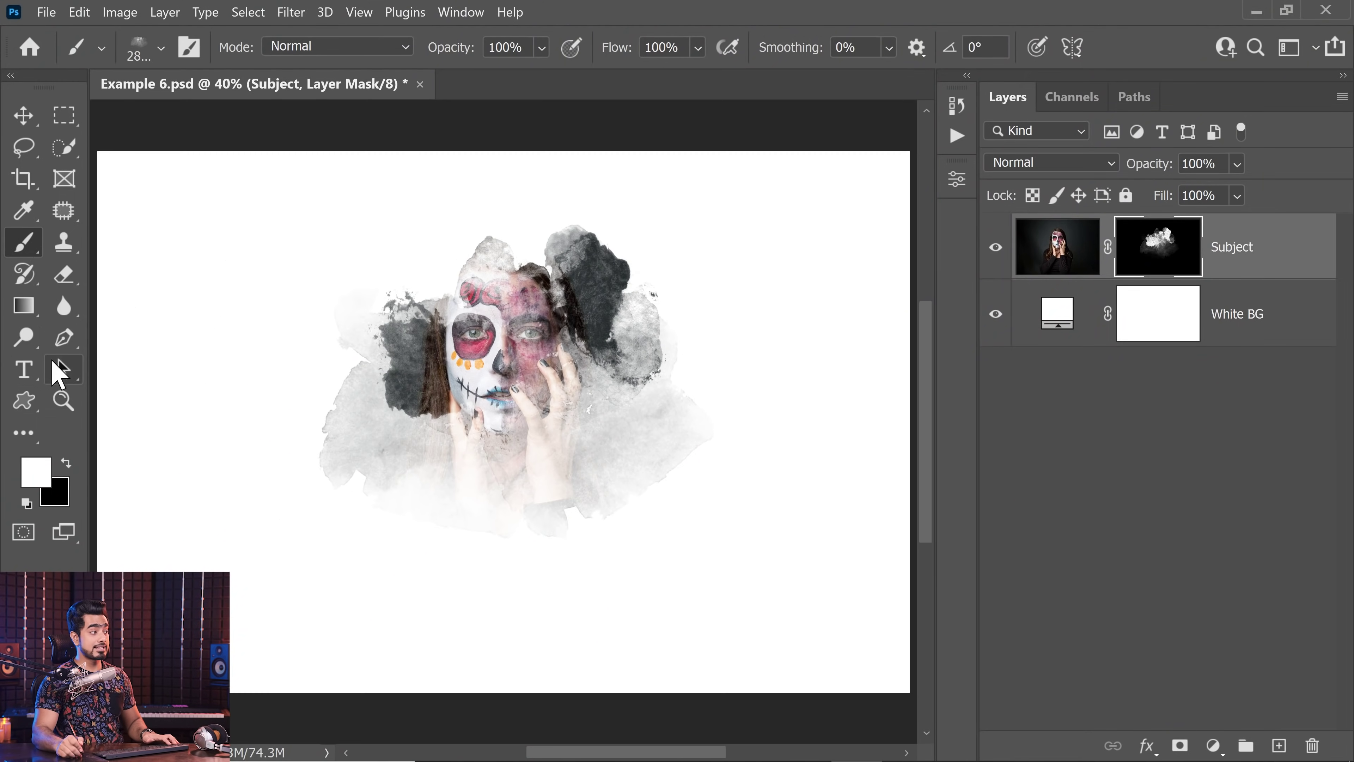
click(23, 369)
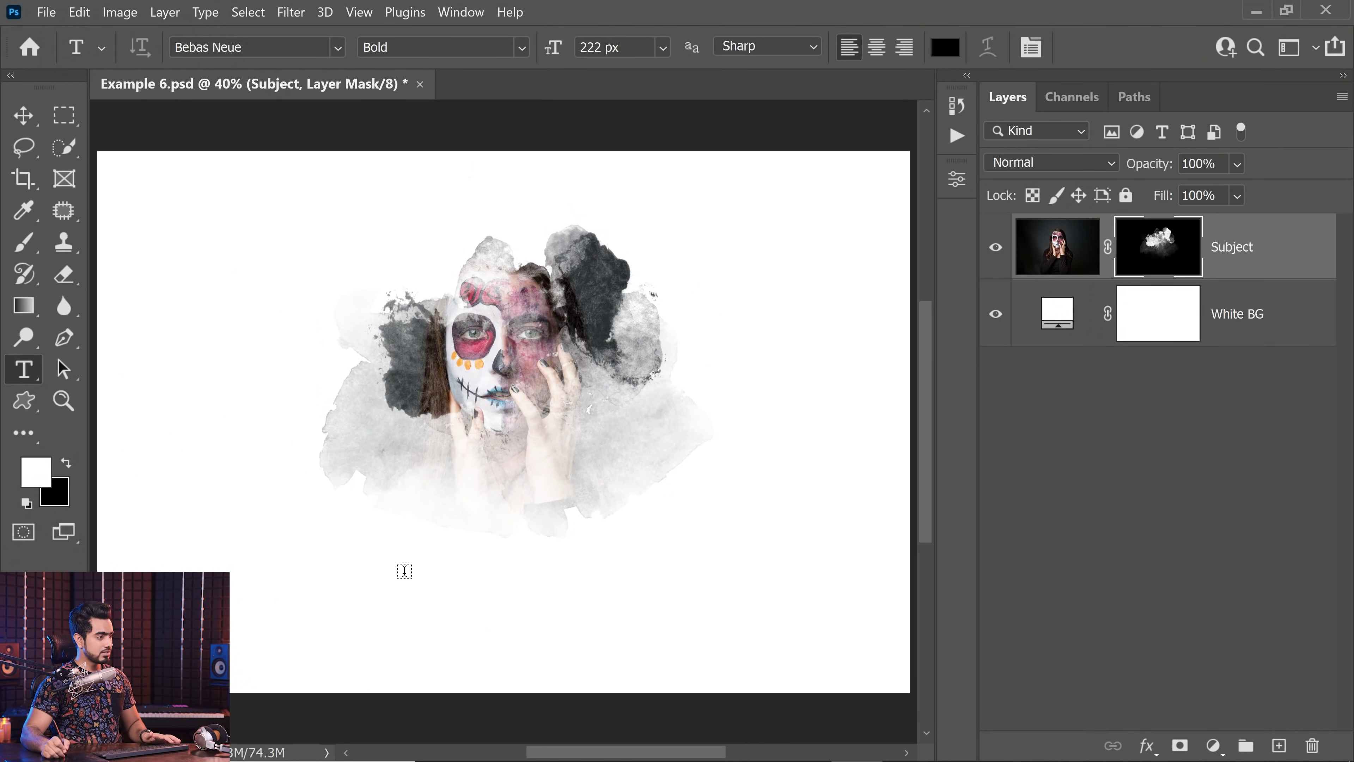
click(404, 571)
text(TEXT)
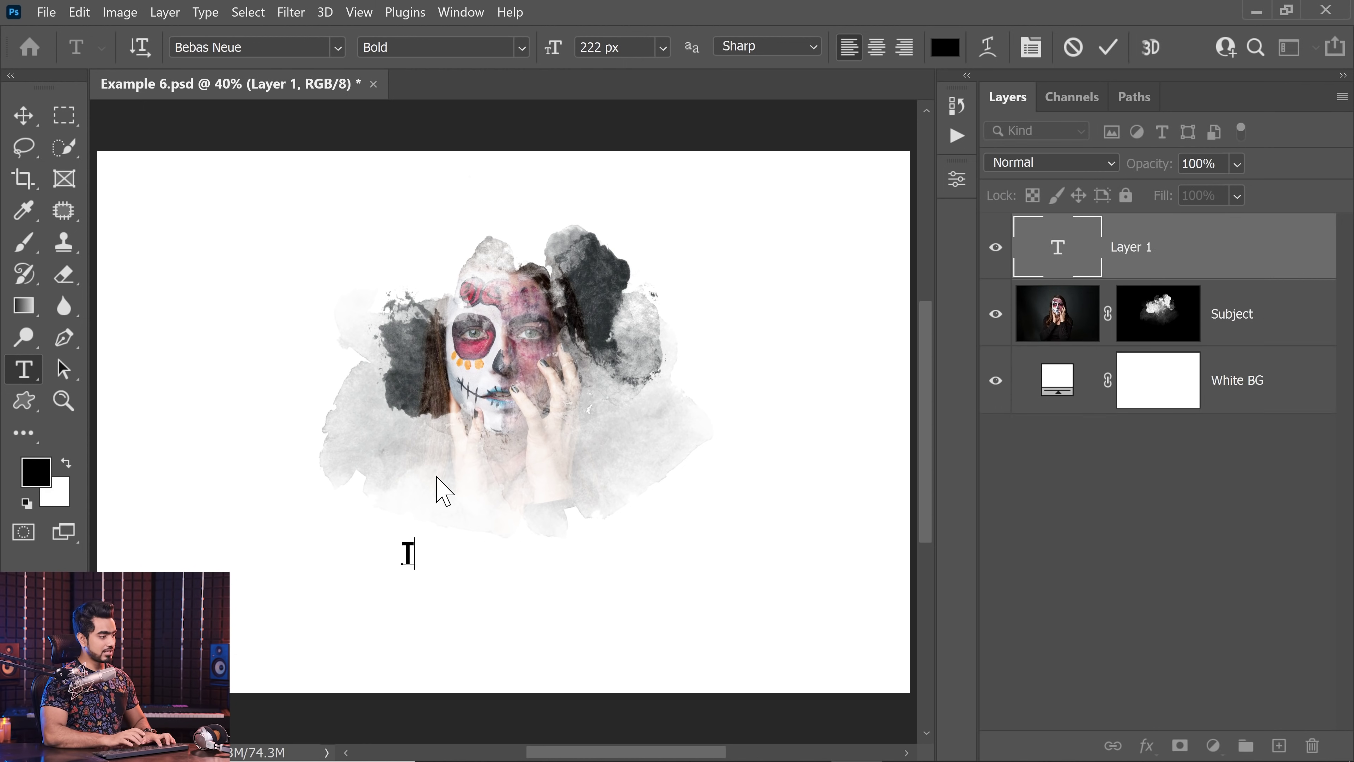
click(24, 116)
Scale up the TEXT layer and reposition it below the portrait.
key(ctrl+t)
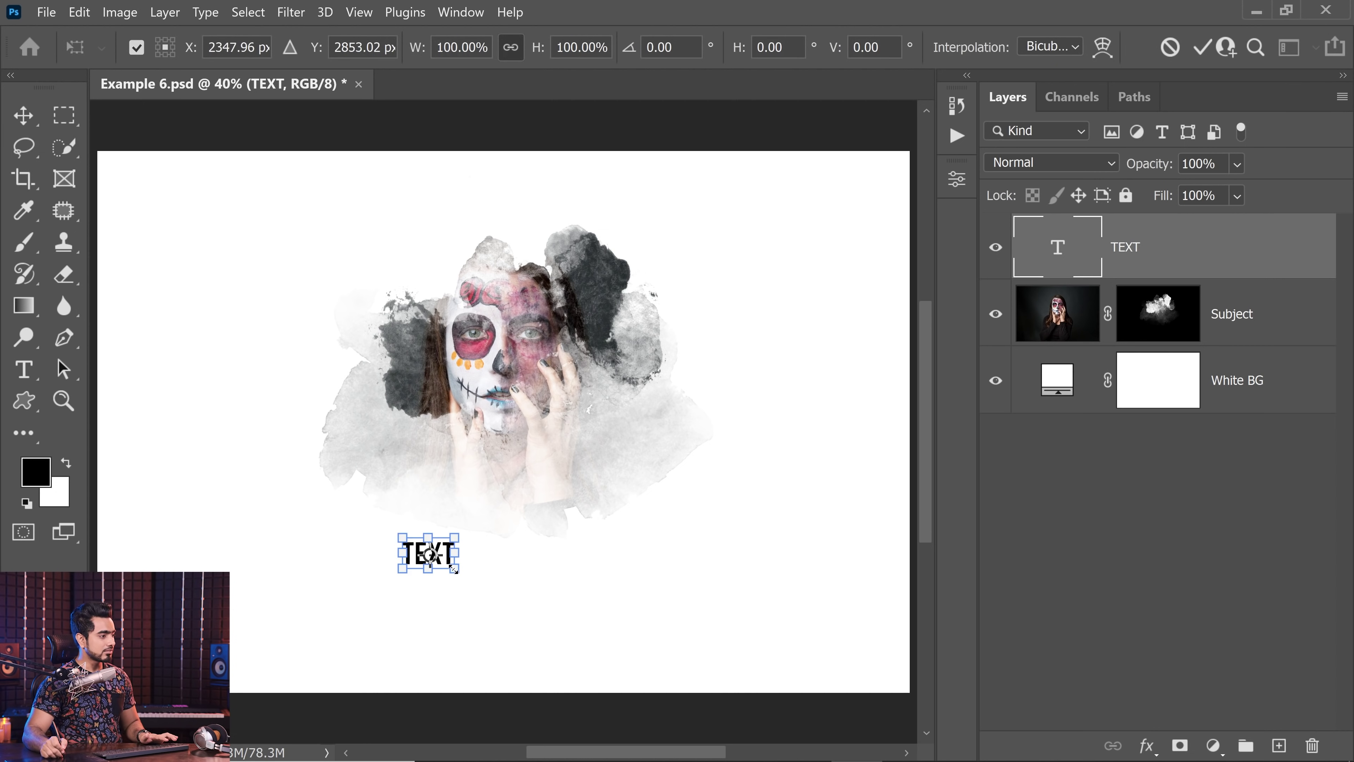
drag(457, 575, 607, 662)
drag(557, 594, 560, 578)
key(Return)
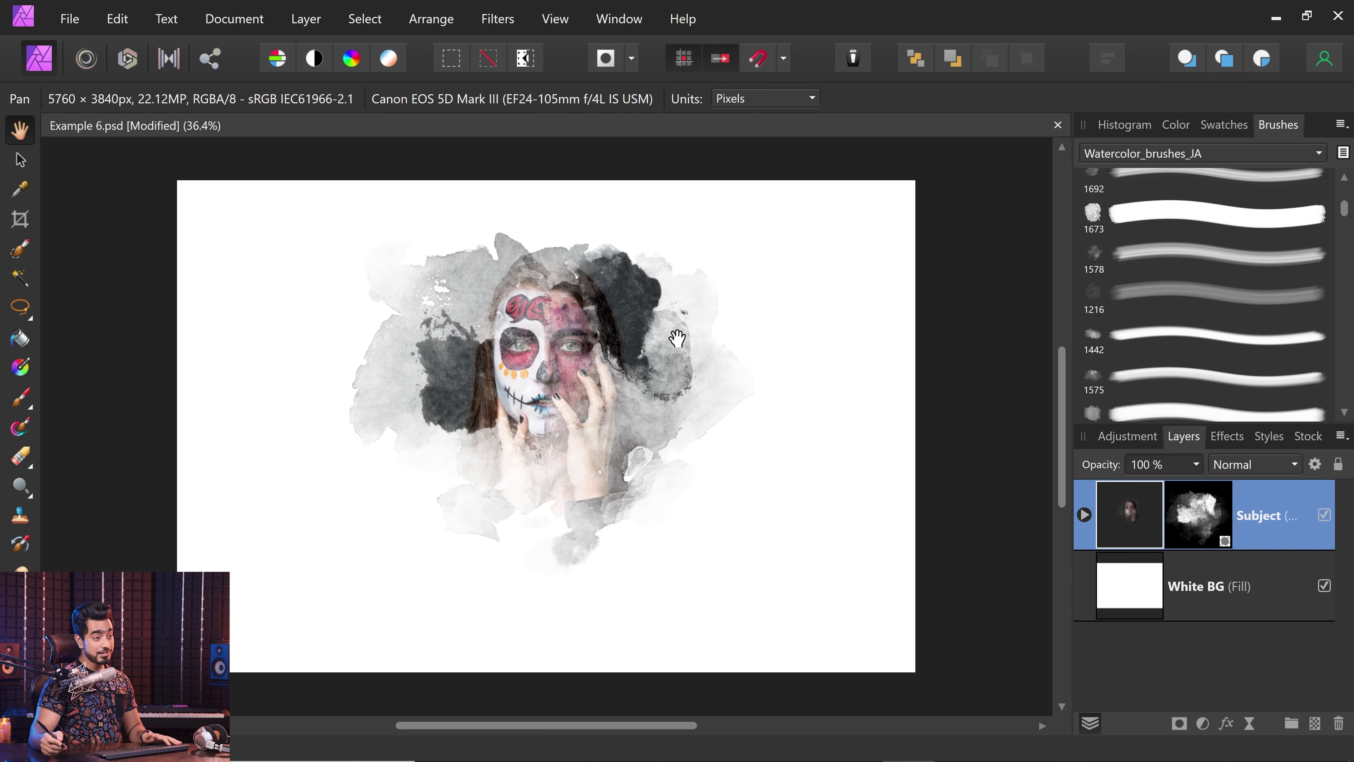
Switch to Affinity Photo and add art text reading "TEXT" at about 376 pt below the portrait.
key(t)
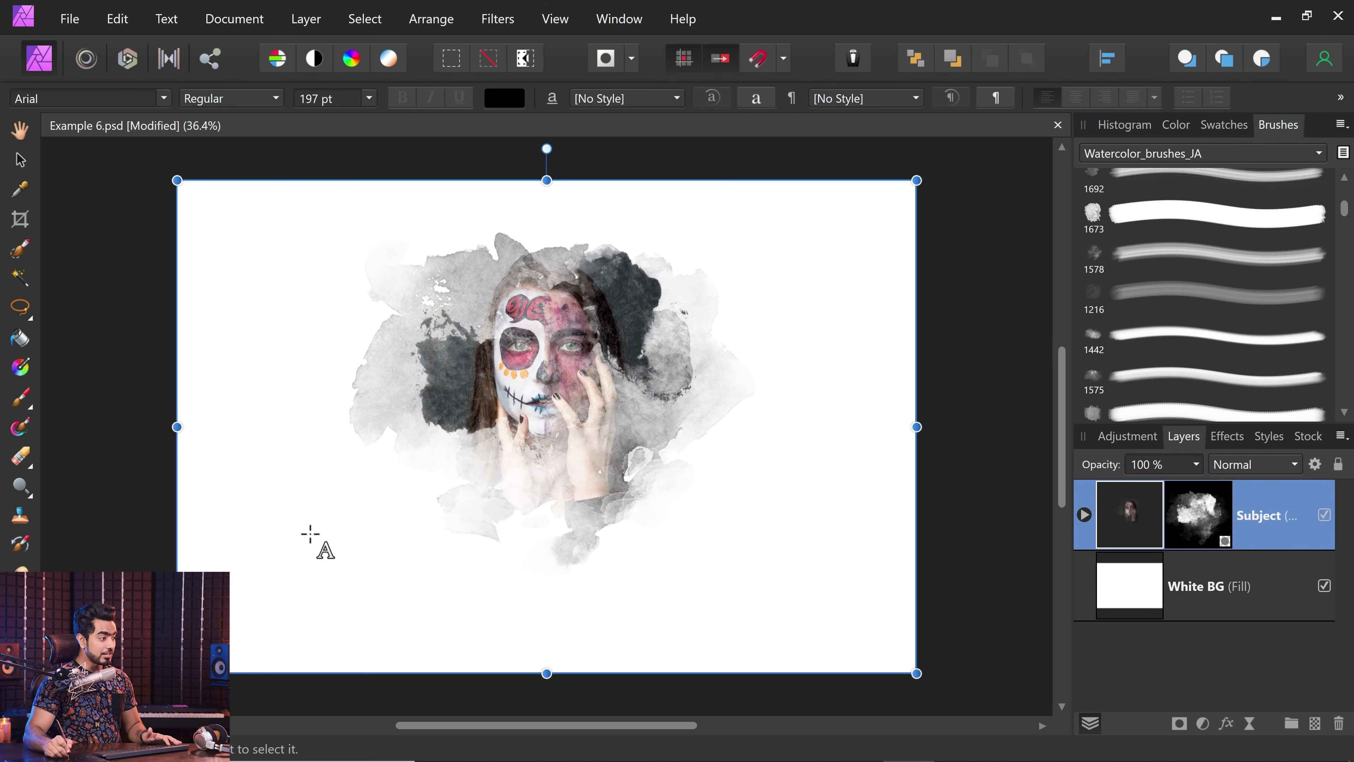
drag(332, 489, 468, 632)
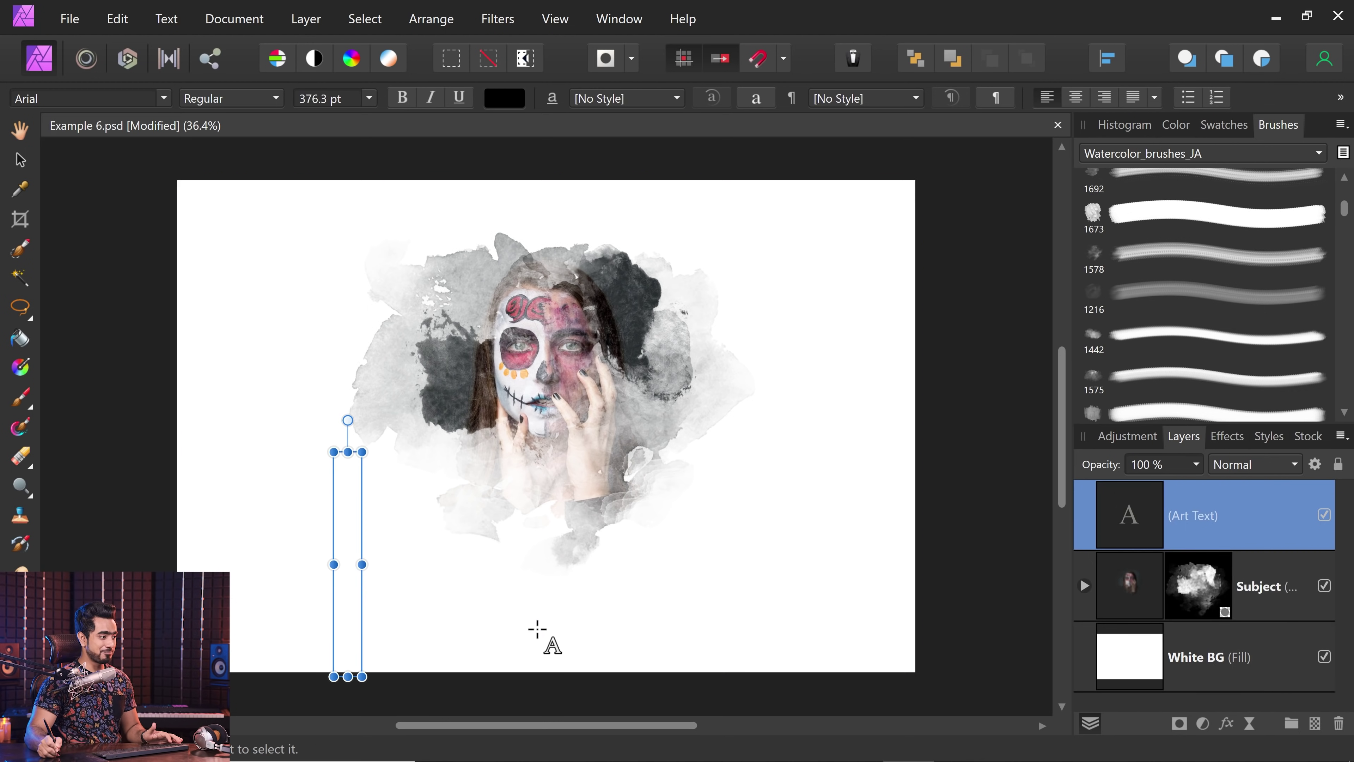
text(TEXT)
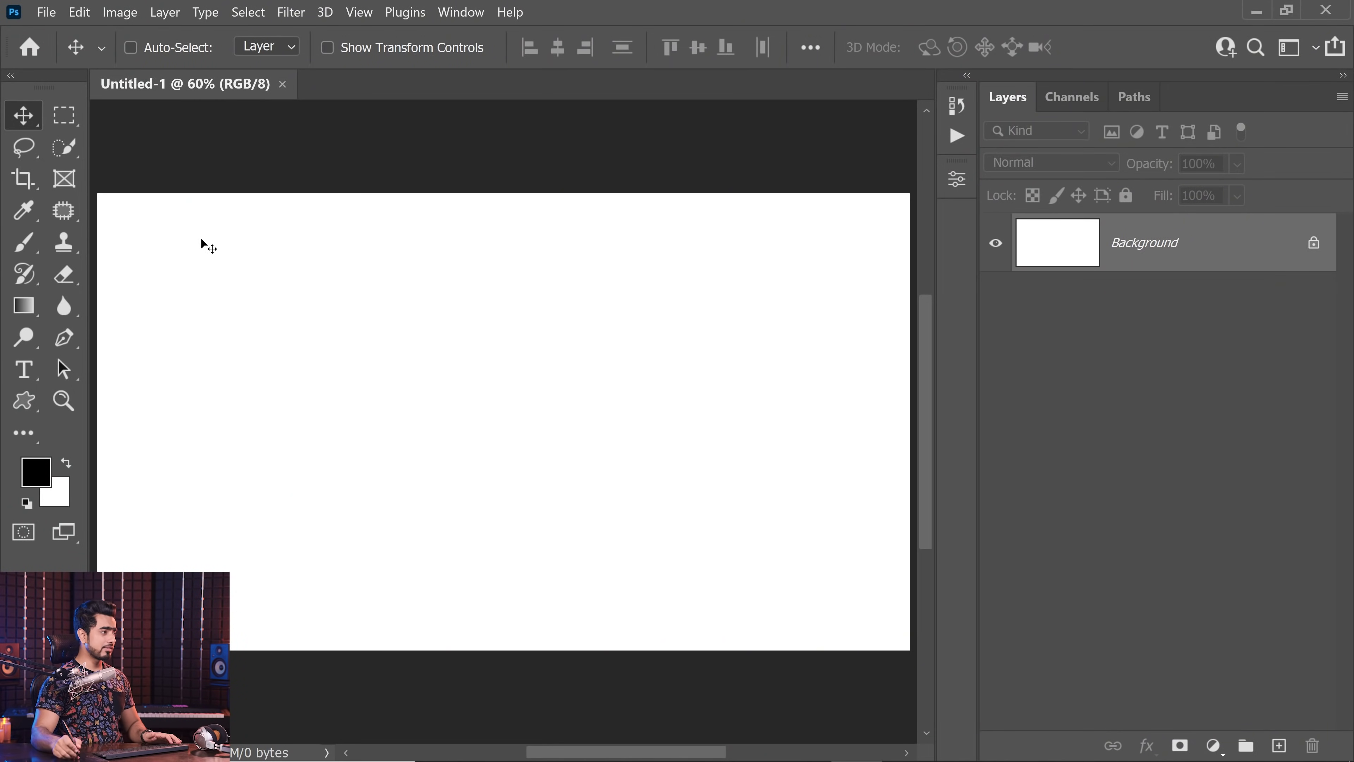
In Photoshop's blank document, draw a horizontal linear gradient across the Background using the purple-to-red preset from the Gradients group.
click(23, 306)
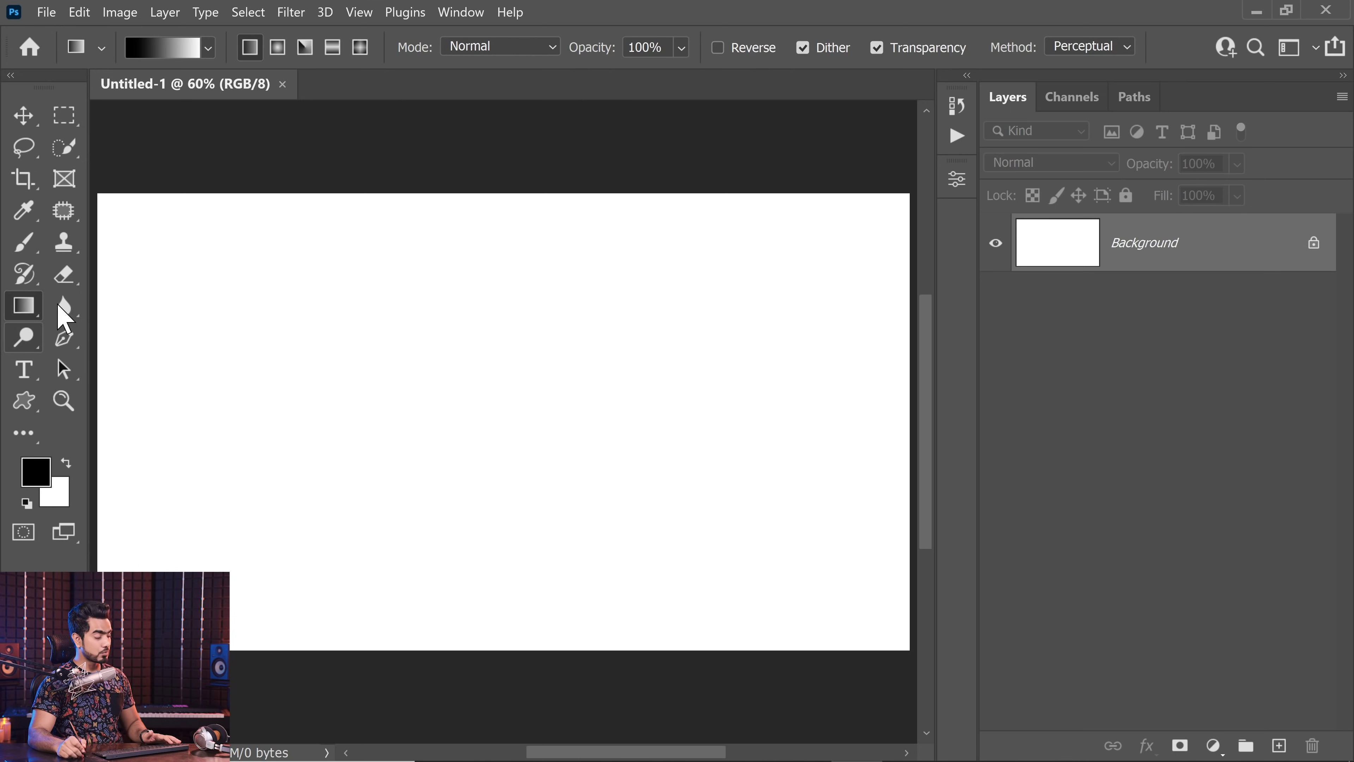
click(166, 58)
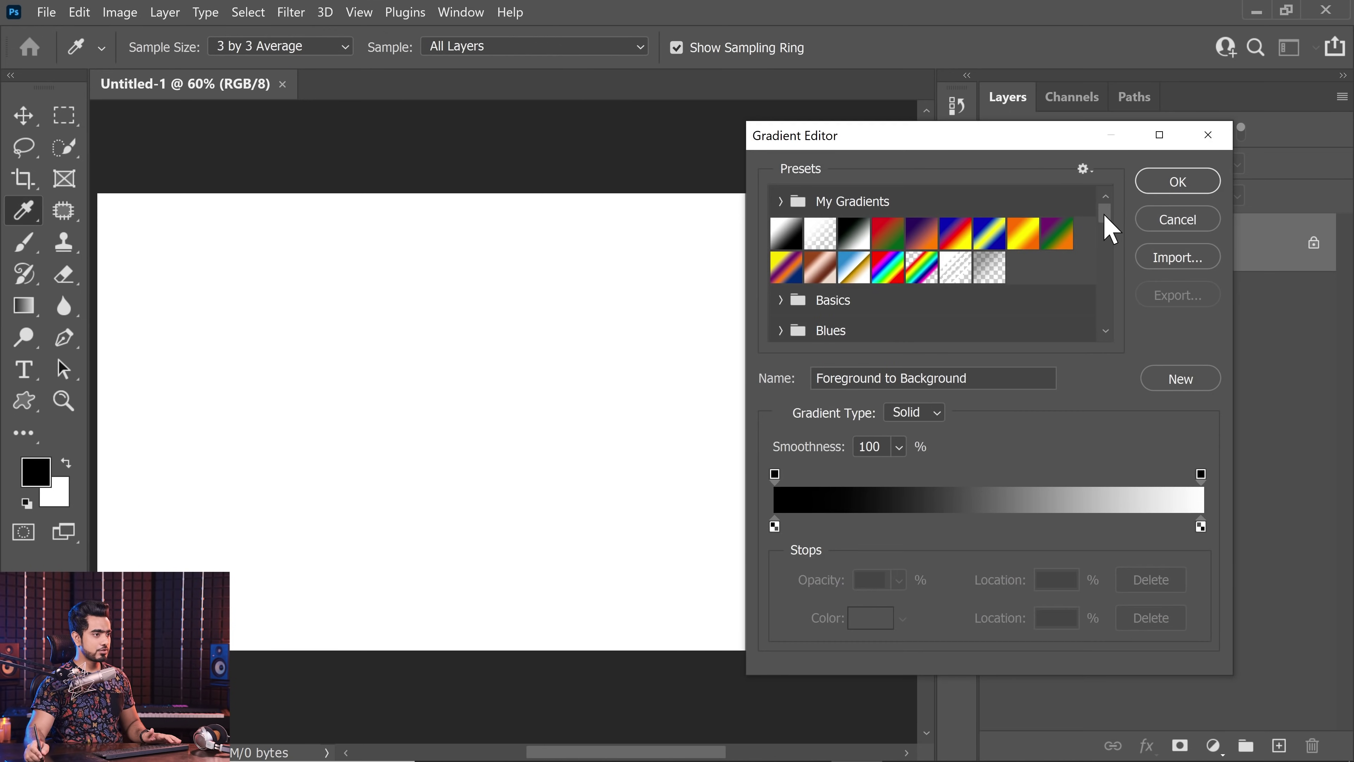
drag(1105, 219, 1103, 349)
click(787, 300)
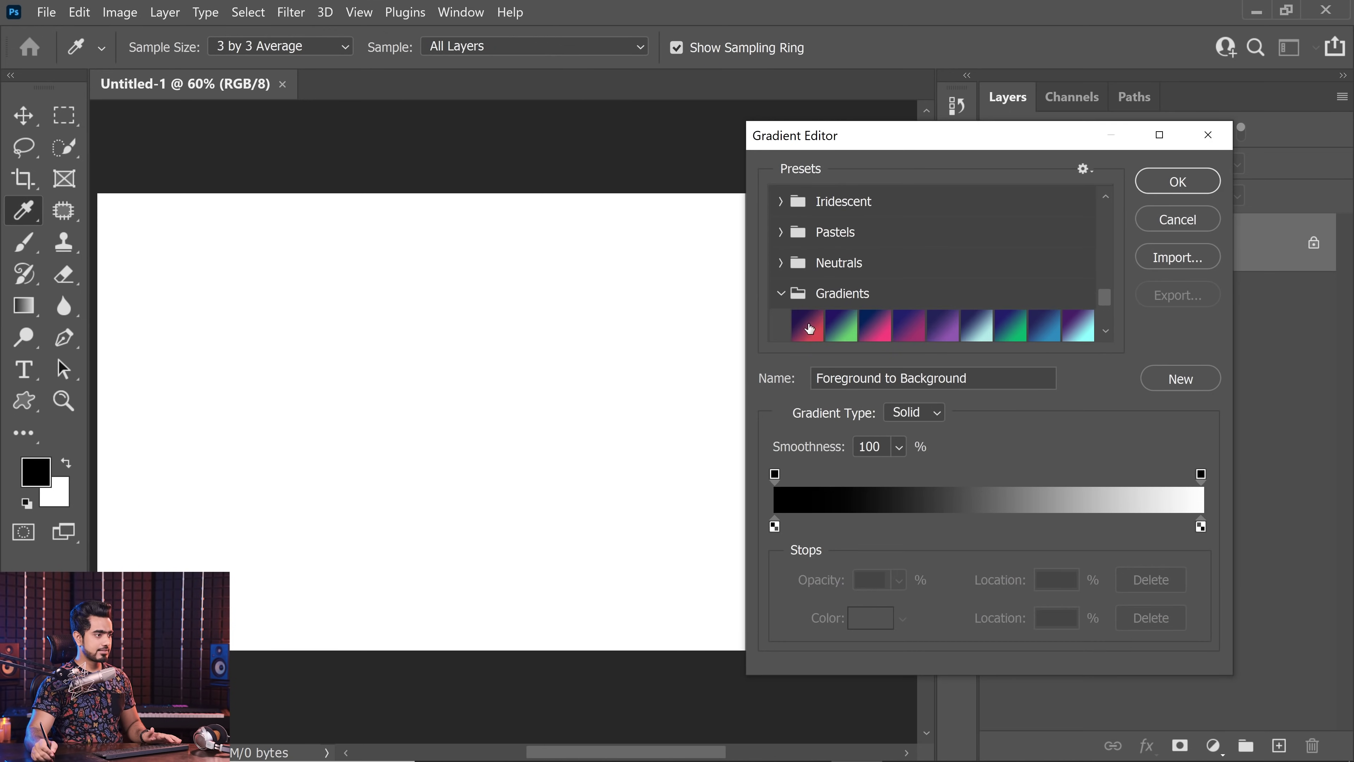
click(810, 323)
click(1175, 184)
drag(114, 420, 850, 419)
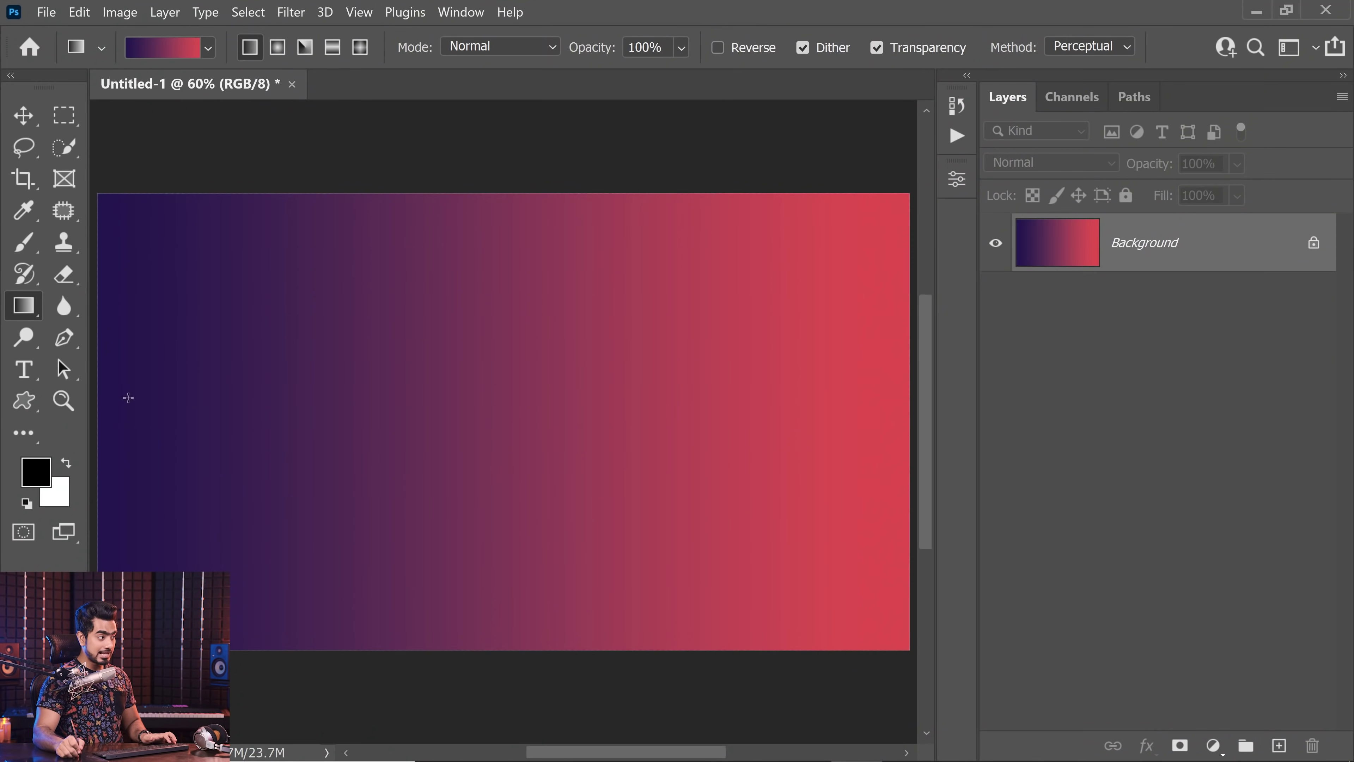
Redraw the gradient on the Background with different lengths and directions: horizontal, diagonal, and a short transition near one edge.
drag(128, 397, 625, 399)
drag(798, 407, 797, 407)
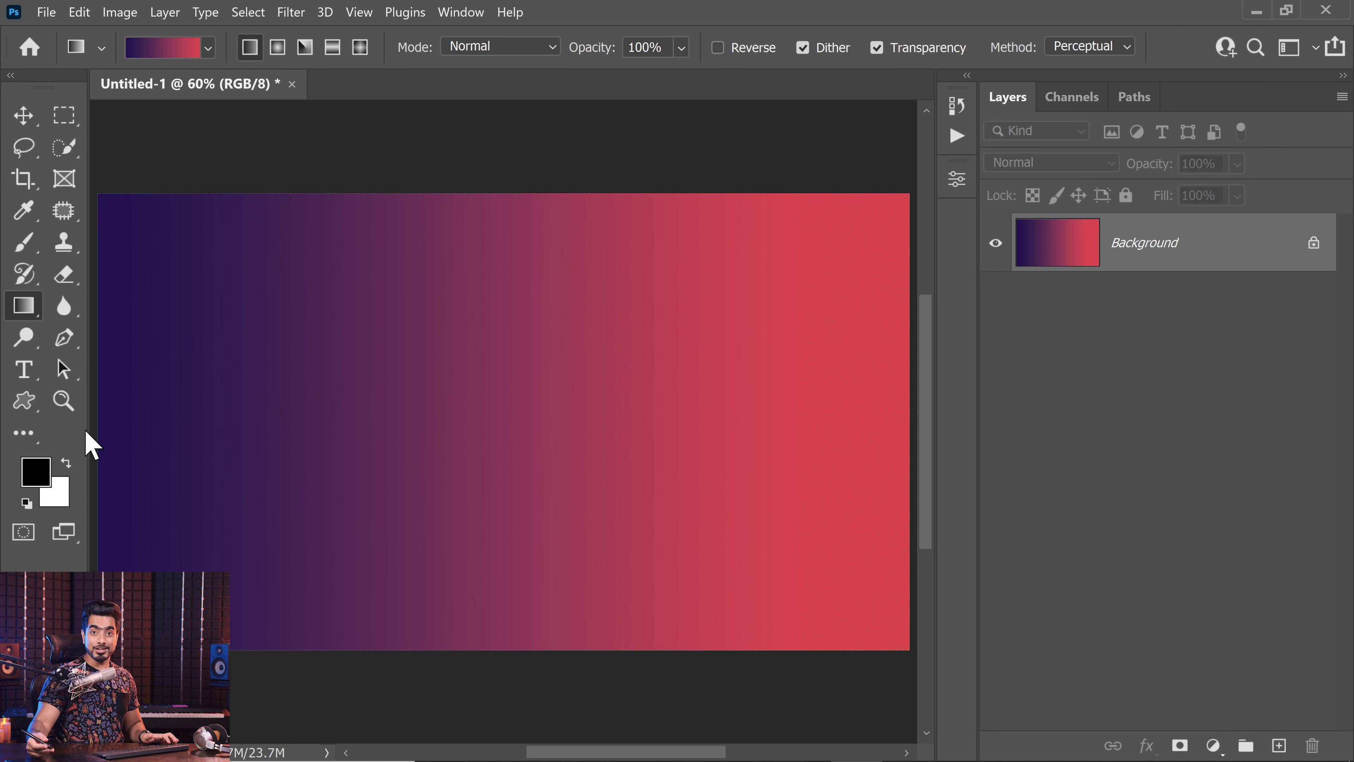
drag(478, 398, 461, 430)
drag(613, 435, 613, 435)
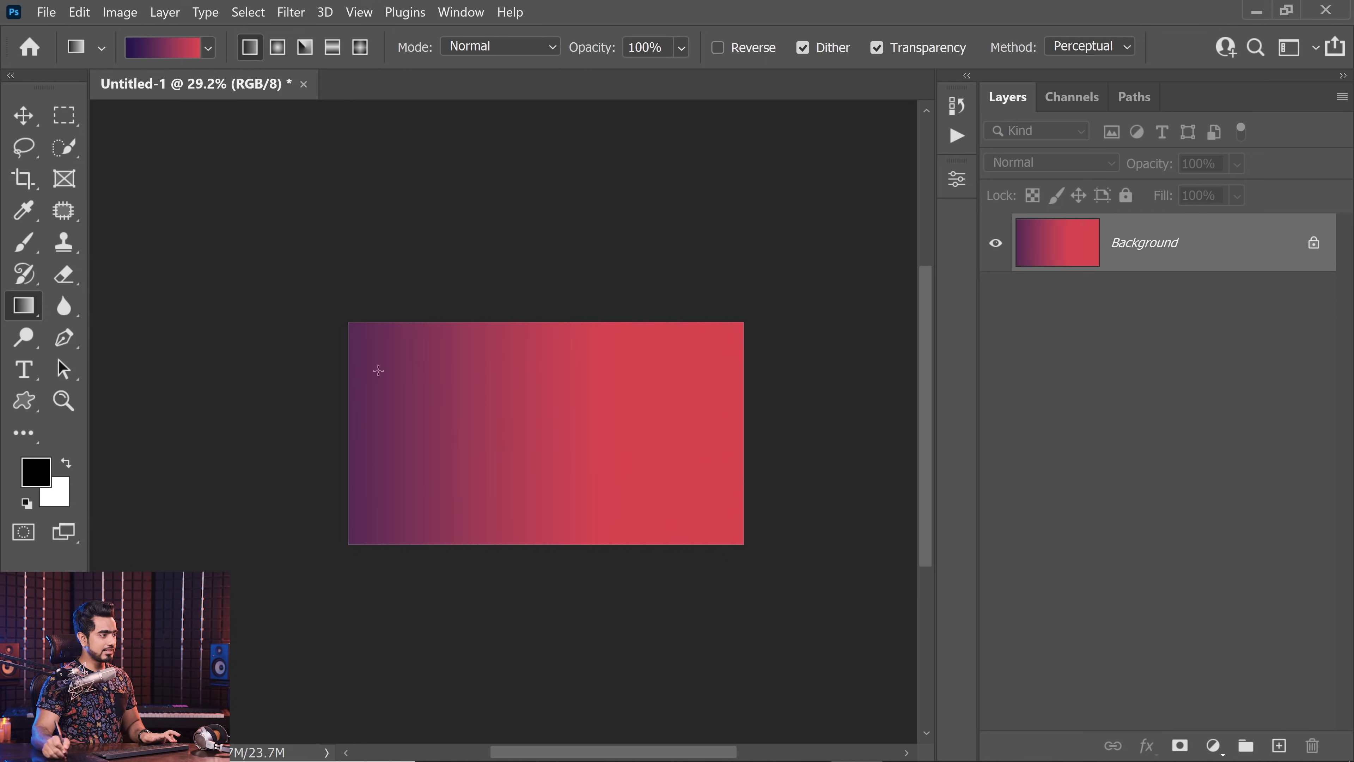
drag(238, 222, 626, 473)
drag(716, 551, 715, 551)
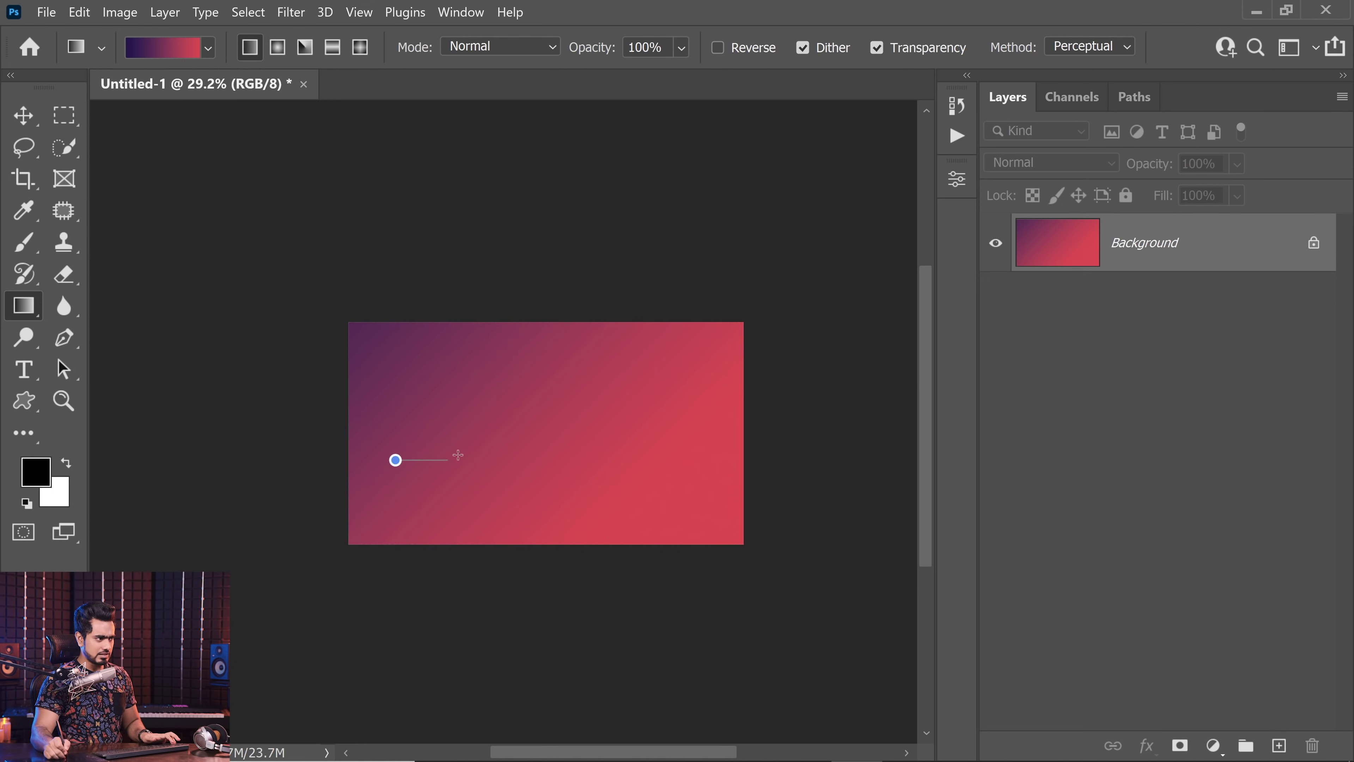
drag(459, 455, 443, 458)
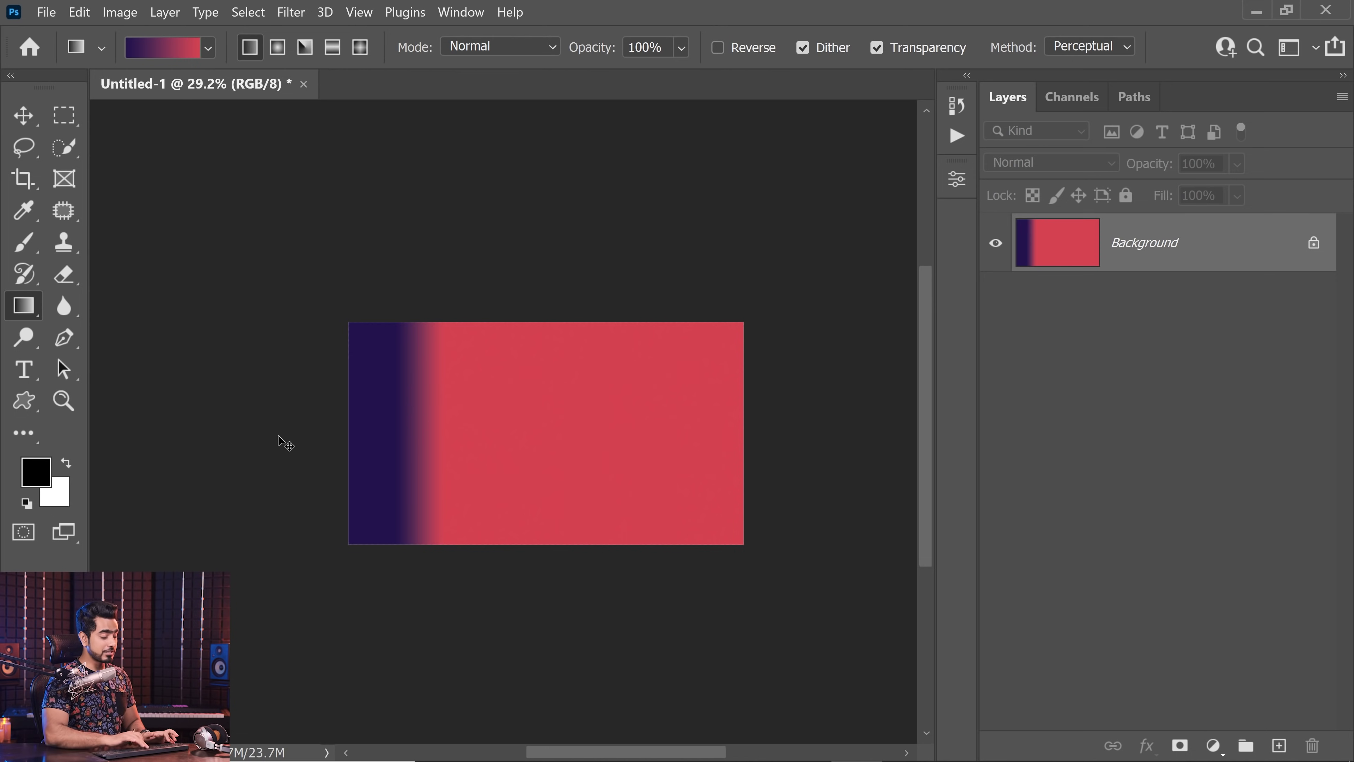
Add a Gradient Fill layer to the blank document using the SG Duotone 01 preset.
key(ctrl+0)
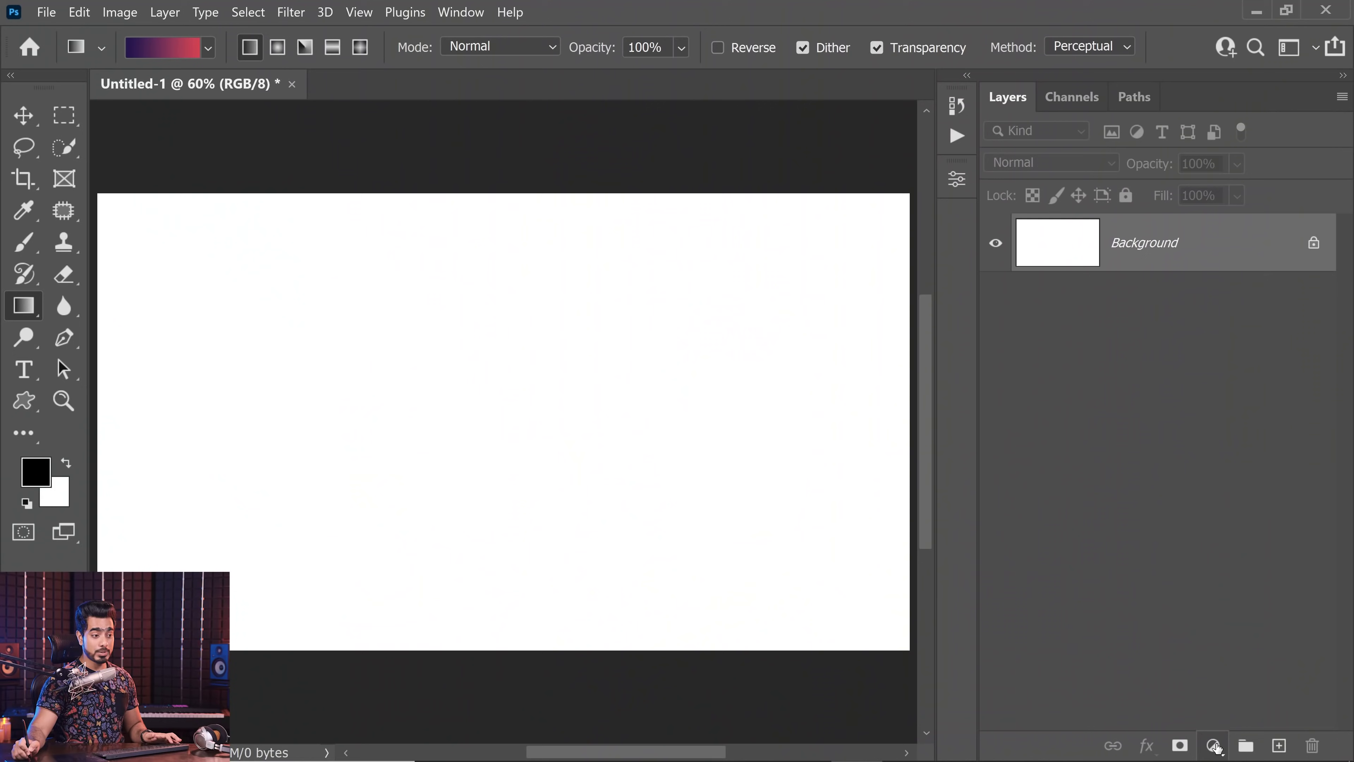
click(1215, 747)
click(1173, 388)
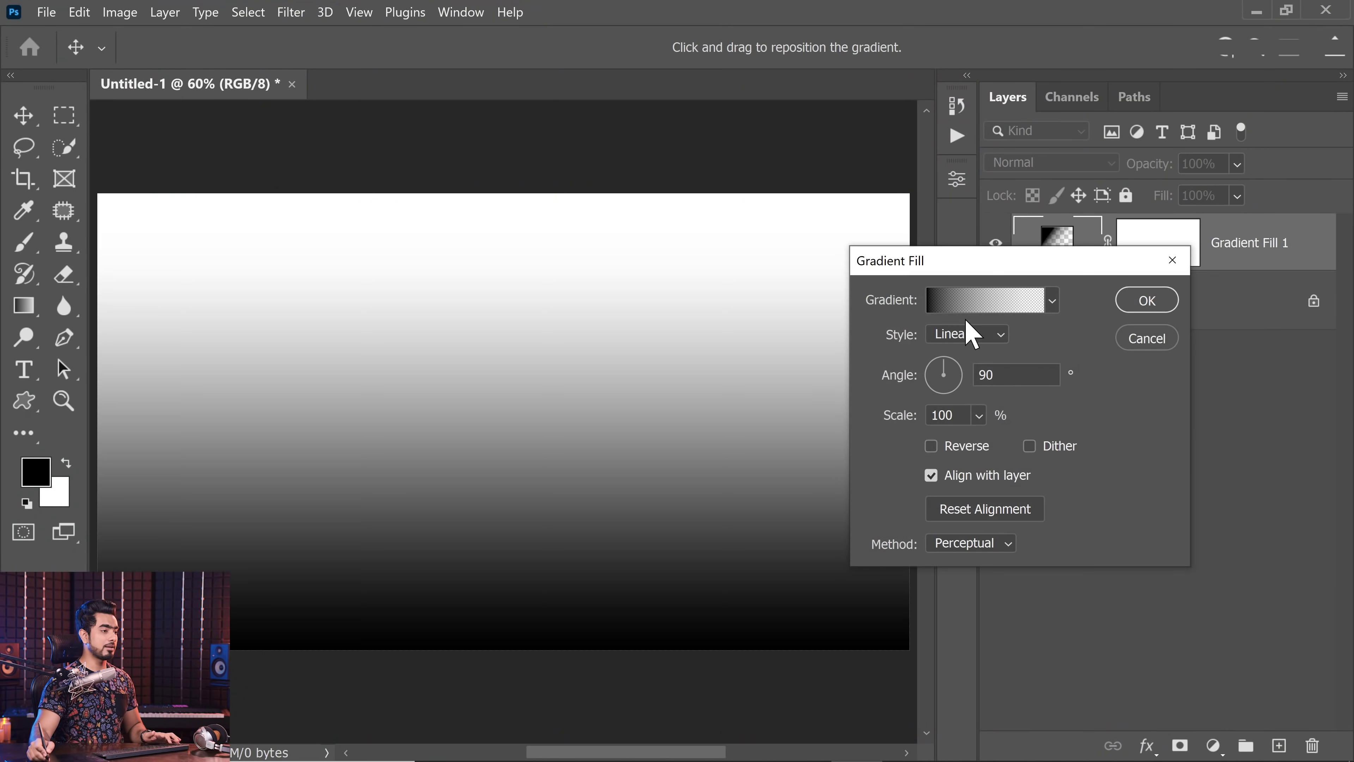
click(966, 305)
click(780, 202)
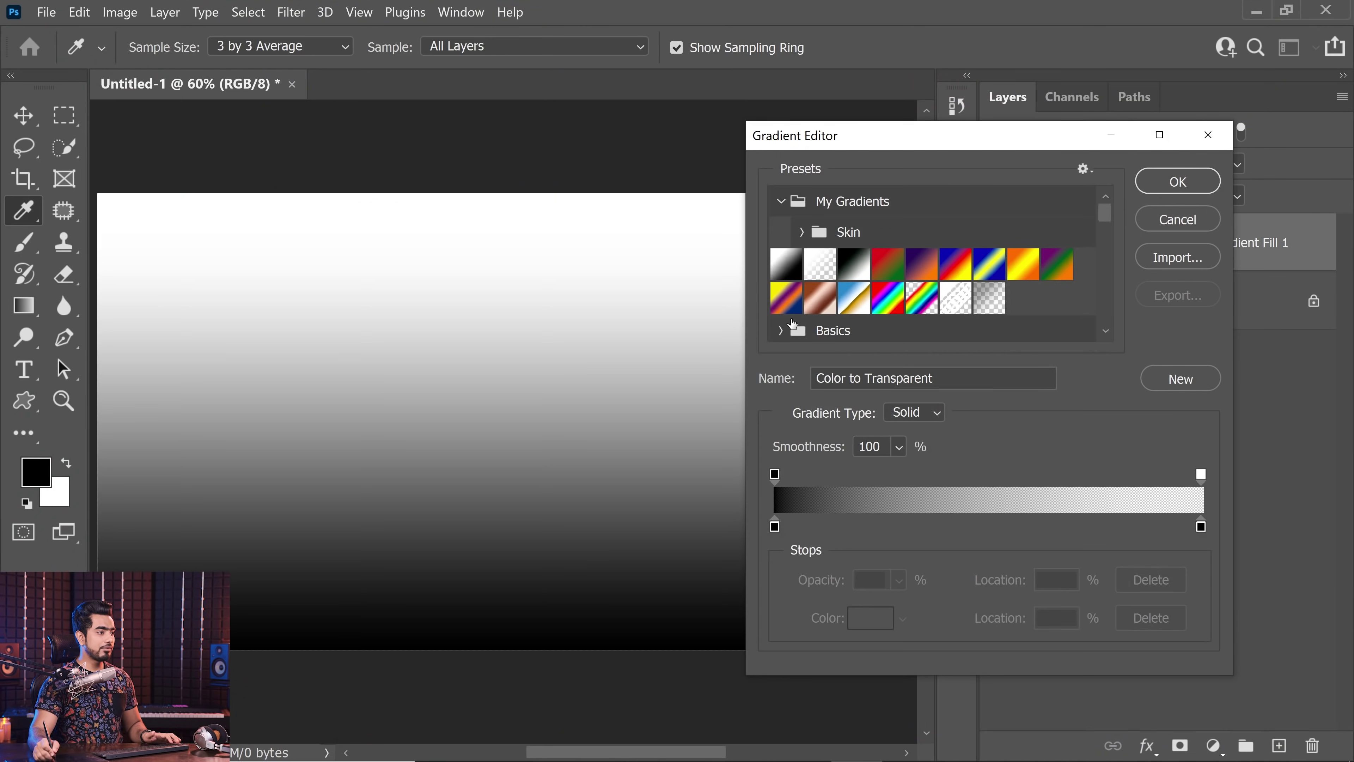
drag(1108, 223, 1109, 326)
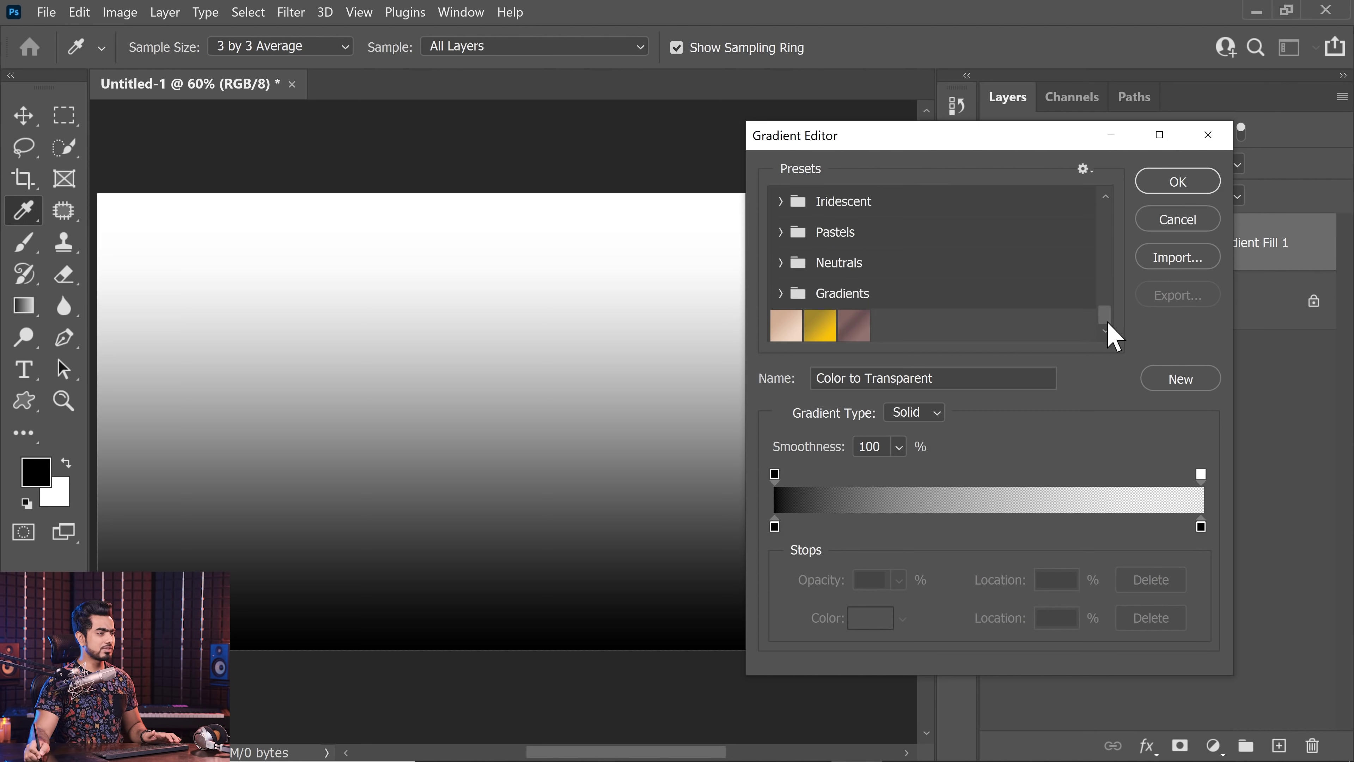
click(780, 293)
click(795, 325)
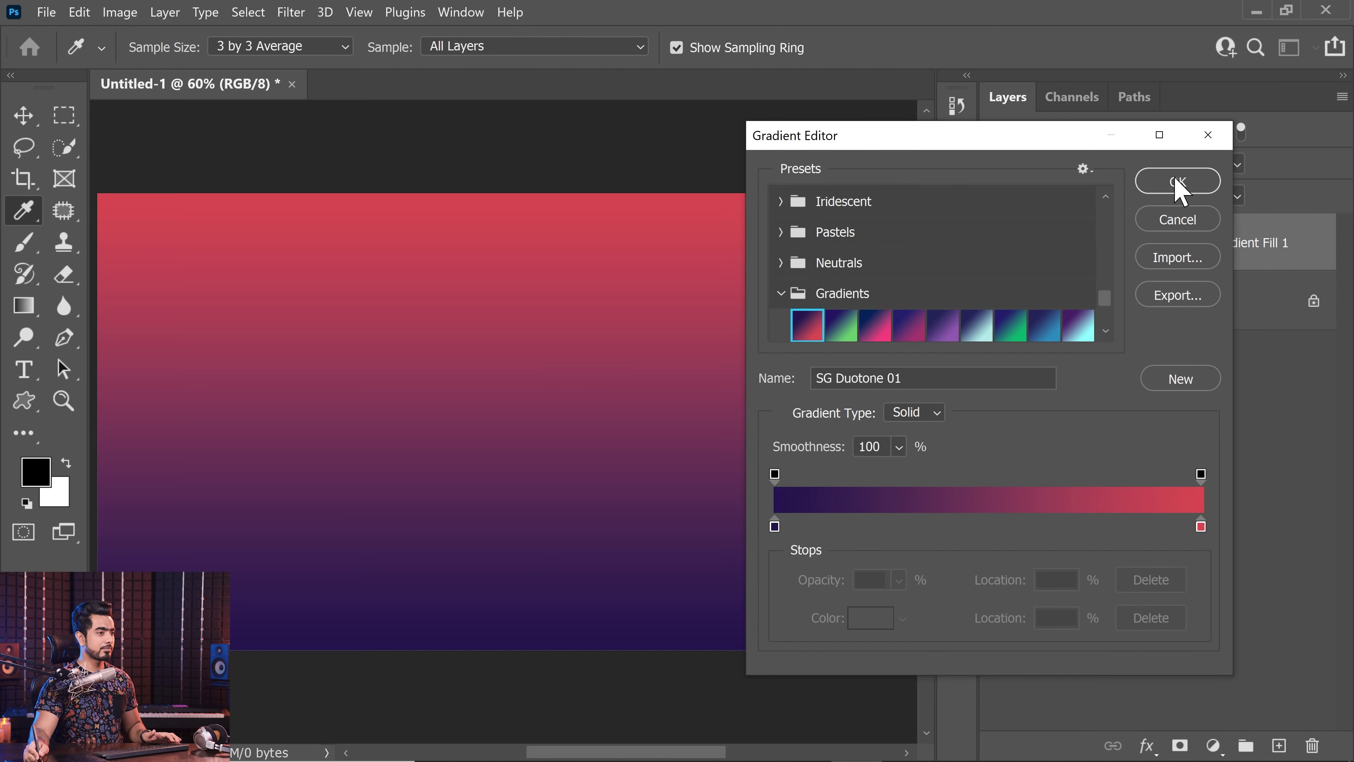
click(1177, 181)
Reposition the gradient fill on the canvas and set its angle to 18.13°, keeping the Linear style.
mouse_move(547, 480)
mouse_down()
mouse_move(544, 363)
mouse_move(544, 595)
mouse_move(533, 462)
mouse_up()
click(954, 376)
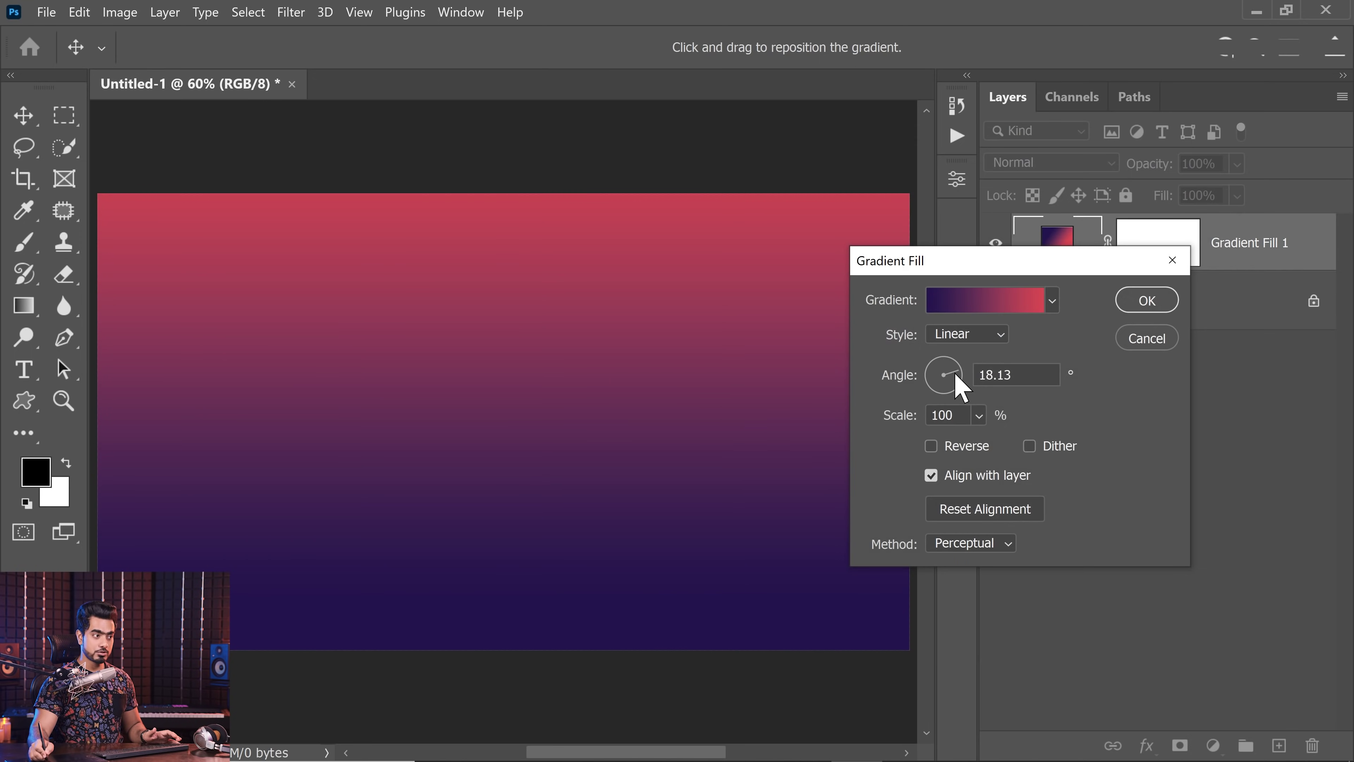
click(987, 336)
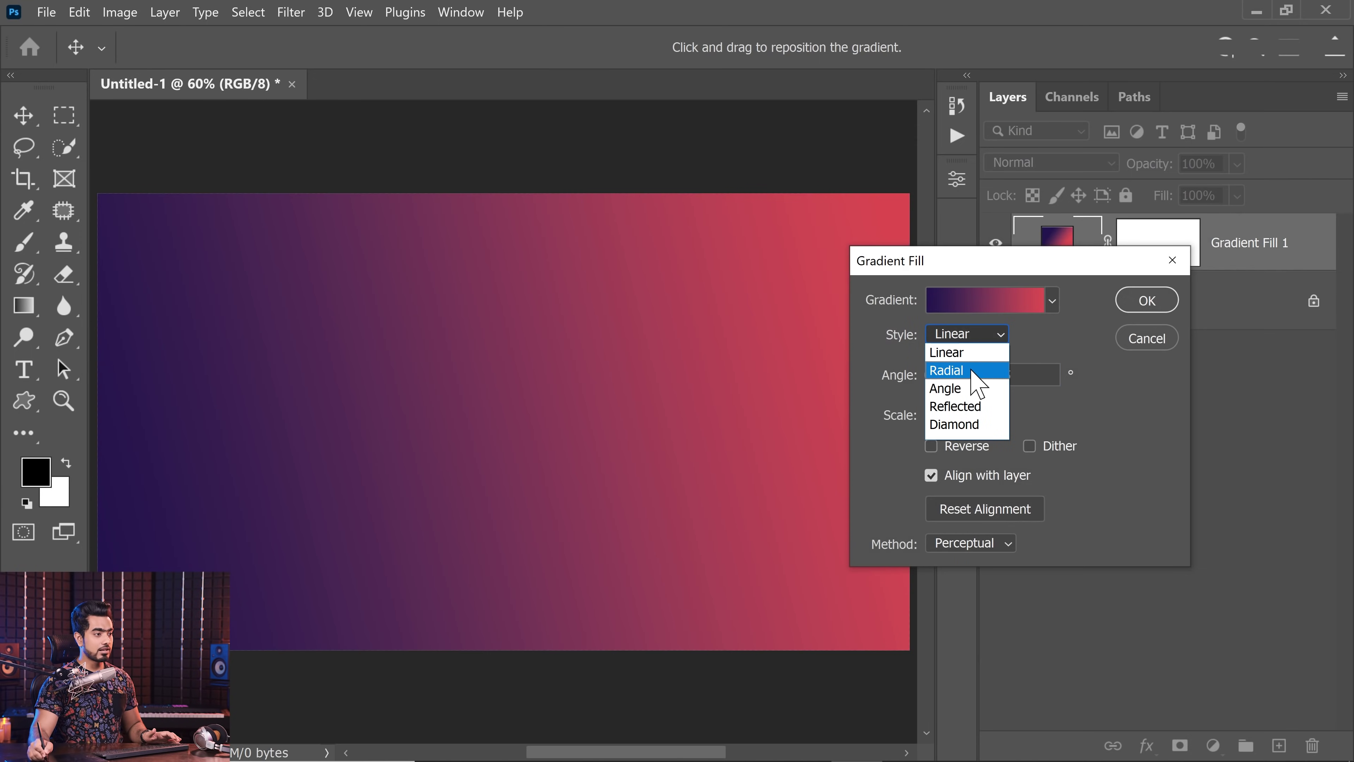
click(1082, 336)
drag(519, 447, 578, 395)
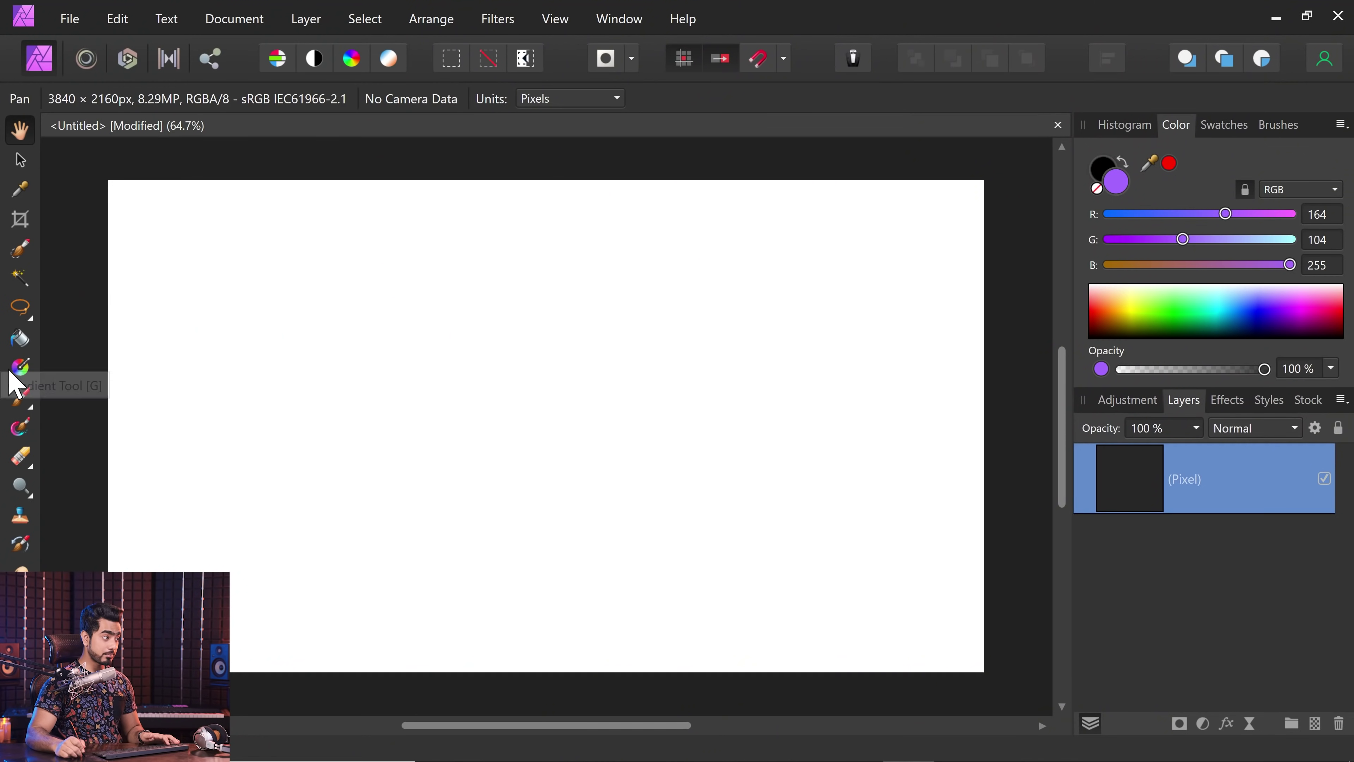
Switch to Affinity Photo, draw a linear white-to-black gradient across the pixel layer, and move both ends to make it nearly horizontal.
click(18, 368)
drag(153, 300, 891, 567)
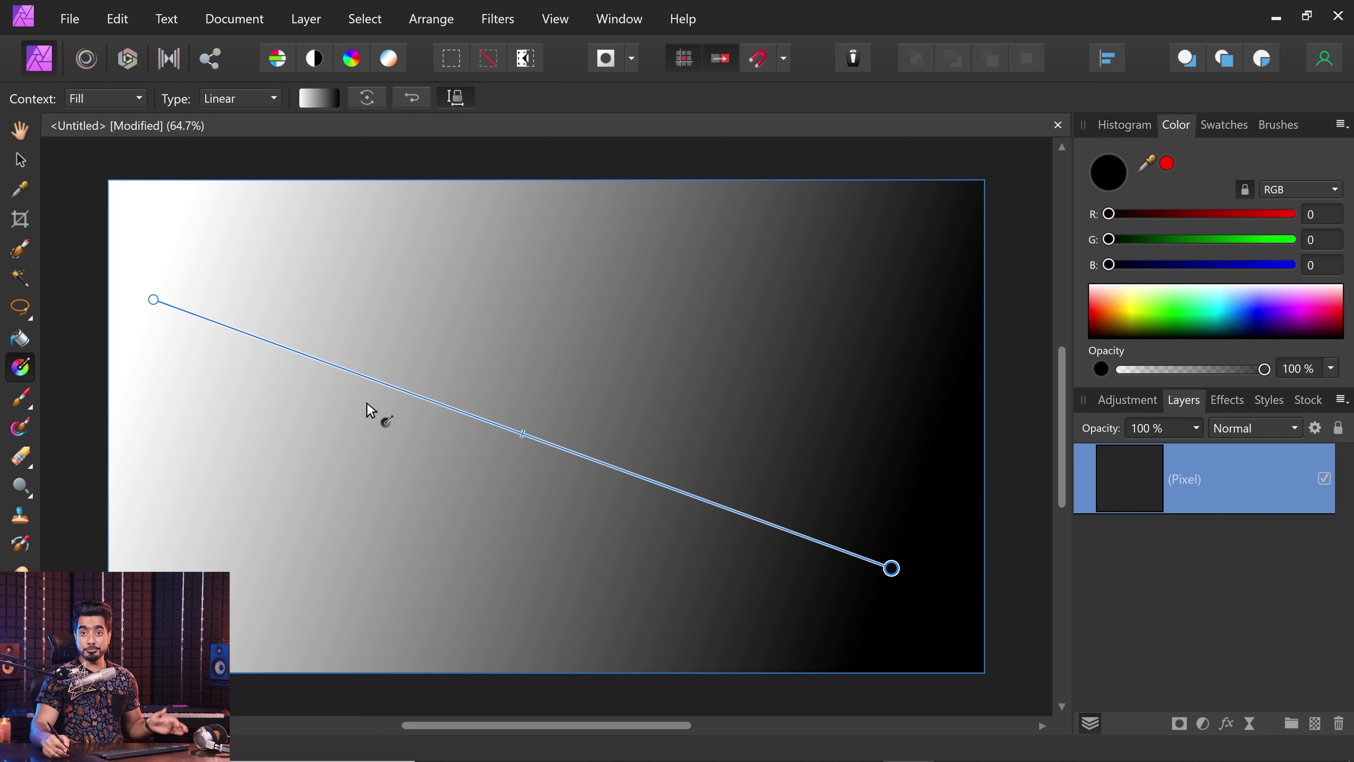
drag(152, 303, 59, 424)
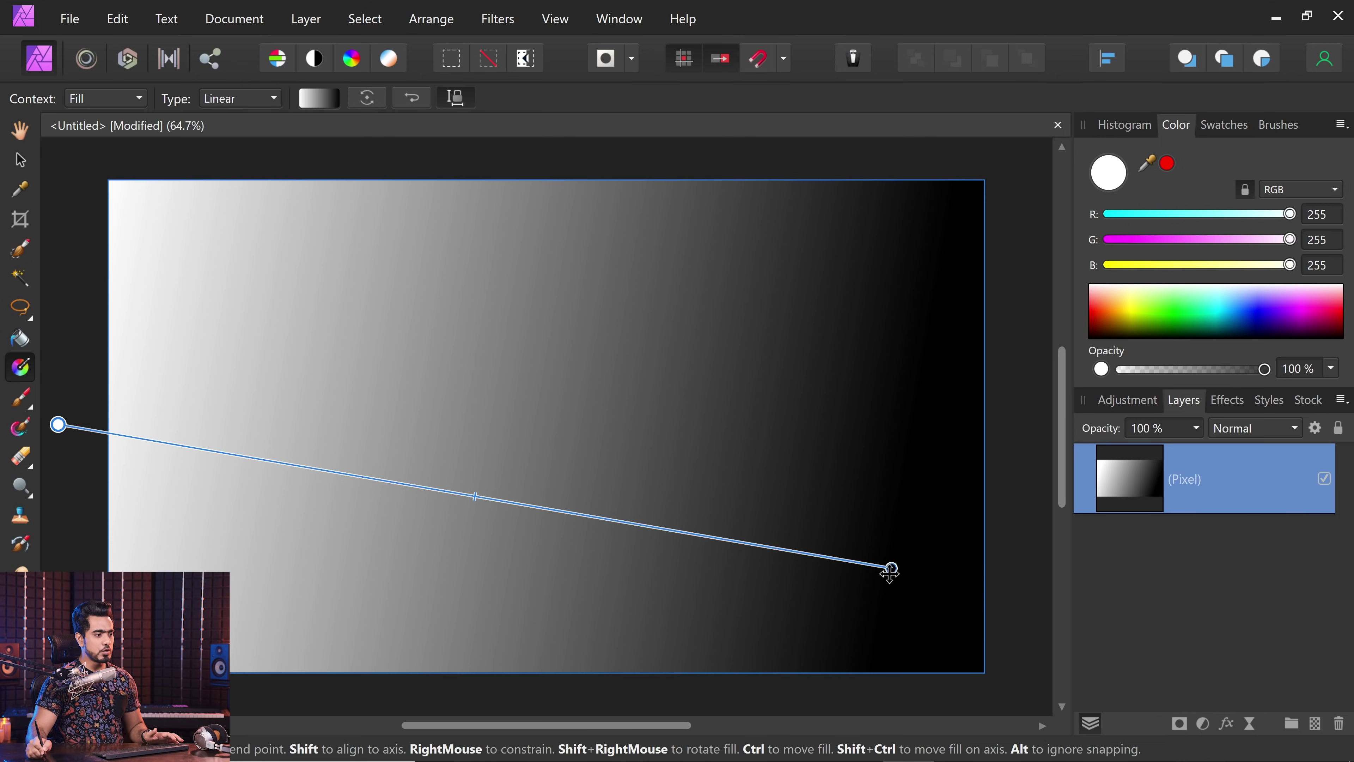
drag(892, 567, 901, 420)
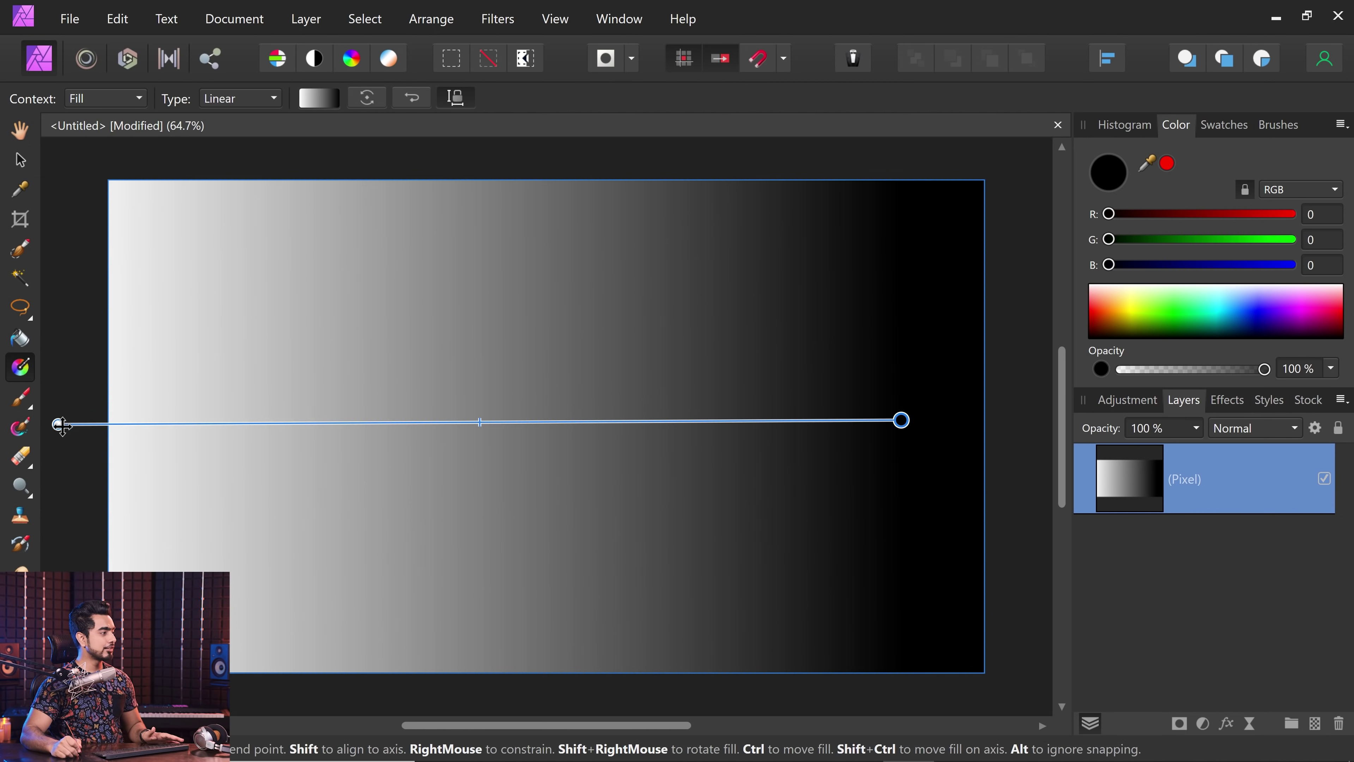
Move both gradient ends to tilt it diagonally and recolor the black end to teal, about RGB 0, 158, 183.
drag(58, 425, 203, 312)
drag(902, 422, 901, 469)
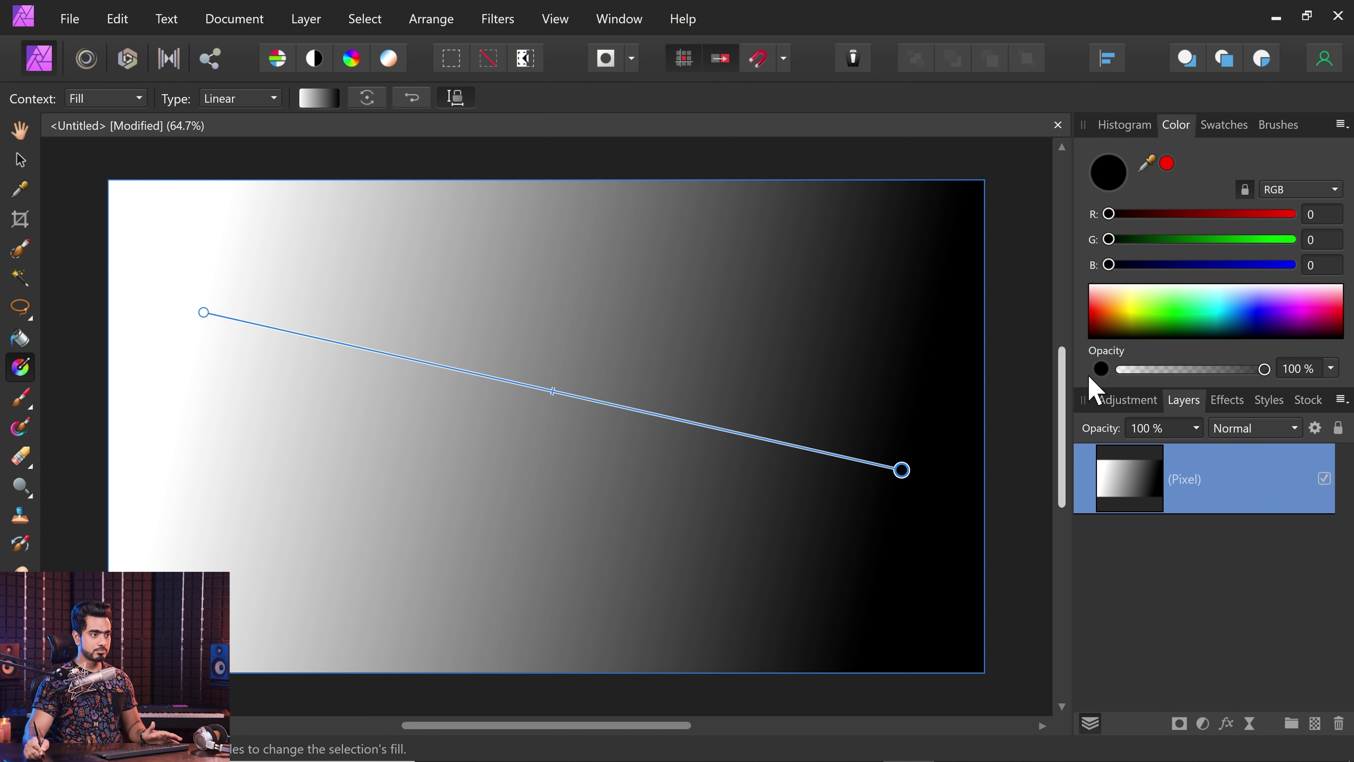
drag(1181, 313, 1219, 336)
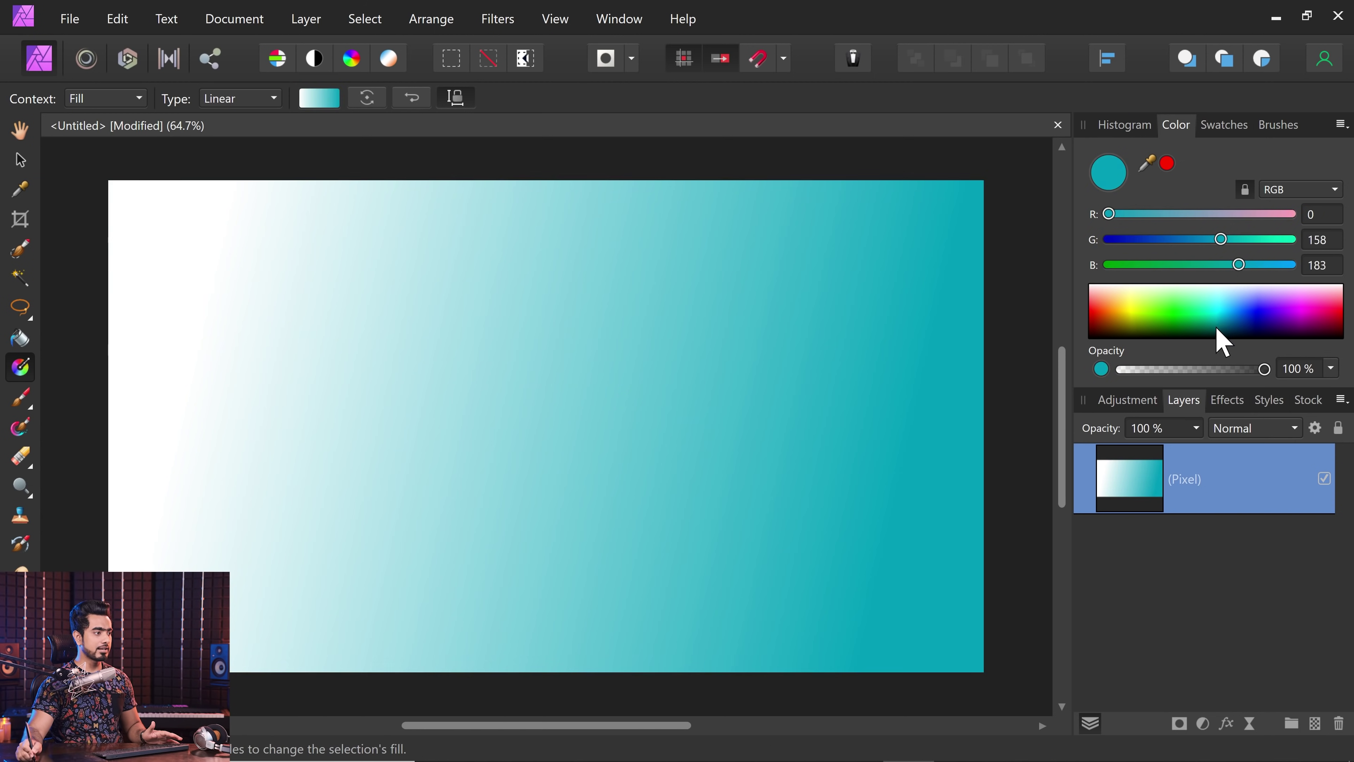
Recolor the white end of the gradient to orange, RGB 216, 141, 0, and shift the blend midpoint toward that end.
click(204, 313)
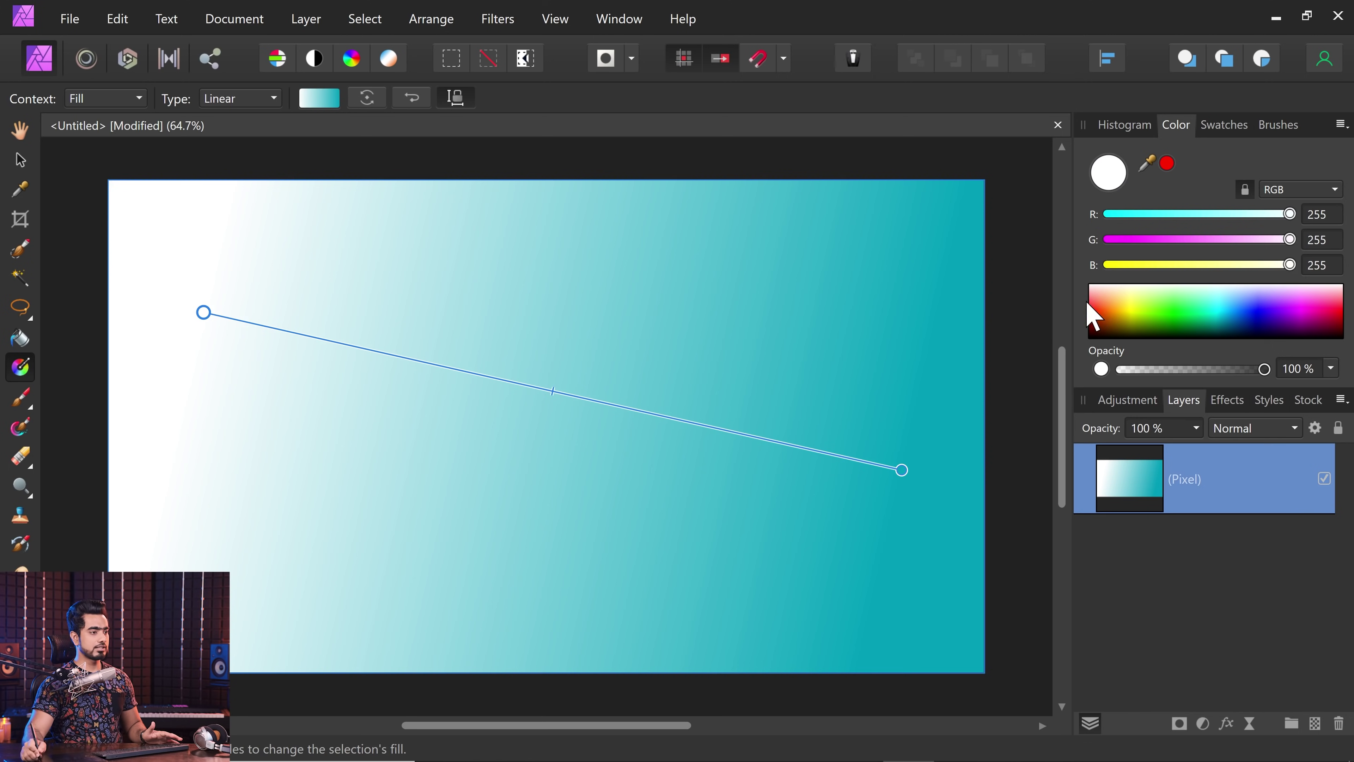
click(1116, 319)
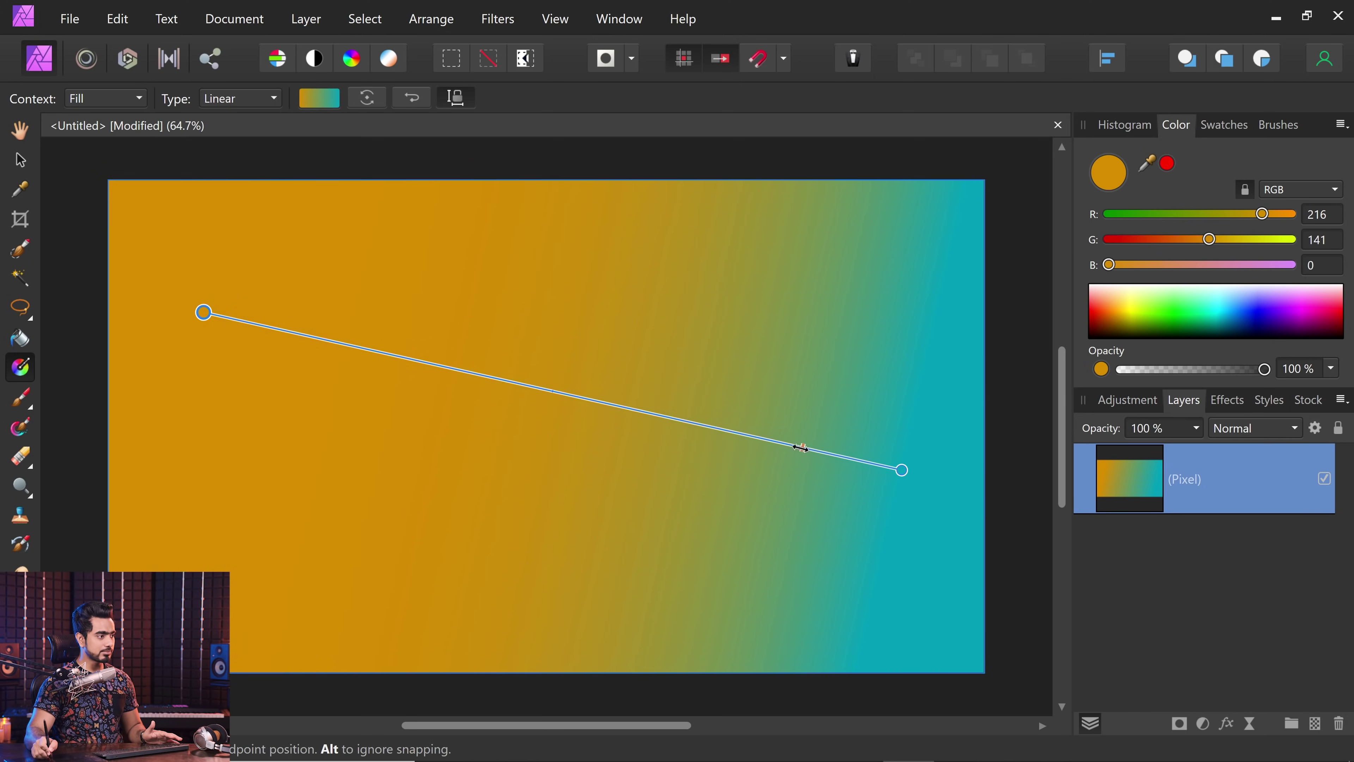
drag(801, 447, 386, 353)
Add a middle stop to the gradient, recolor it light green, RGB 131, 255, 151, and adjust the stop and the orange-side midpoint.
click(628, 408)
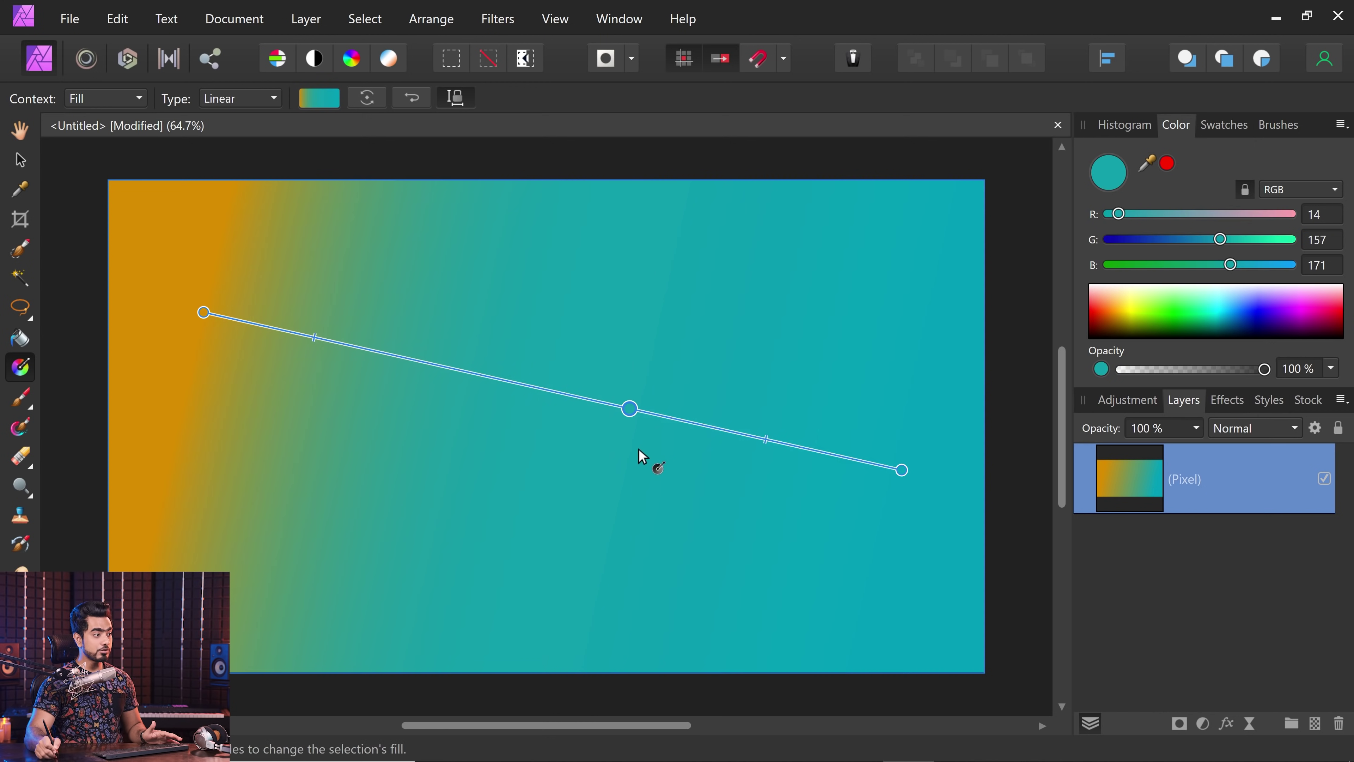
click(1179, 309)
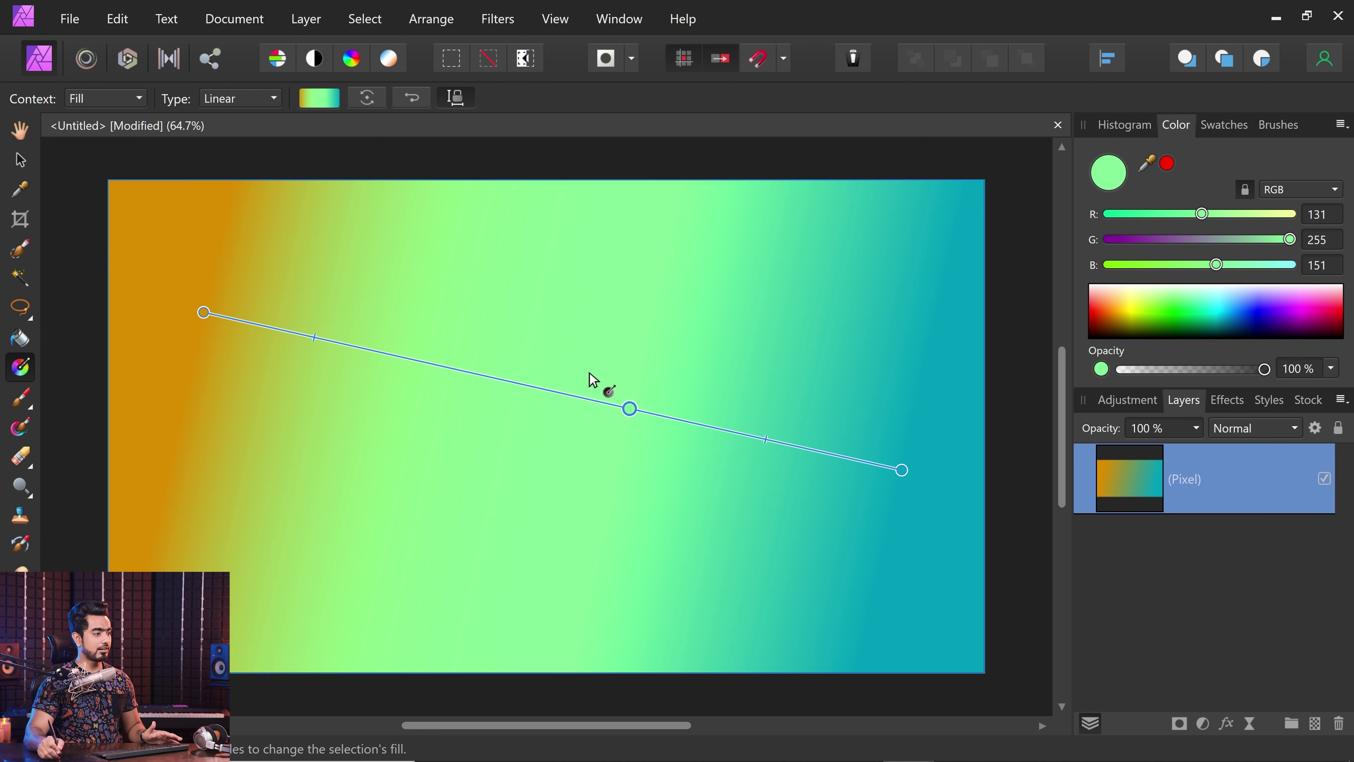
drag(629, 408, 590, 400)
drag(305, 334, 398, 368)
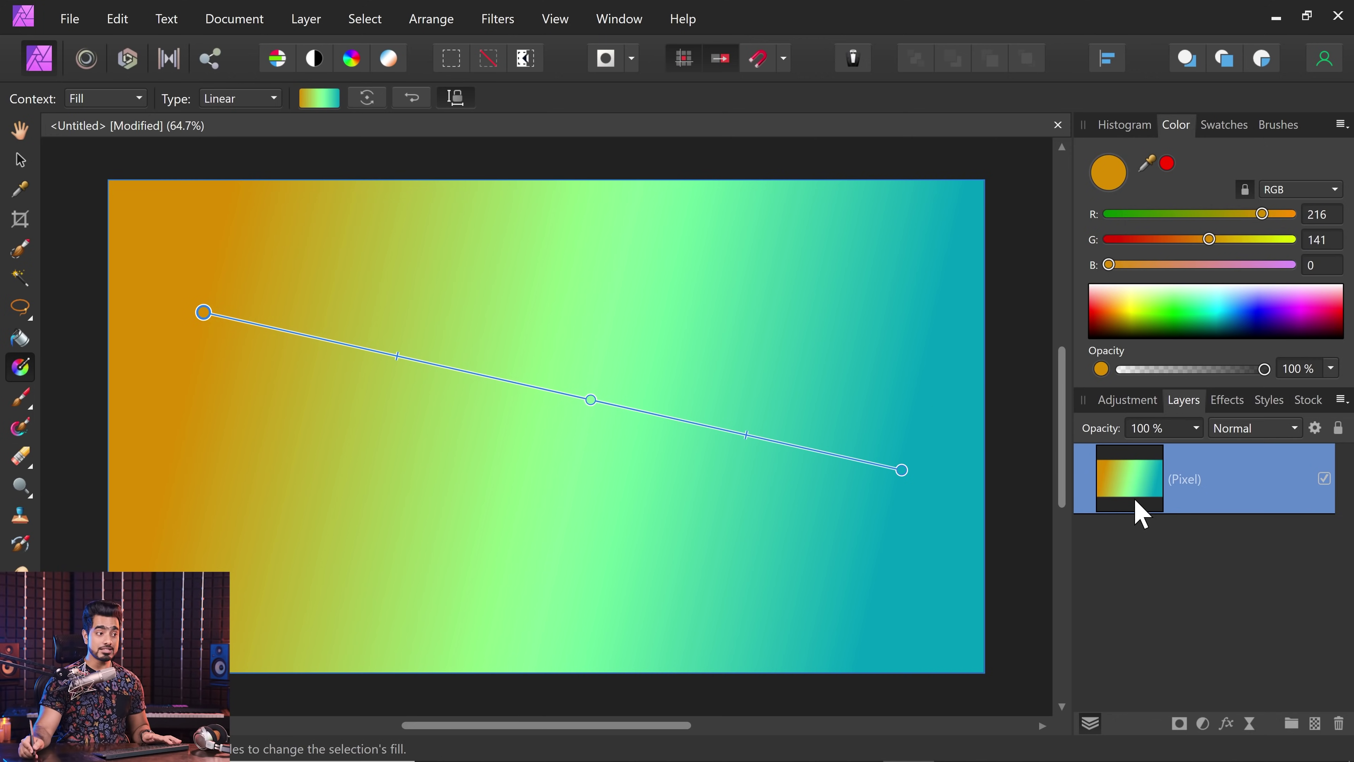
click(20, 130)
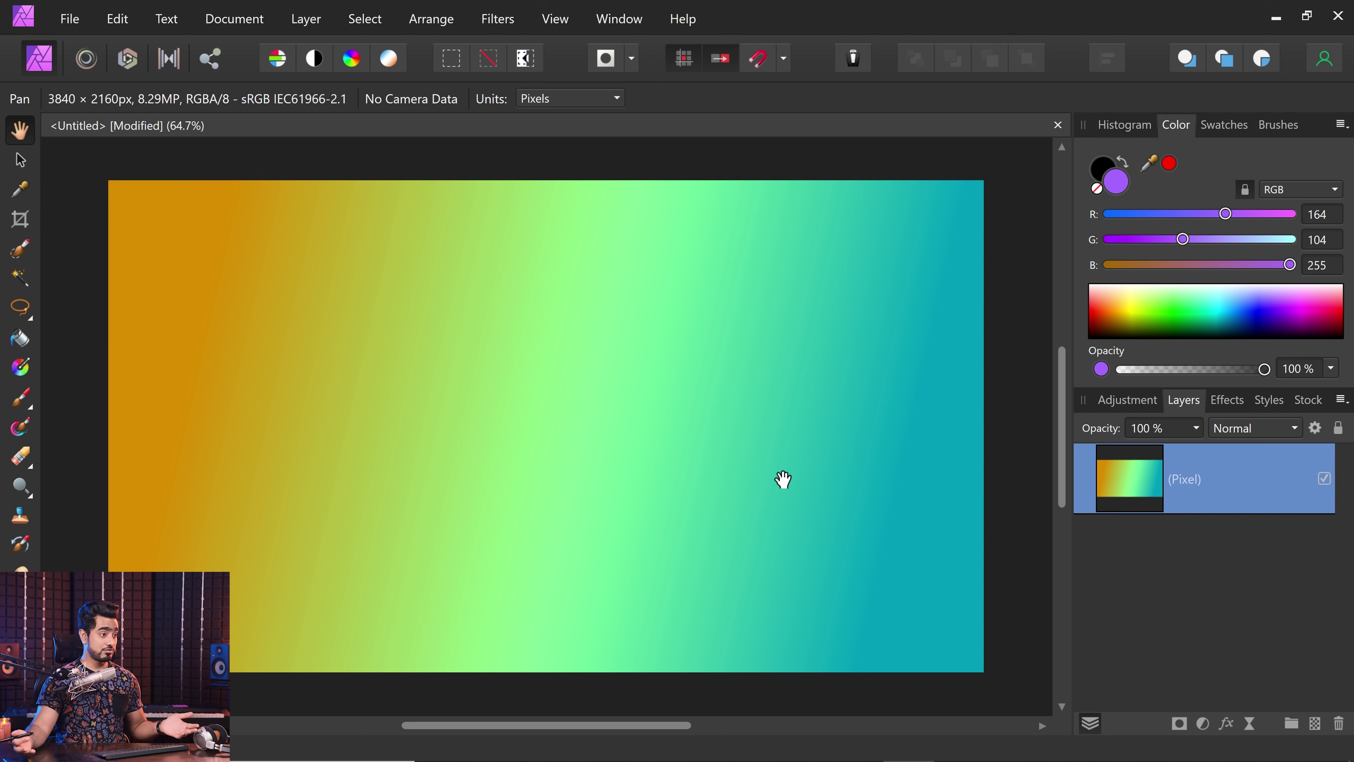
Add a fill layer with a nearly horizontal linear gradient starting in purple and recolor its black end to orange, RGB 255, 122, 3.
click(306, 19)
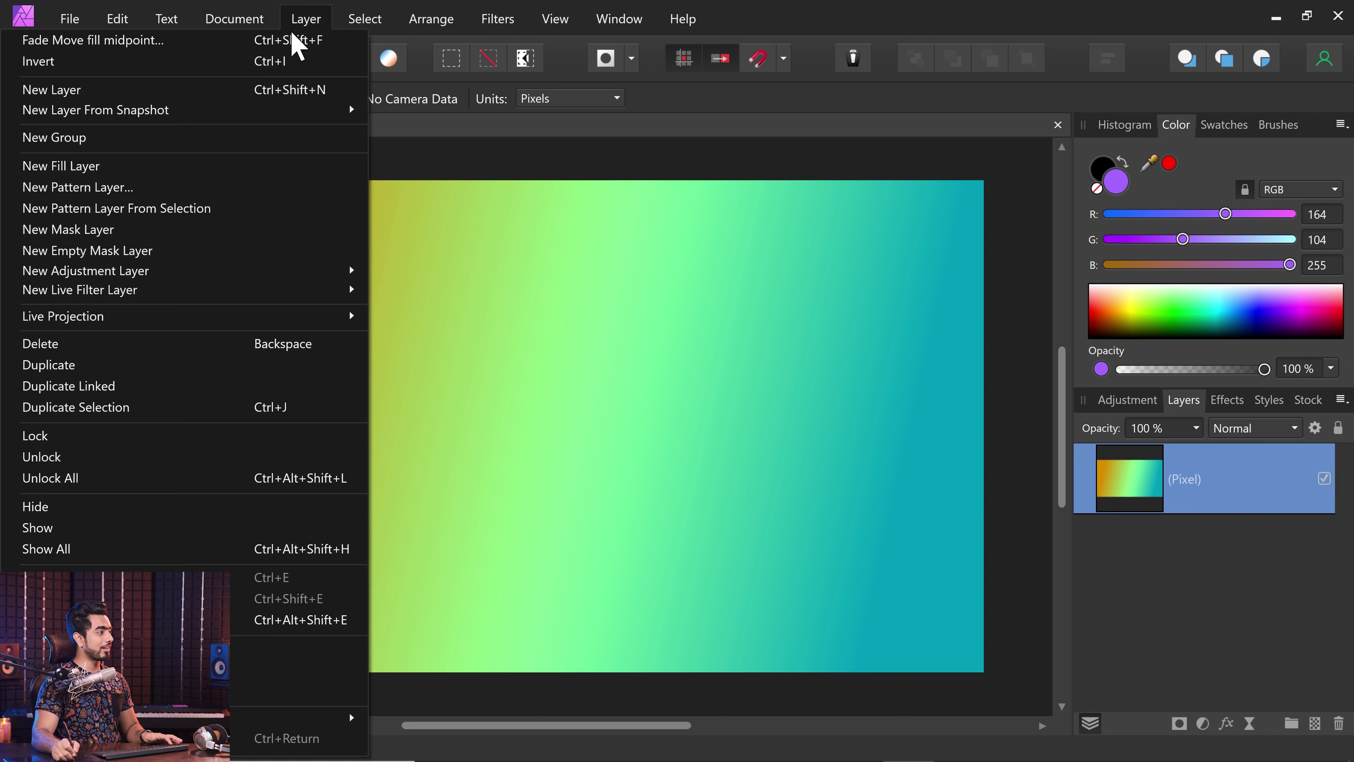
click(90, 167)
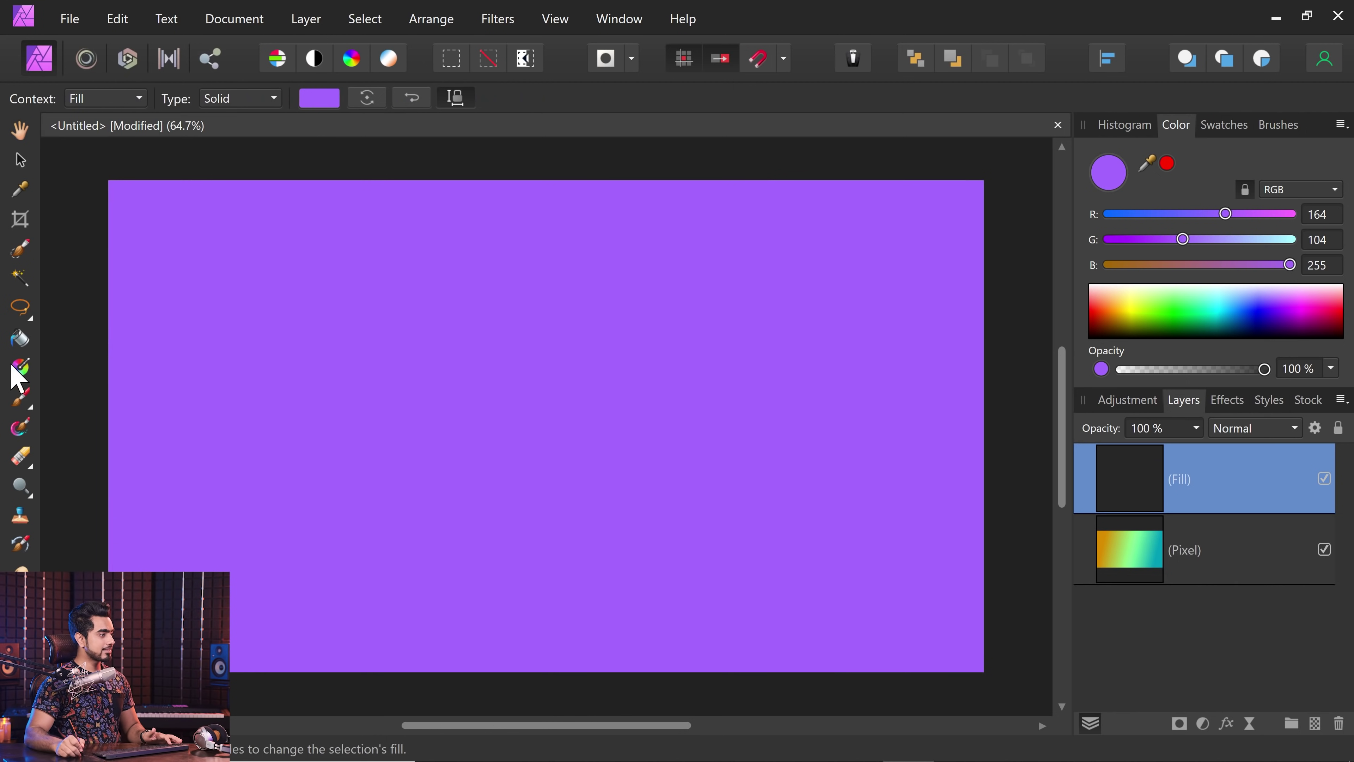
drag(155, 356, 922, 420)
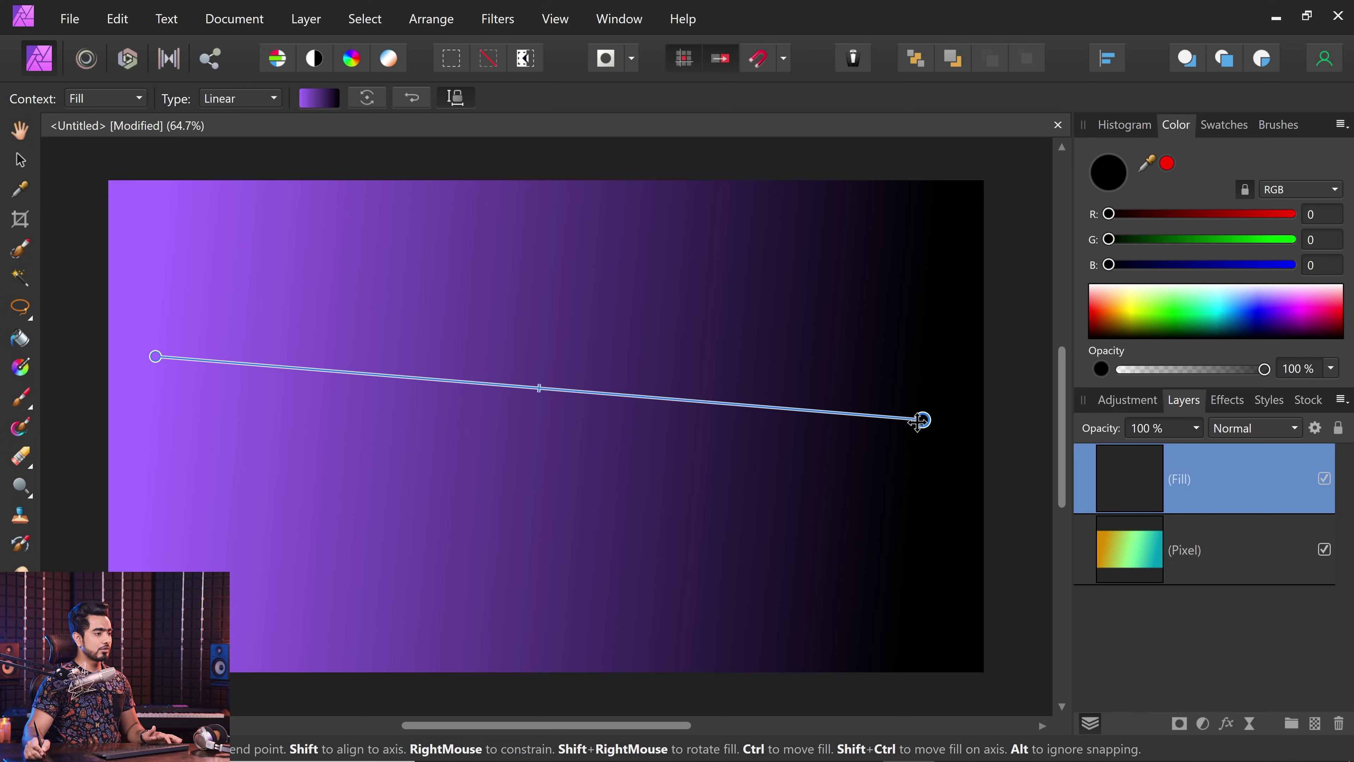
drag(1157, 315, 1108, 317)
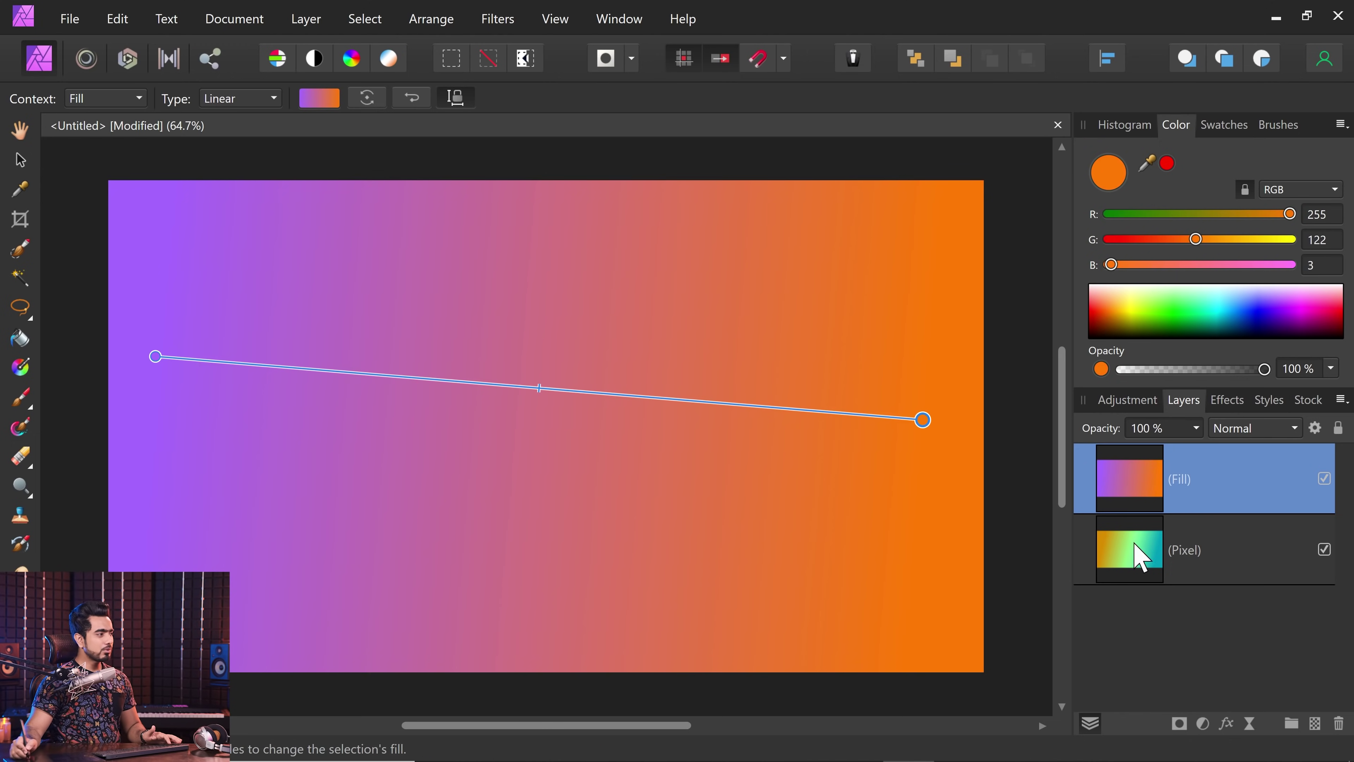
Add a new pixel layer and paint black watercolor brush strokes across the lower part of the canvas.
click(1315, 724)
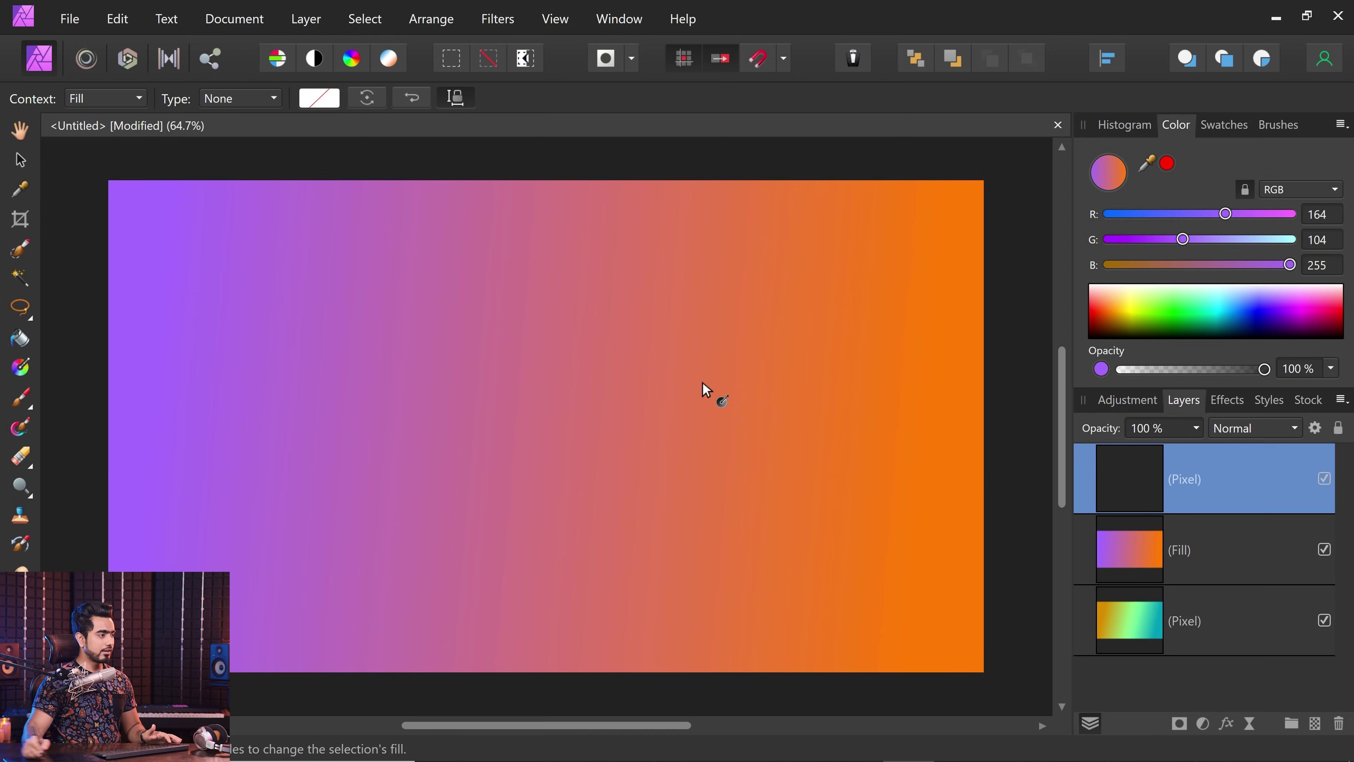
click(20, 397)
mouse_move(341, 342)
mouse_down()
mouse_move(395, 424)
mouse_move(525, 453)
mouse_up()
click(428, 664)
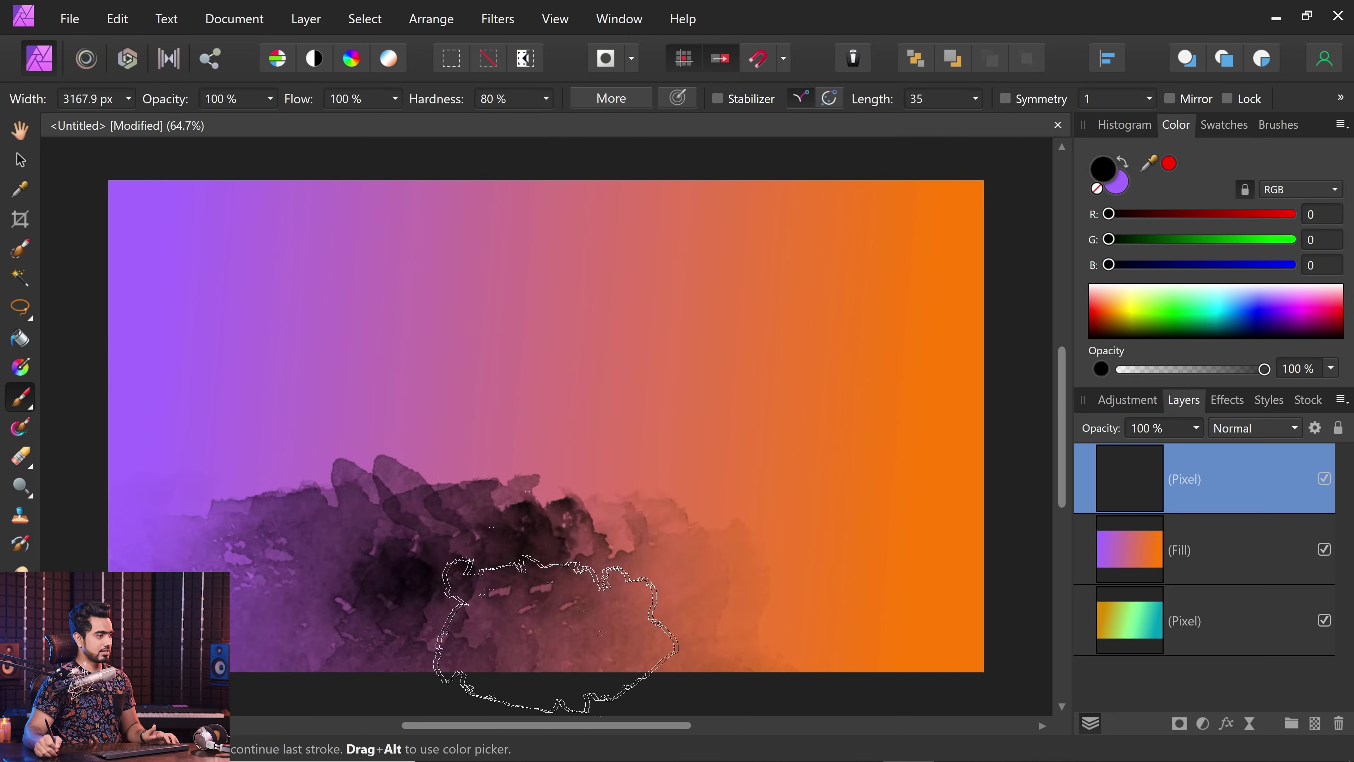
Reselect the purple-to-orange fill layer and move both gradient ends to tilt it more diagonally.
click(1211, 570)
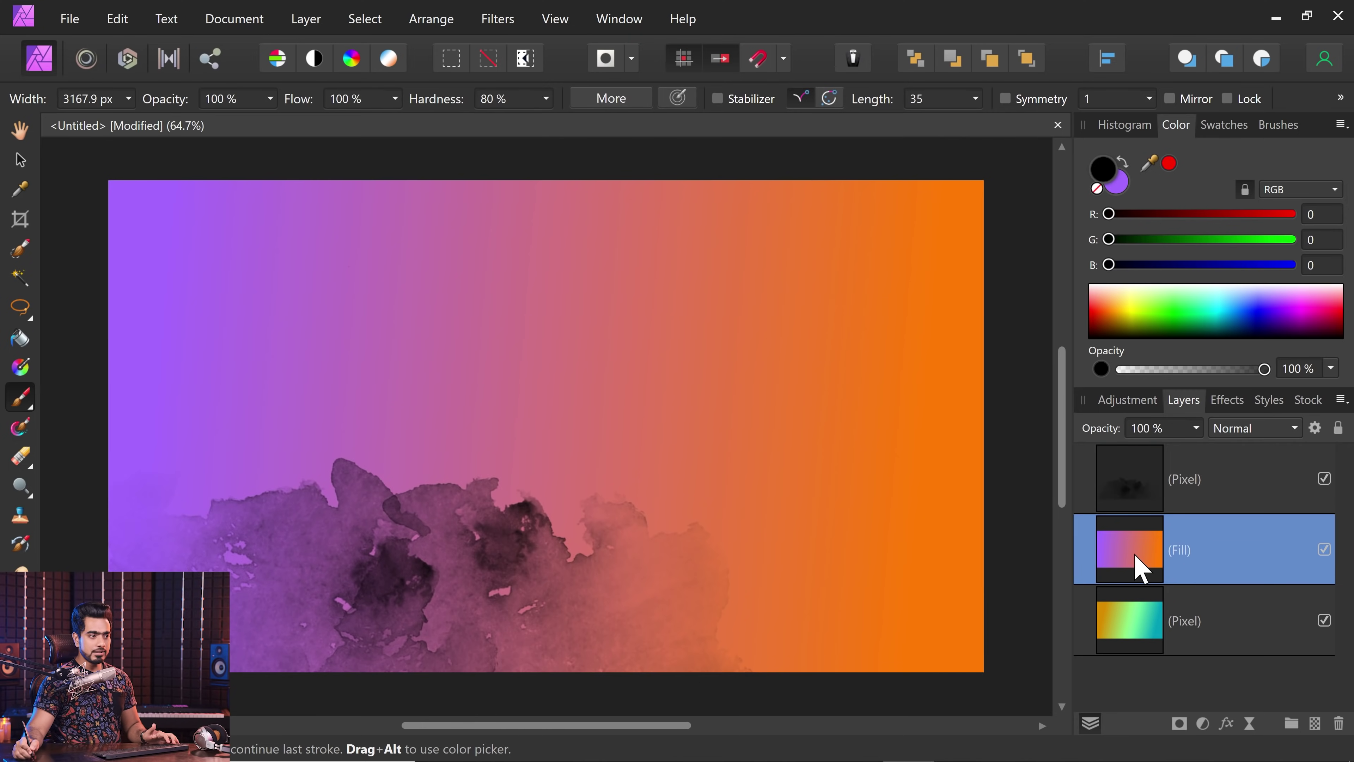
click(12, 370)
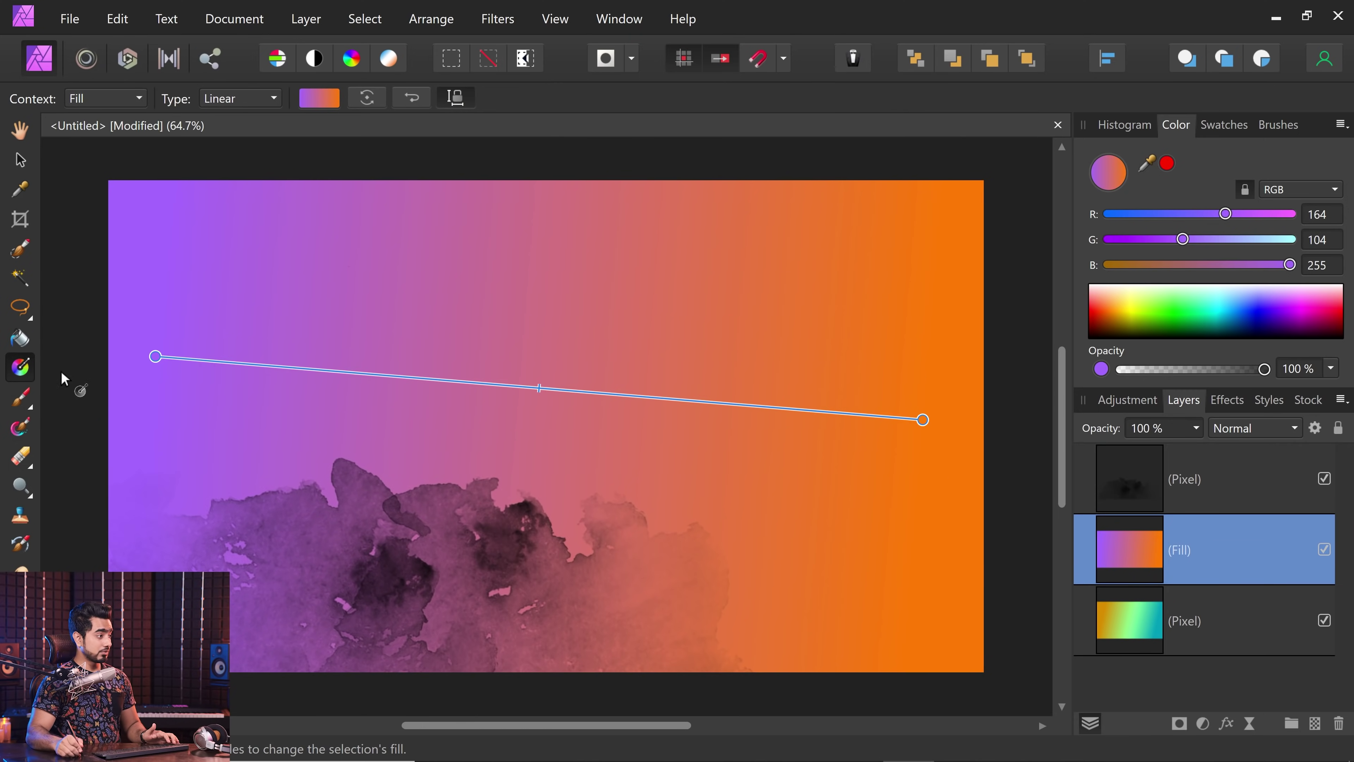
drag(146, 364, 187, 304)
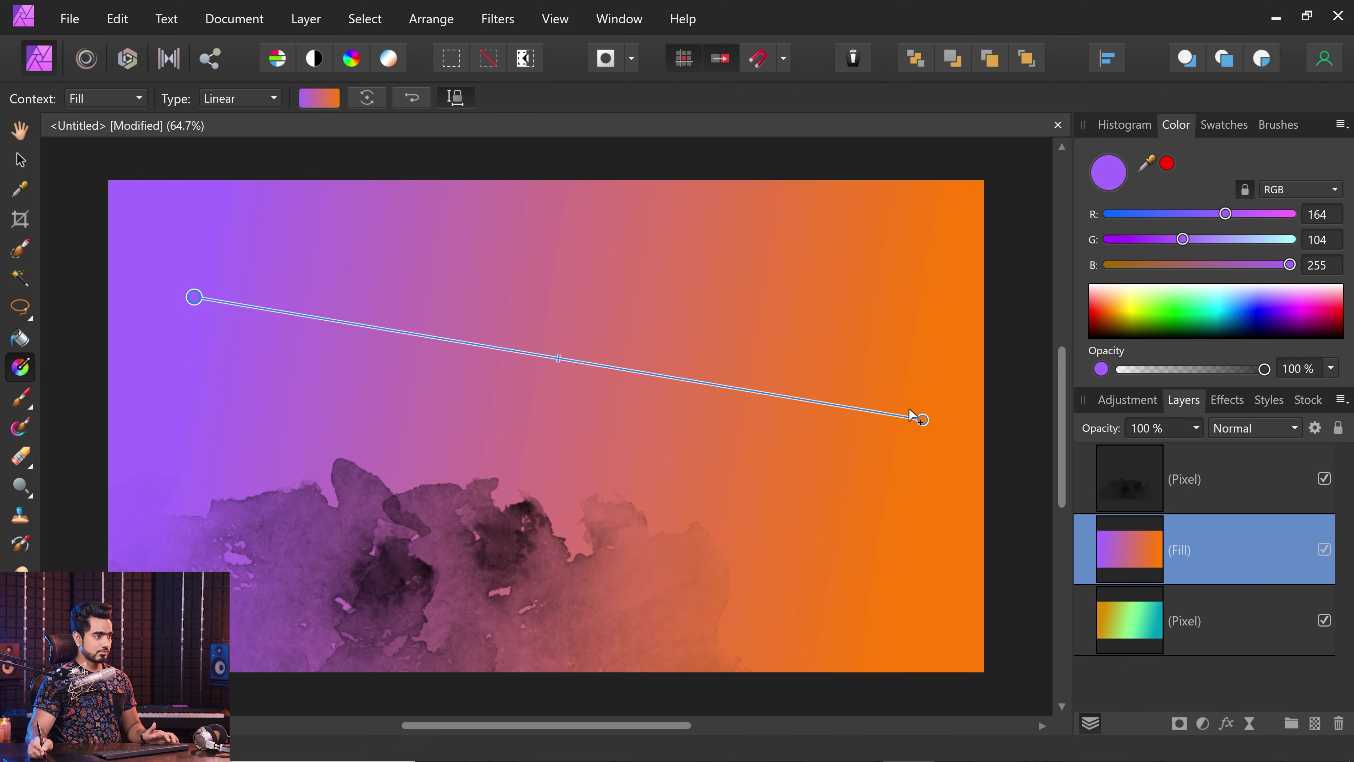
drag(916, 414, 925, 471)
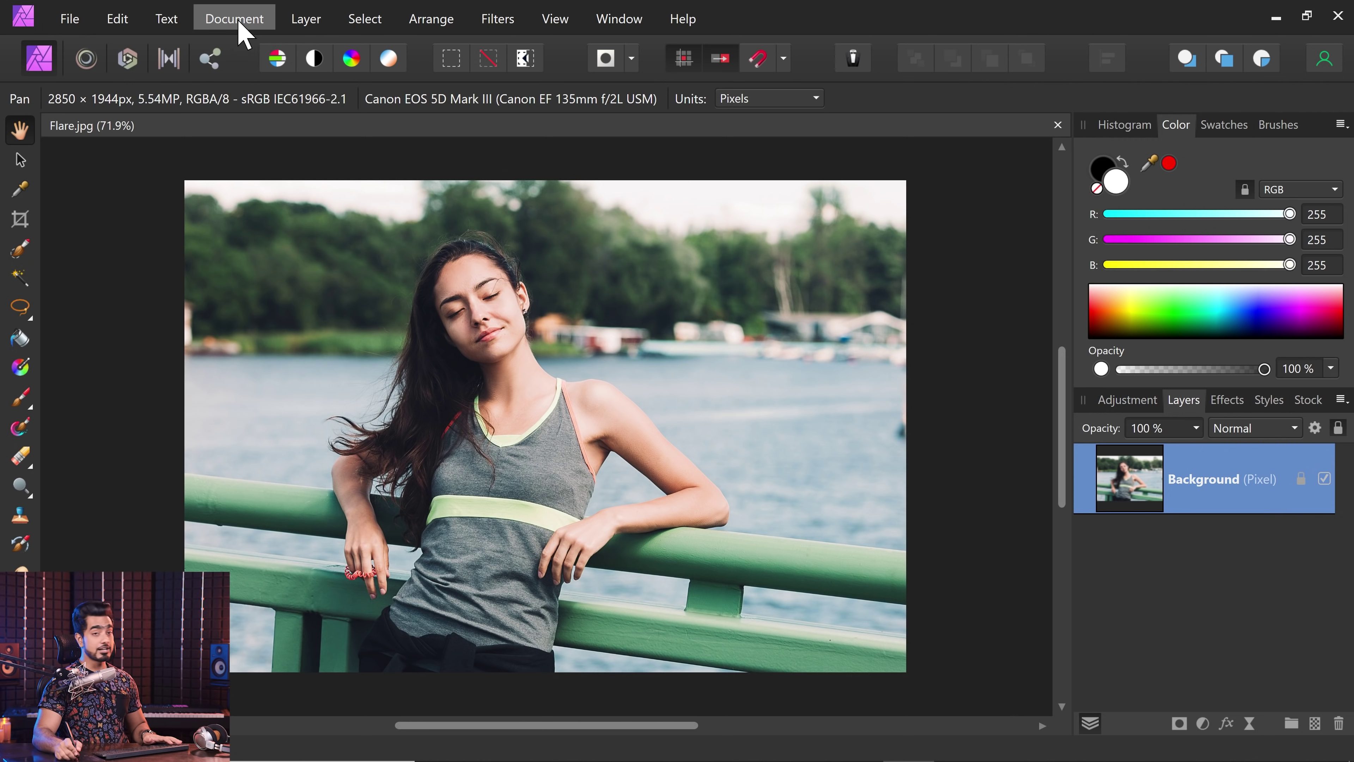
Add a fill layer to Flare.jpg with a linear white-to-black gradient running diagonally from the photo's upper-right corner to the lower left.
click(313, 21)
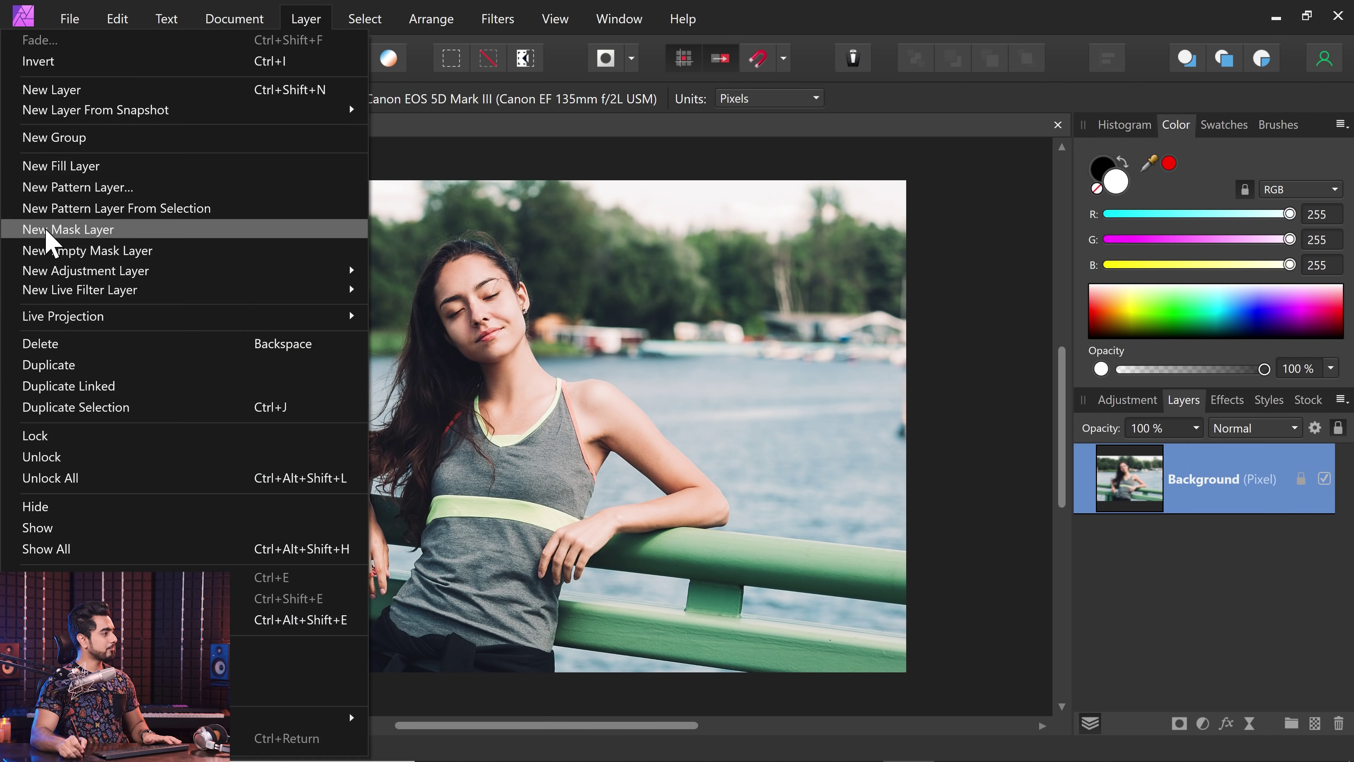
click(83, 168)
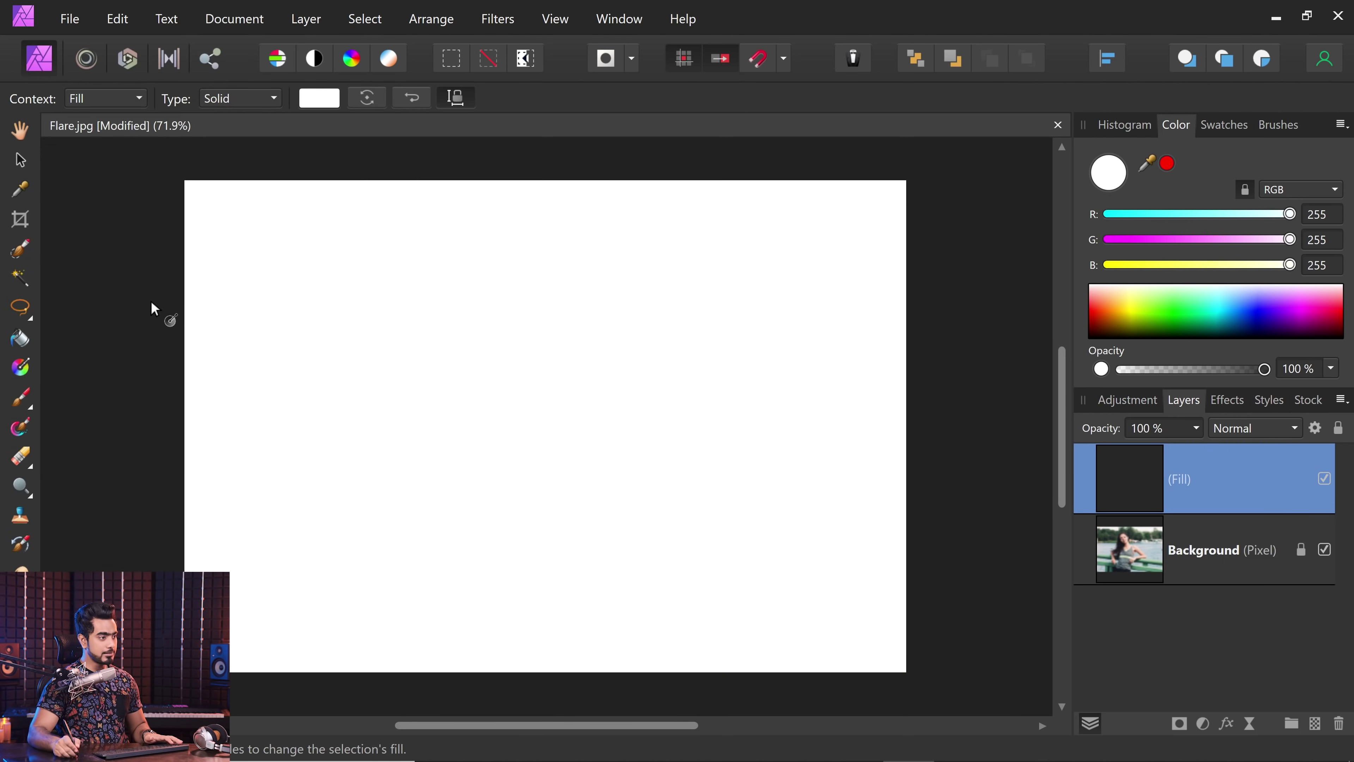
click(21, 368)
drag(876, 198, 332, 516)
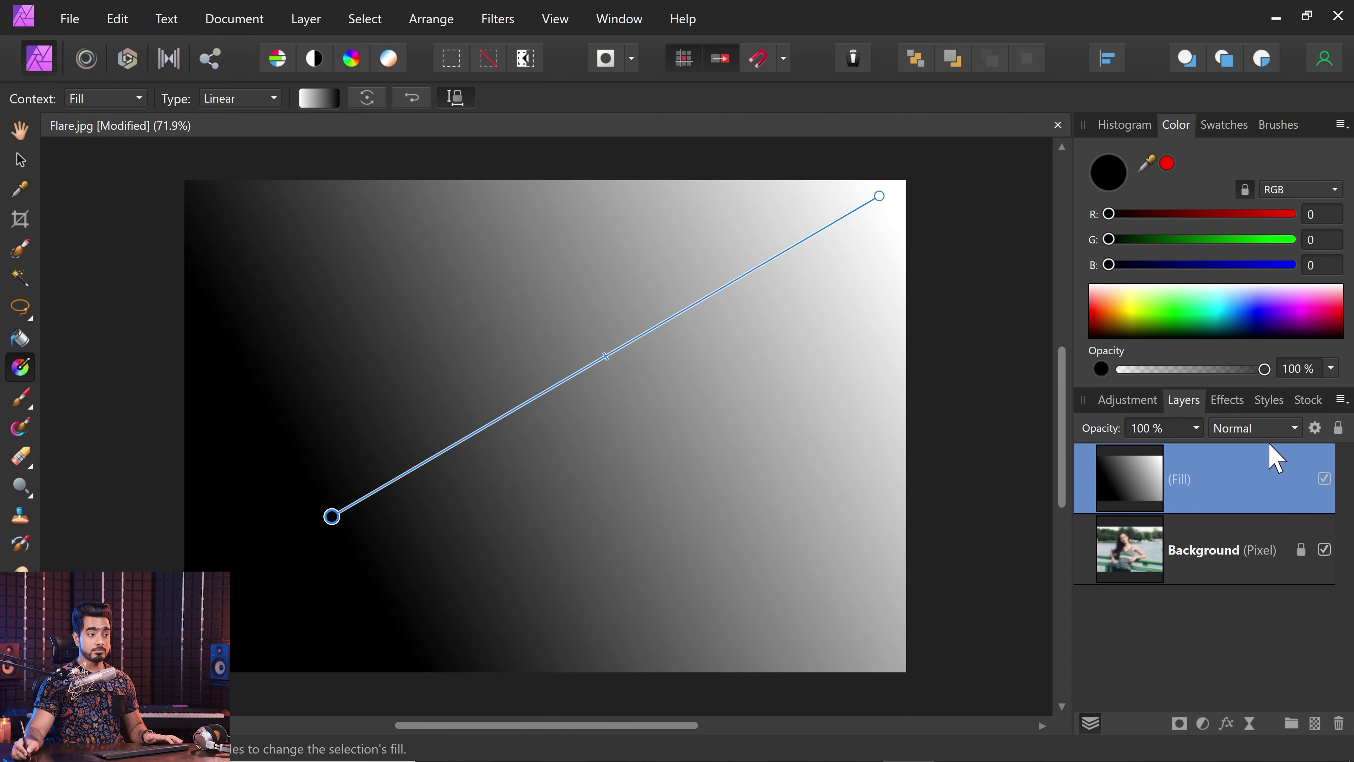
Set the fill layer's blend mode to Screen and move the gradient's black end inward toward the woman's torso.
click(1253, 427)
scroll(1221, 267, down, 2)
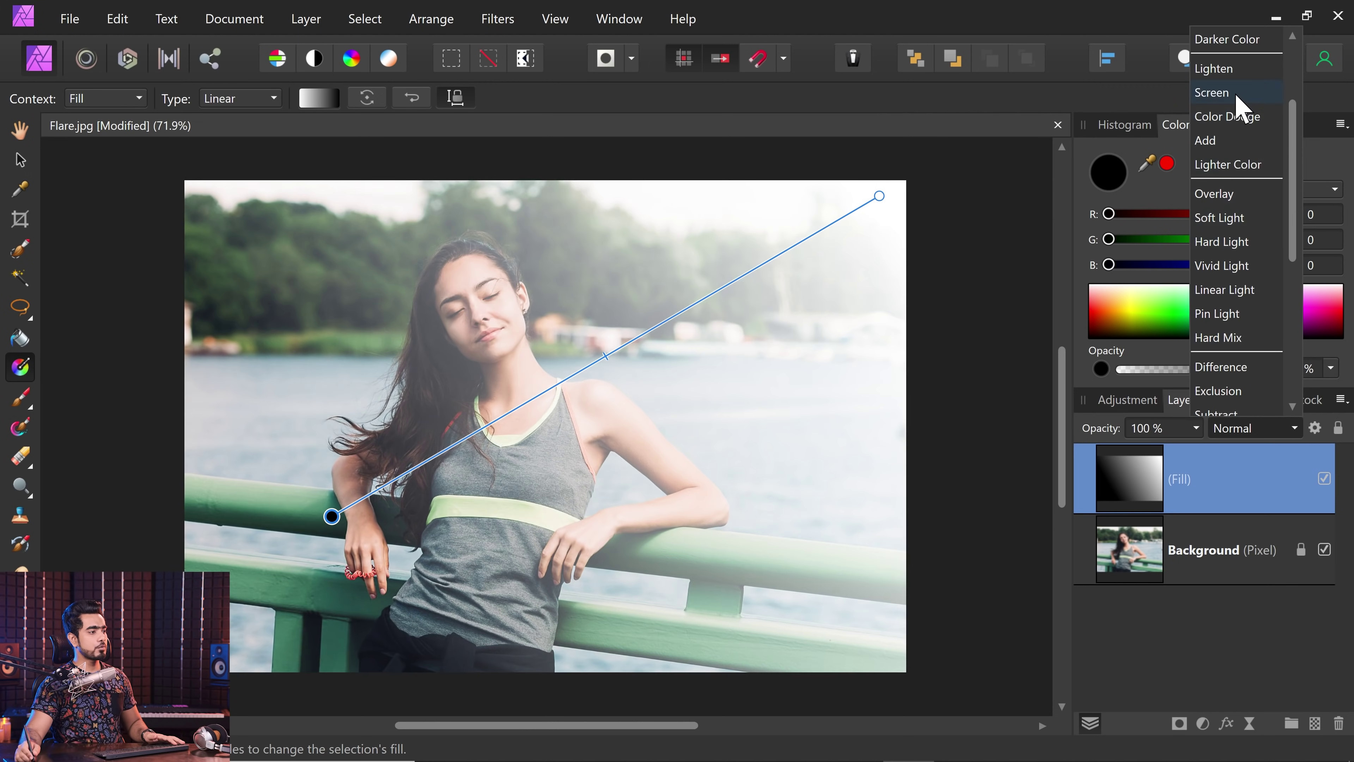
click(1226, 94)
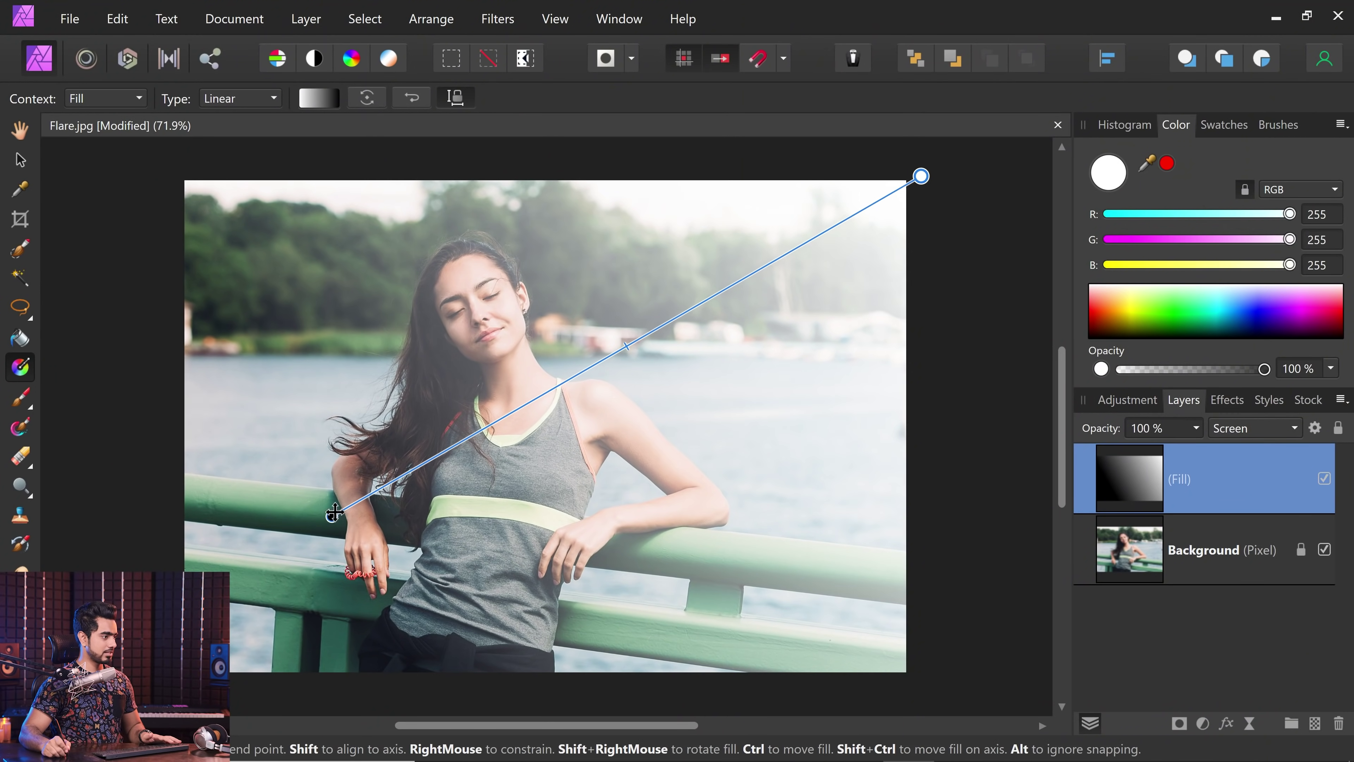
drag(334, 513, 409, 486)
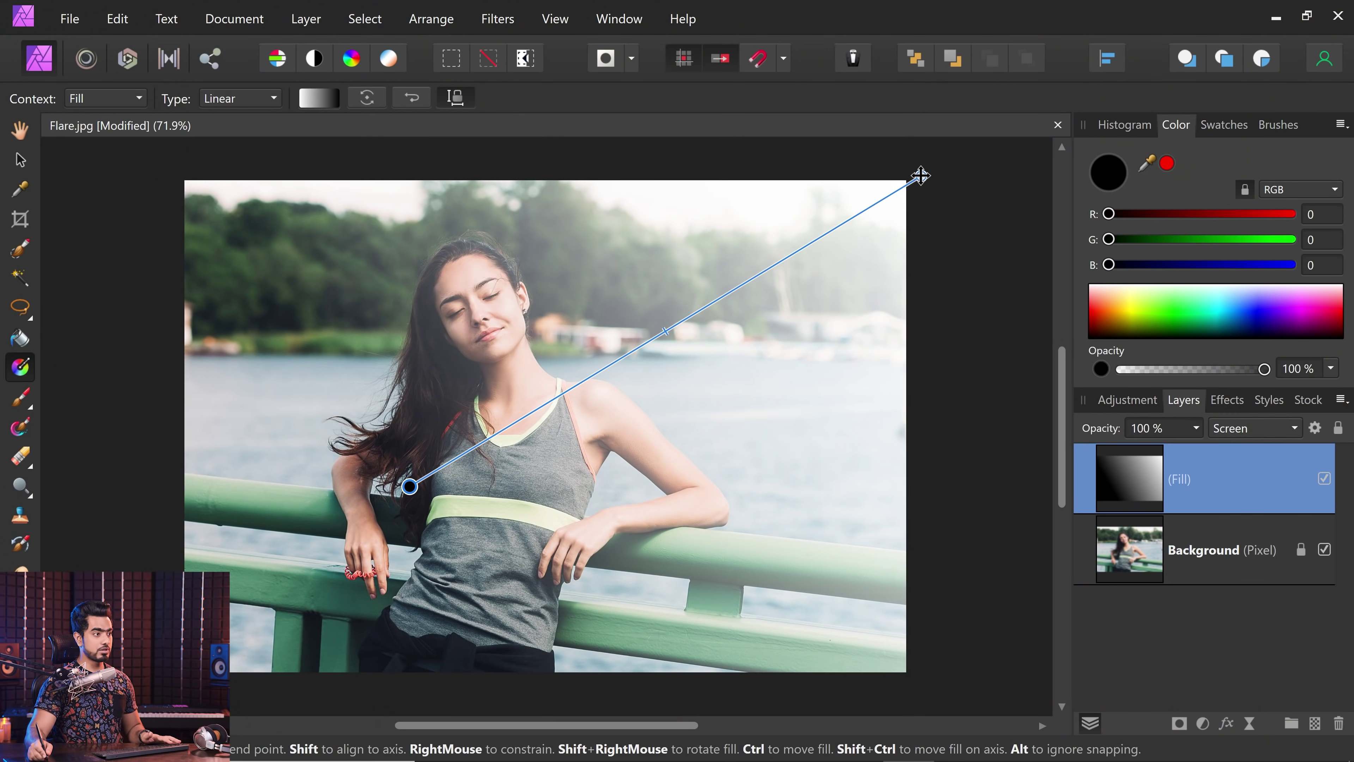
Recolor the white end of the flare gradient to light orange, RGB 255, 172, 75.
click(920, 175)
click(1122, 310)
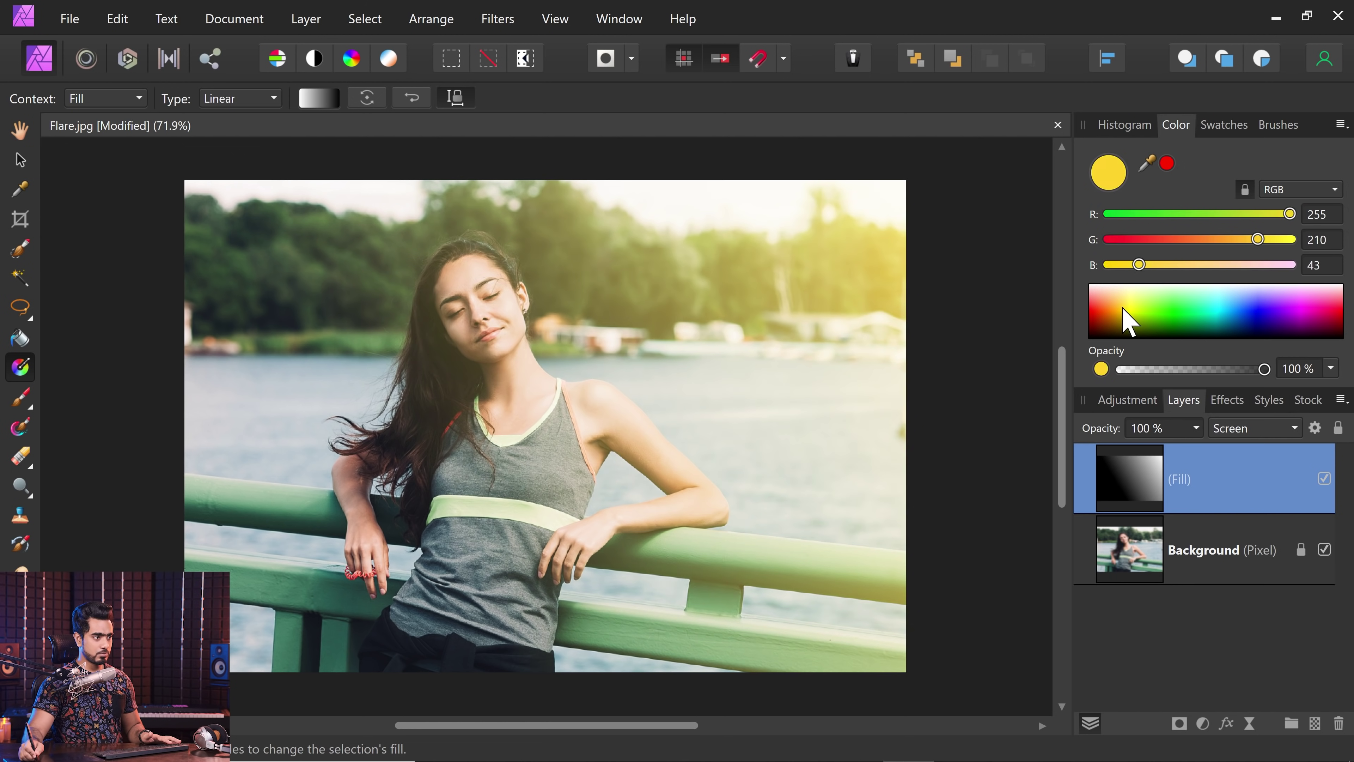
drag(1119, 306, 1112, 306)
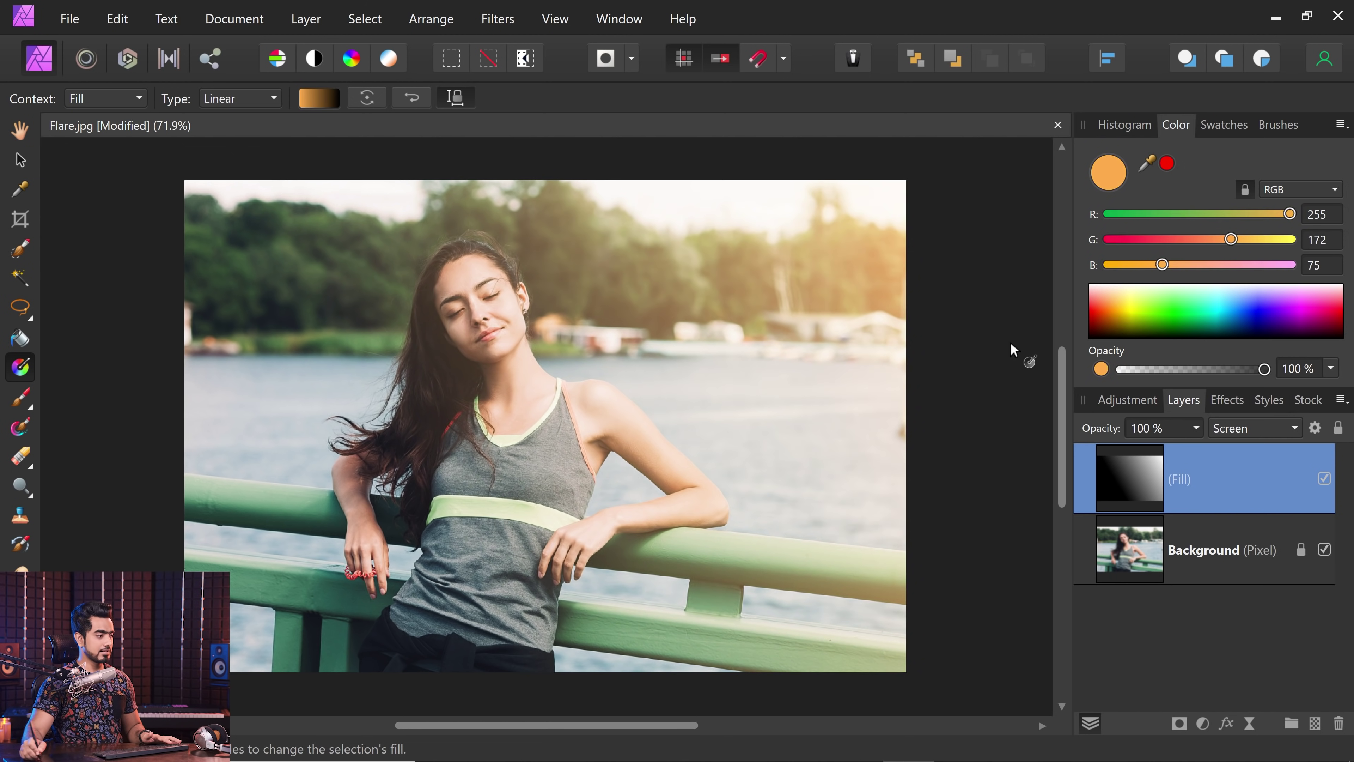
Set the black end of the flare gradient to 0% opacity and recolor it red, RGB 255, 67, 59.
click(410, 486)
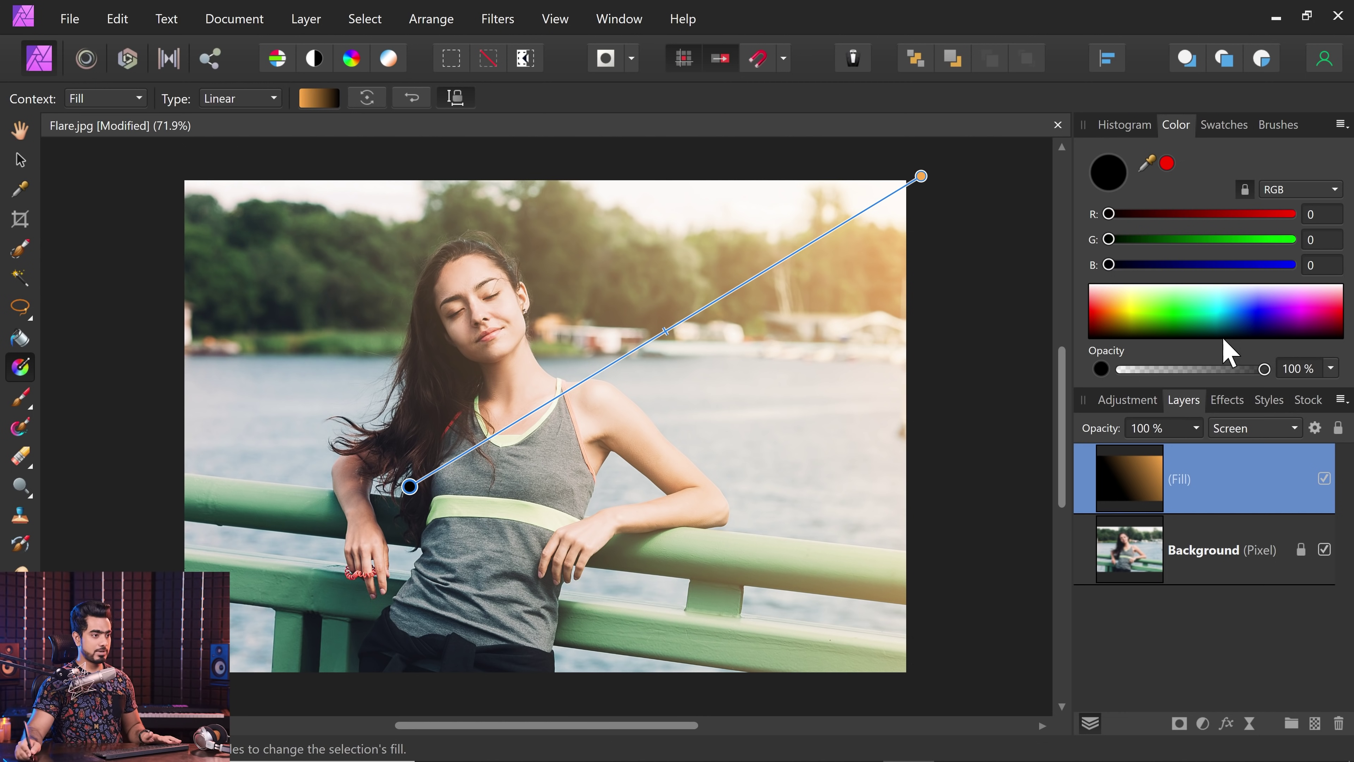
drag(1256, 370, 1108, 369)
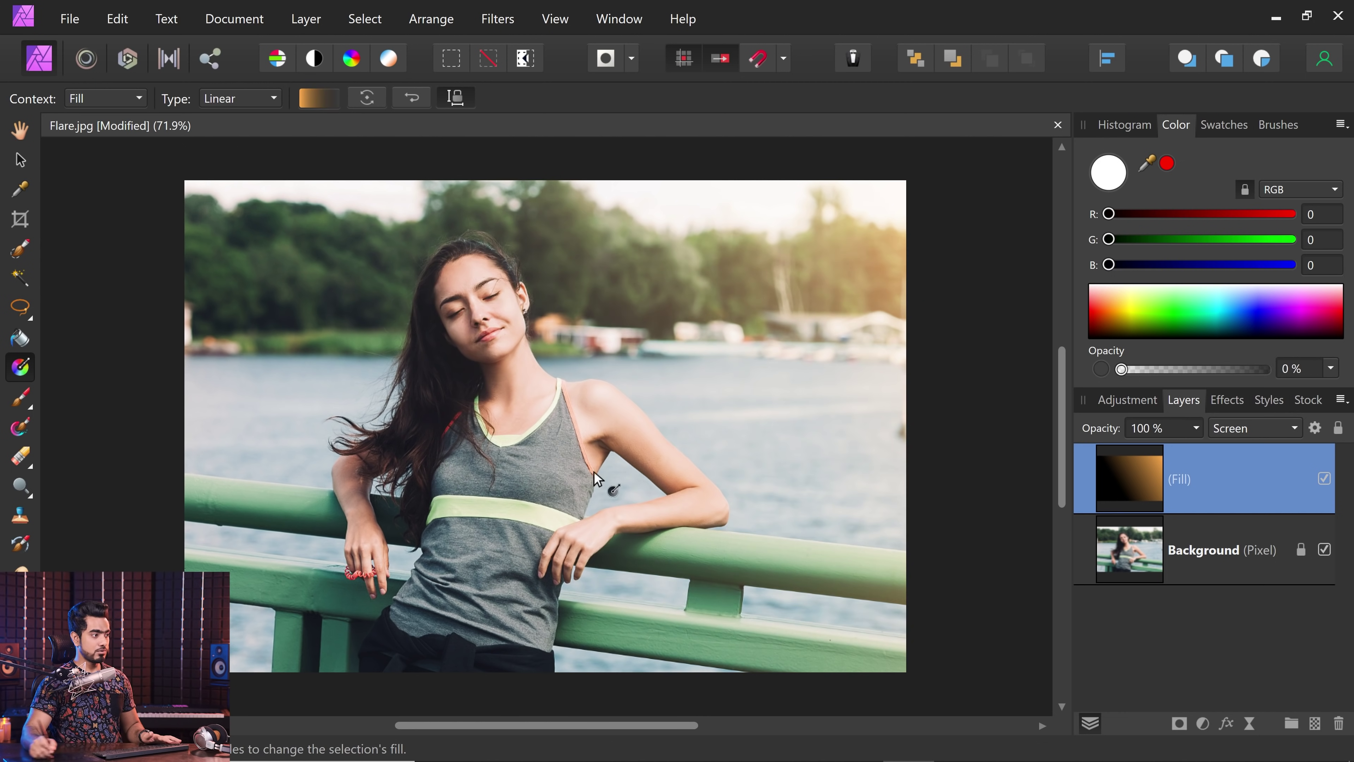
click(1111, 322)
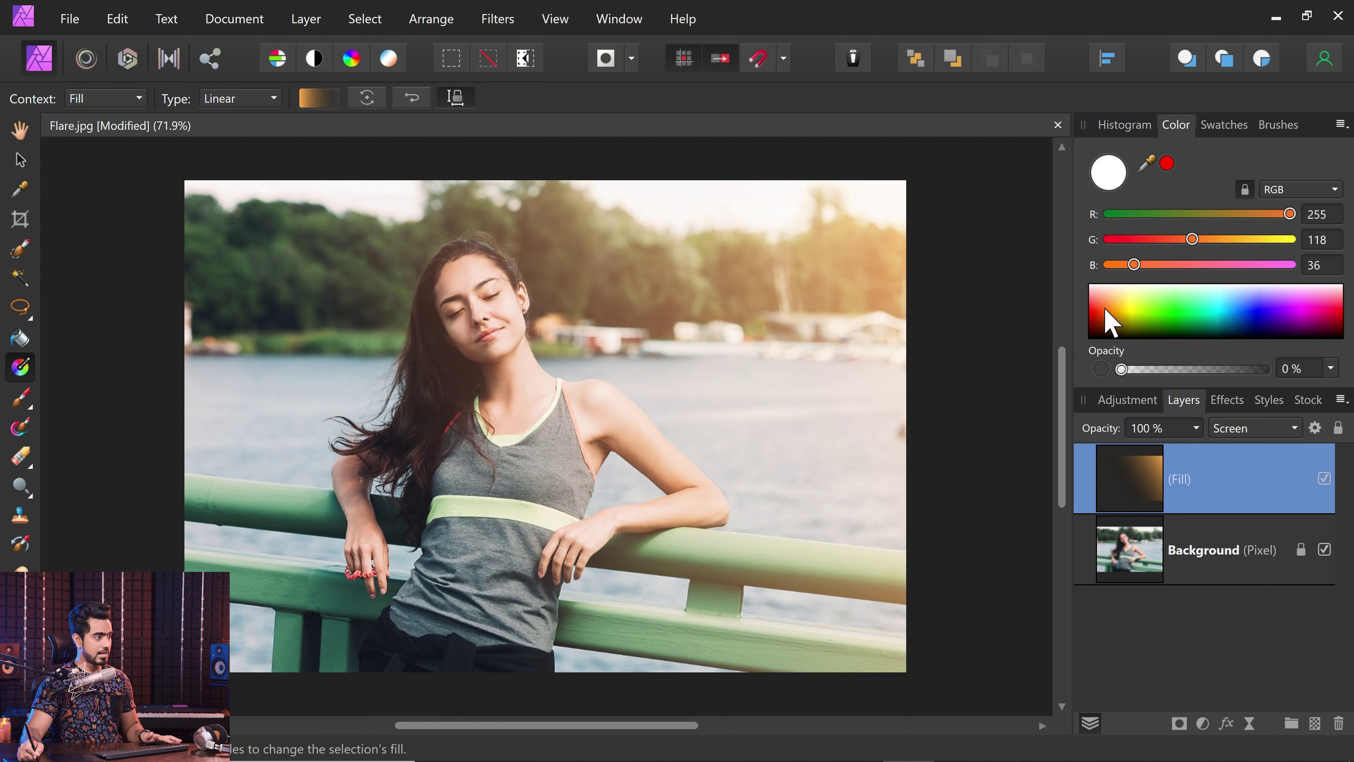
drag(1106, 310, 1097, 317)
click(711, 303)
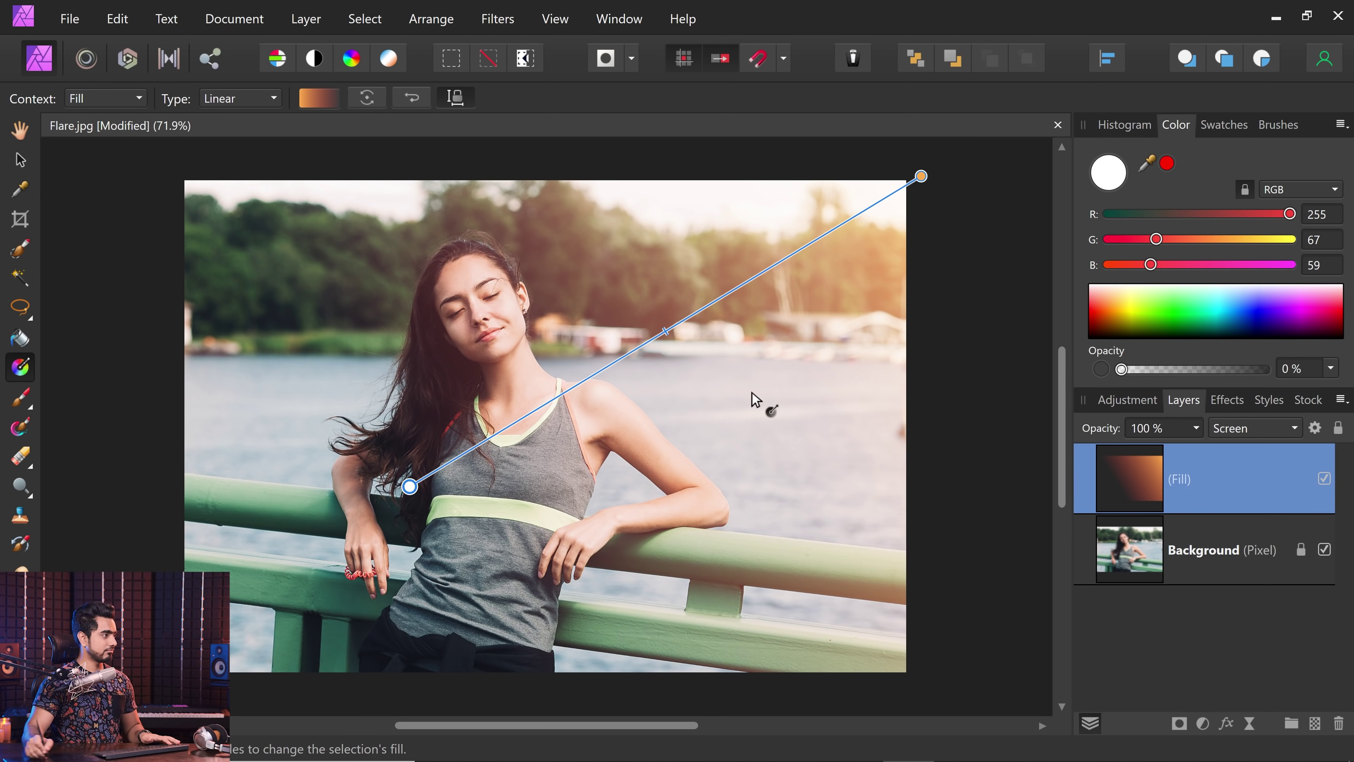
click(18, 135)
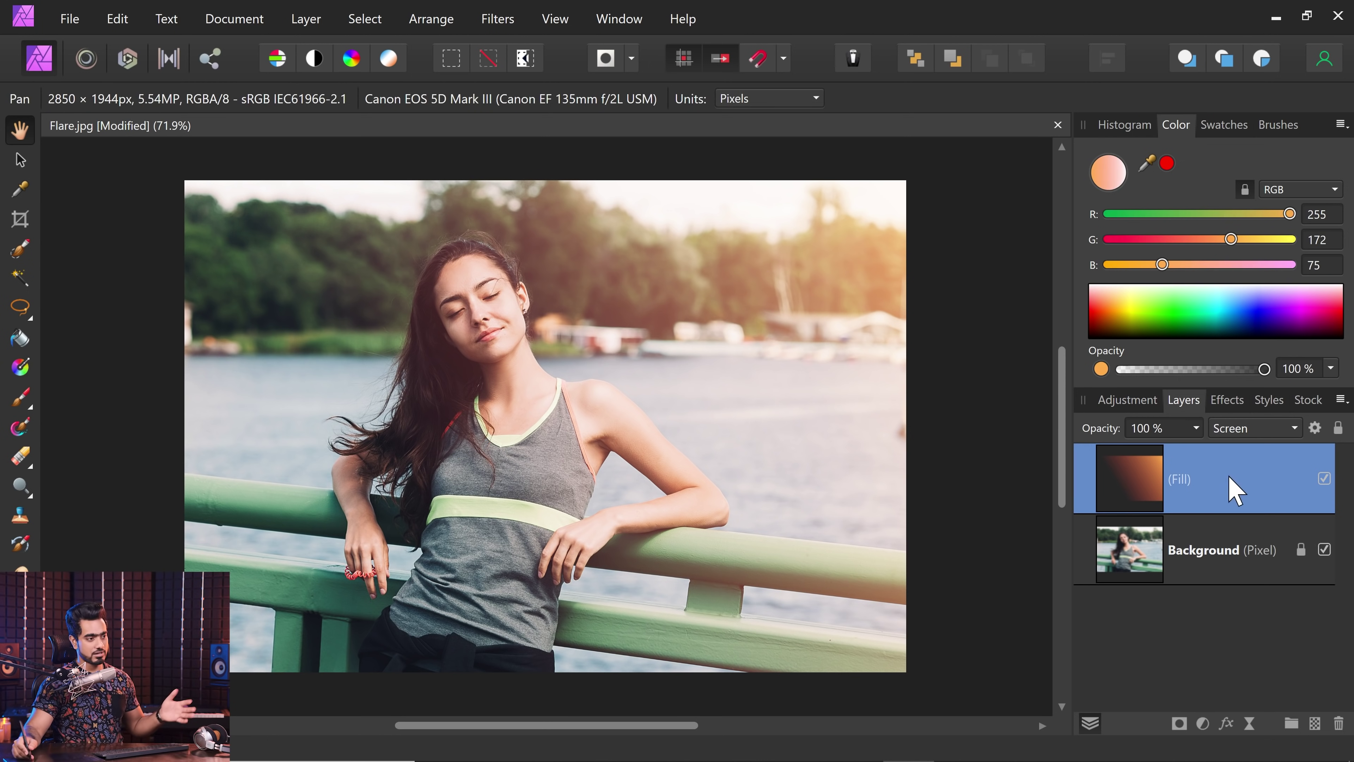
Recolor the fill layer's transparent gradient end to orange-red, RGB 255, 80, 16, and move the light-orange end down the photo's right side.
click(1230, 573)
click(1220, 506)
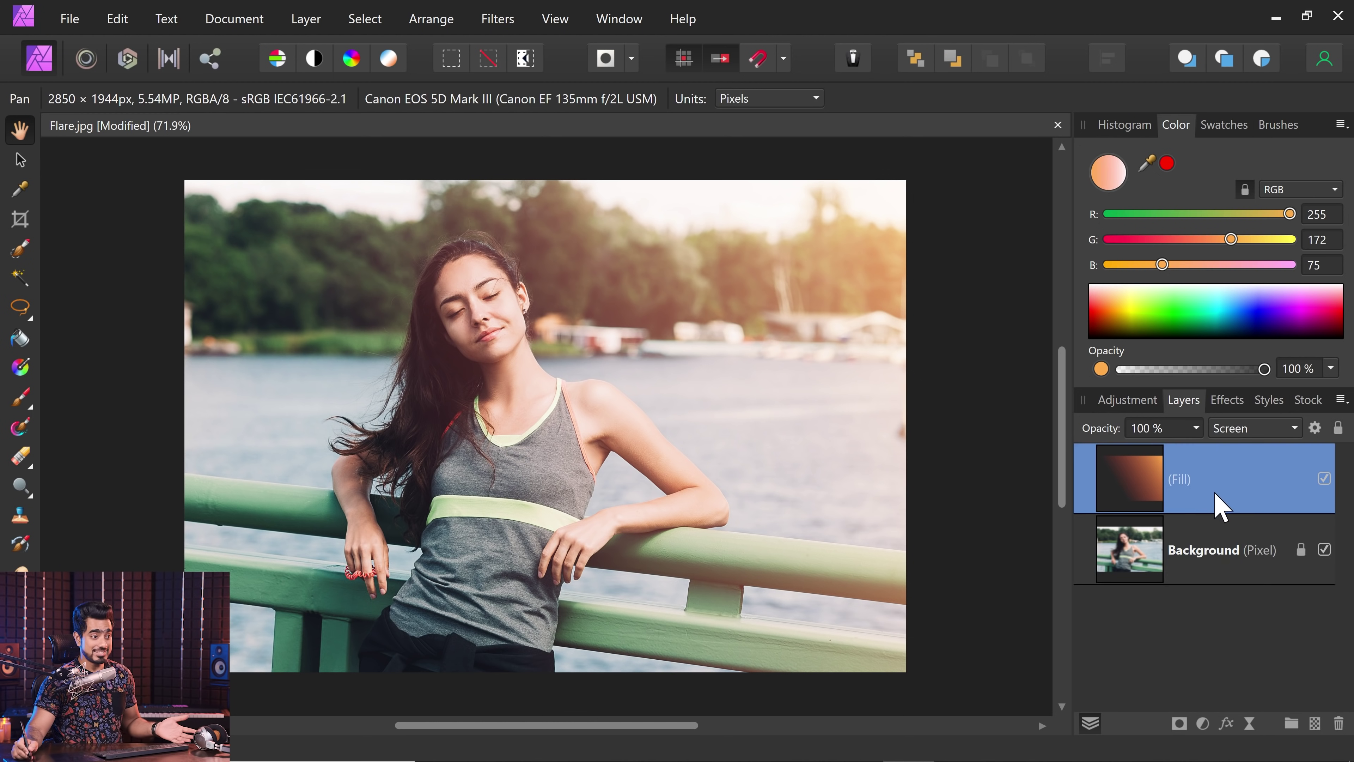
click(20, 367)
click(408, 485)
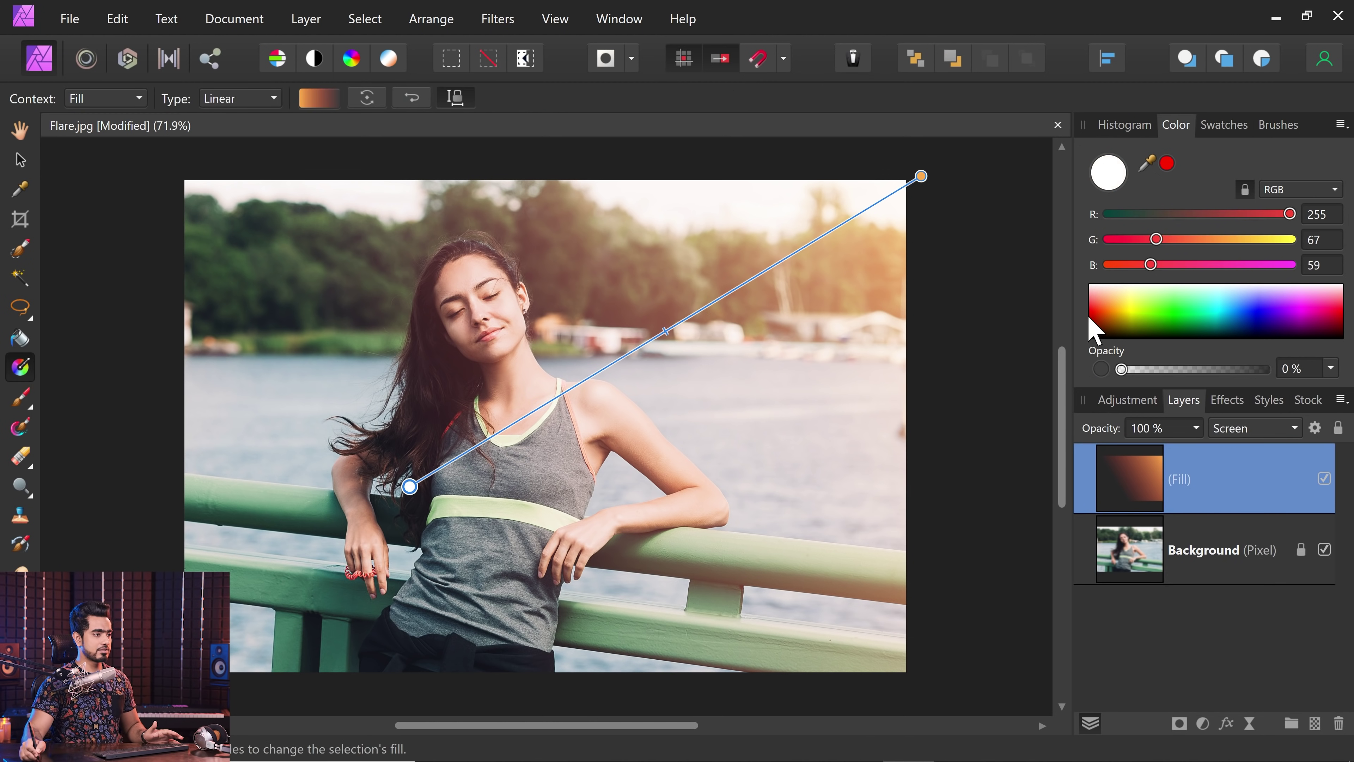
click(1107, 317)
drag(1101, 319, 1103, 320)
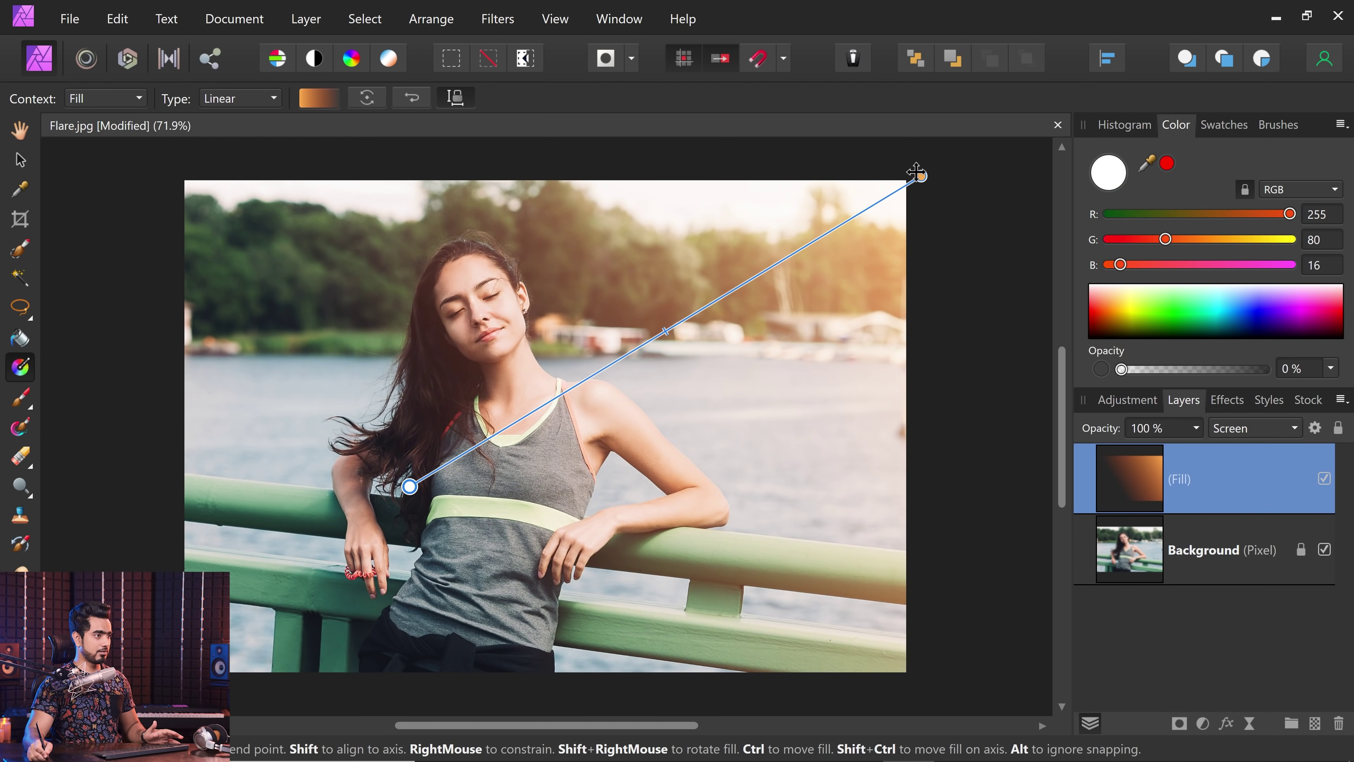
drag(911, 179, 885, 369)
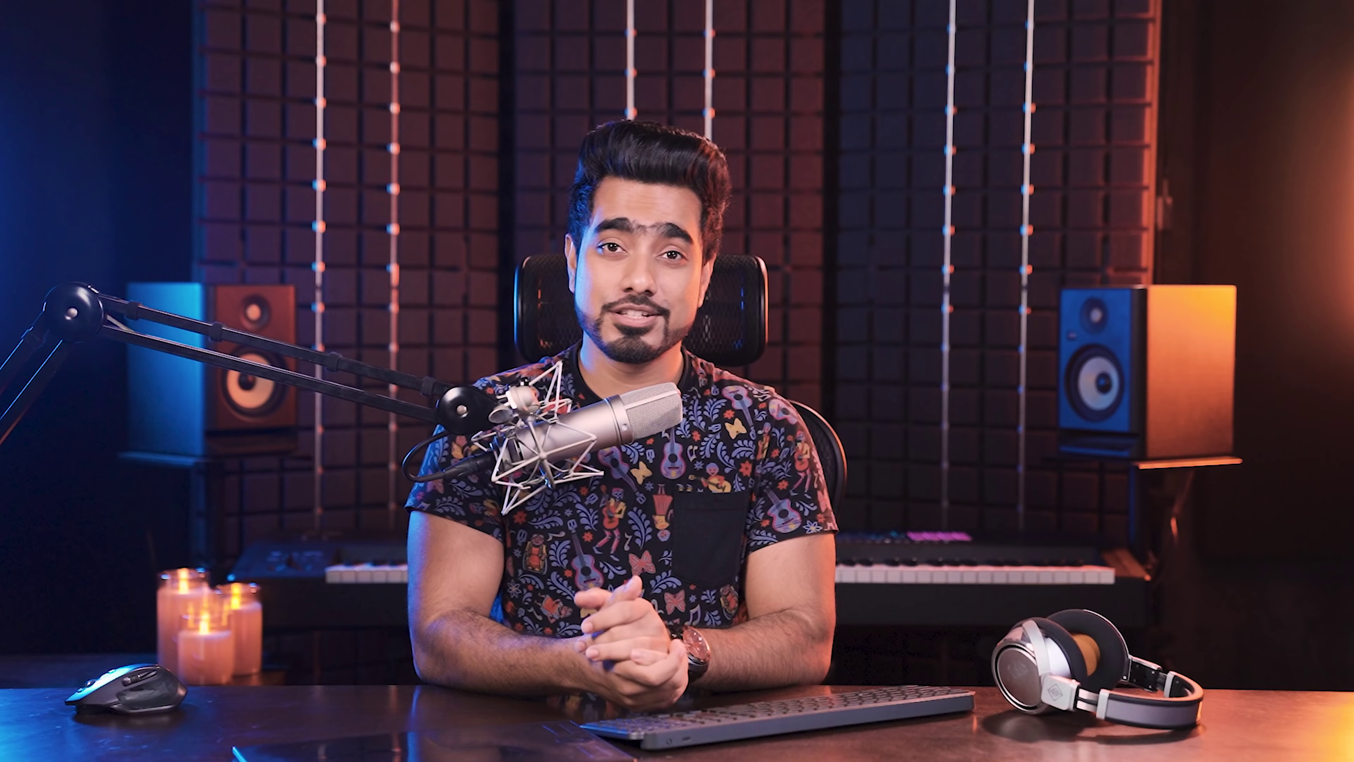